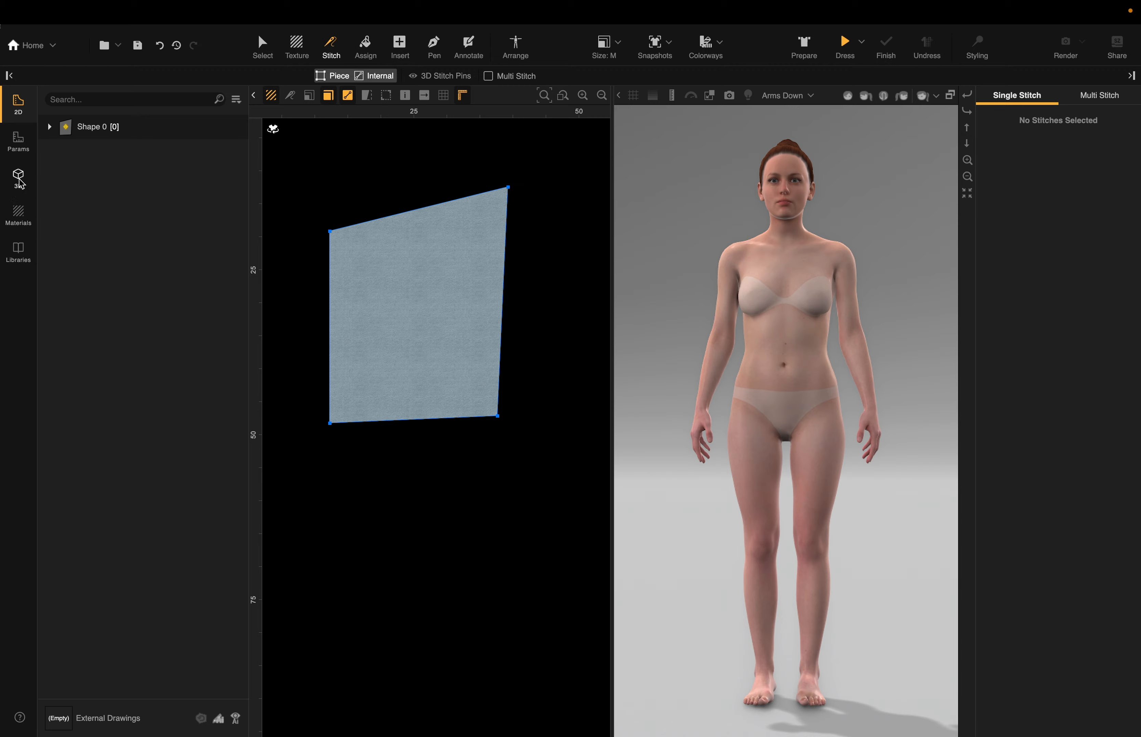
Step: Look through the avatar library and the materials list with its fabrics, trims and color libraries
click(18, 178)
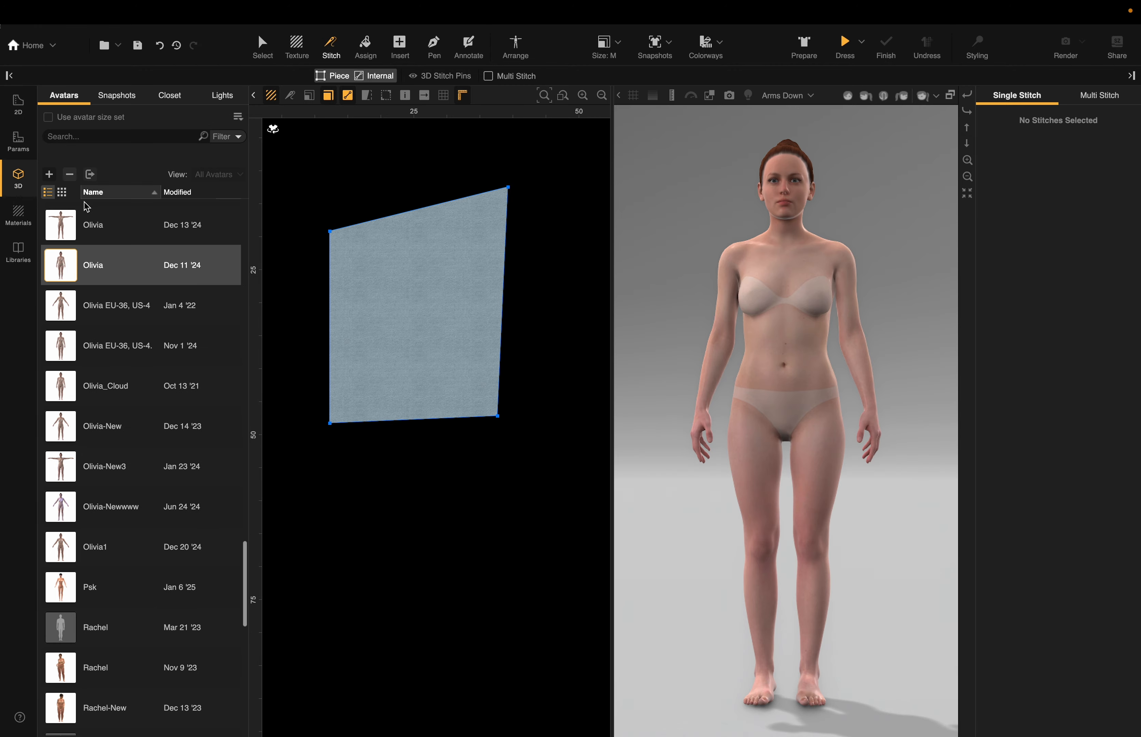
click(21, 213)
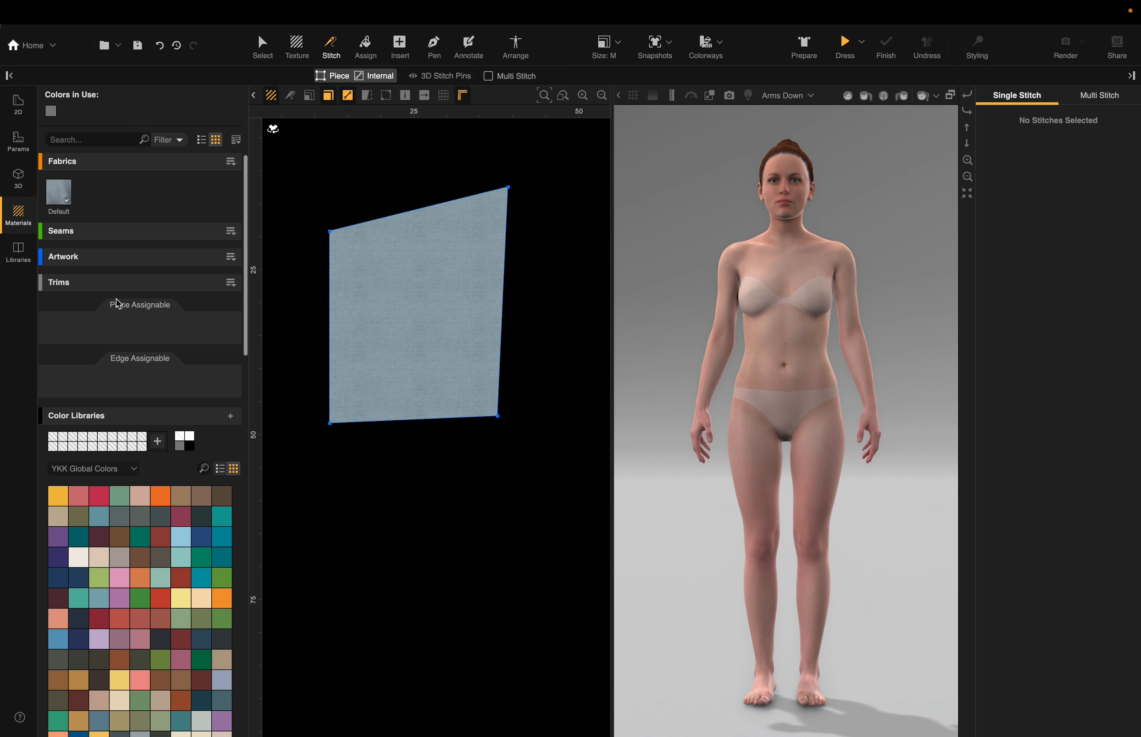
mouse_move(70, 192)
Step: Insert an ellipse pattern piece about 43 cm wide and 52 cm high, overlapping the lower part of the four-sided piece
click(401, 43)
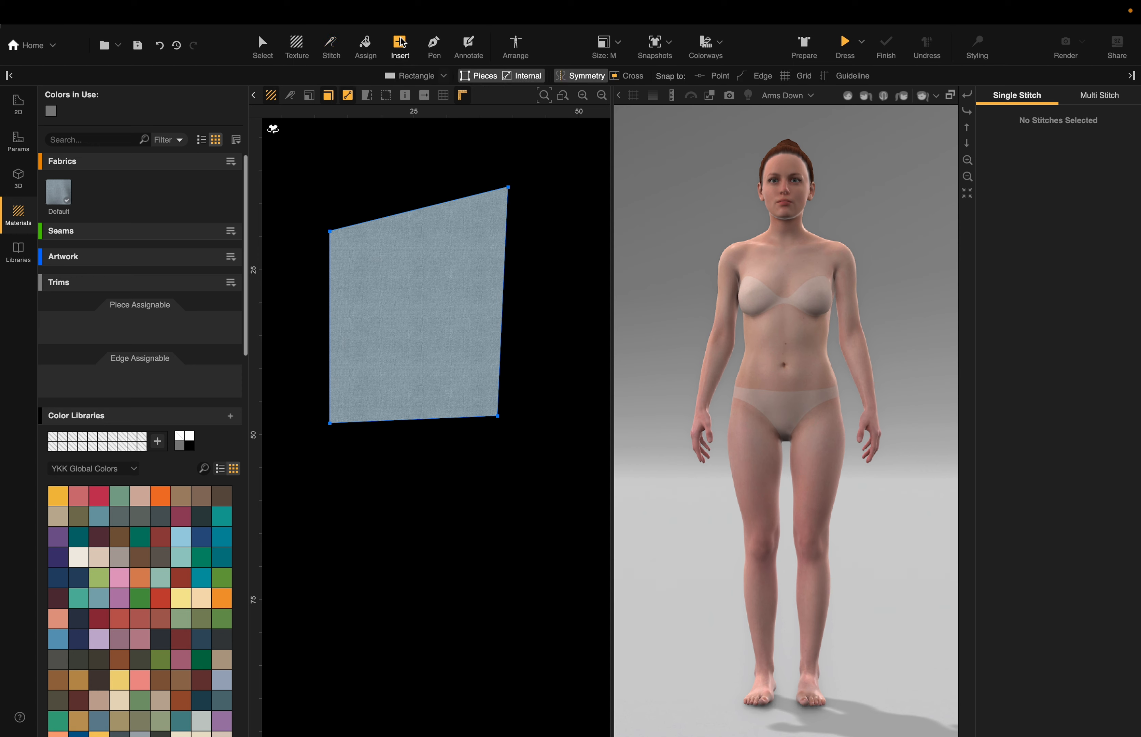
click(415, 75)
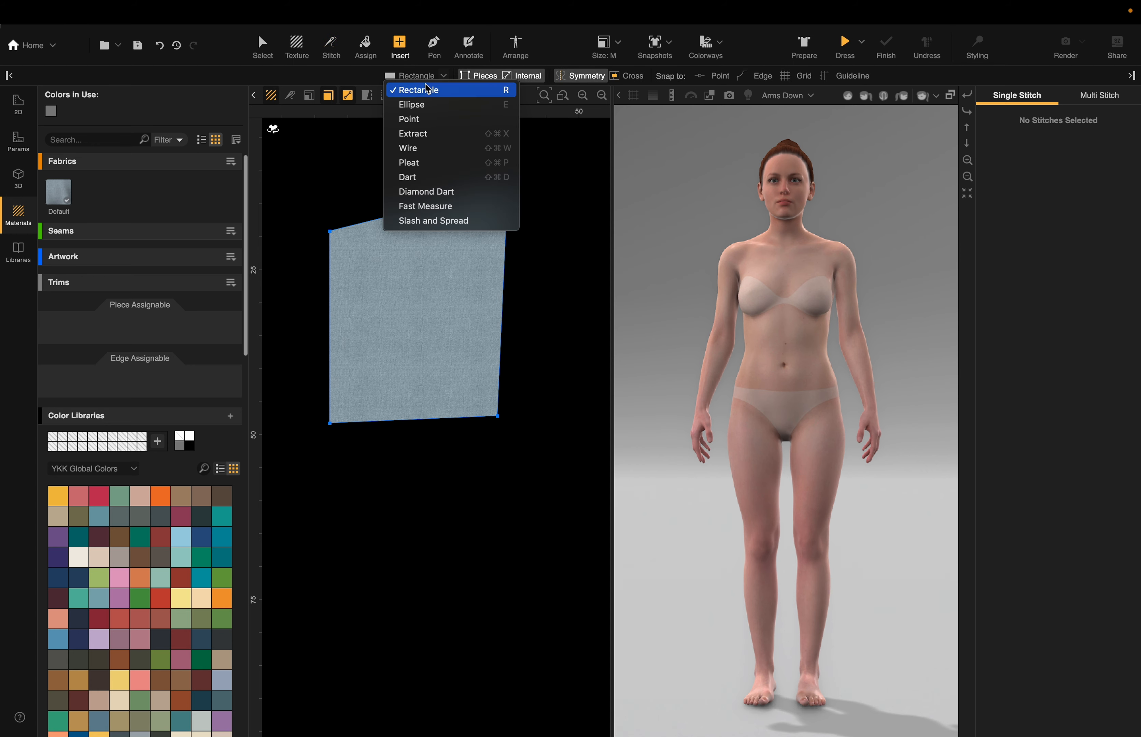
click(412, 75)
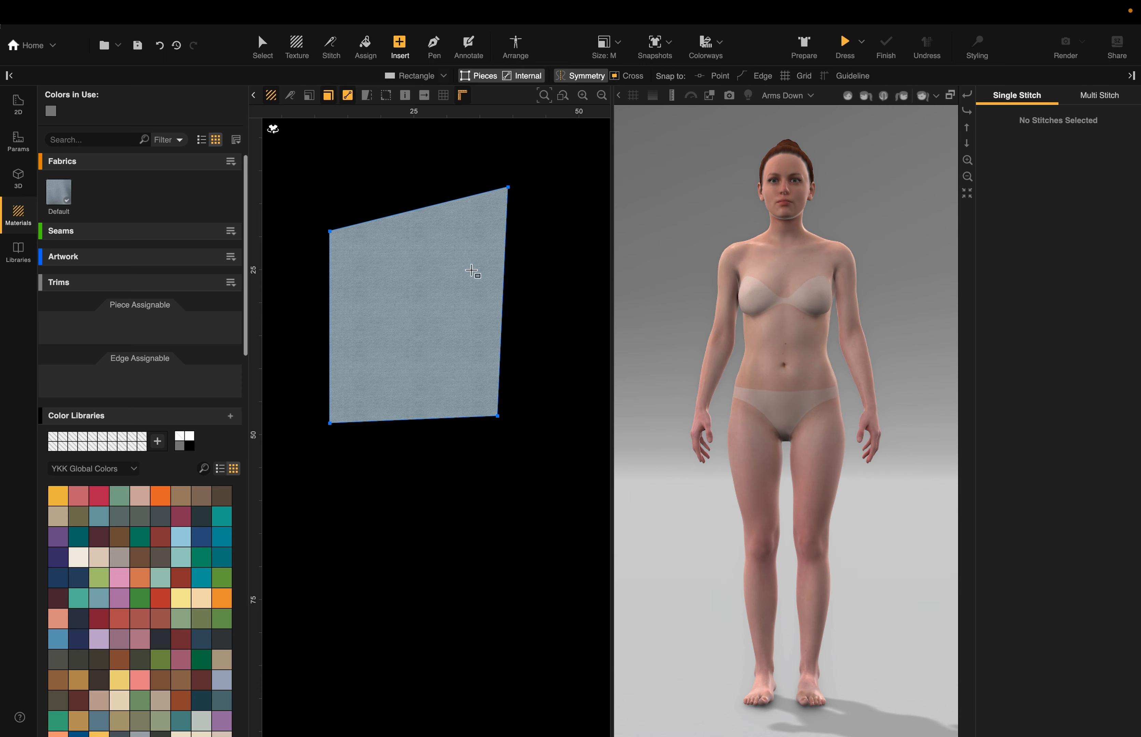
scroll(492, 261, down, 1)
scroll(492, 261, down, 7)
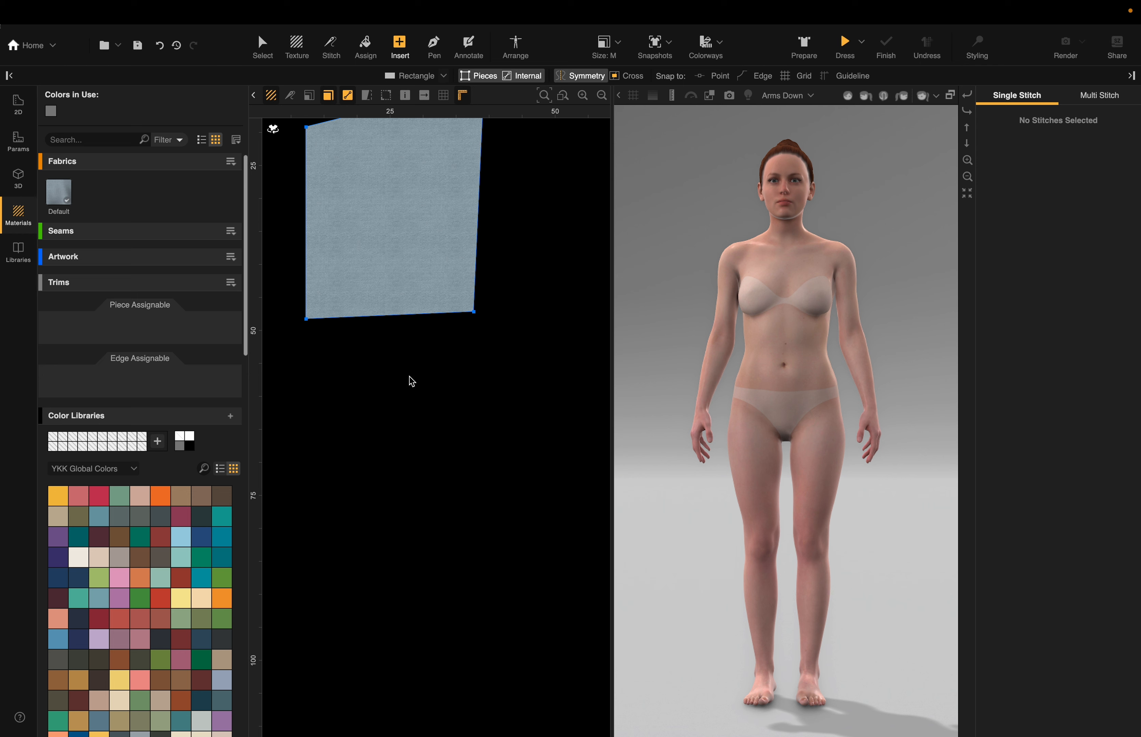
mouse_move(342, 427)
mouse_down()
mouse_move(484, 601)
mouse_move(497, 563)
mouse_up()
middle_drag(498, 552, 544, 537)
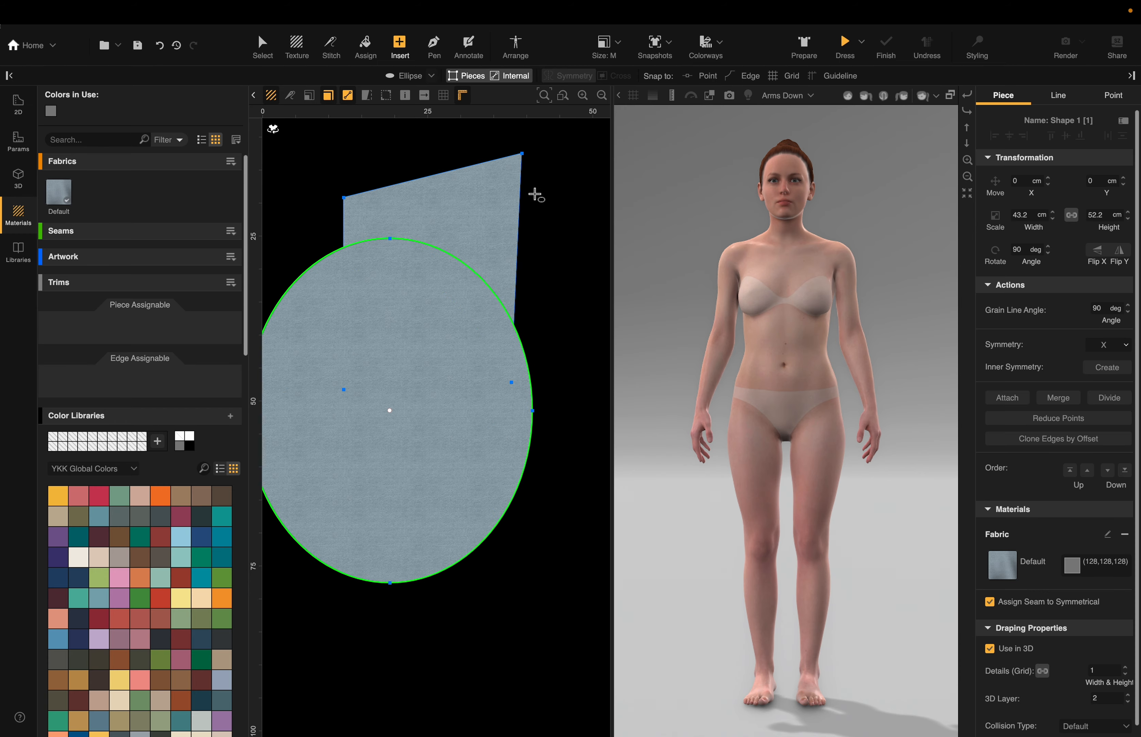
Step: Draw a closed five-point pattern piece with the Pen below the ellipse, with one curved side and a base about 7.5 cm wide
click(435, 44)
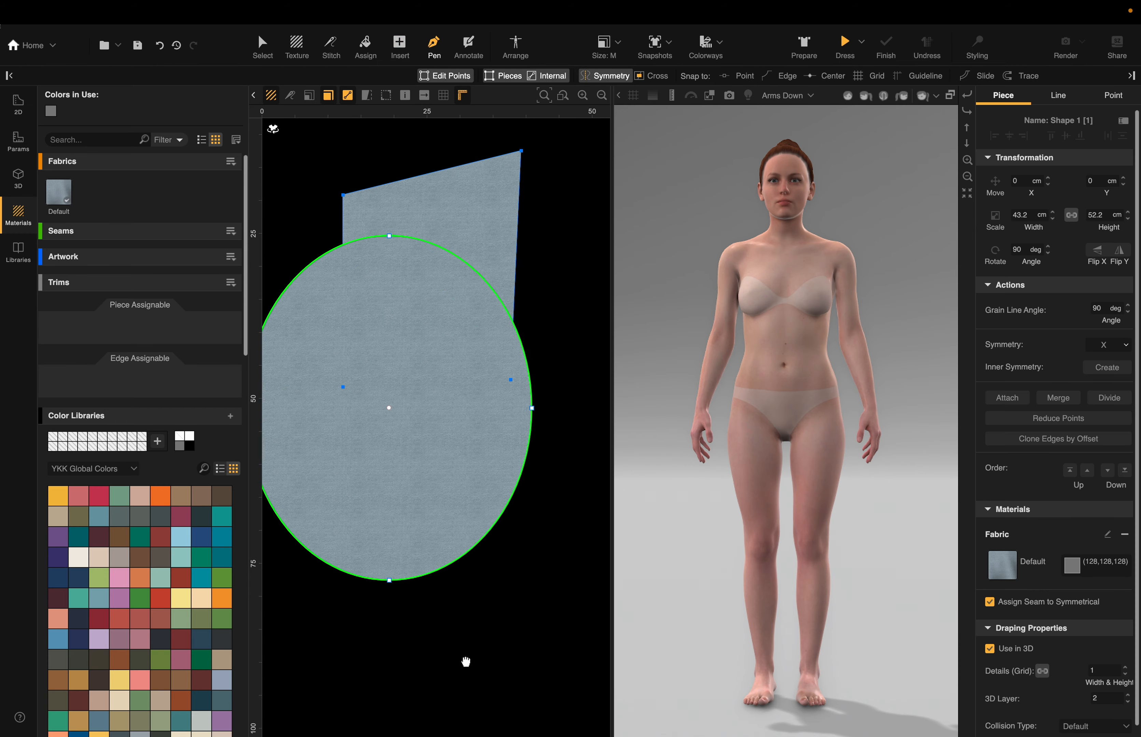
middle_drag(466, 667, 427, 447)
click(393, 426)
click(417, 424)
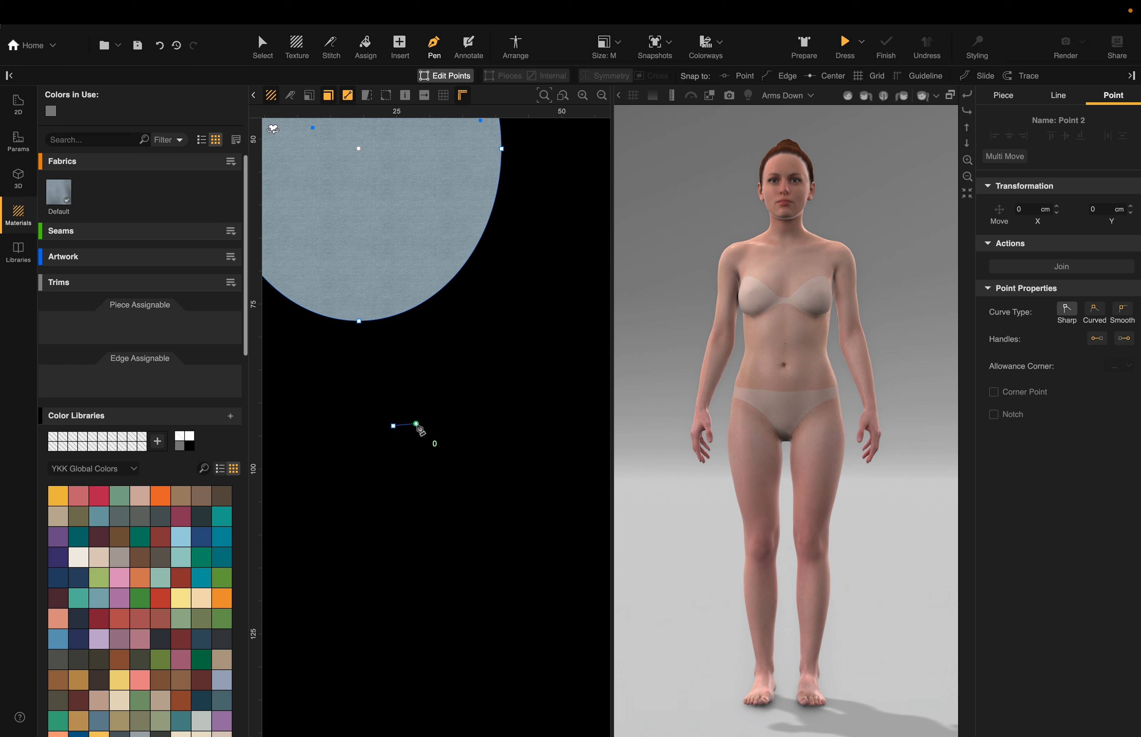
drag(437, 492, 456, 503)
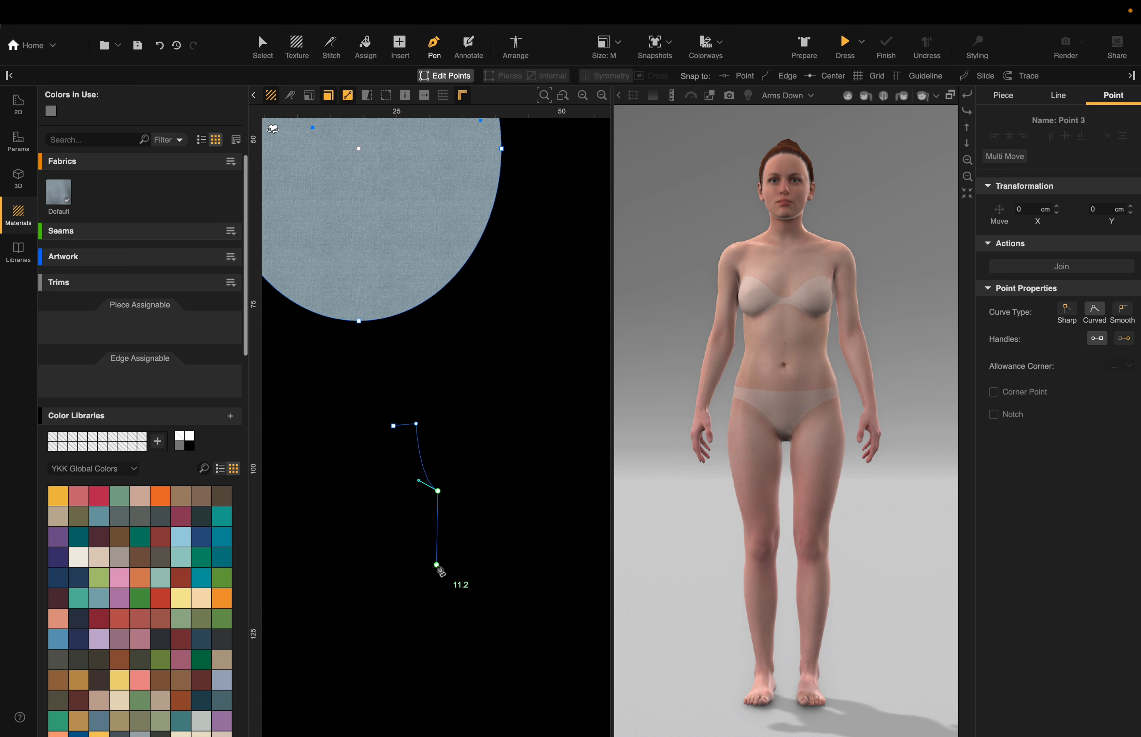
click(441, 570)
click(390, 568)
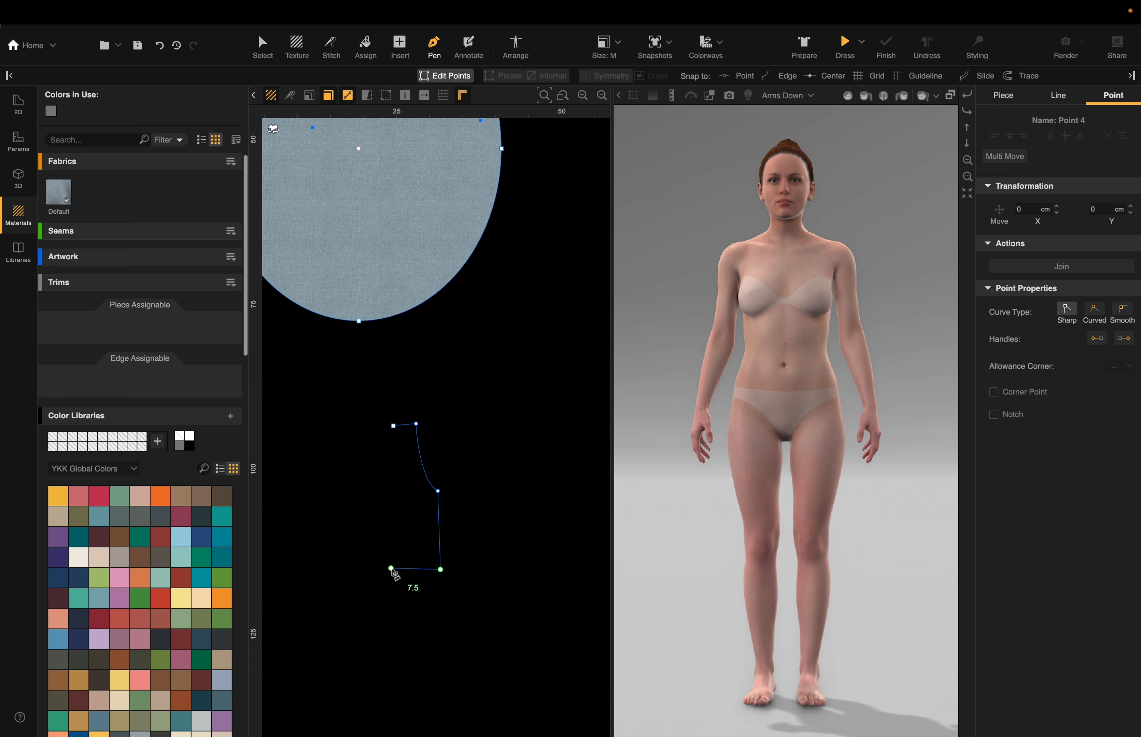
click(392, 425)
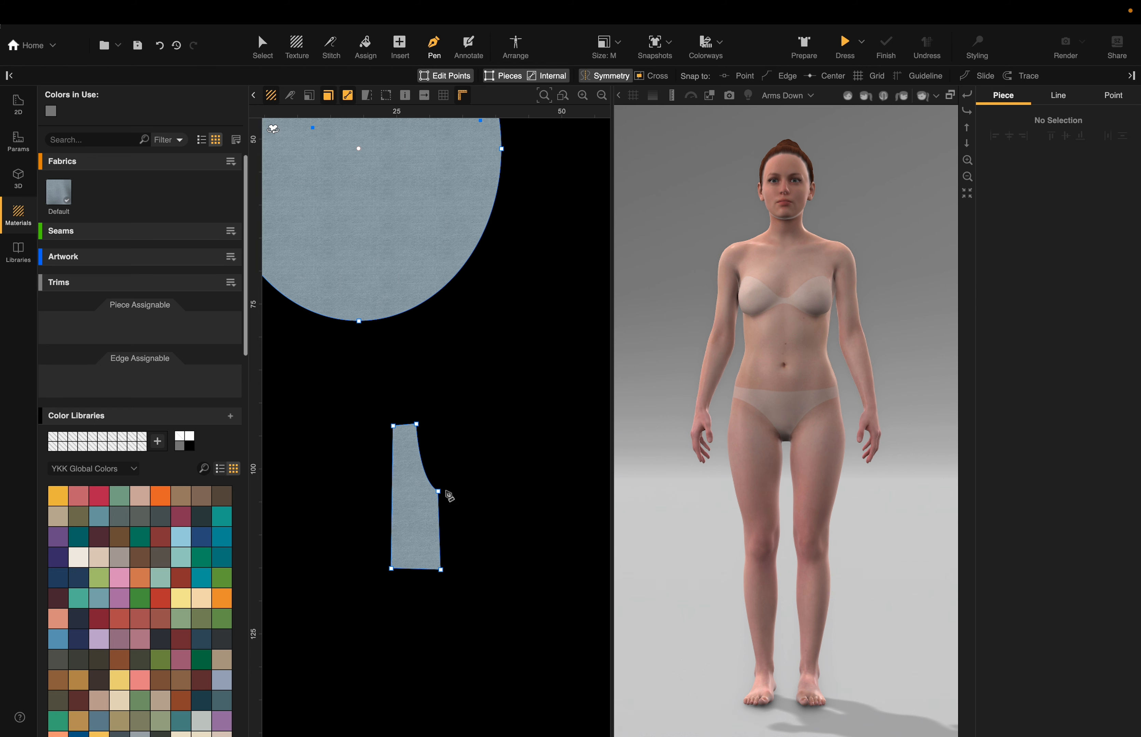
Step: Move the pen-drawn piece up beside the lower right of the ellipse
click(262, 44)
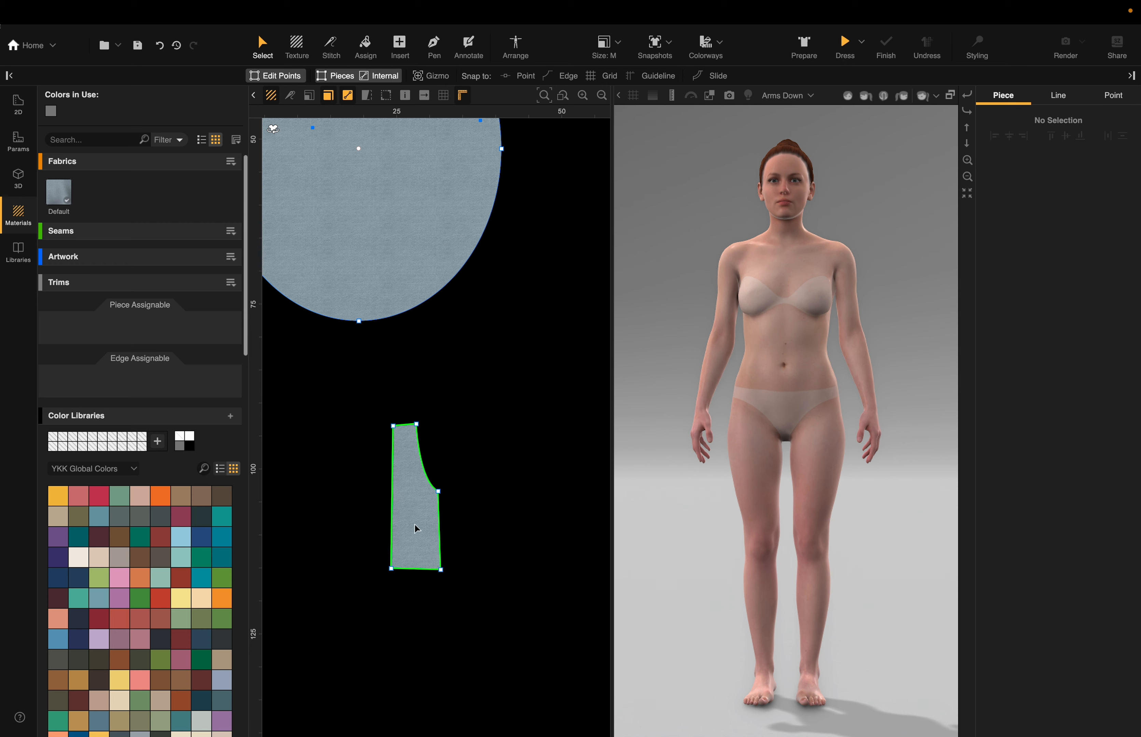
drag(415, 530, 532, 321)
click(466, 498)
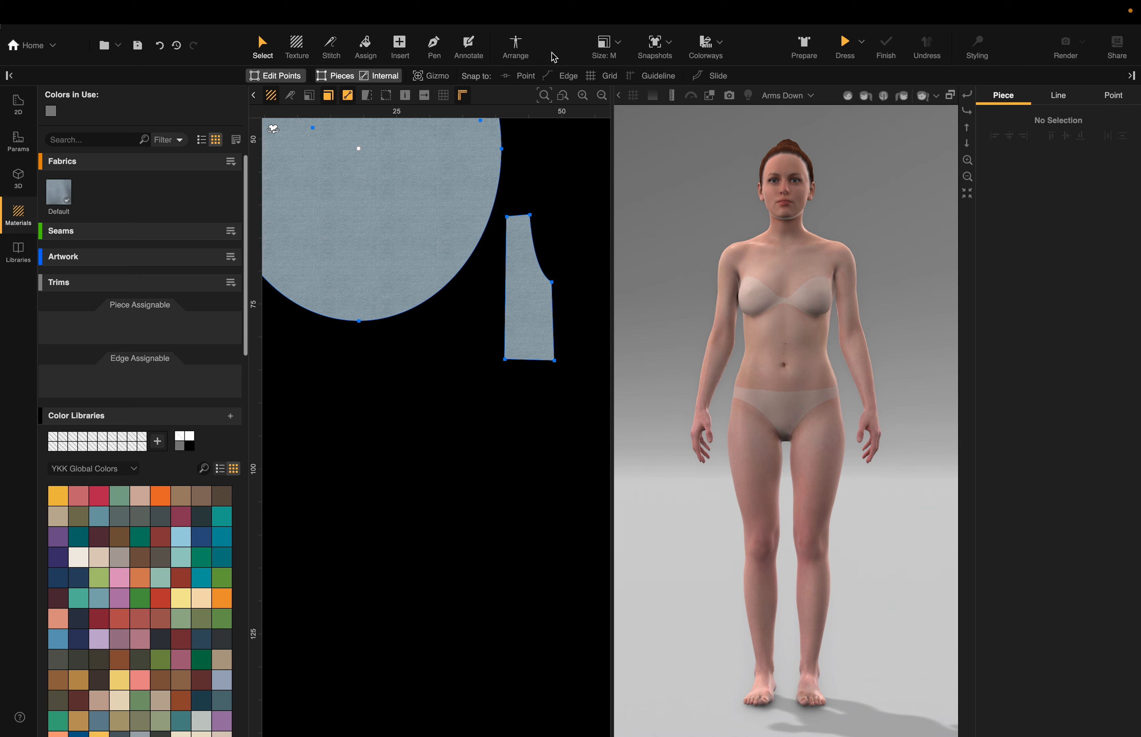
middle_drag(457, 357, 460, 578)
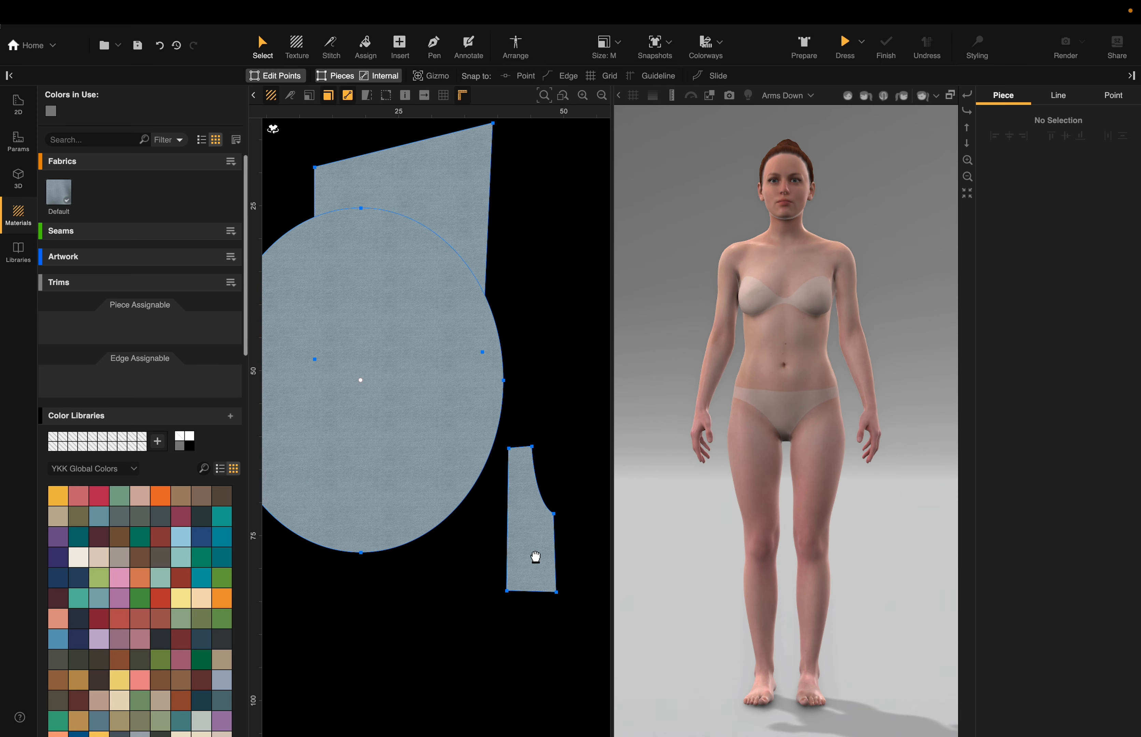
Step: Delete the pen-drawn piece, the ellipse and the four-sided piece to empty the 2D workspace
click(532, 544)
key(Delete)
click(362, 312)
drag(362, 311, 424, 375)
key(Delete)
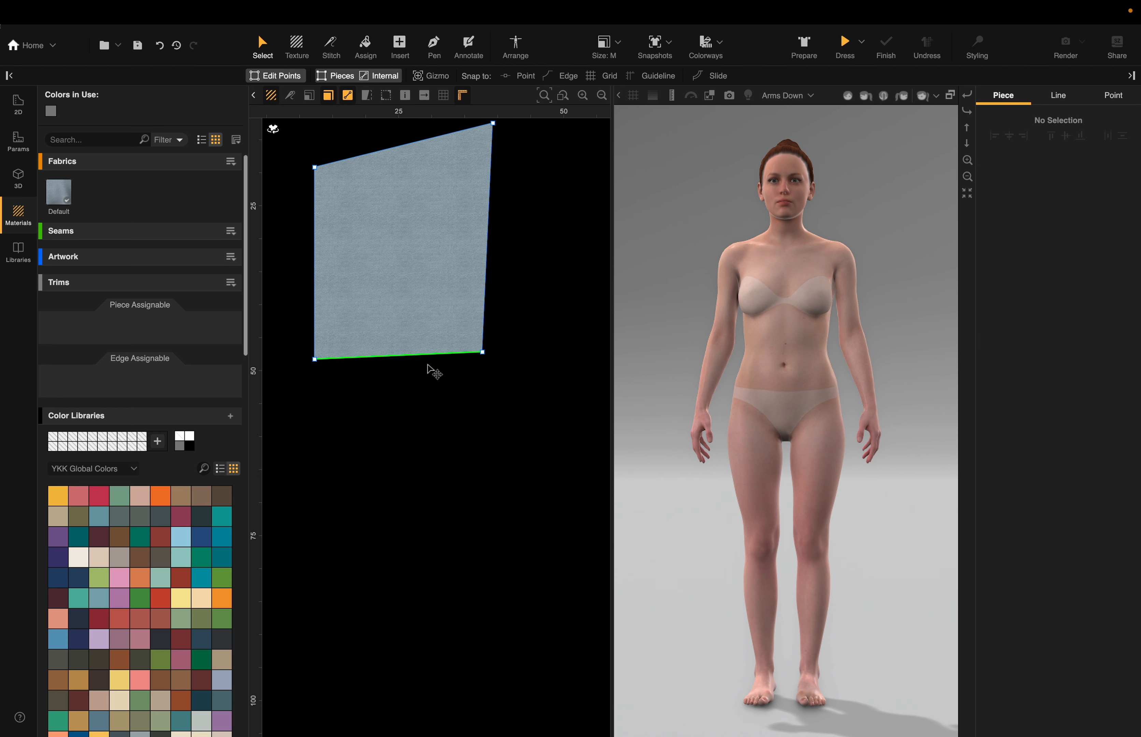
drag(418, 295, 419, 320)
key(Delete)
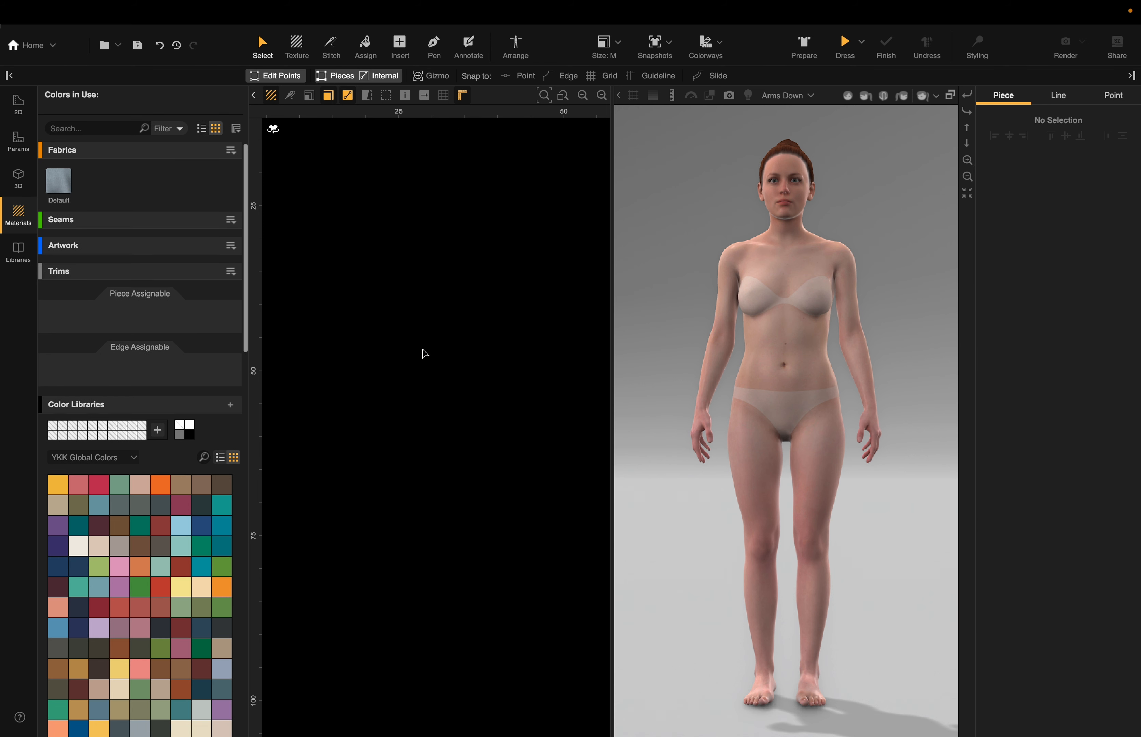
right_click(425, 400)
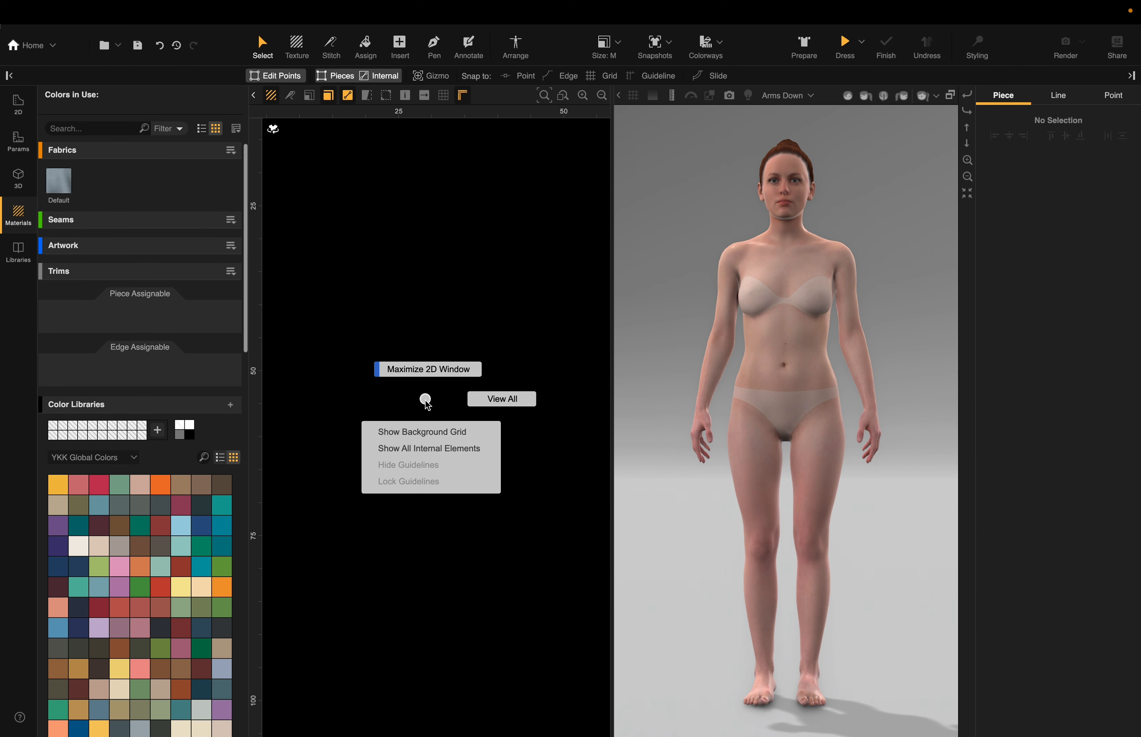
click(449, 298)
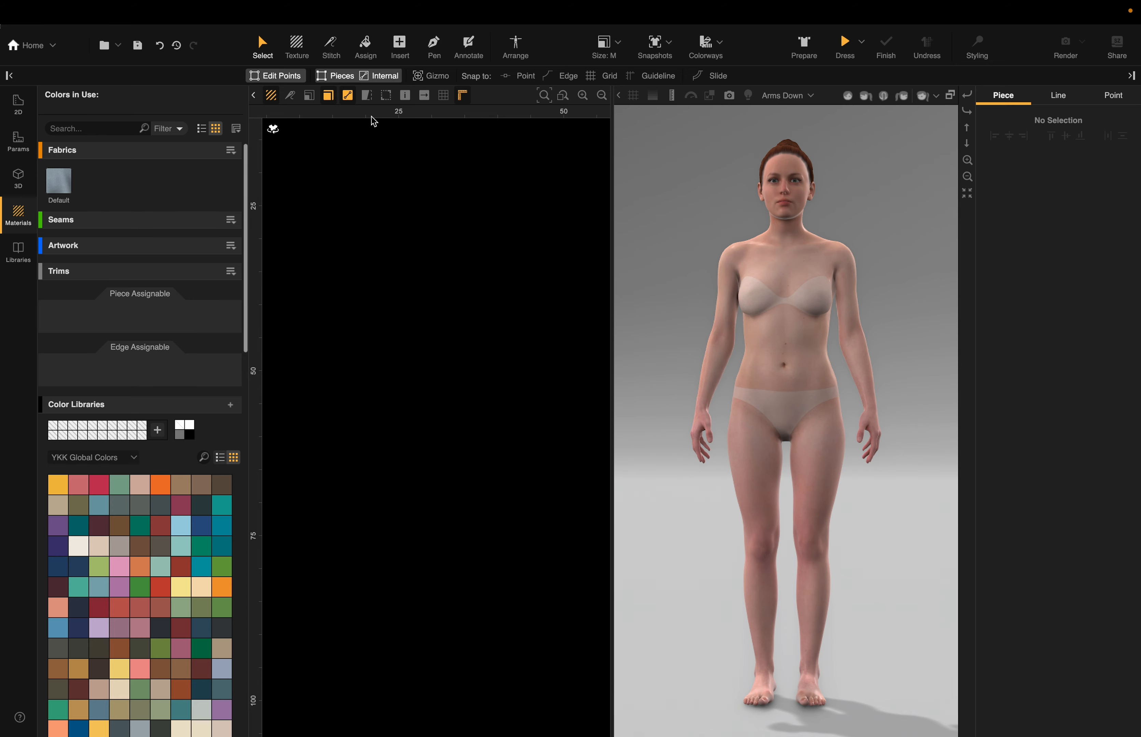
click(405, 95)
Step: Narrow the materials area and collapse the properties area to give the 2D and 3D views more room
drag(247, 150, 161, 149)
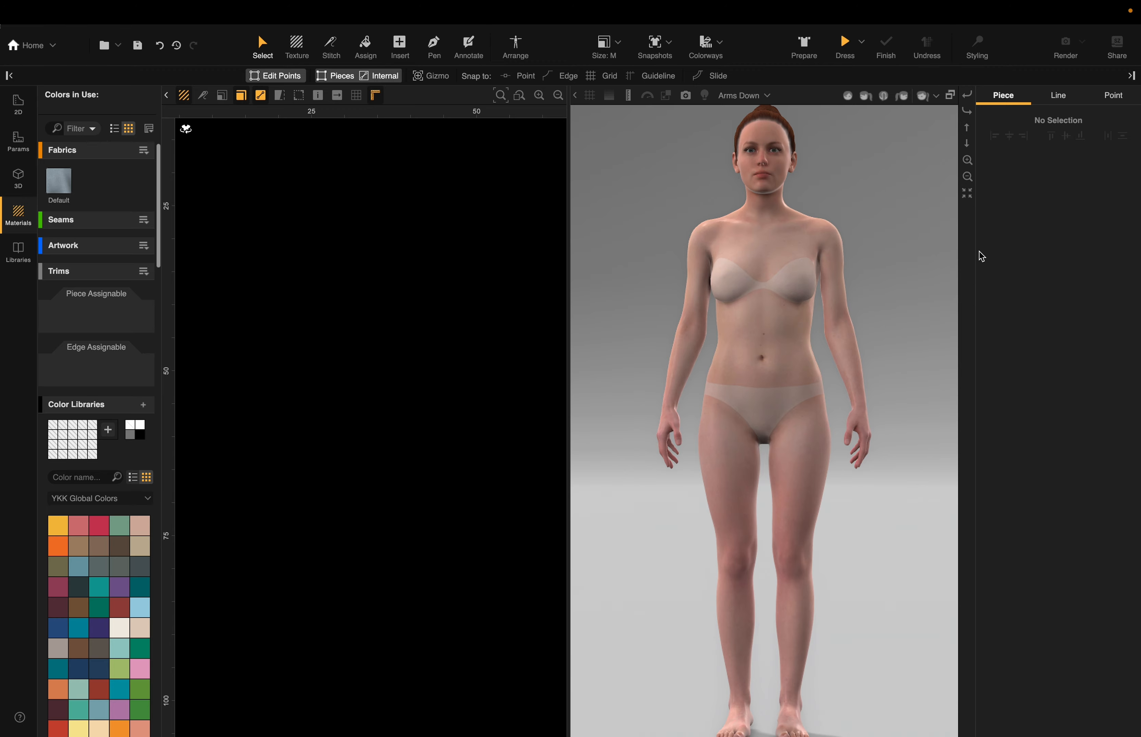
scroll(912, 263, down, 2)
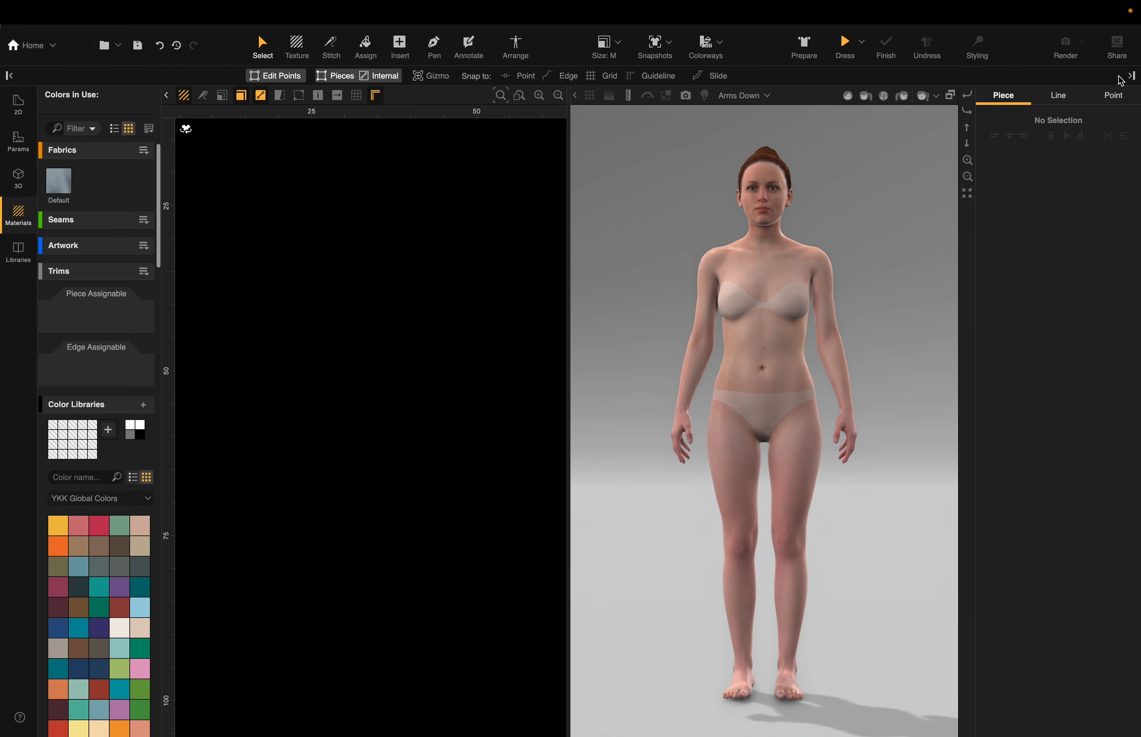
click(1131, 75)
scroll(965, 229, down, 3)
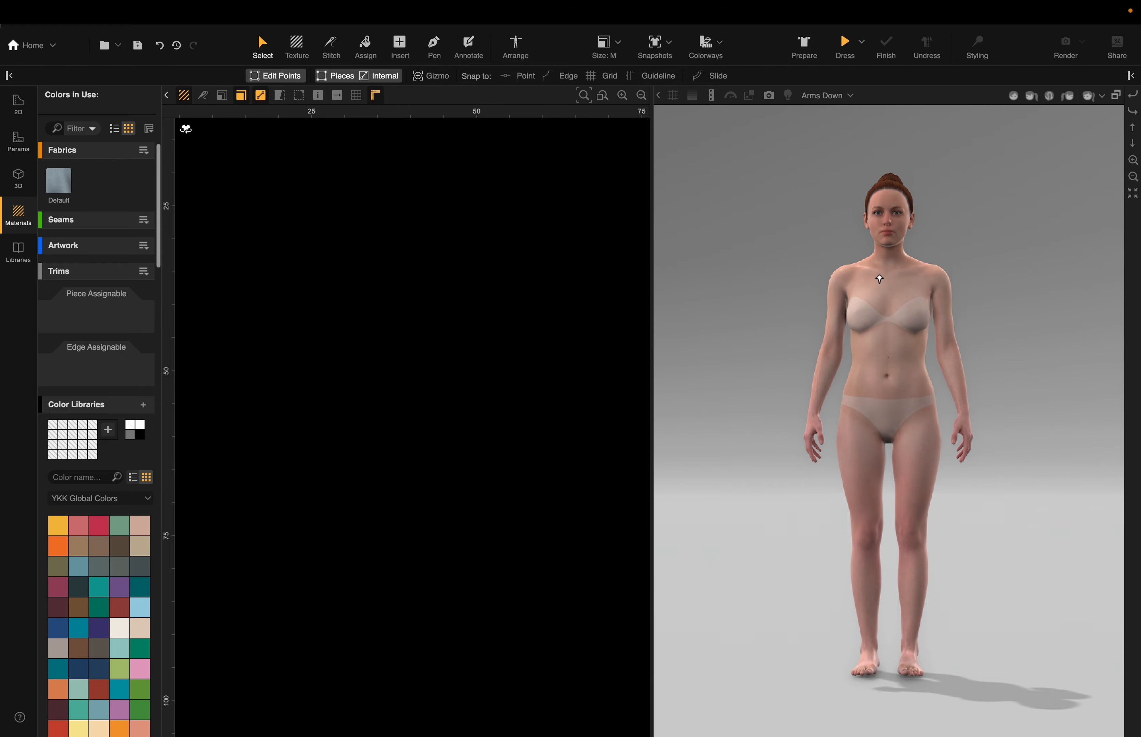
click(11, 76)
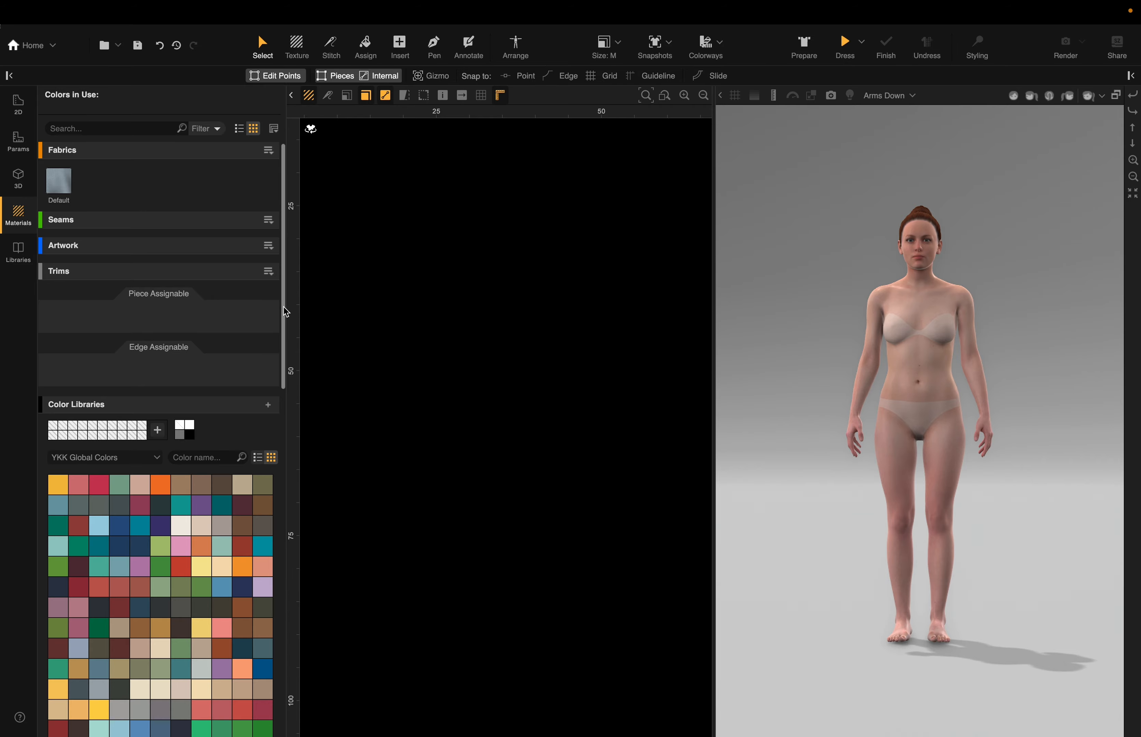
drag(285, 312, 192, 322)
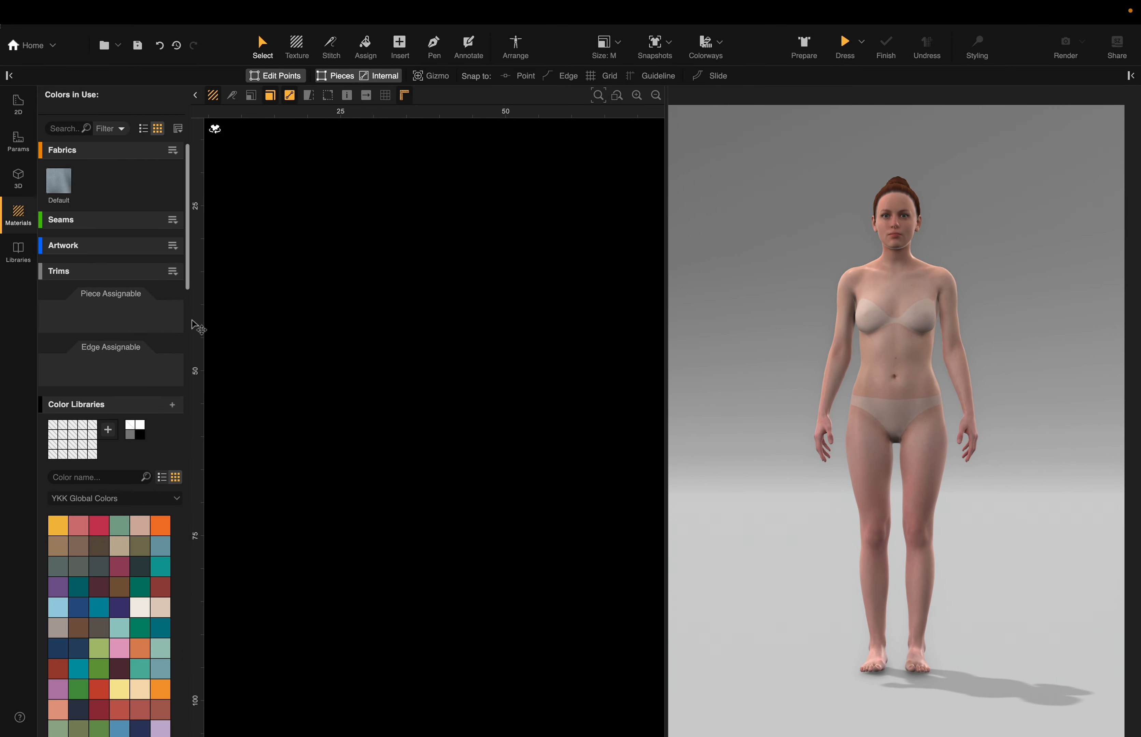
Step: Insert a tall rectangular pattern piece about 9 cm wide and 31 cm high in the 2D workspace
click(402, 48)
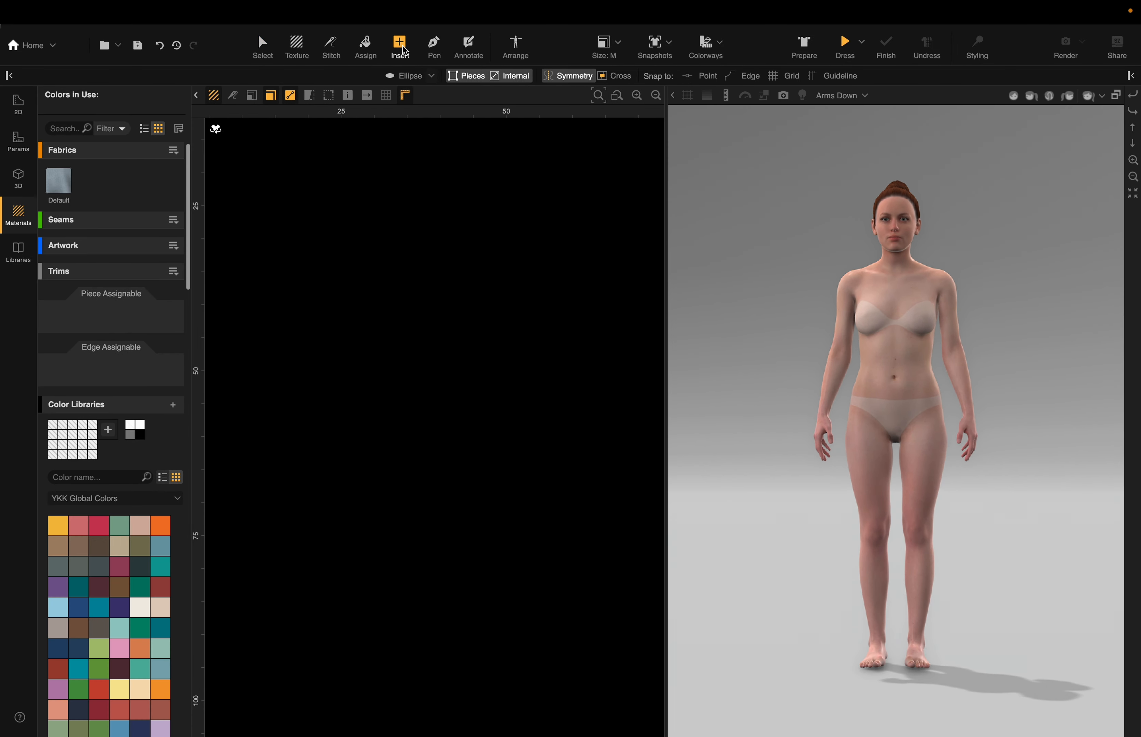
click(397, 74)
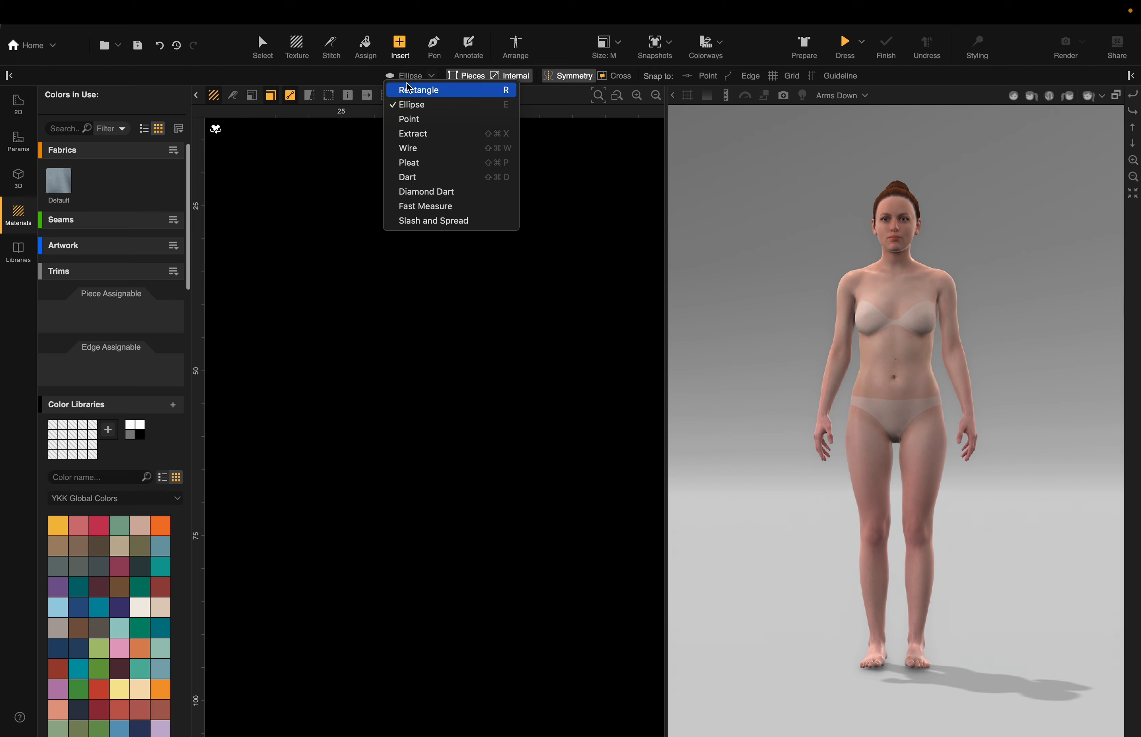
click(414, 91)
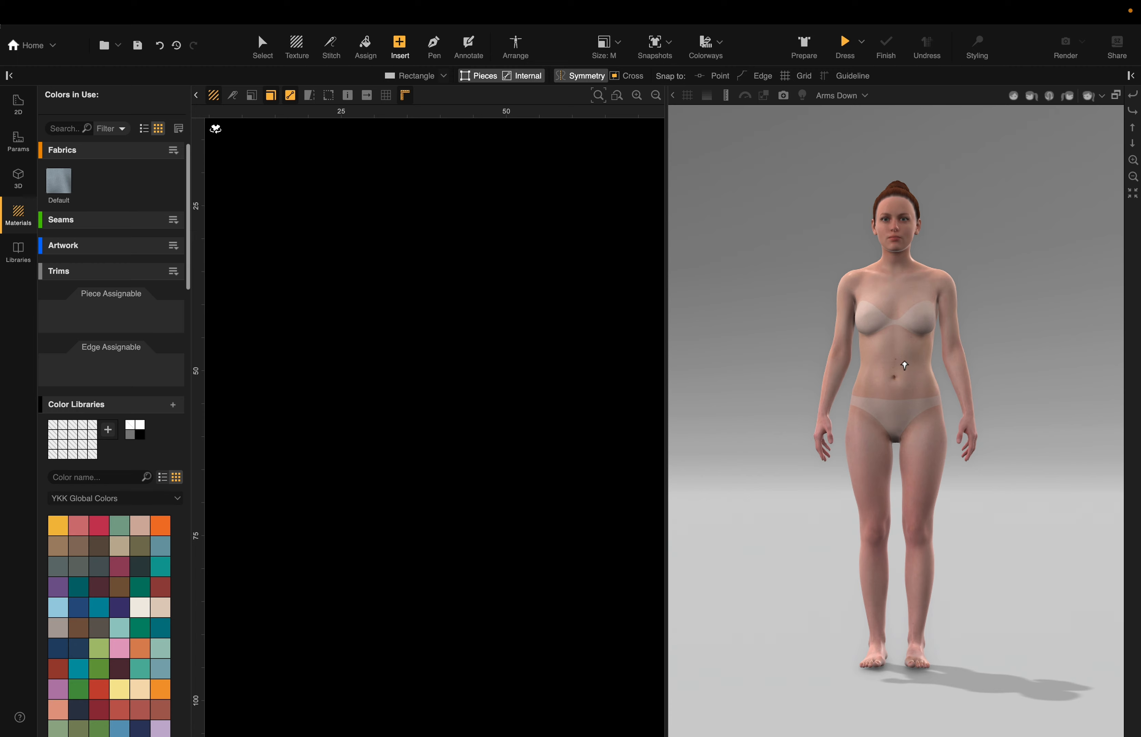
drag(401, 251, 460, 454)
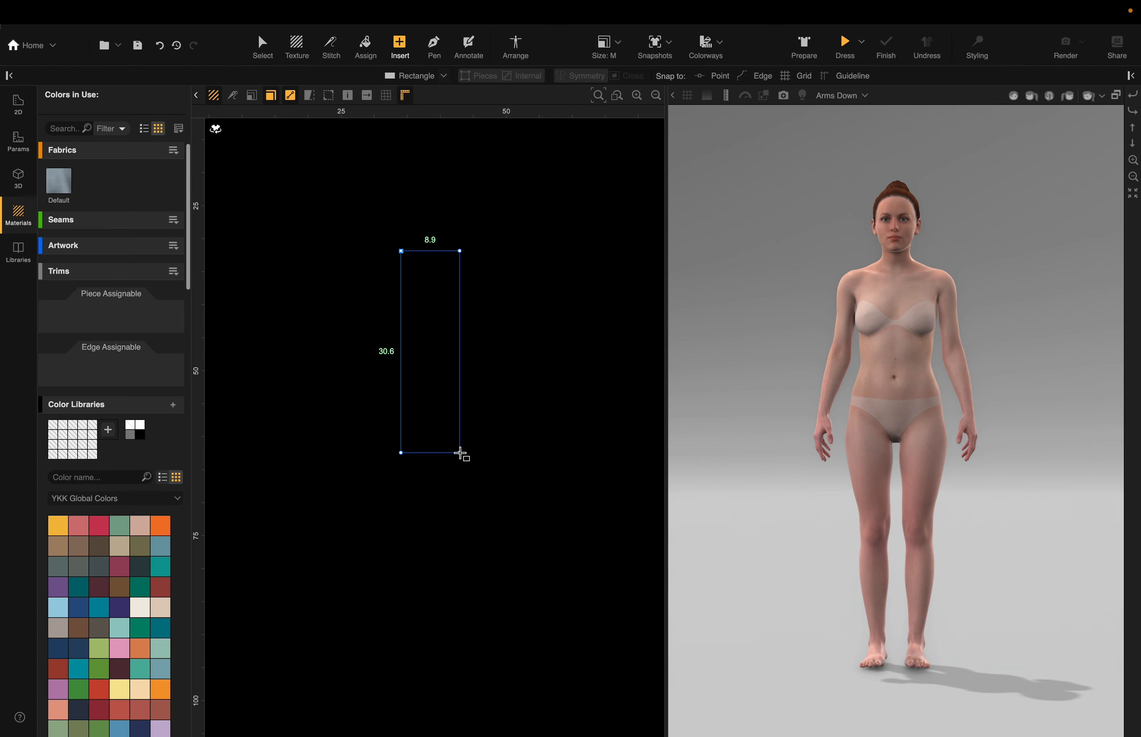
drag(460, 454, 463, 455)
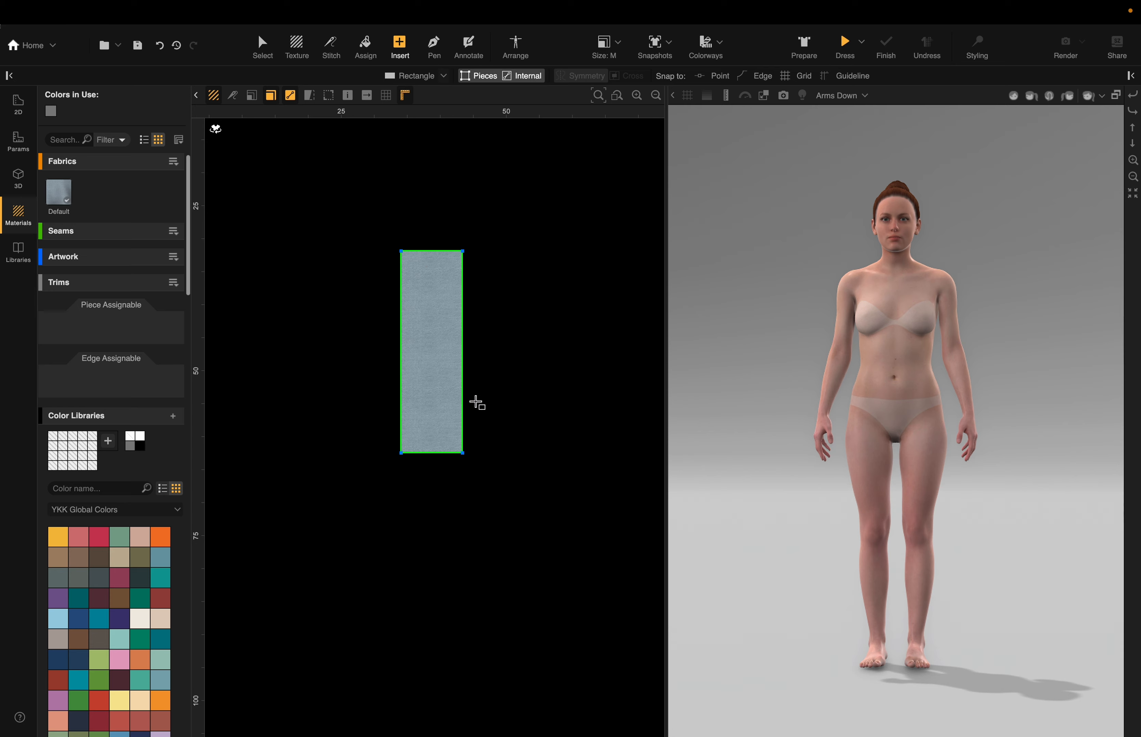
Step: Arrange the rectangular piece on the front of the avatar's torso, shifting it slightly upward and toward the avatar's left
click(520, 48)
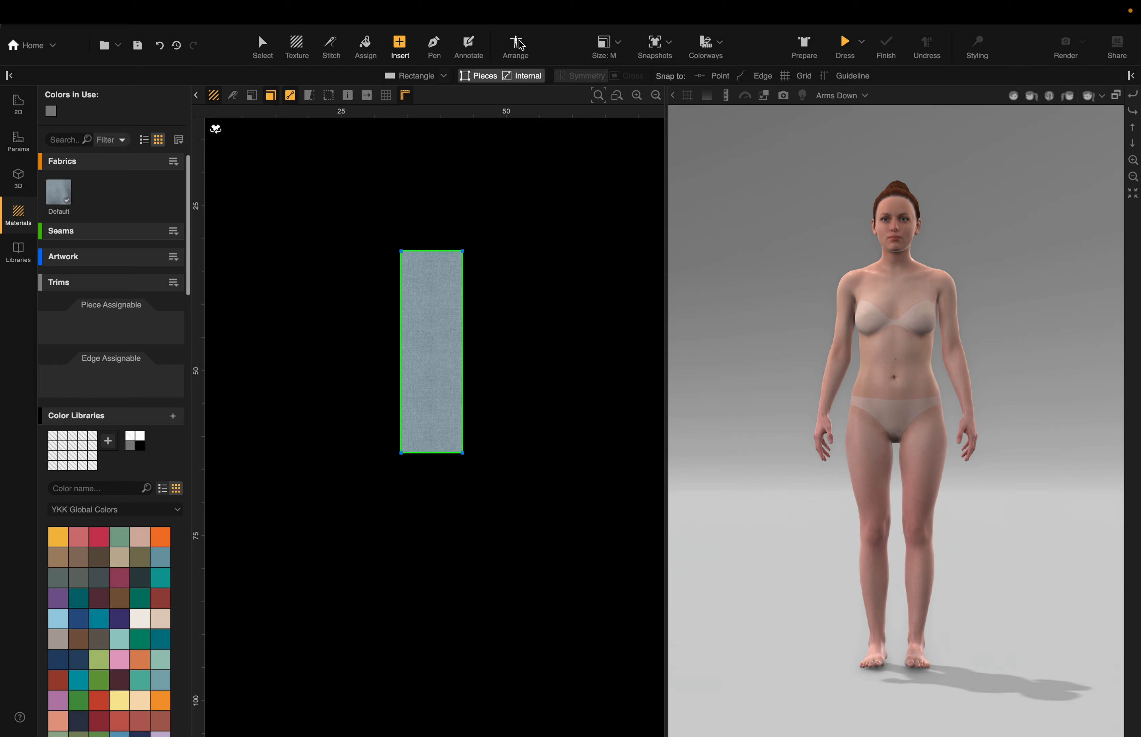
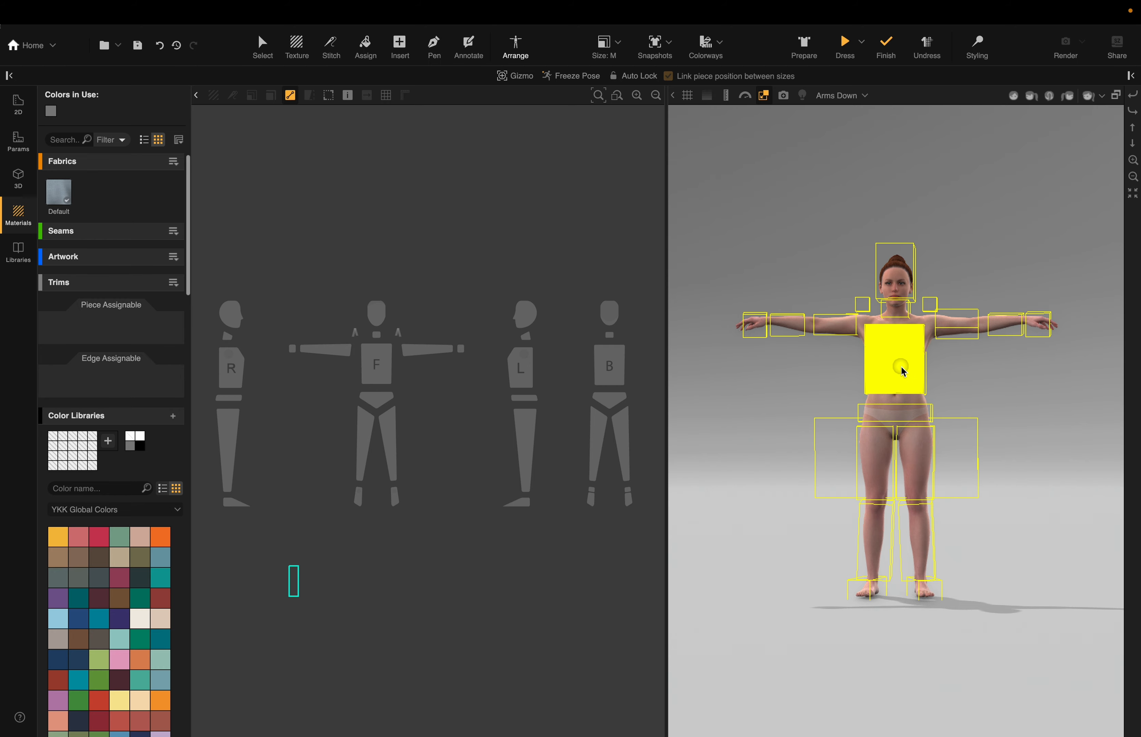
click(906, 368)
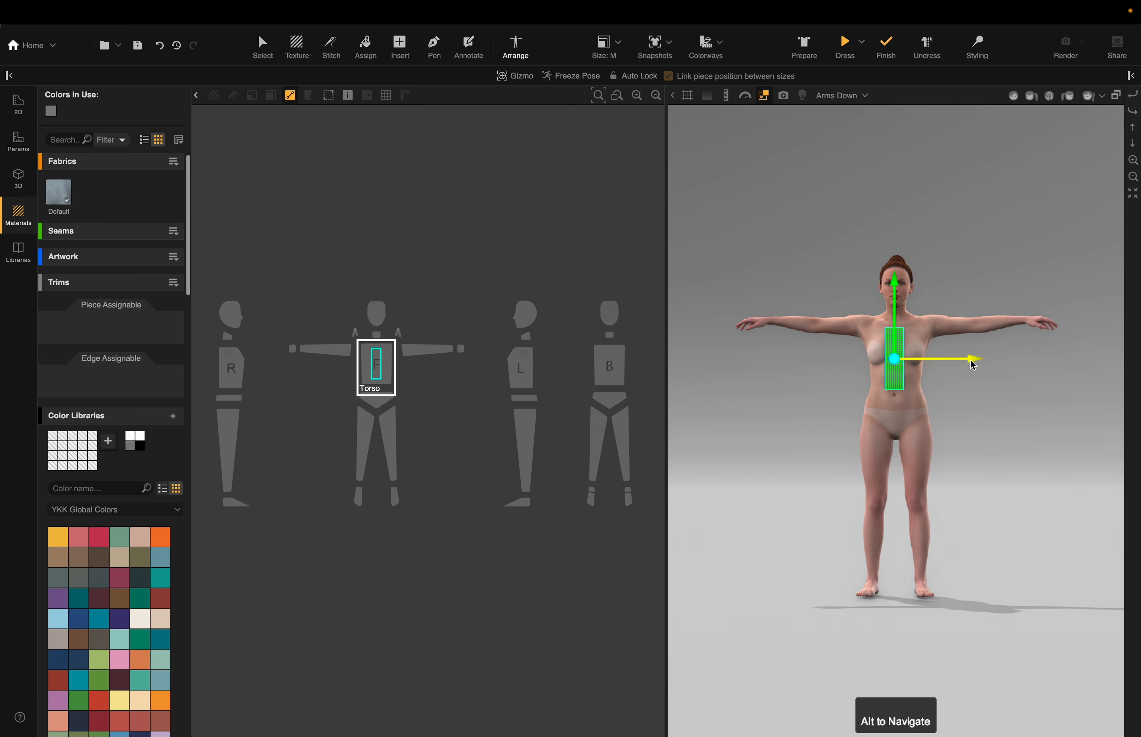
drag(981, 361, 989, 361)
drag(901, 288, 901, 279)
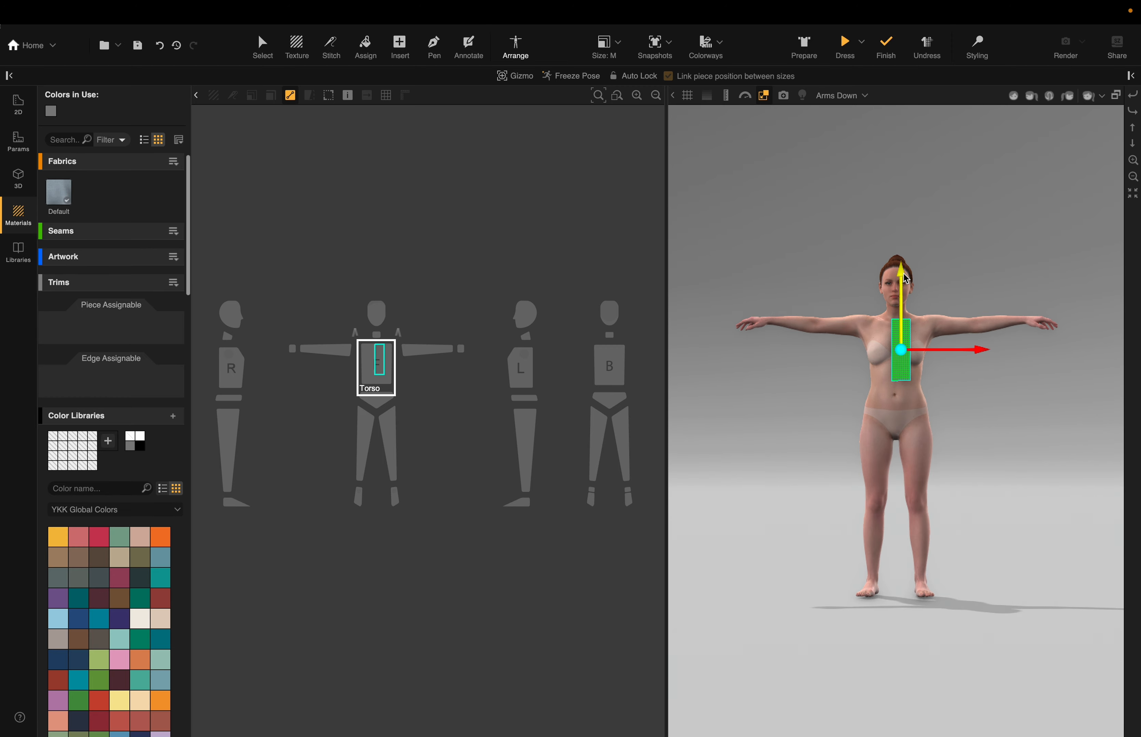
Step: Raise the rectangular piece in front of the avatar and shift it sideways toward the avatar's left with the 3D gizmo
click(903, 369)
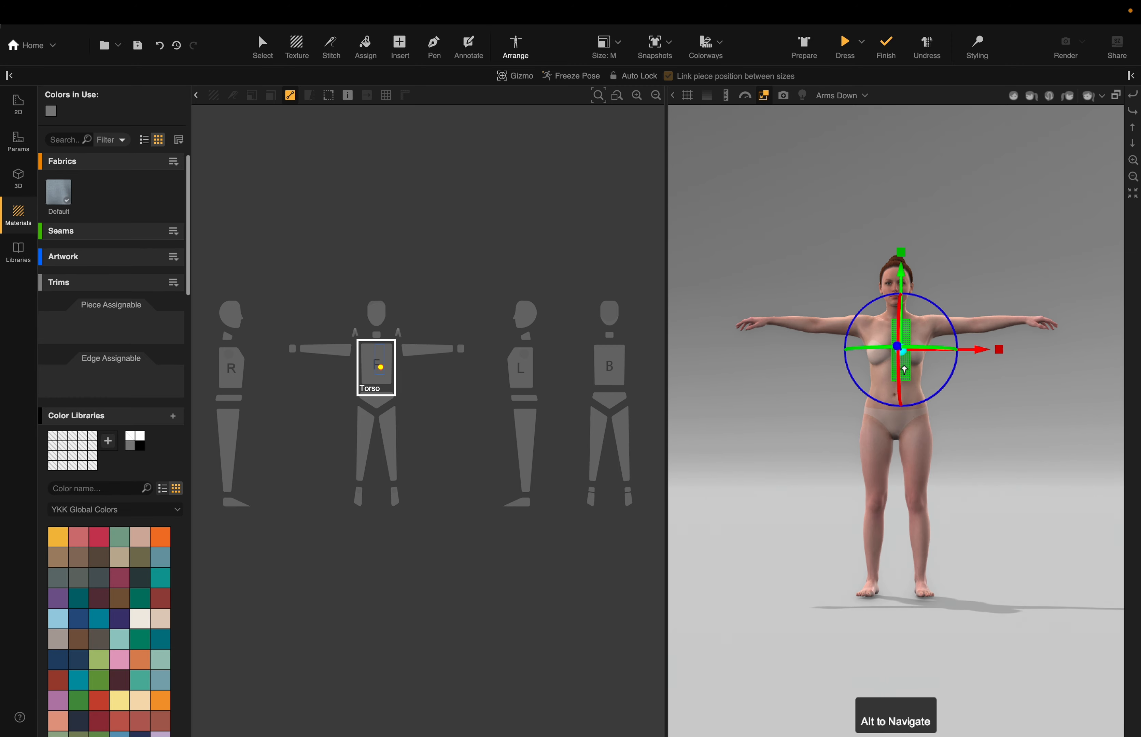
drag(1073, 366, 1030, 371)
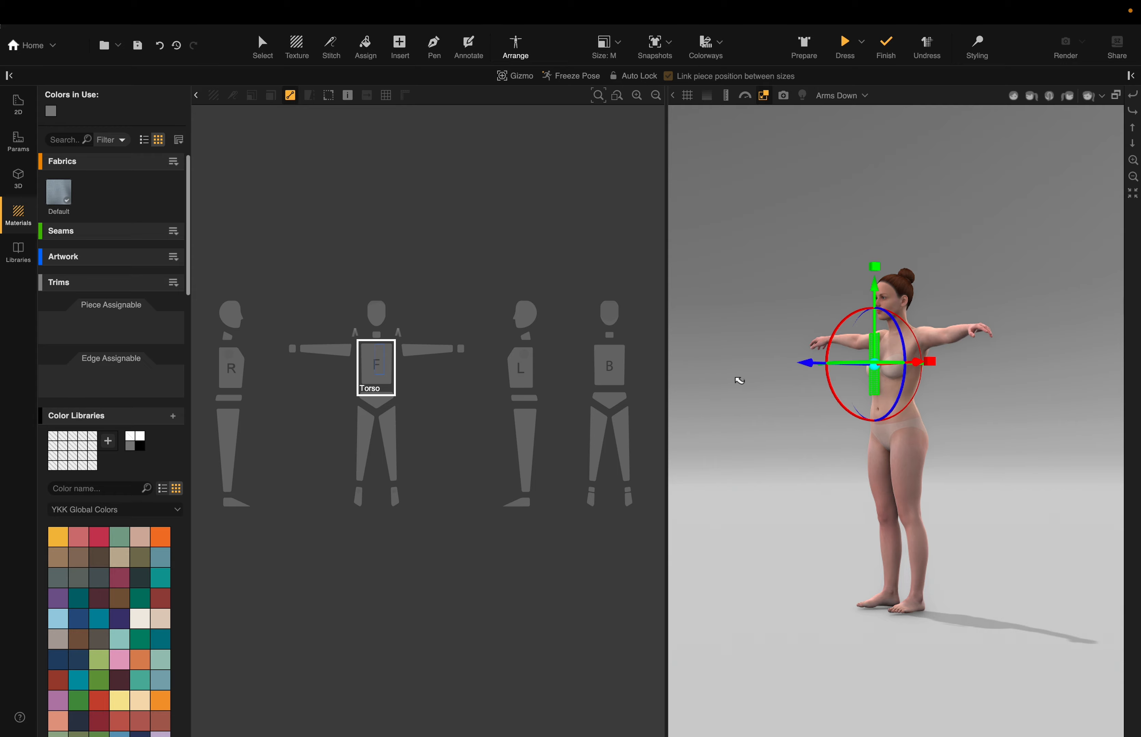
drag(739, 380, 745, 377)
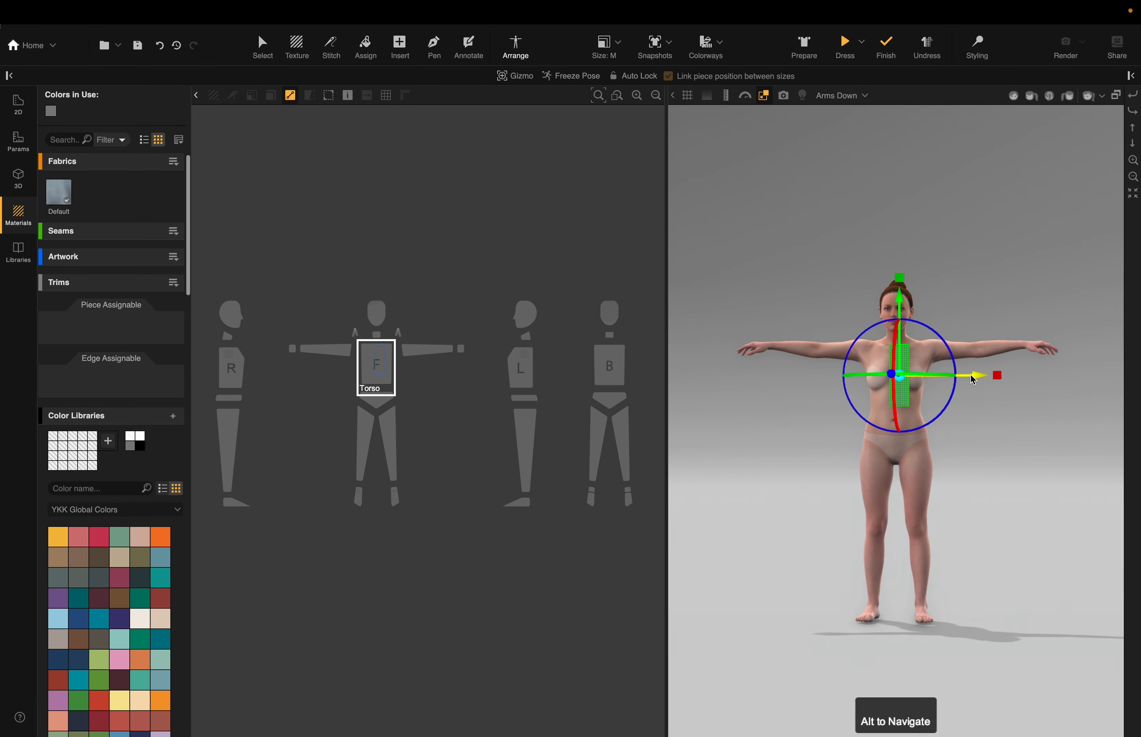
alt+drag(968, 385, 911, 408)
alt+drag(988, 421, 747, 444)
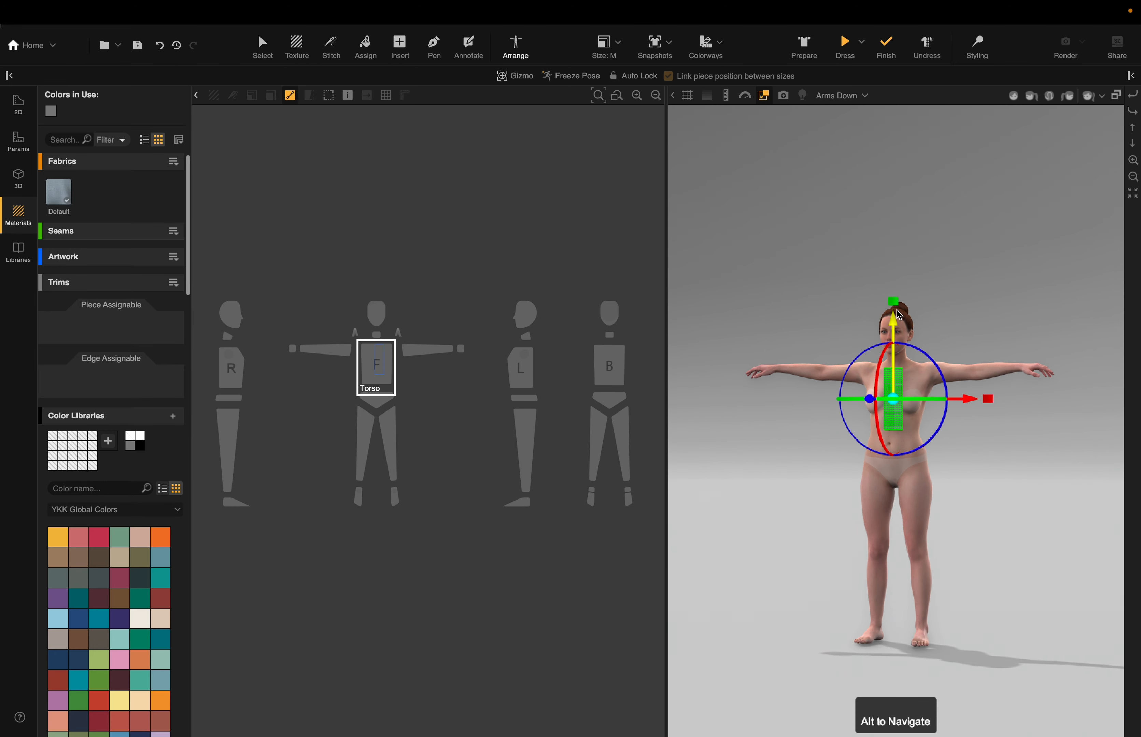
alt+drag(947, 435, 764, 448)
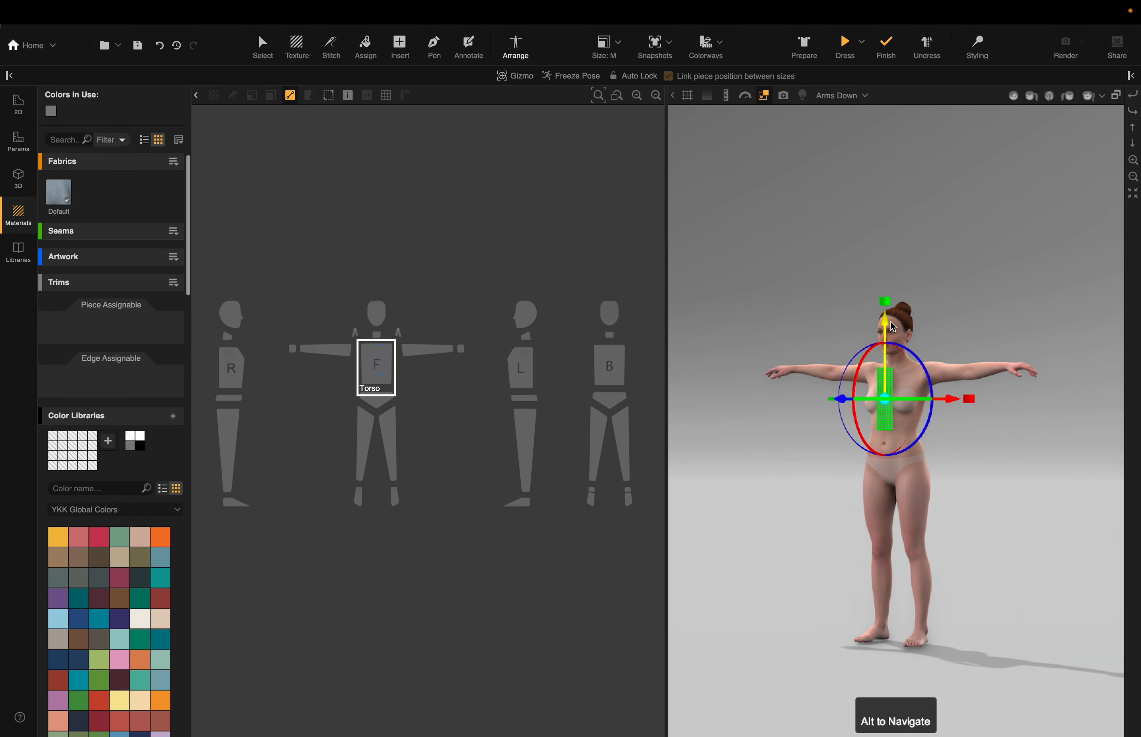
drag(889, 327, 889, 291)
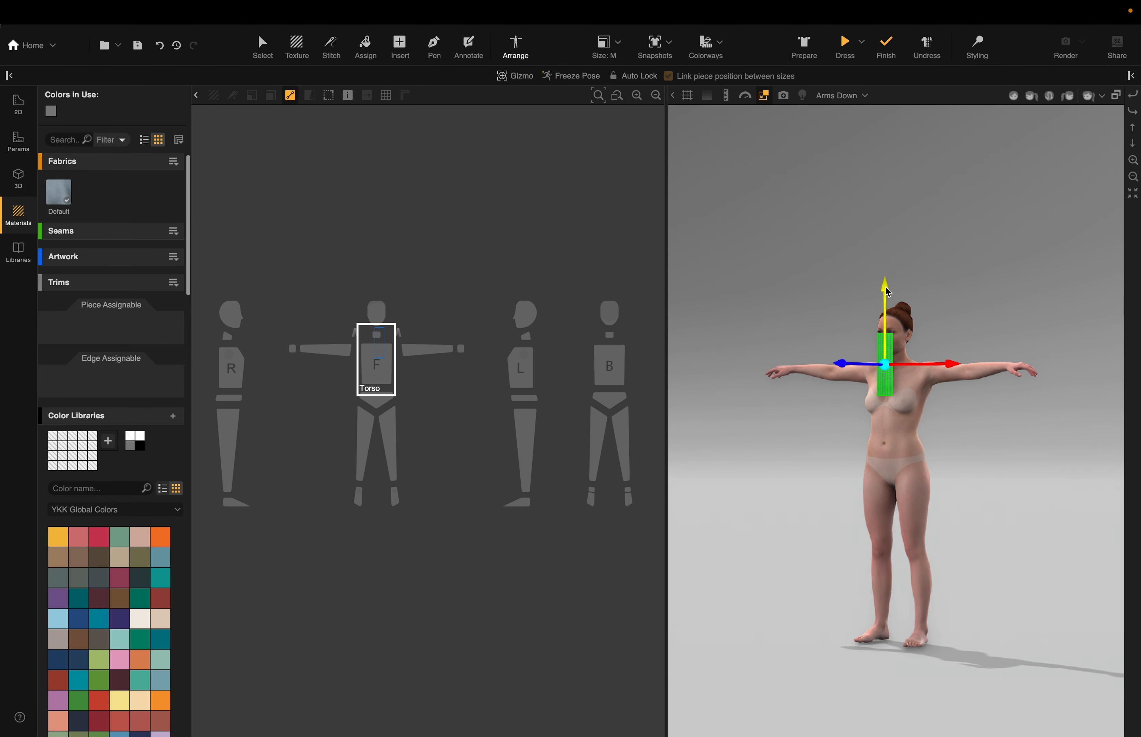
drag(952, 368, 1021, 396)
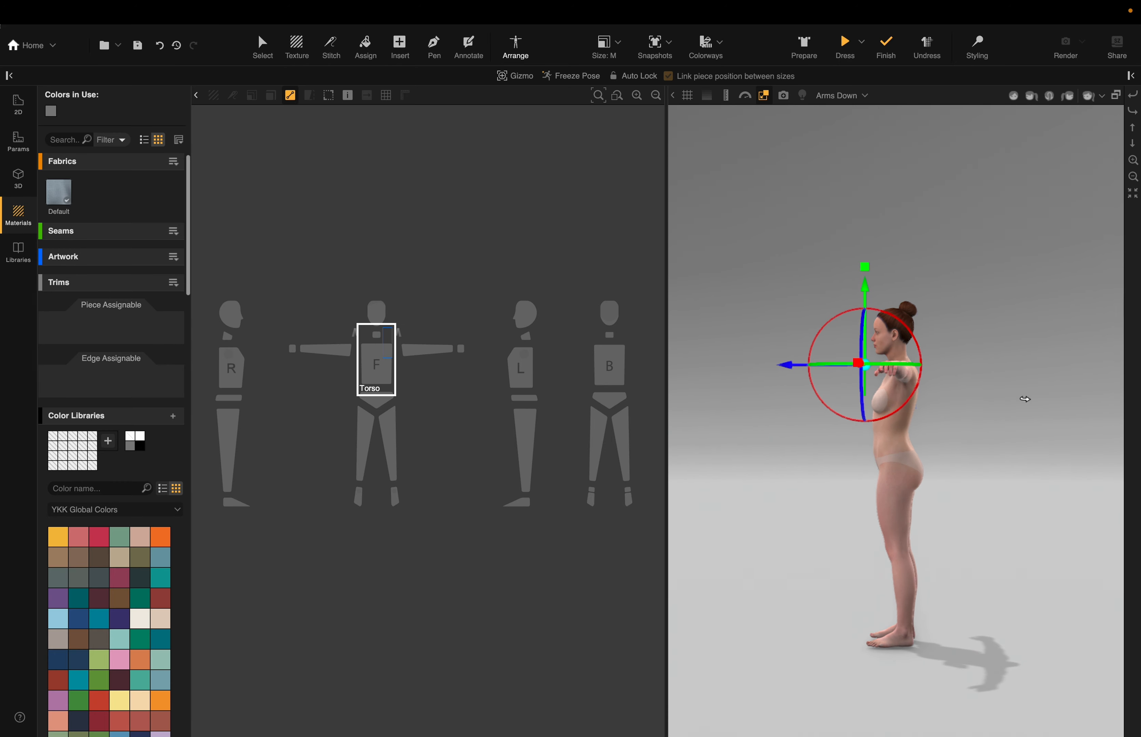
Step: Move the piece along its depth axis, first back into the avatar's body, then well out in front of it
drag(787, 367, 744, 423)
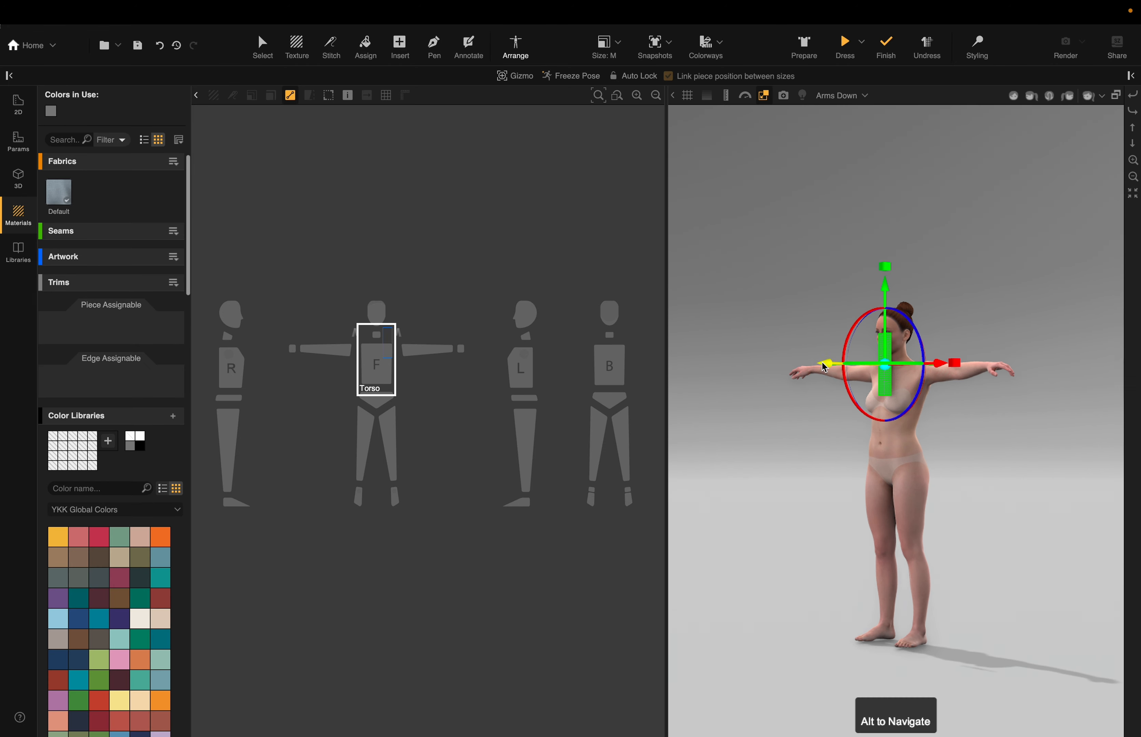
drag(823, 367, 850, 365)
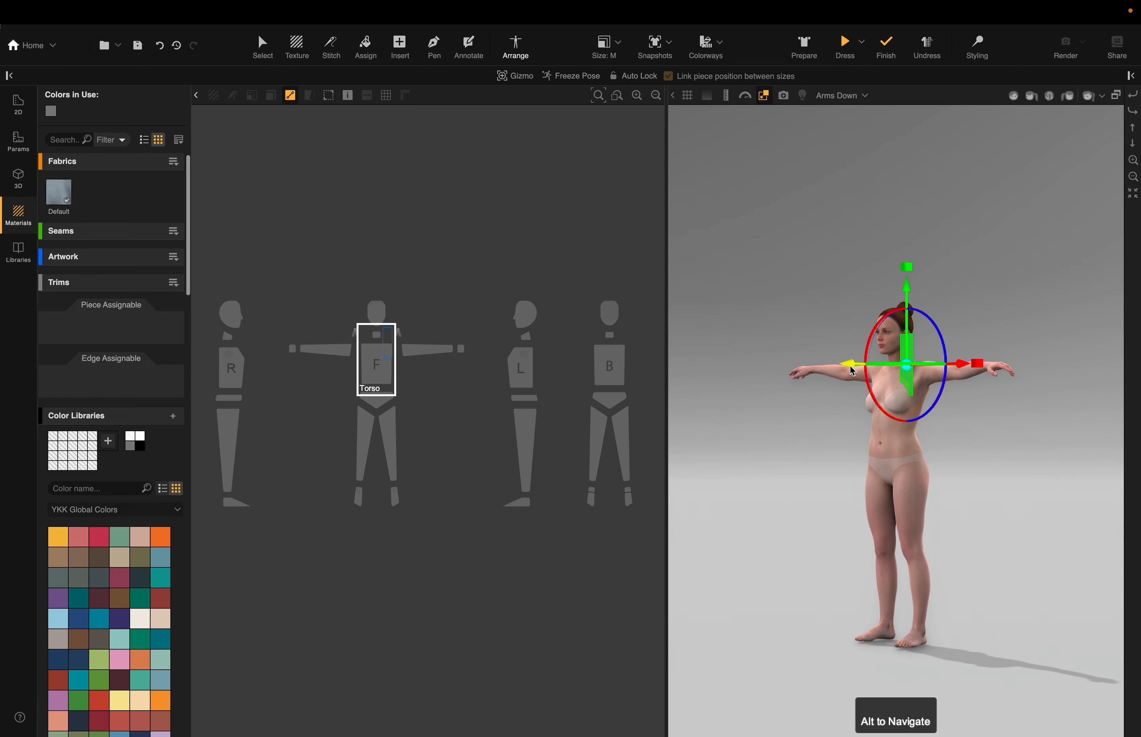
drag(851, 369, 746, 379)
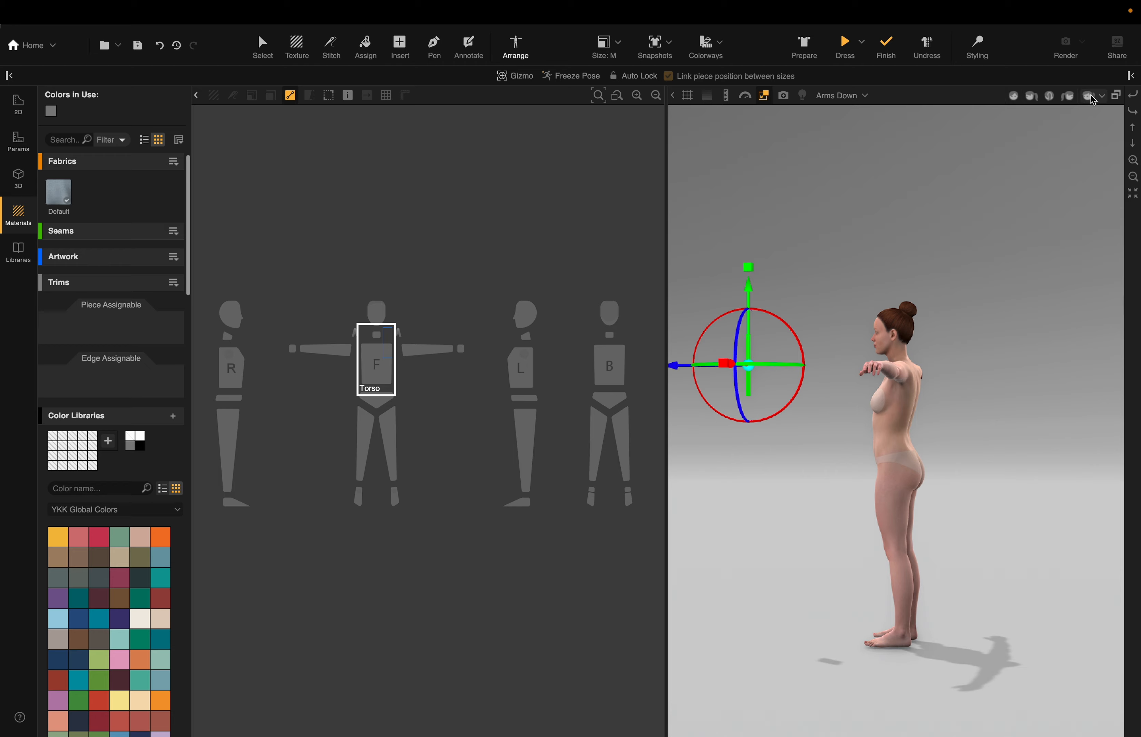
Step: Examine the avatar and the detached piece from the front, back and side preset views
click(1013, 96)
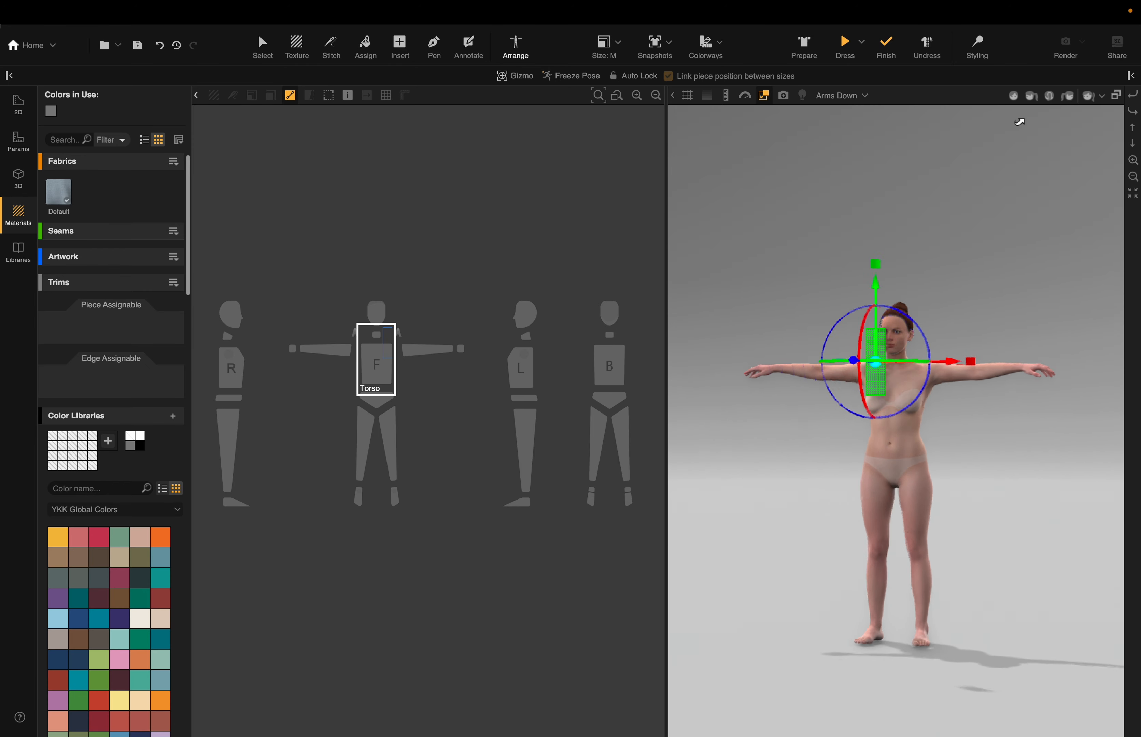
click(1031, 96)
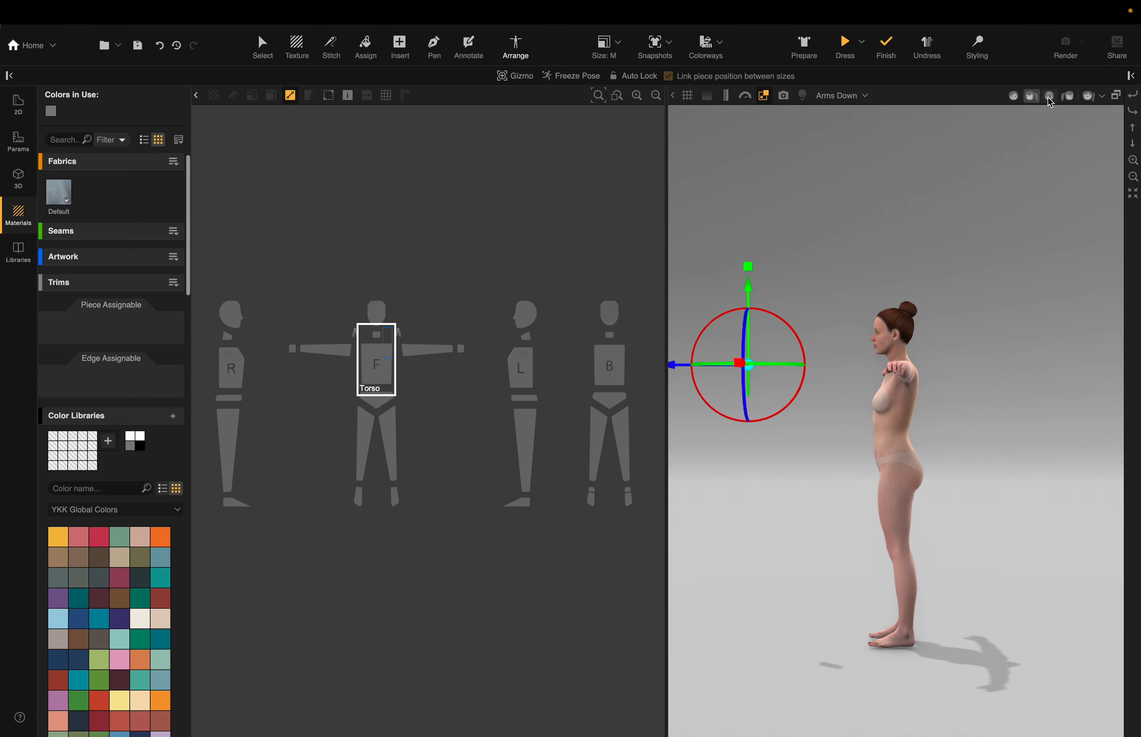
click(1049, 97)
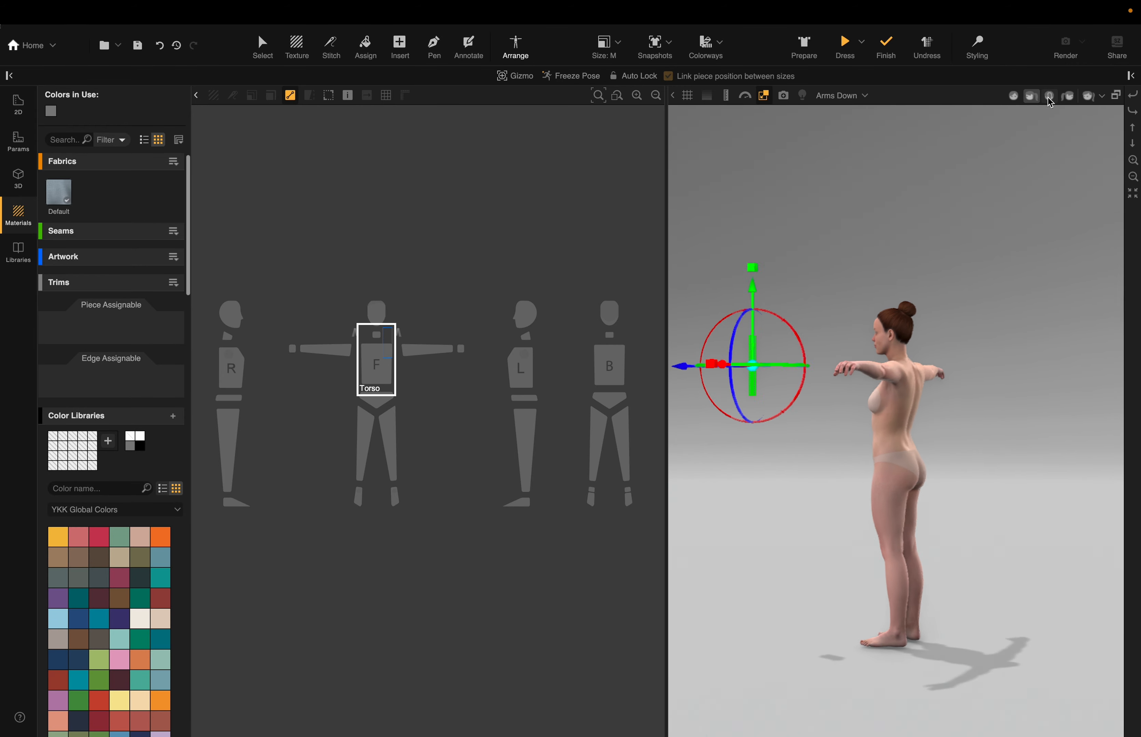
click(1066, 98)
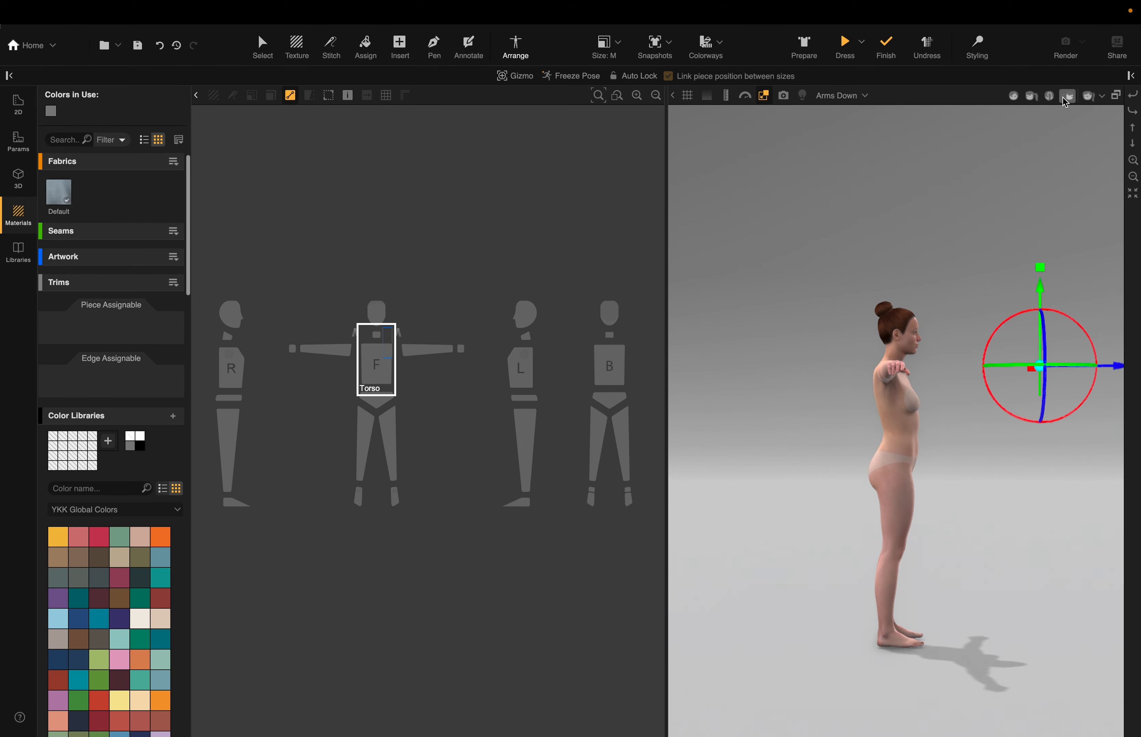
click(1031, 96)
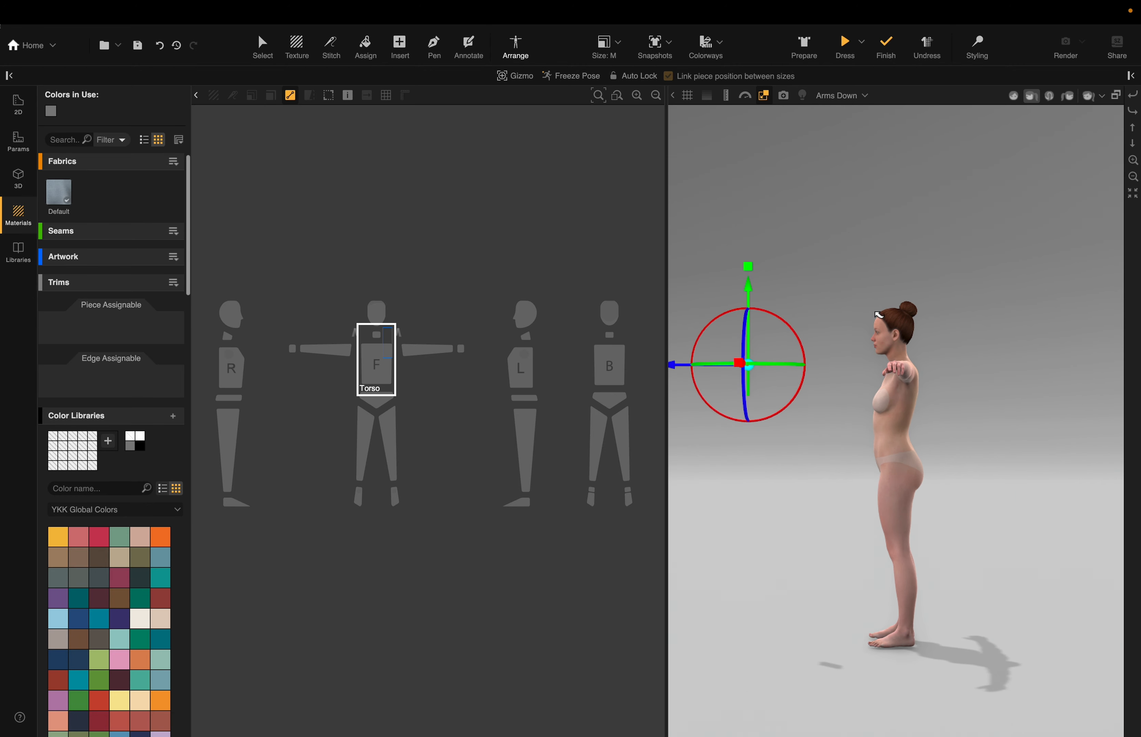
click(686, 444)
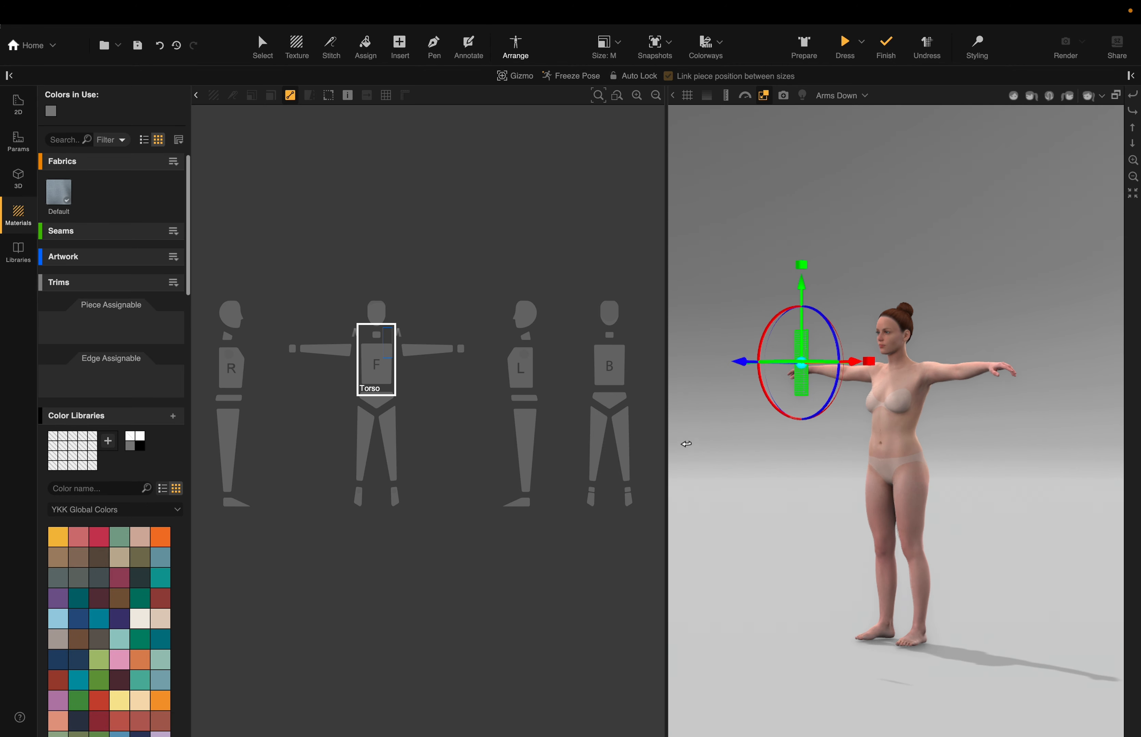
Step: Bring the piece back close to the avatar's body and lower it onto the chest near the centre line
click(1031, 96)
drag(682, 364, 784, 375)
click(1013, 95)
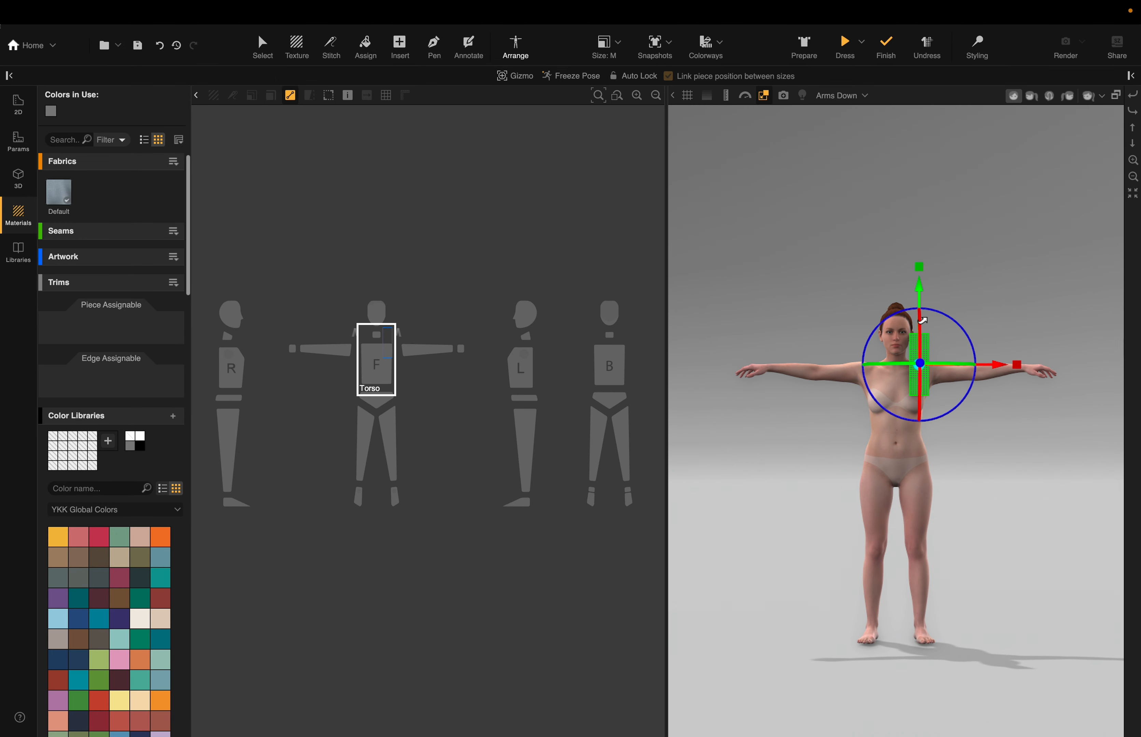
drag(923, 320, 957, 397)
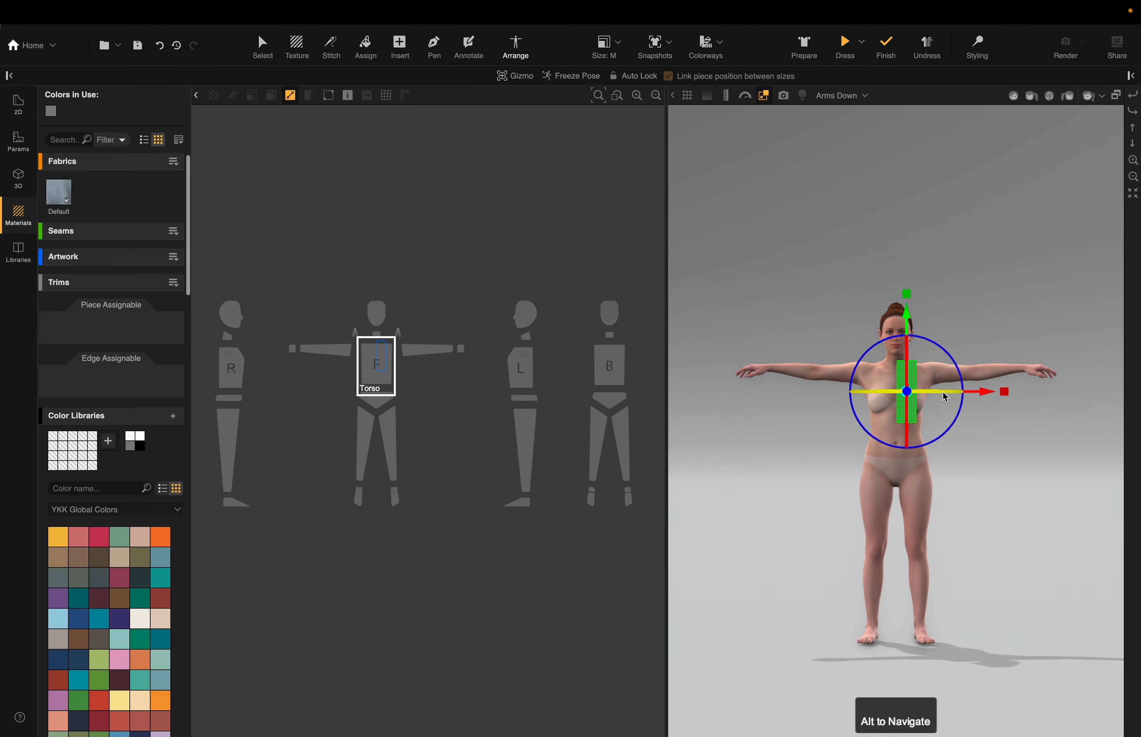
scroll(971, 394, up, 3)
scroll(973, 399, up, 3)
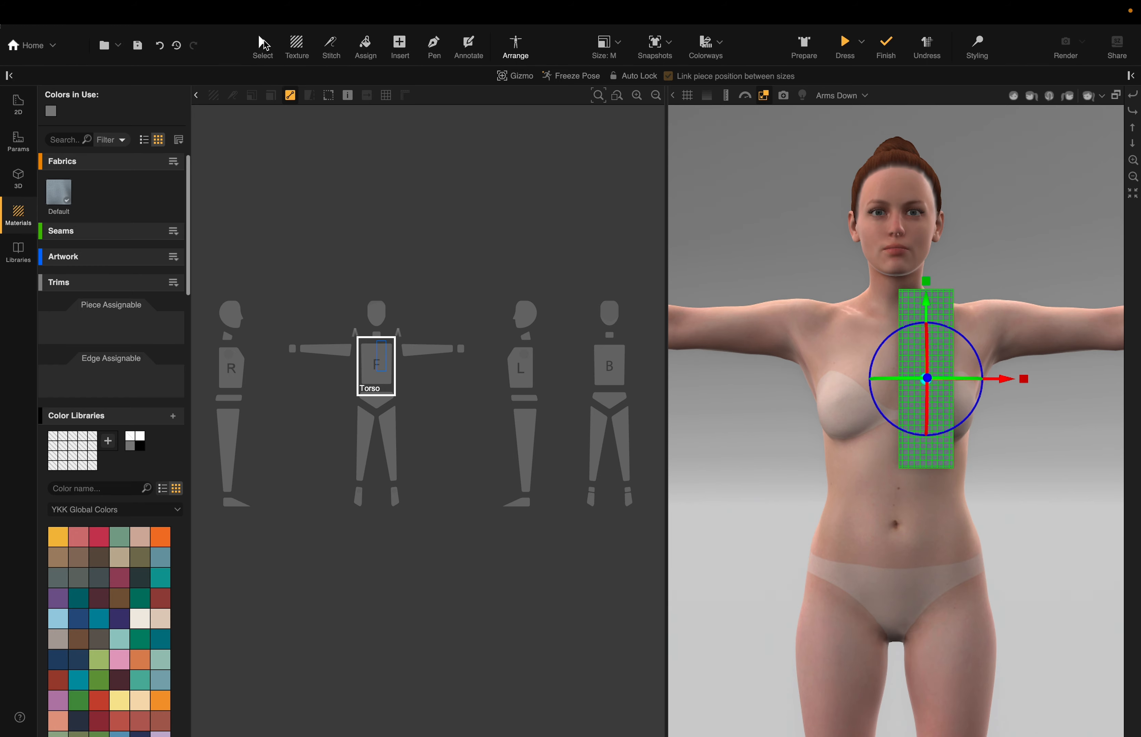
Step: Shift the rectangular piece slightly in the 2D workspace and show its piece properties
click(263, 43)
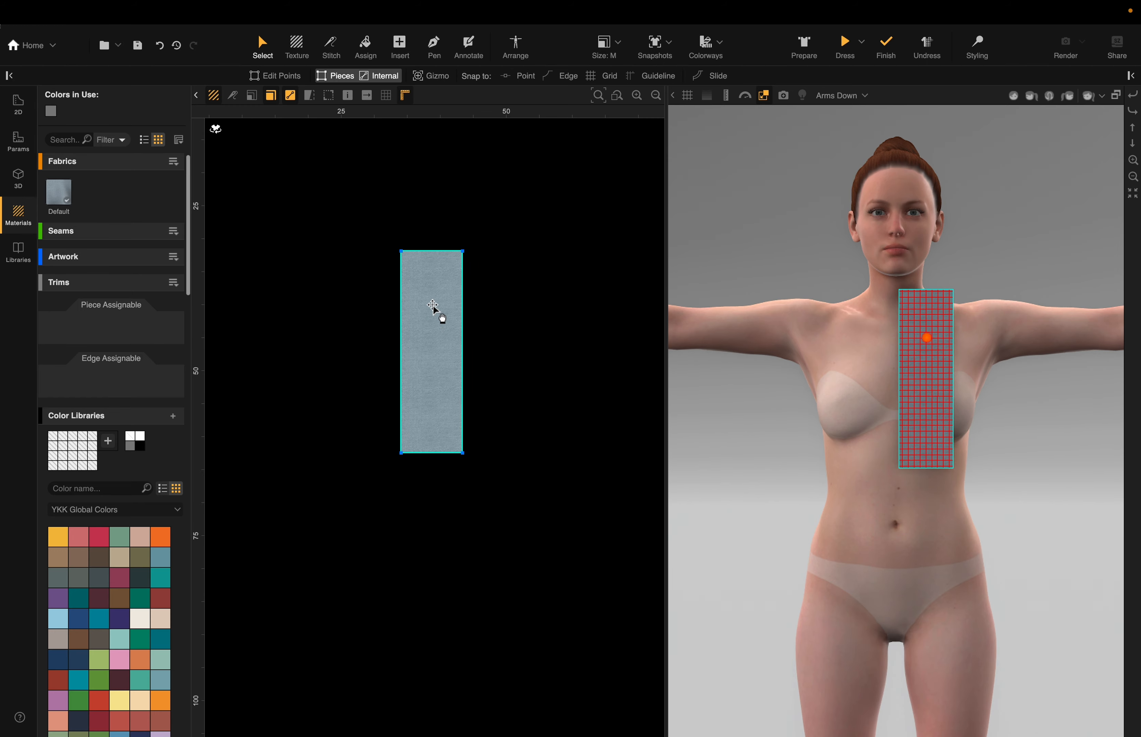
drag(462, 330, 435, 338)
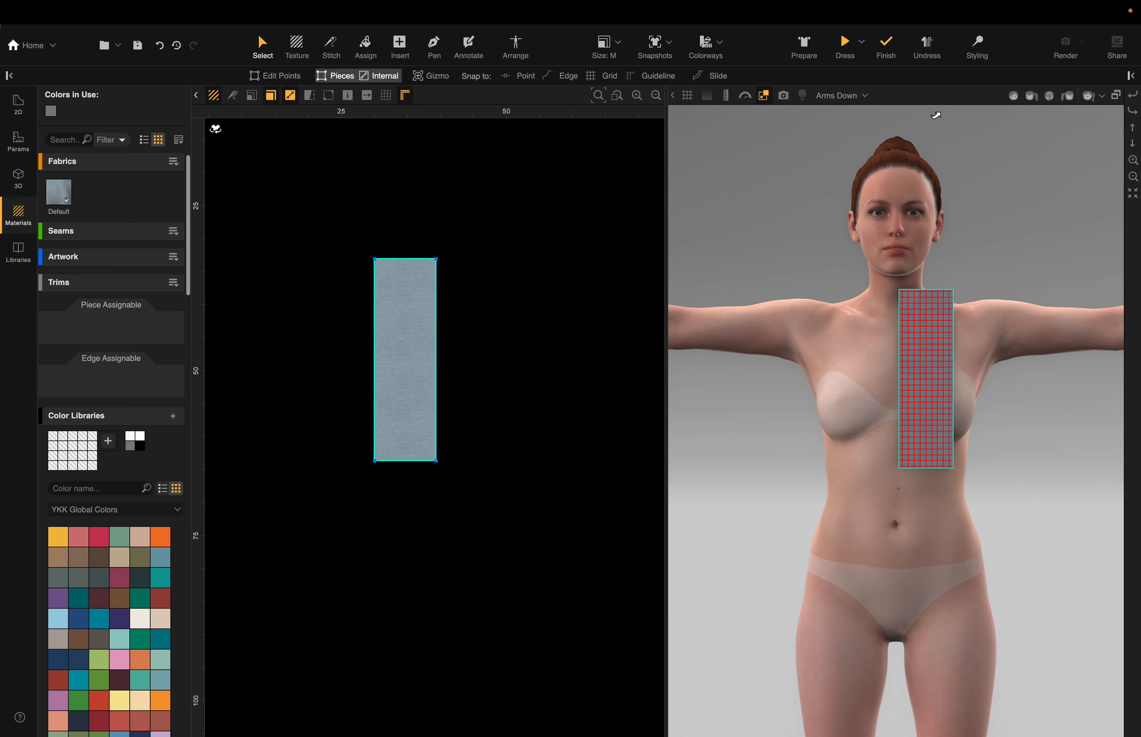
drag(415, 331, 411, 325)
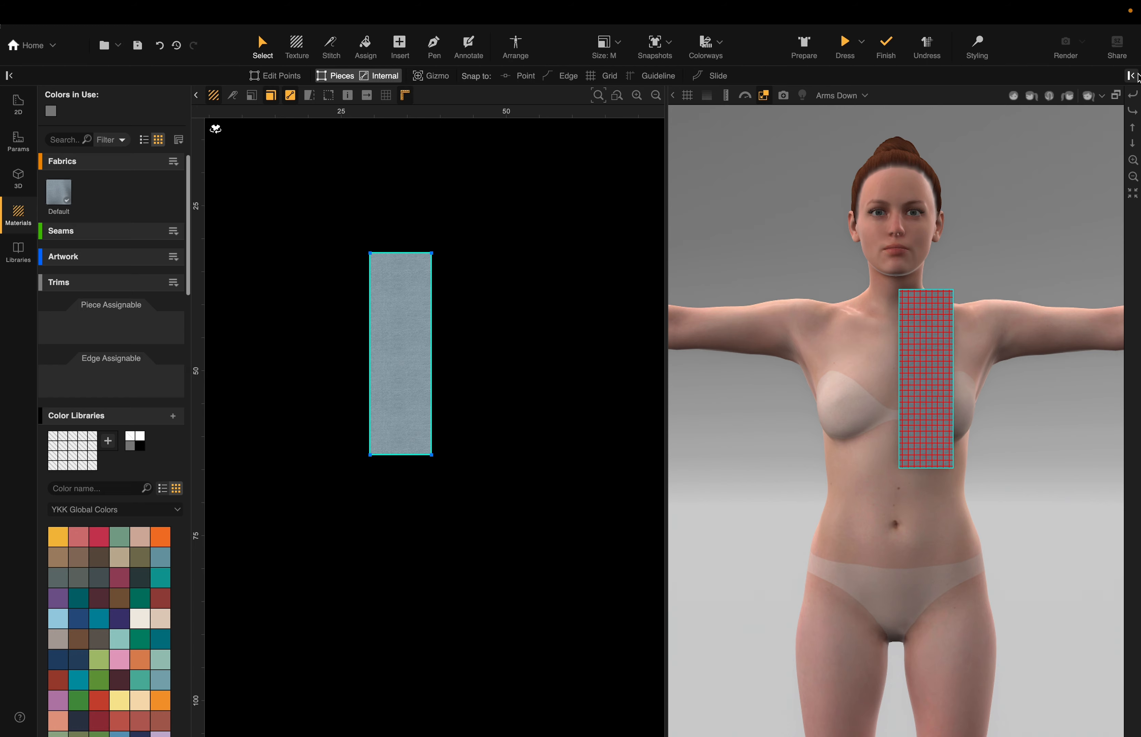
click(1136, 77)
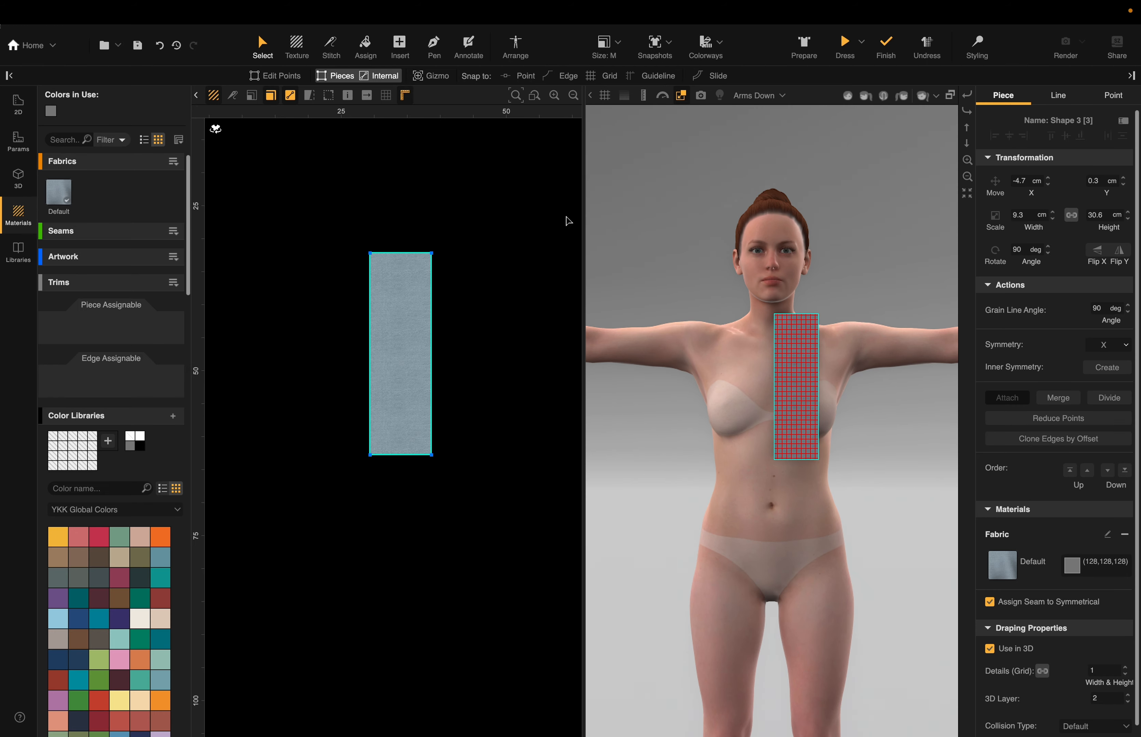
Step: Enable the 2D gizmo and scale the rectangular piece proportionally to about 15.4 cm wide and 50.5 cm high
click(431, 76)
drag(403, 307, 405, 304)
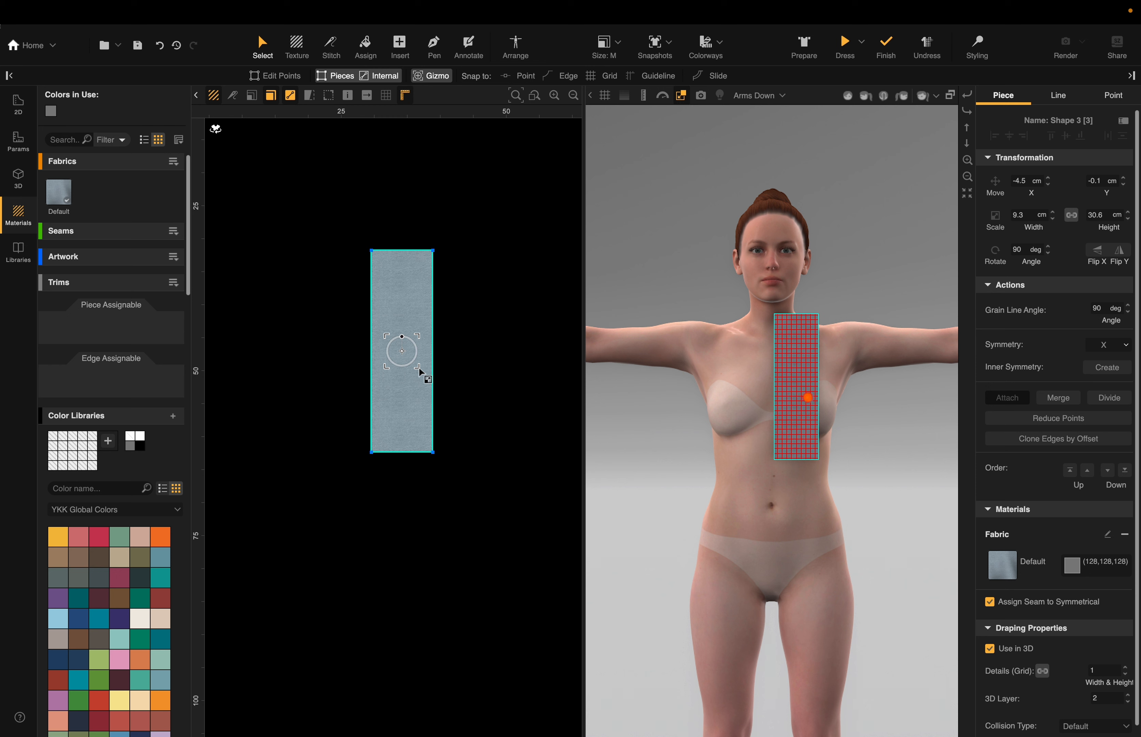
drag(420, 368, 435, 398)
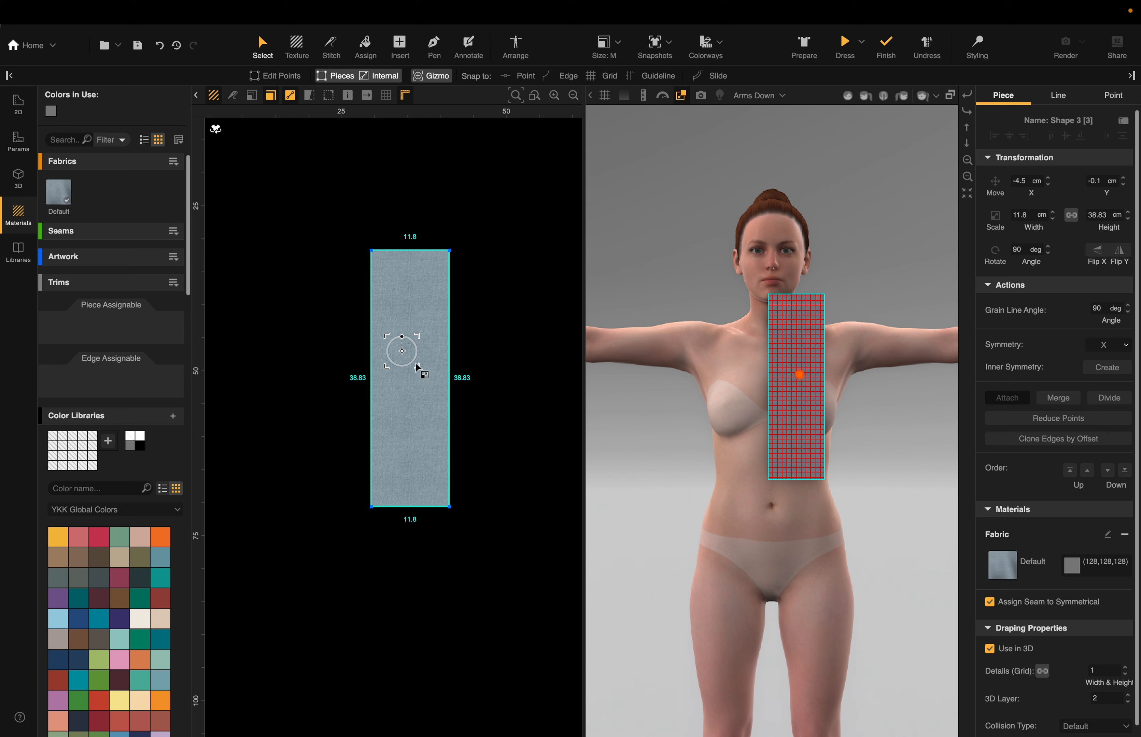
drag(418, 339, 384, 375)
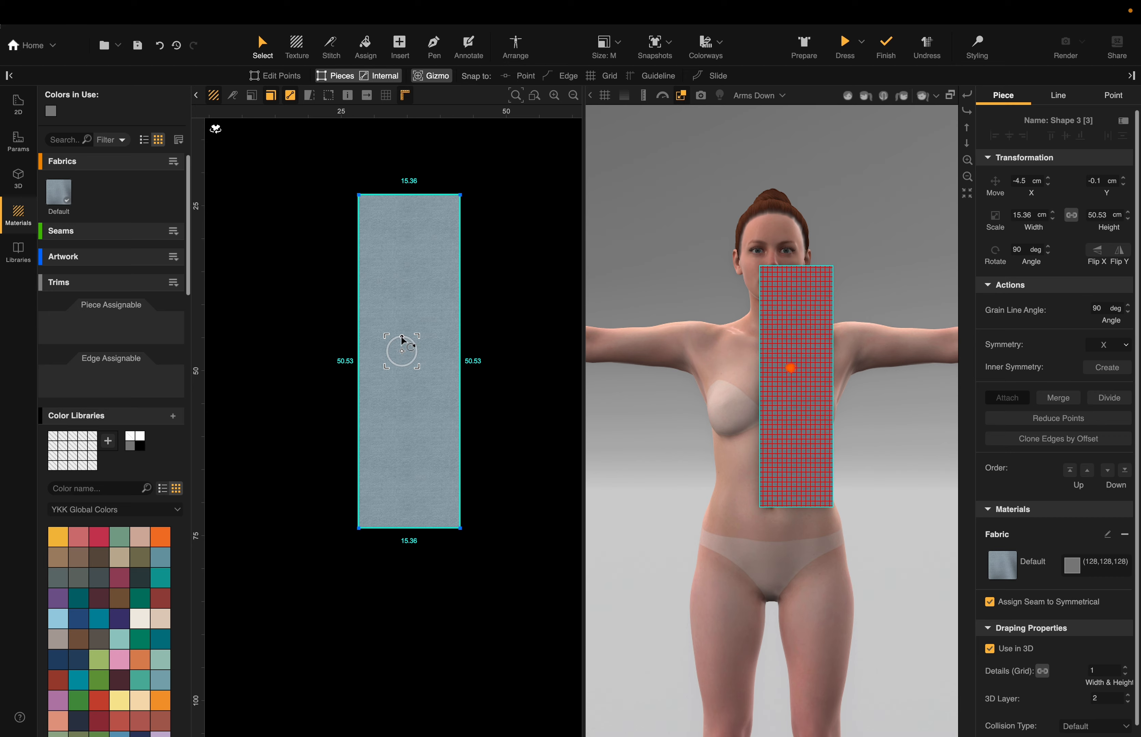
Step: Undo a first trial rotation, then rotate the piece about its centre to 45 degrees and on to 270 degrees
drag(402, 337, 480, 391)
key(super+z)
drag(409, 347, 419, 353)
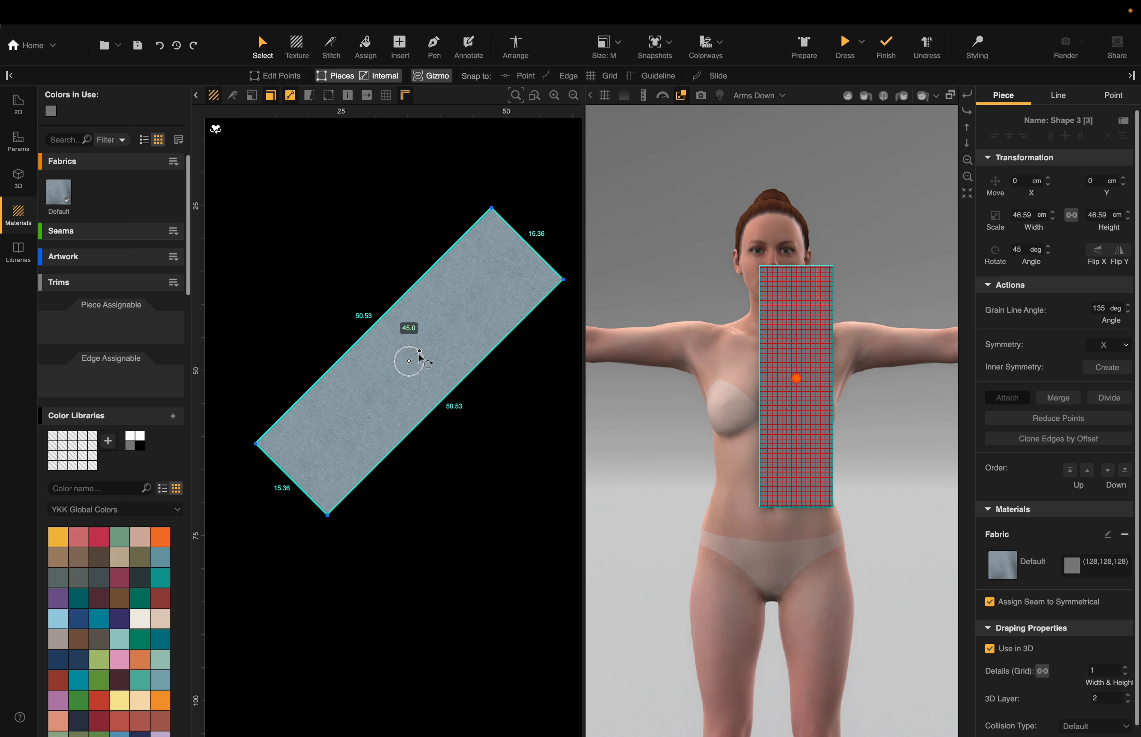
drag(420, 357, 421, 389)
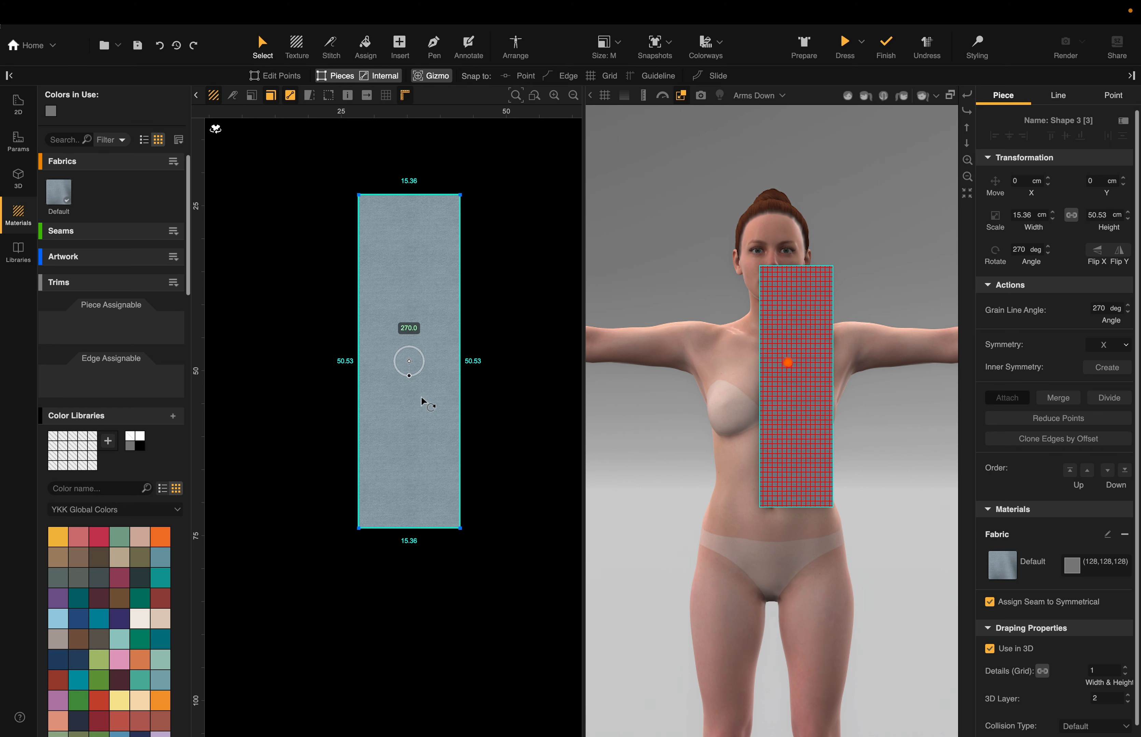
drag(392, 423, 374, 482)
Step: Try rotating the piece to about 294.7 degrees around its upper-left corner, then undo the rotation and deselect the piece
drag(409, 362, 409, 359)
drag(363, 200, 438, 285)
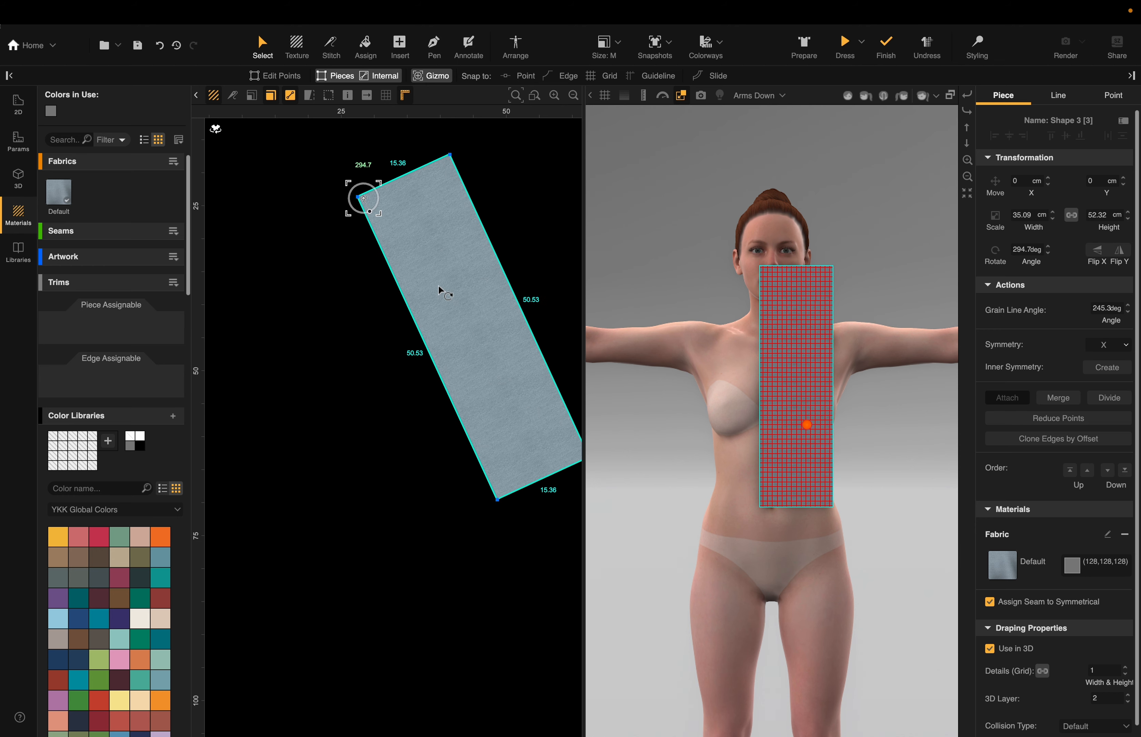
key(ctrl+z)
click(534, 274)
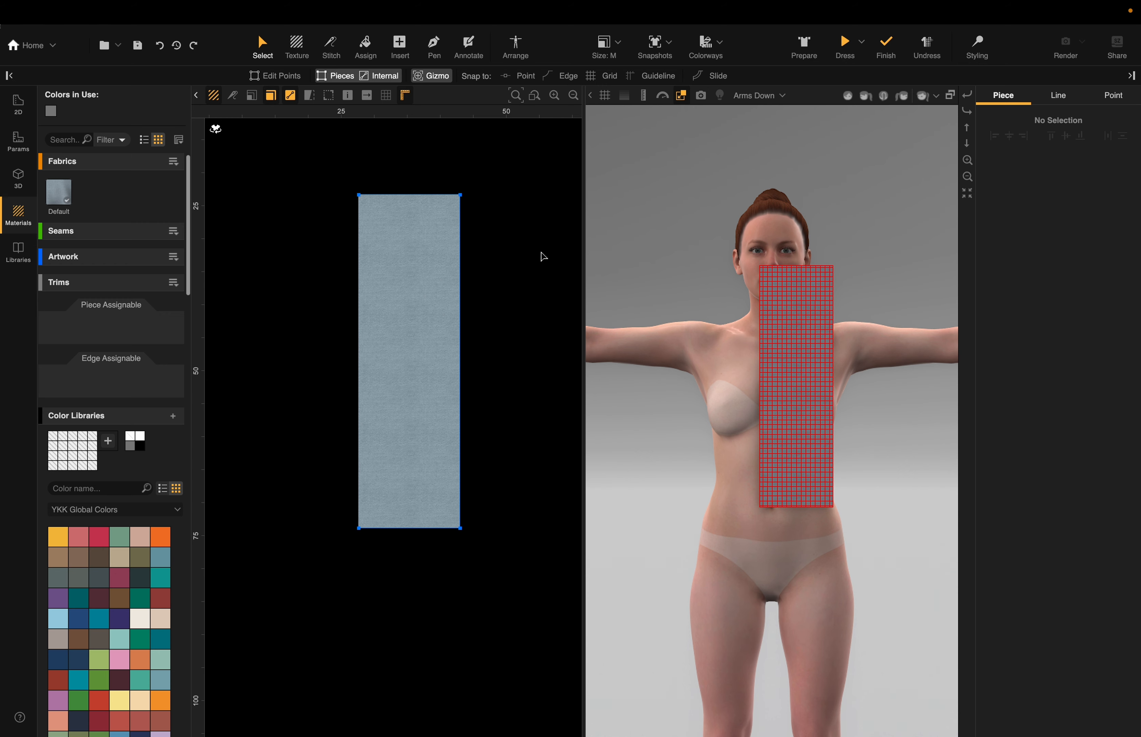
Step: Enable point editing and move the piece's edges to size it about 20.5 by 39.8 cm, undoing a trial move of its lower-right corner
click(424, 276)
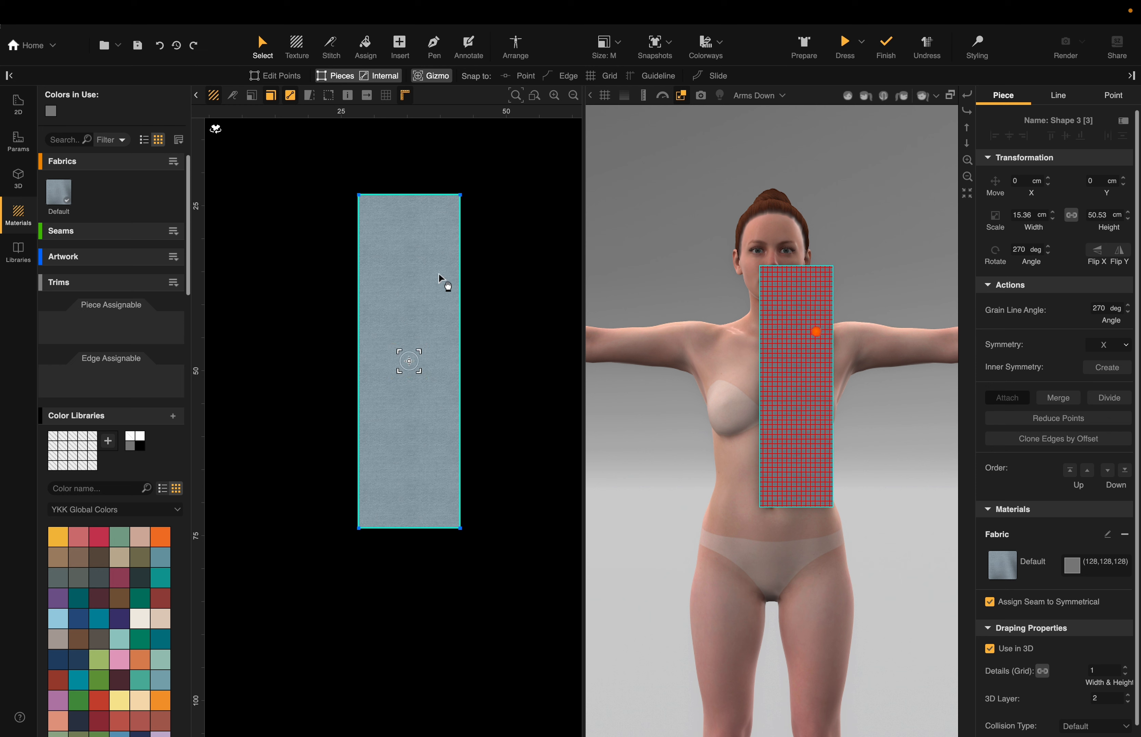
click(287, 76)
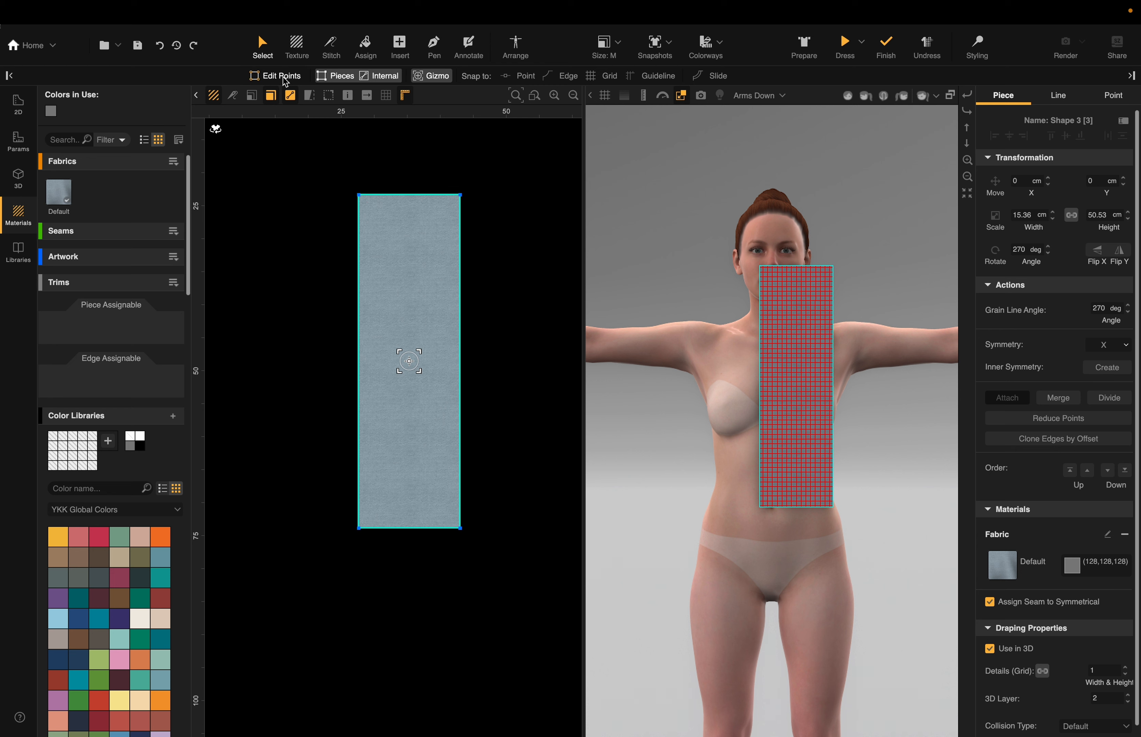
click(461, 268)
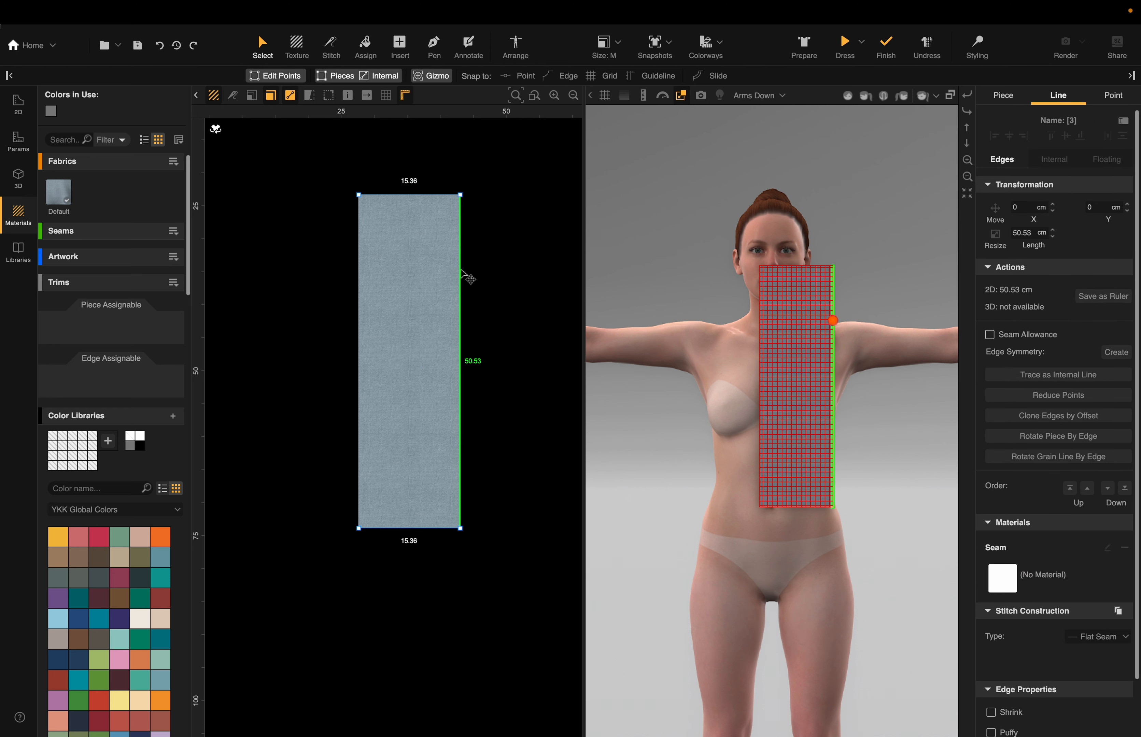
drag(461, 271, 497, 275)
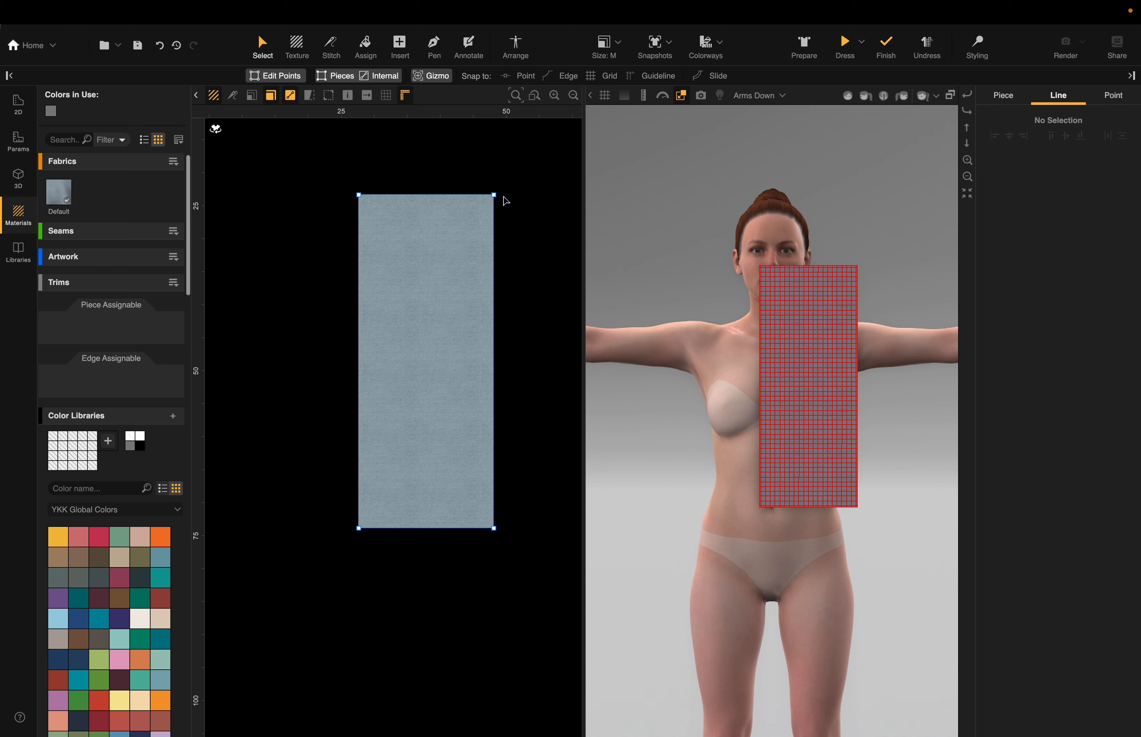
drag(434, 529, 438, 367)
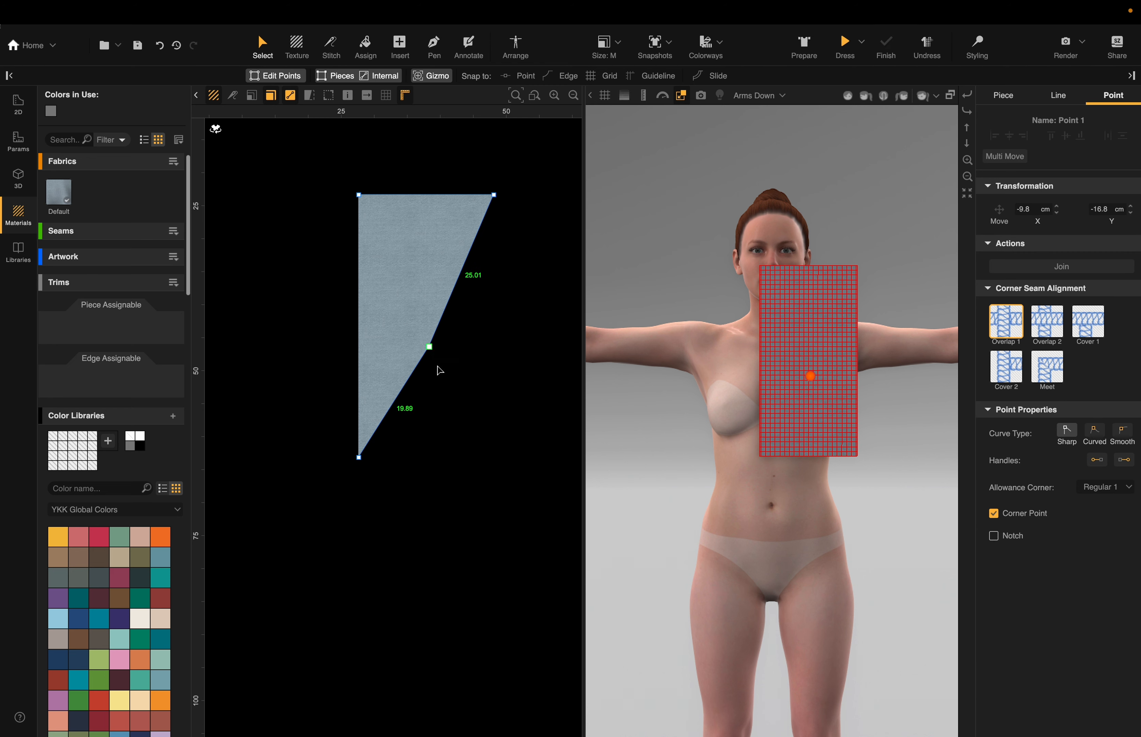
key(ctrl+z)
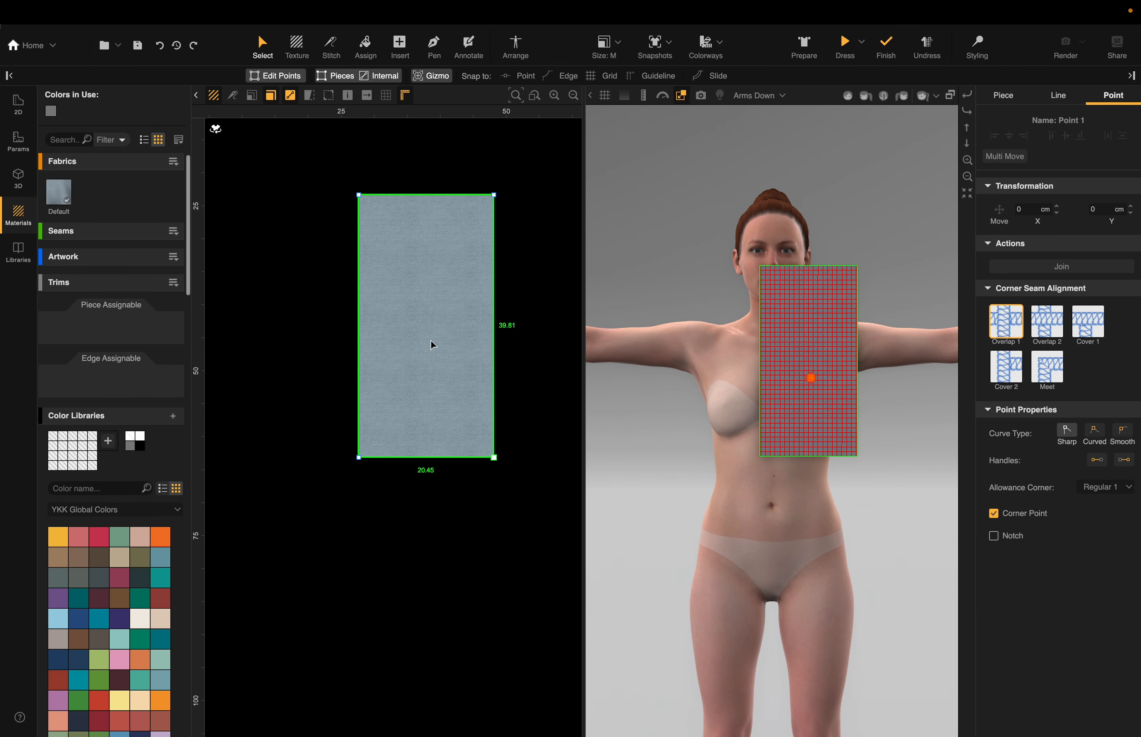
Step: Scale the rectangular piece proportionally to a width of 16.45 cm
click(441, 326)
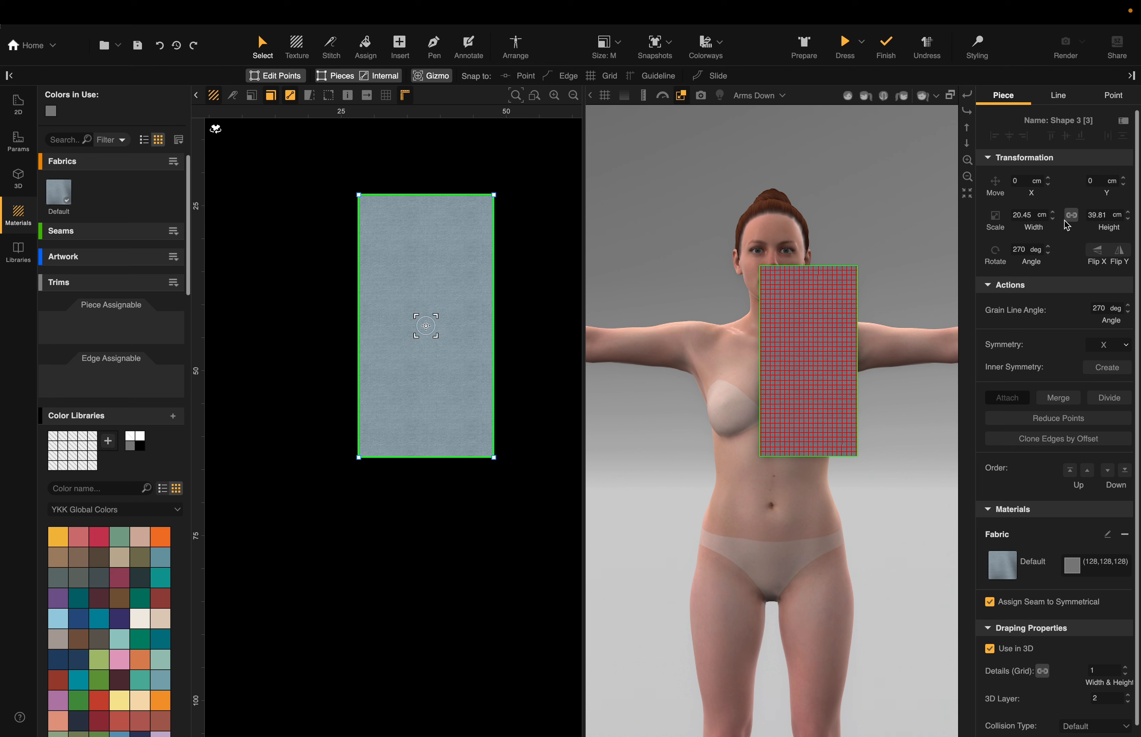
click(1053, 218)
click(1053, 218)
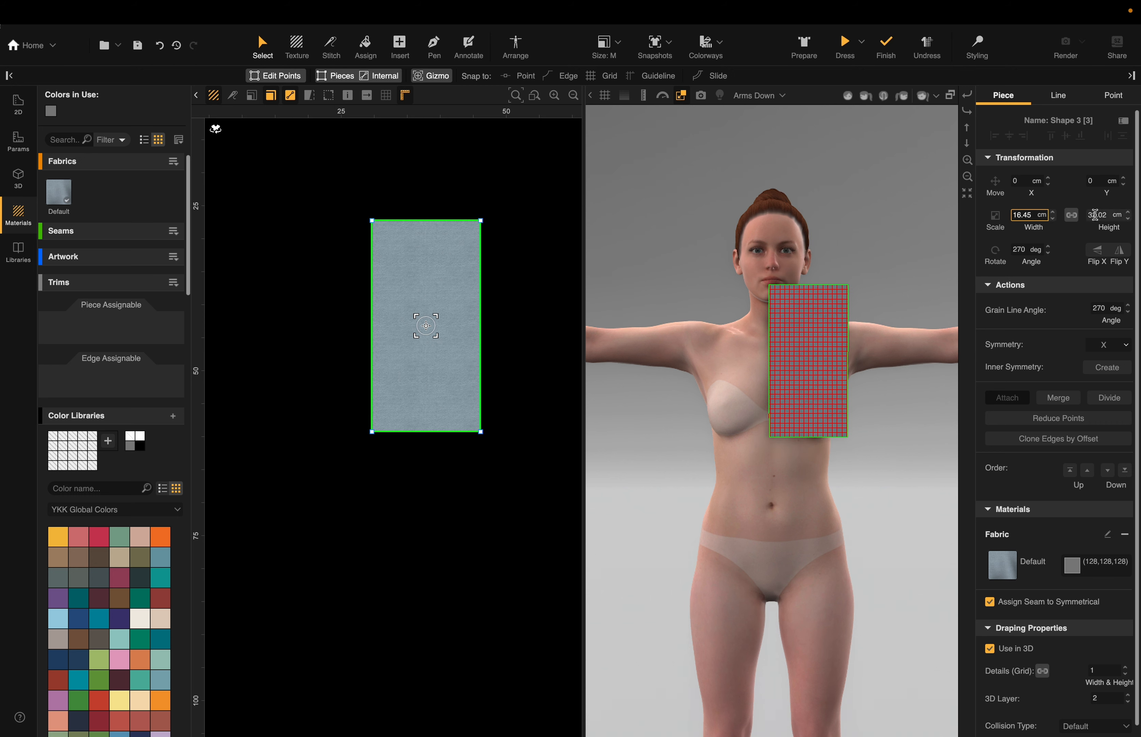
click(1073, 216)
Step: Arrange the piece lower on the avatar's torso, at a Y position of about -7.71, and return to the Select tool
click(800, 340)
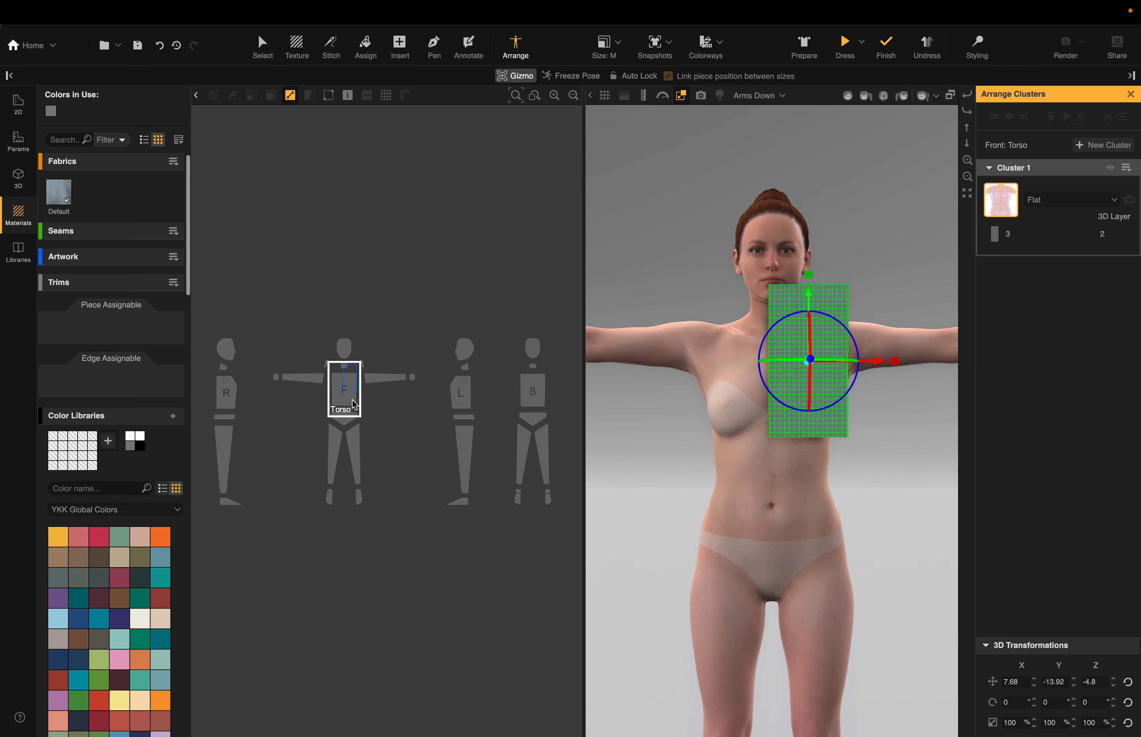
drag(815, 303, 810, 325)
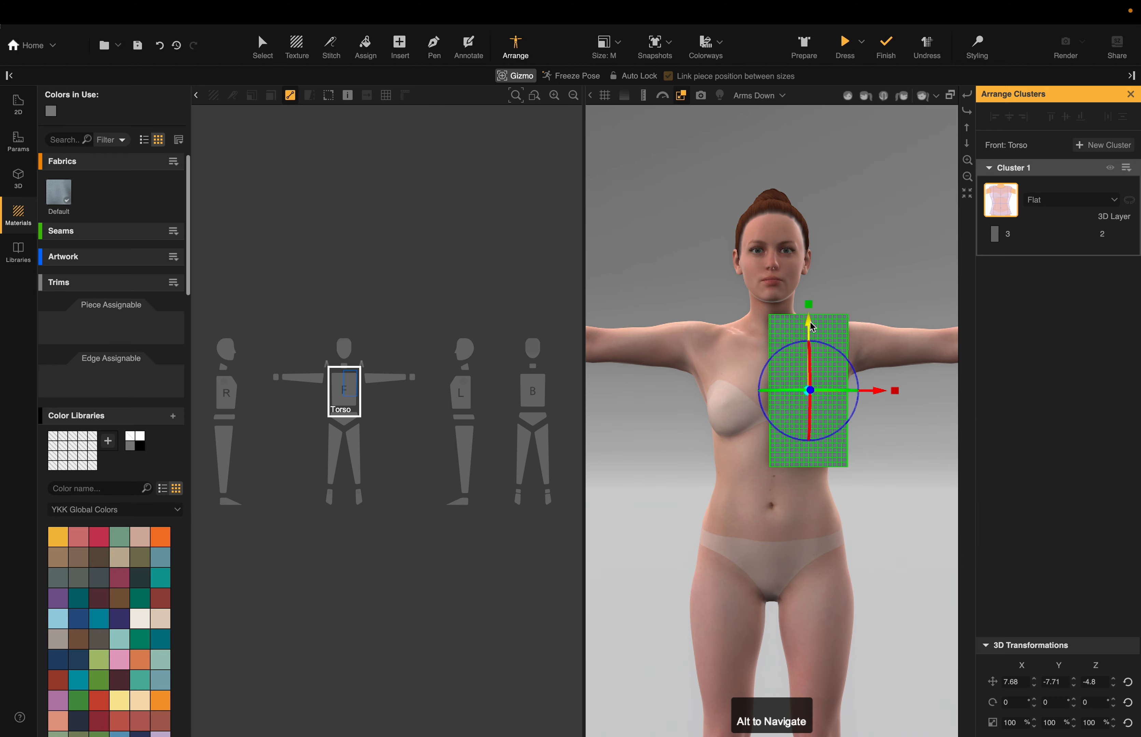
click(259, 43)
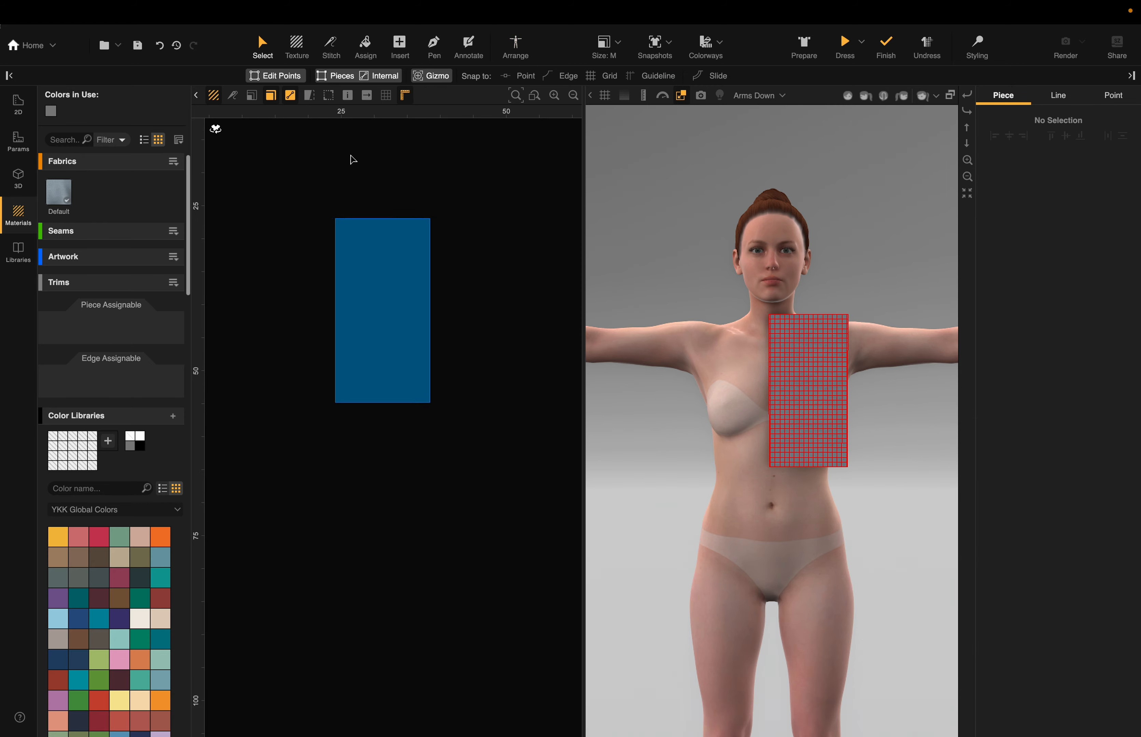
Step: Unlink the piece's proportions and set its width to 18.45 cm and its height to 34.02 cm, checking it in Arrange mode
click(453, 305)
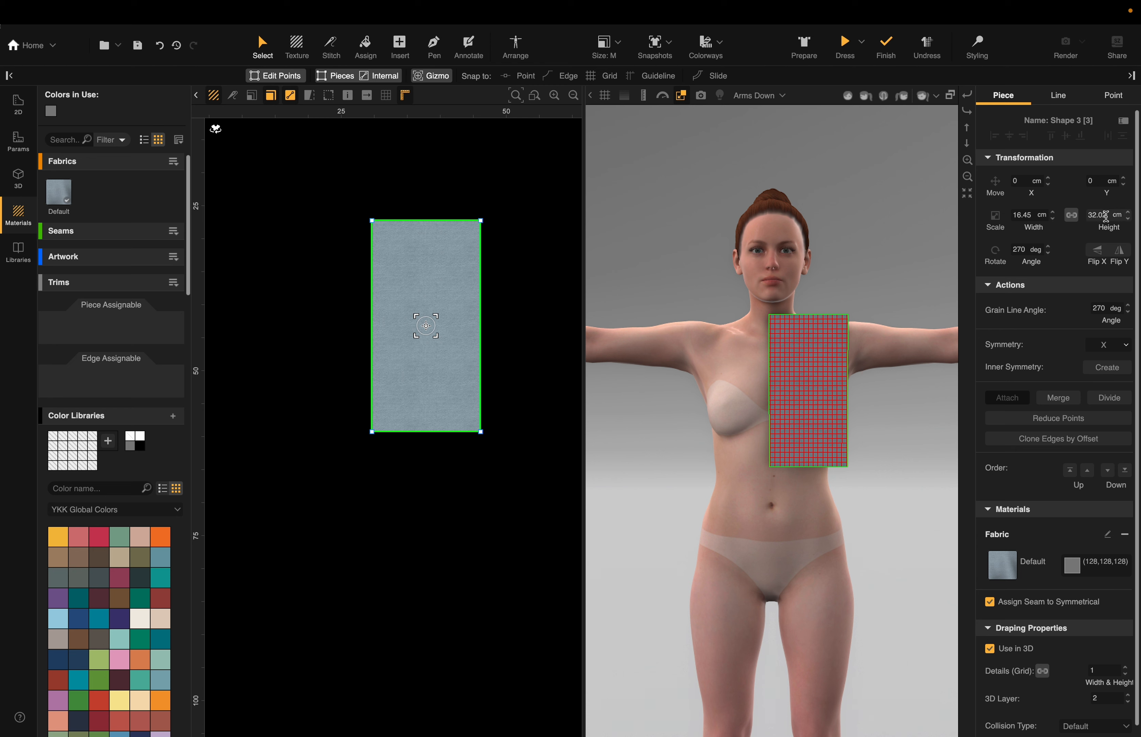
click(1071, 216)
click(1053, 212)
click(1053, 212)
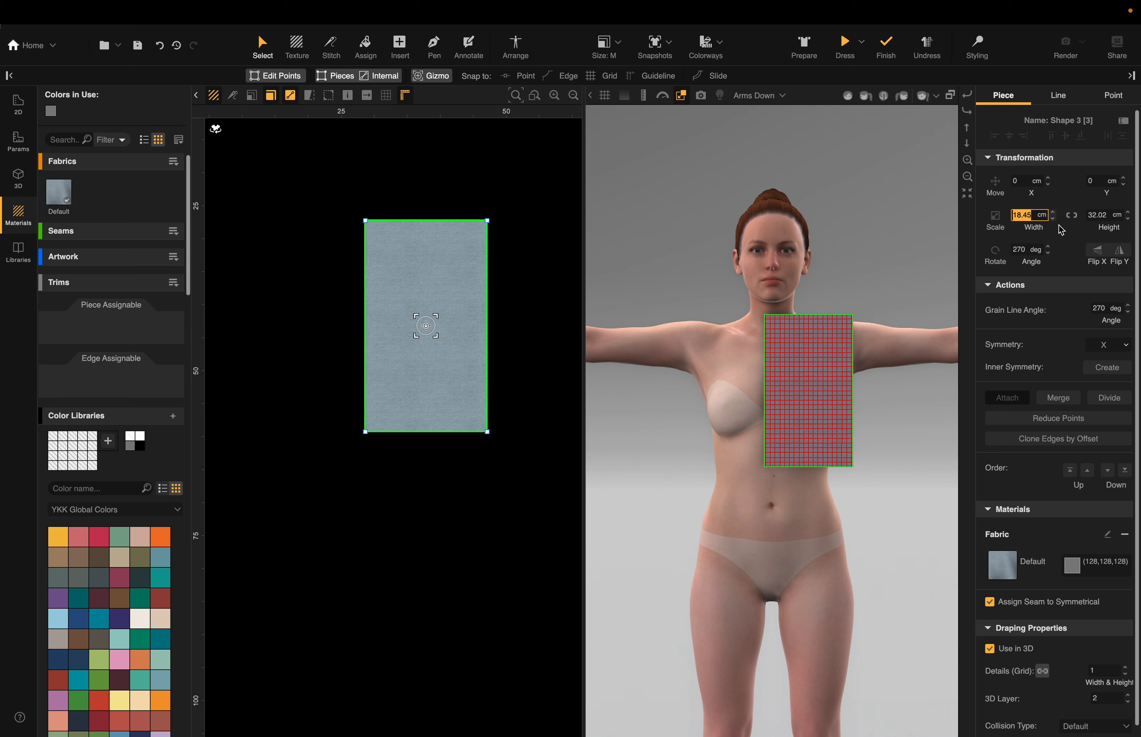
click(1128, 212)
click(1128, 212)
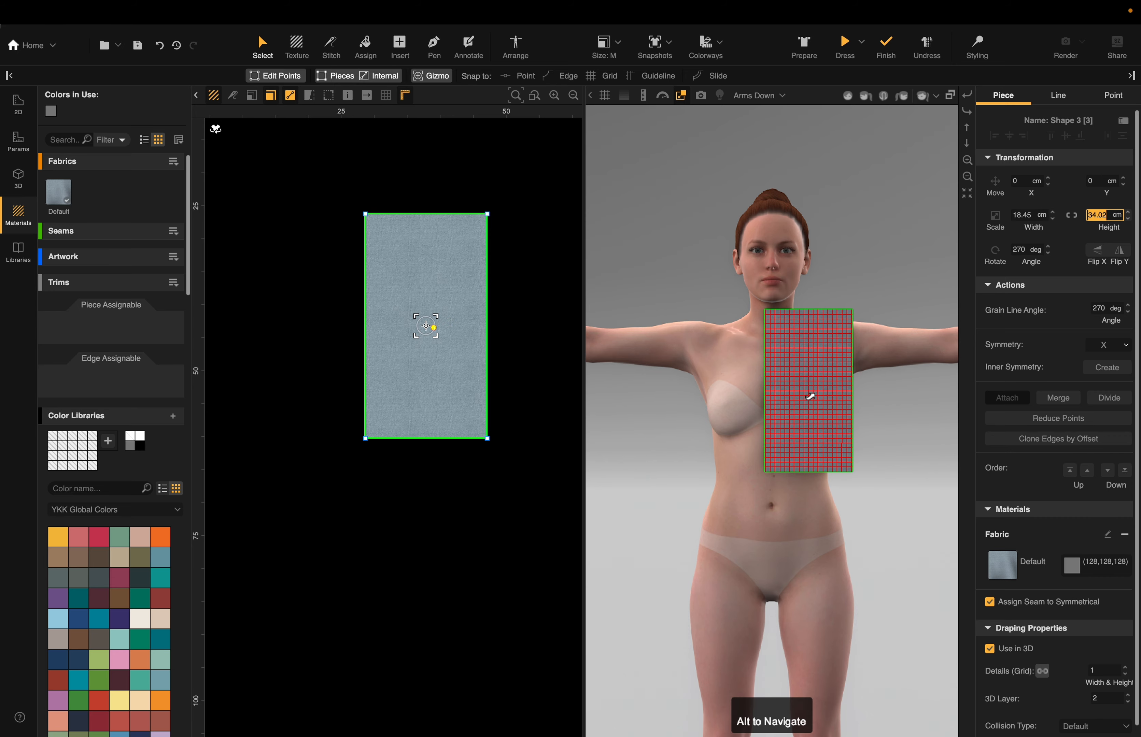
key(a)
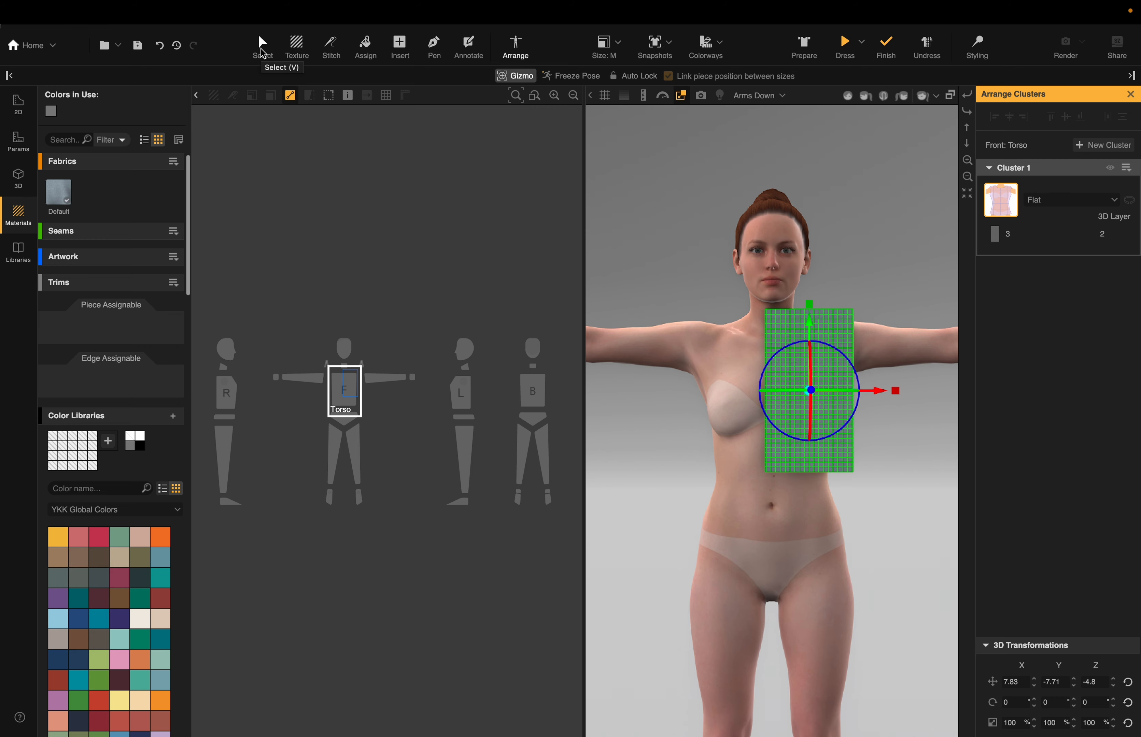
click(260, 47)
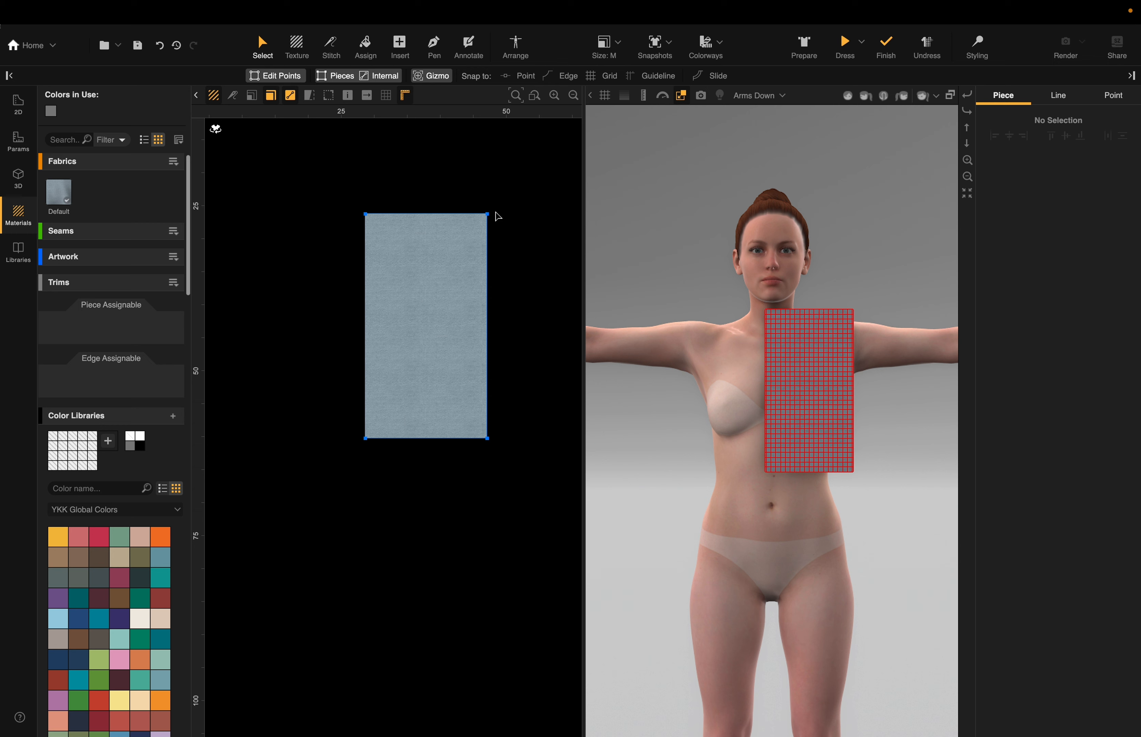
Step: Insert a second rectangular piece about 41.2 by 40.1 cm below the first and pull its upper-right corner inward
click(400, 45)
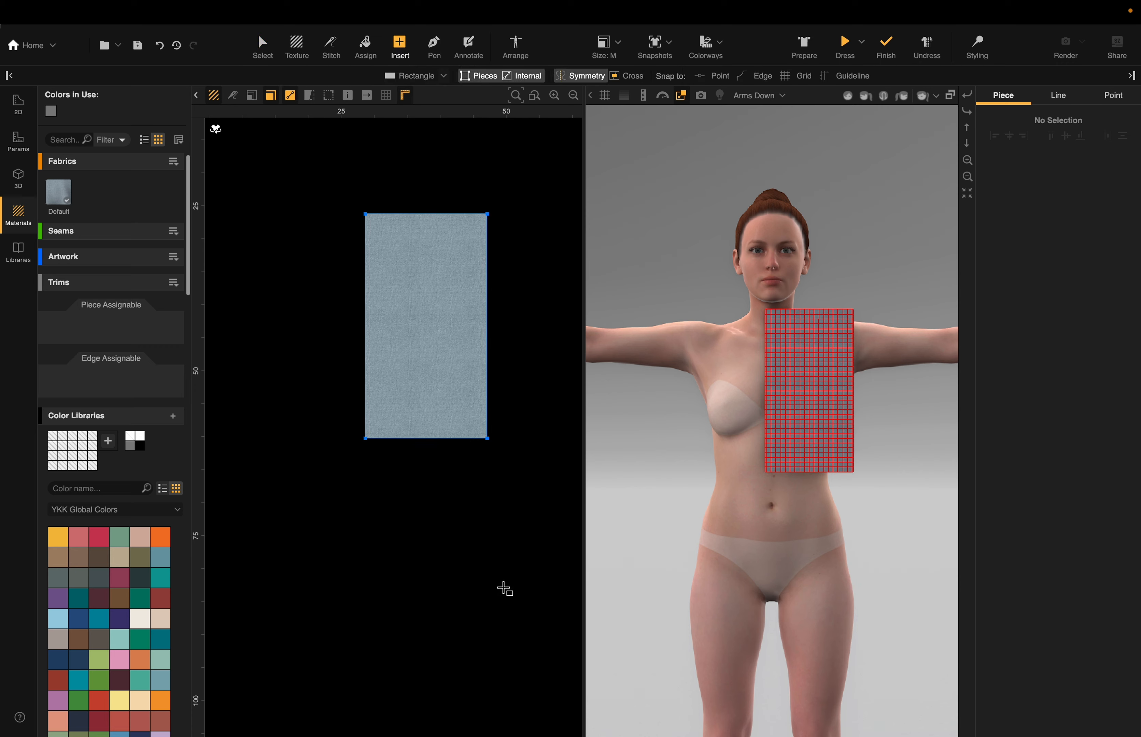
drag(497, 462, 225, 721)
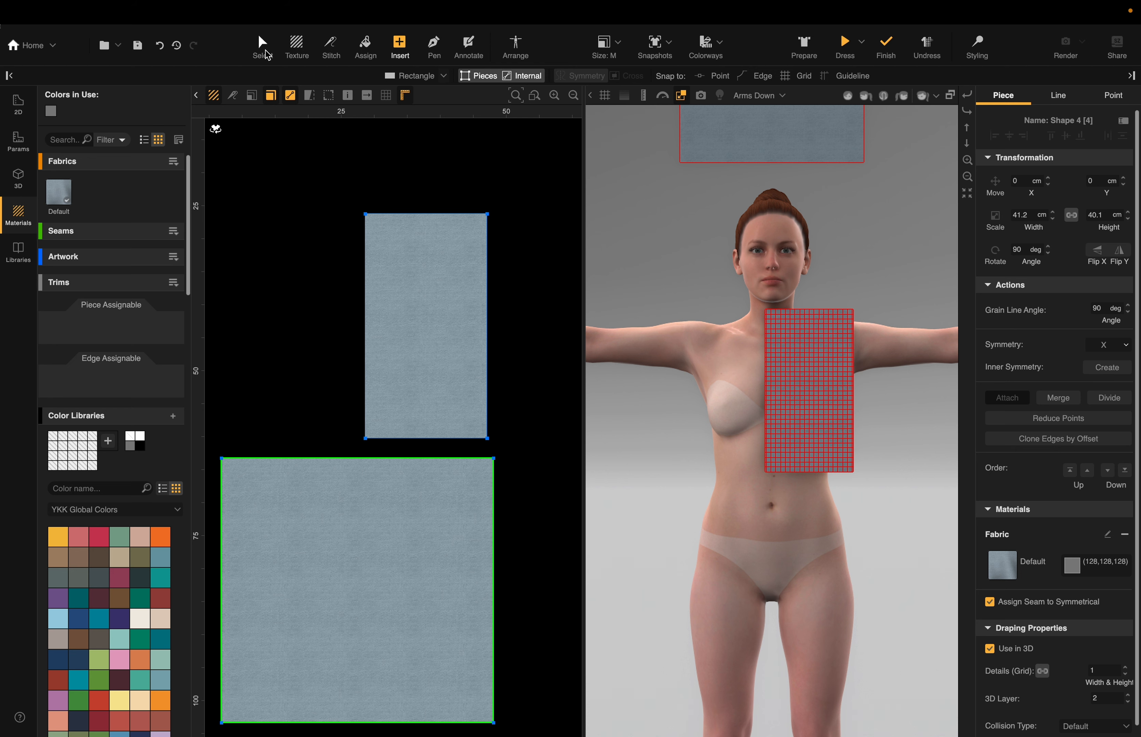
click(260, 38)
click(494, 458)
drag(493, 458, 459, 486)
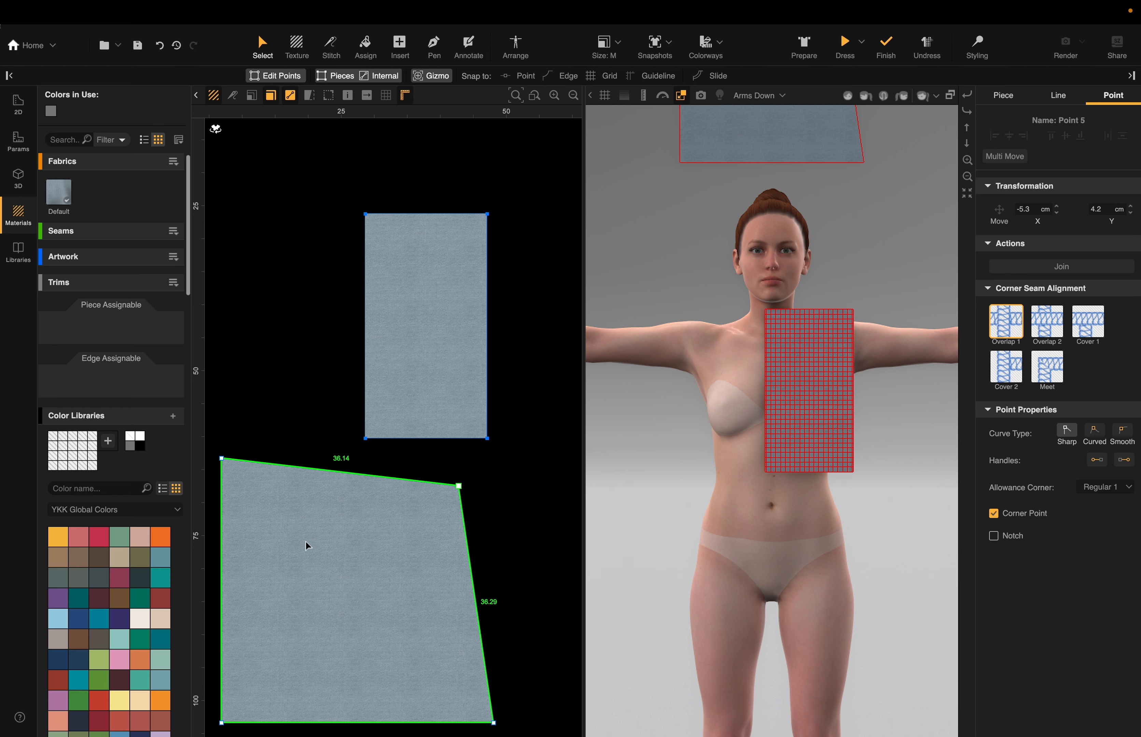
Step: Shift the second piece 2.8 cm in X and 1.8 cm in Y, then delete it
drag(302, 548, 336, 566)
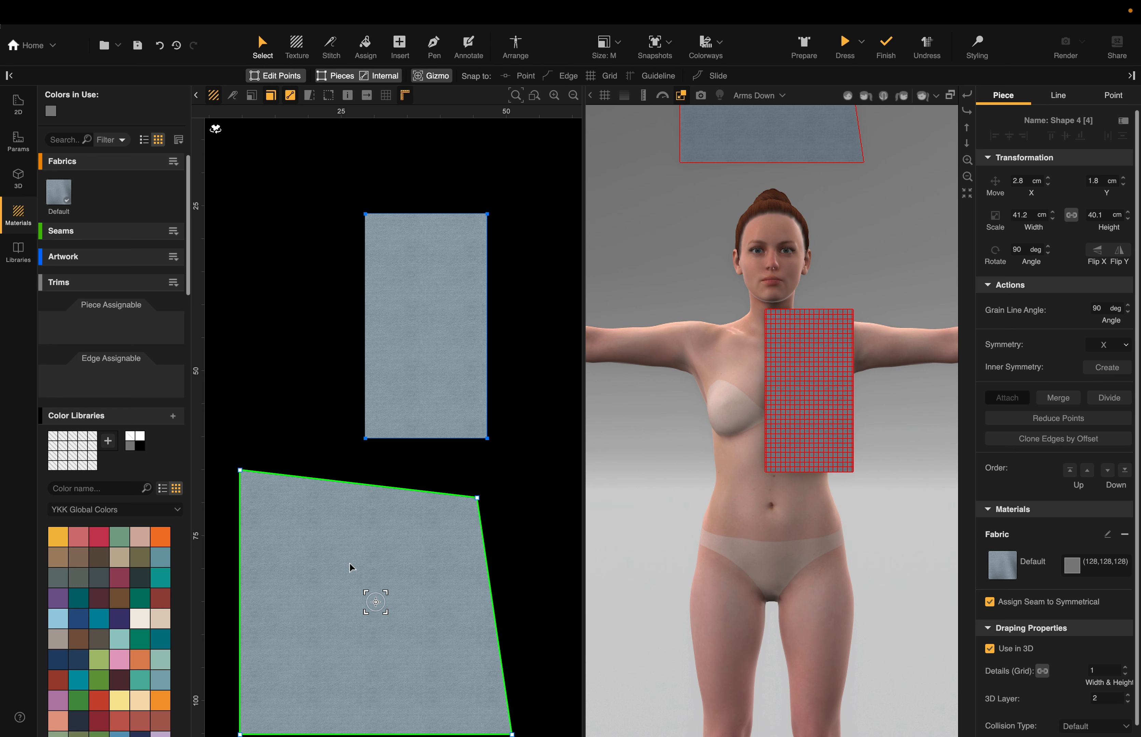
key(Delete)
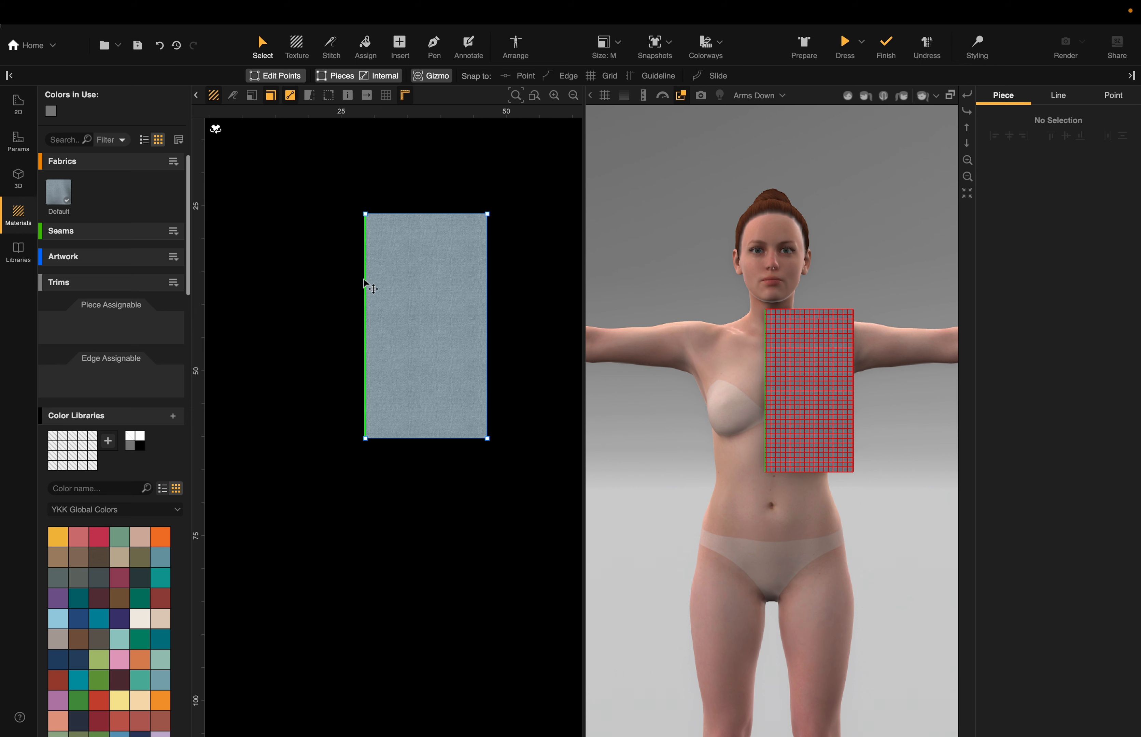
Step: Create edge symmetry along the left edge of the rectangular piece
click(367, 256)
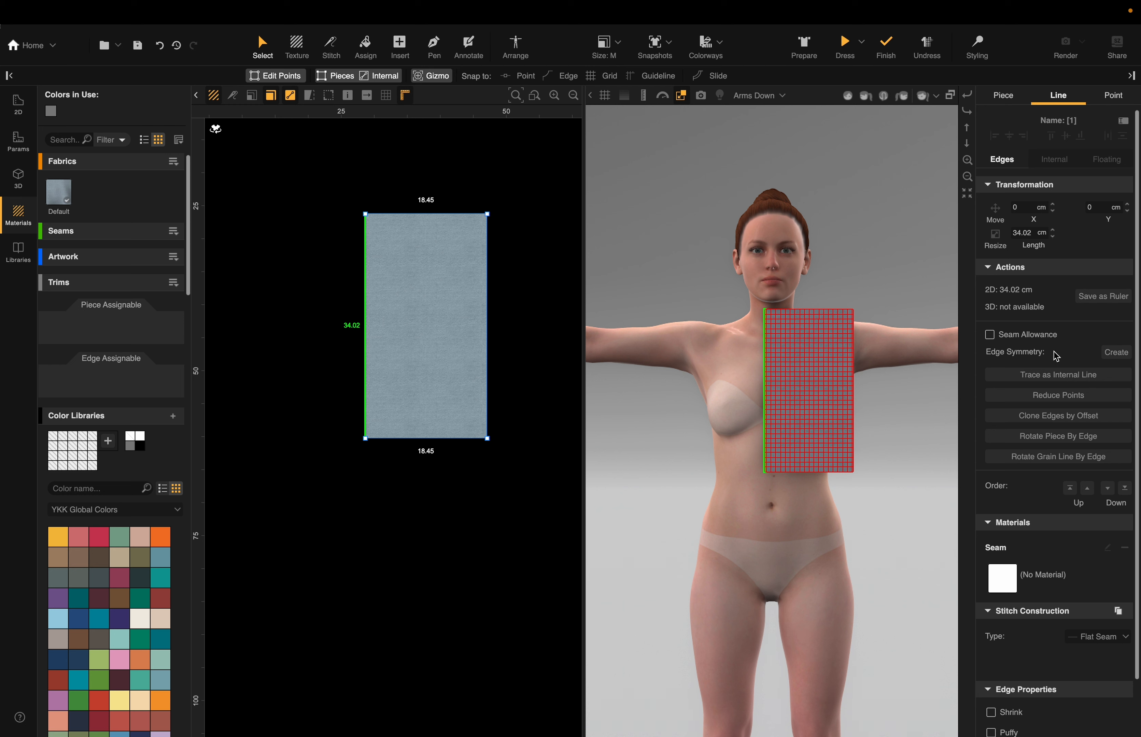
click(1113, 353)
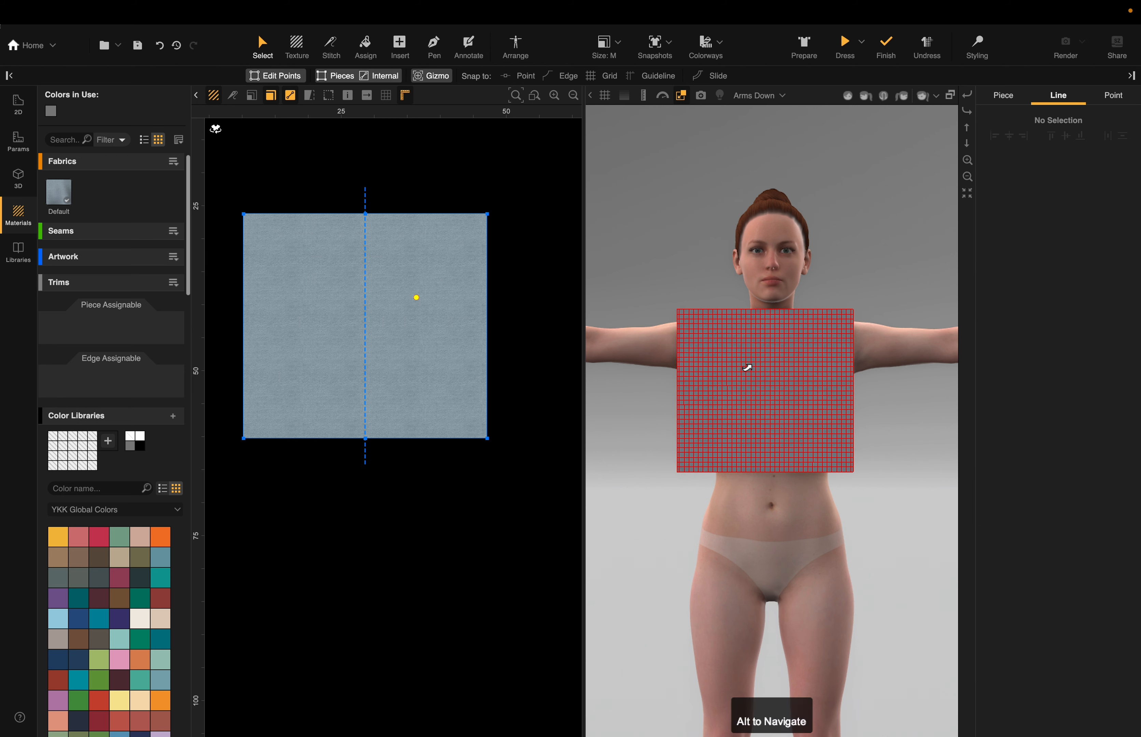
Step: Test the symmetry by moving the piece's upper-right corner inward and down by about 5.9 and 8.6 cm, then undo the move
click(487, 215)
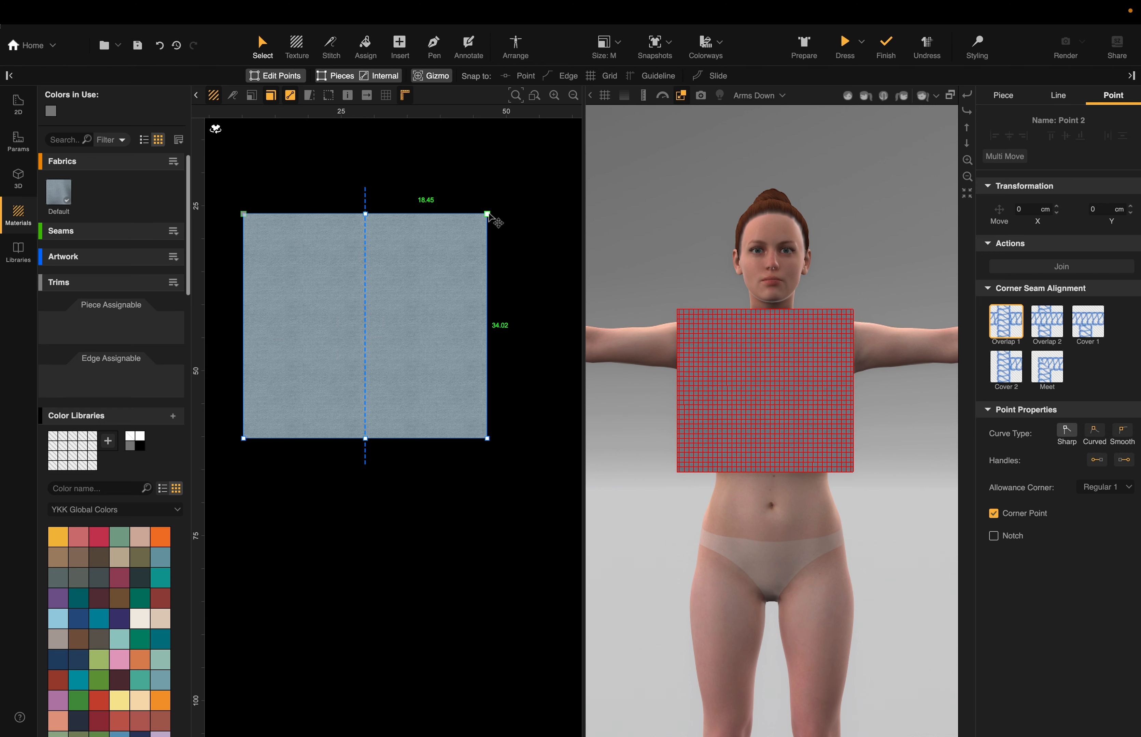
drag(487, 214, 450, 276)
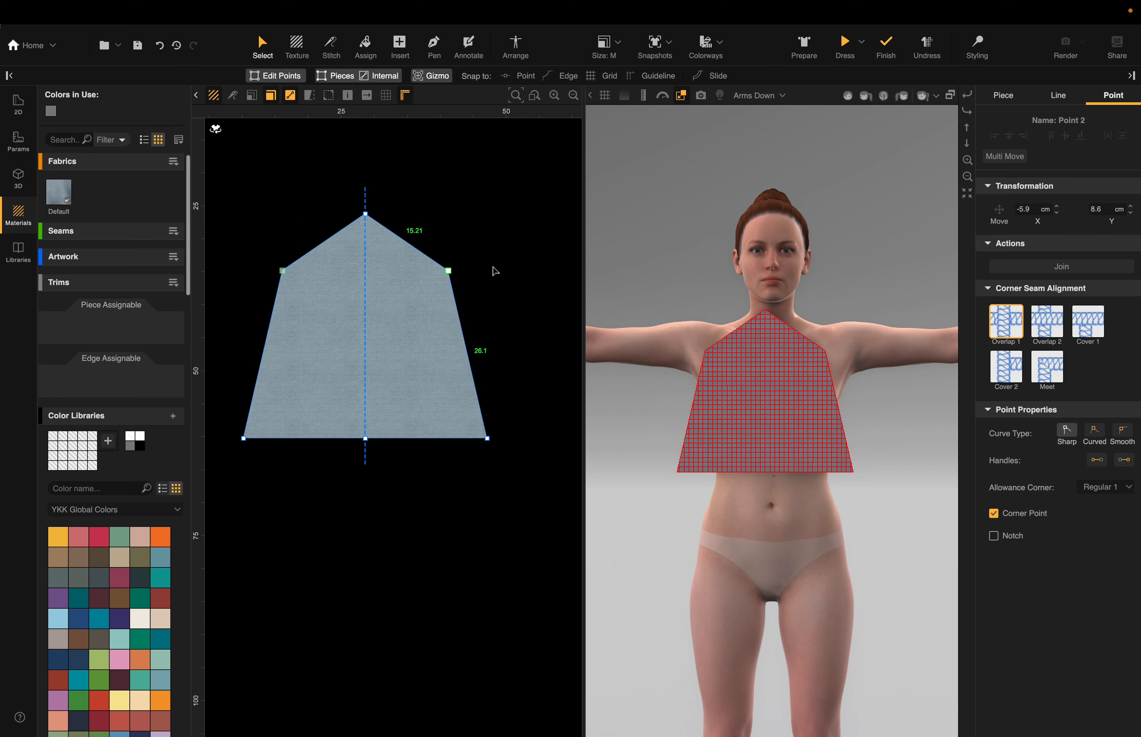
key(super+z)
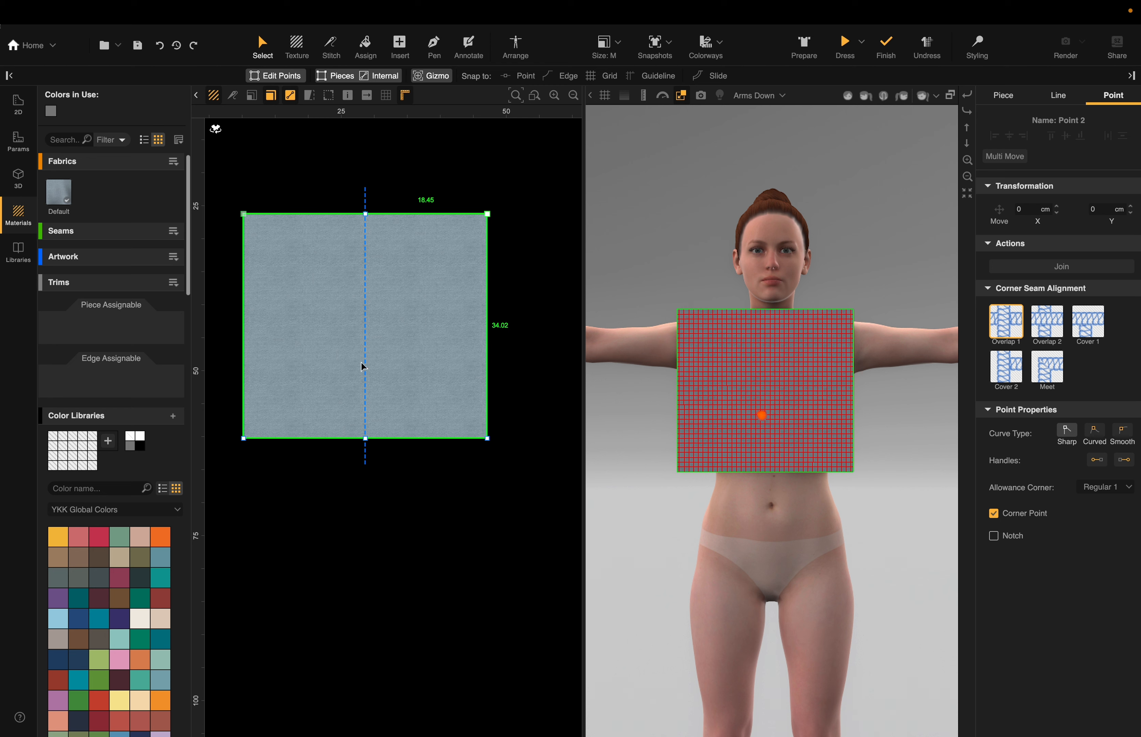
Step: Cancel the inner symmetry keeping only half of the piece, then recreate edge symmetry along its left edge
click(402, 354)
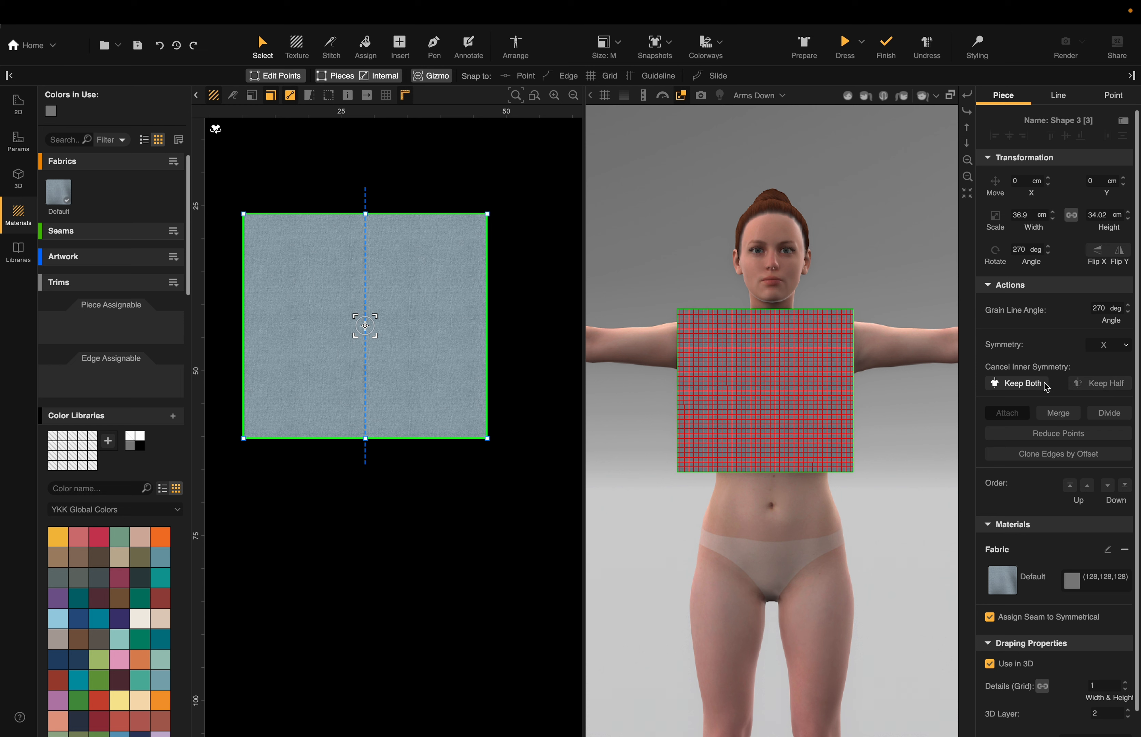
click(1105, 384)
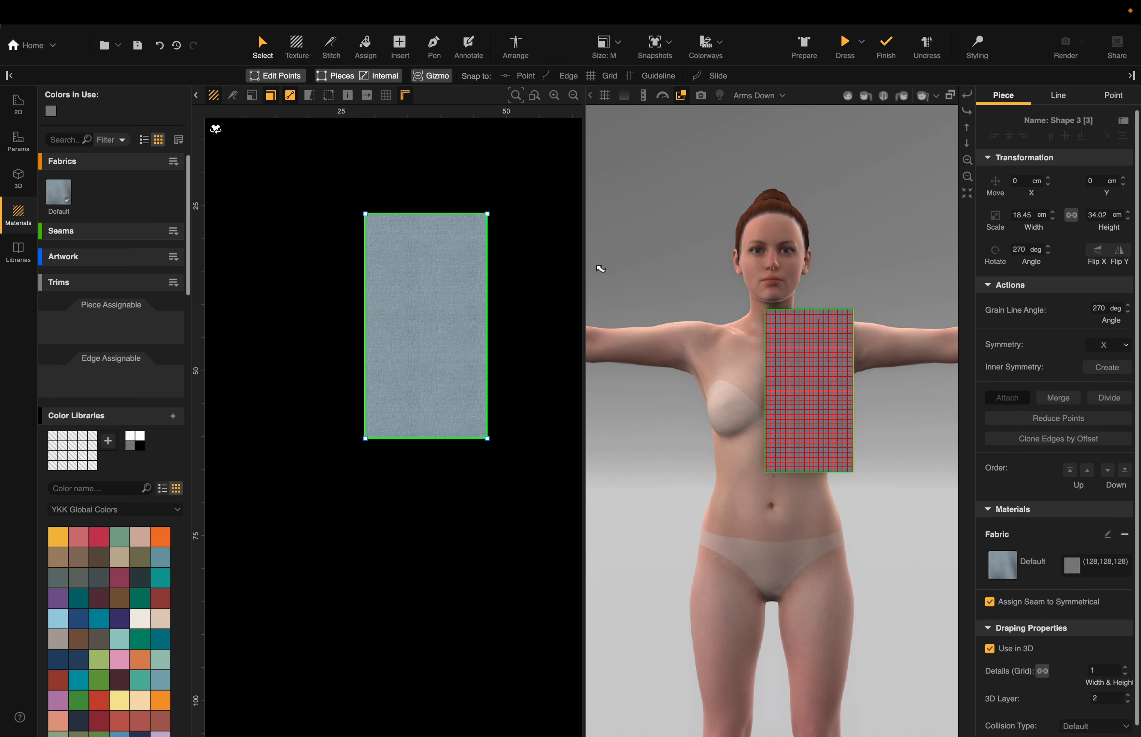
click(365, 297)
click(1103, 353)
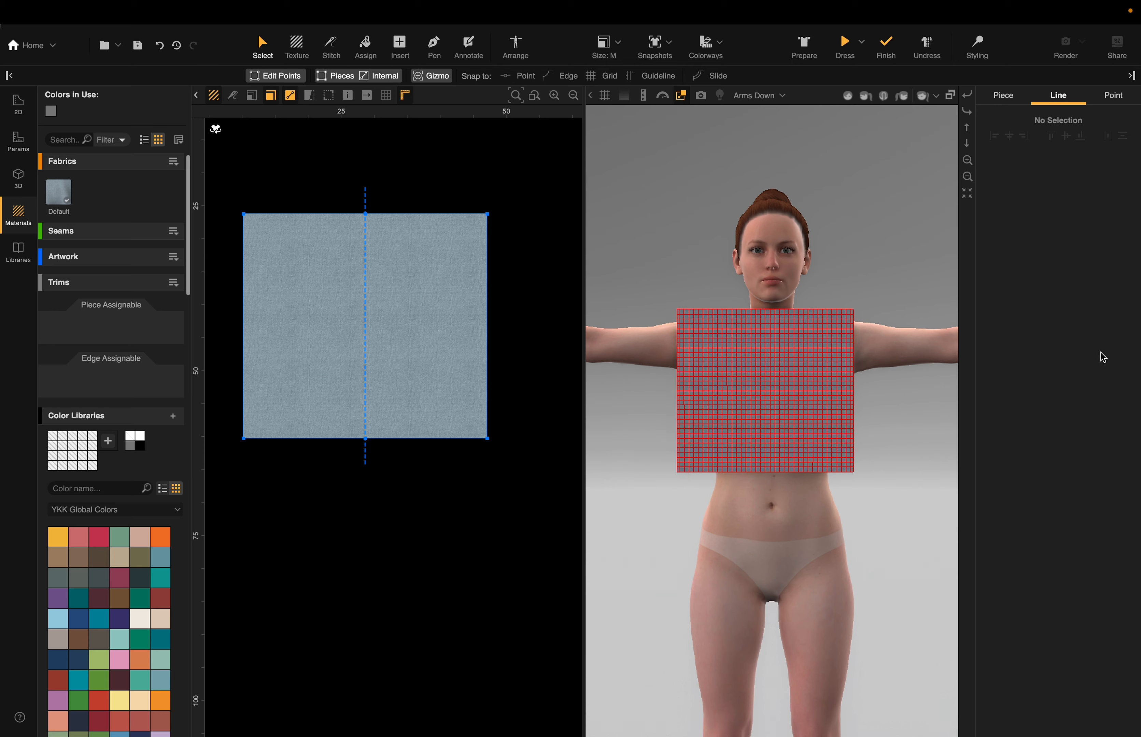
Step: Try cancelling the inner symmetry while keeping both halves of the piece, then undo the cancellation
click(451, 324)
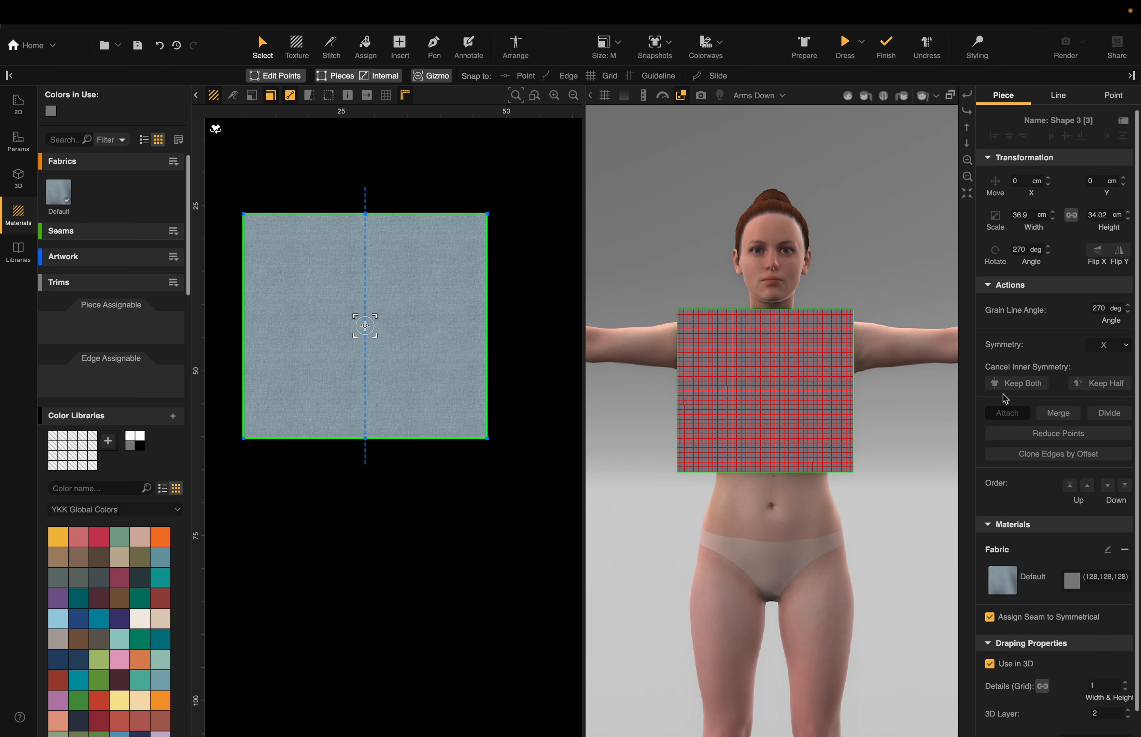
click(1039, 386)
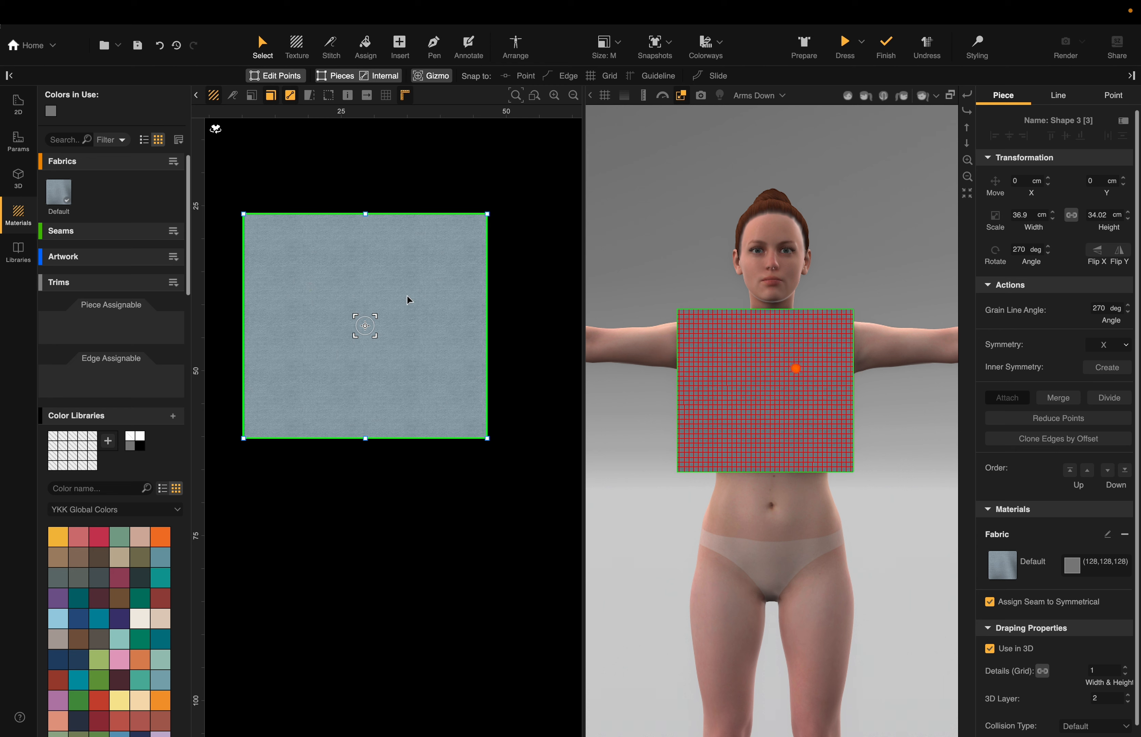
key(super+z)
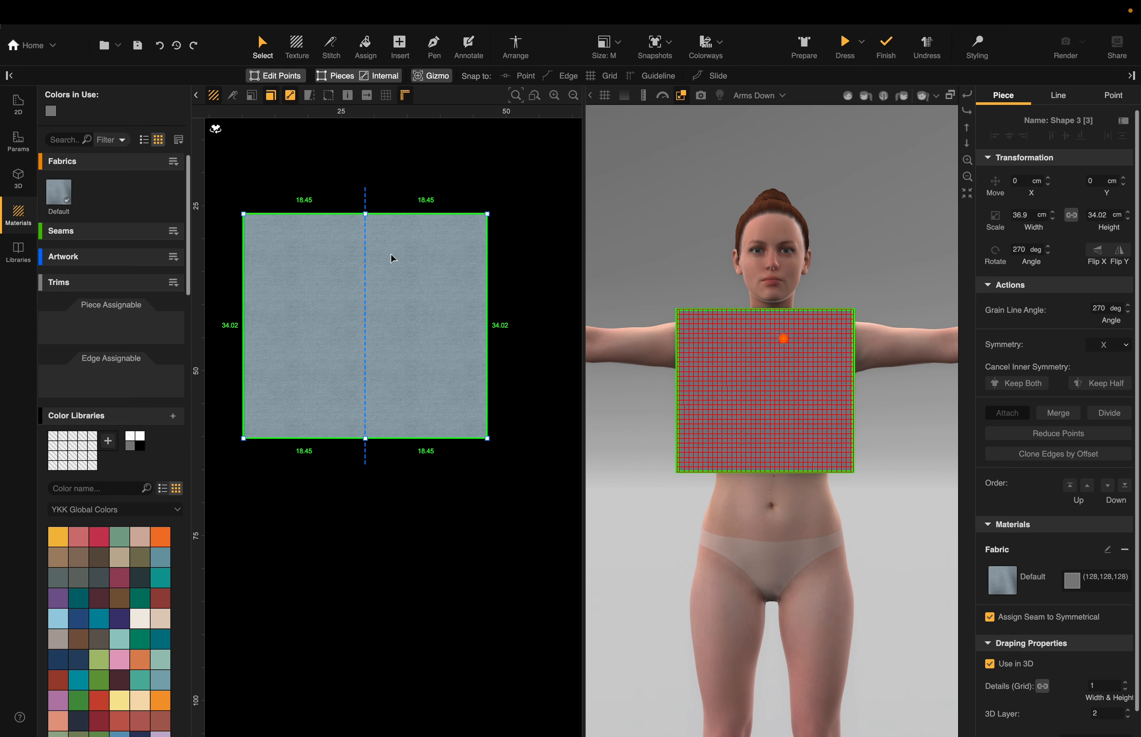
Step: Move the symmetrical piece 1 cm in X and 1.9 cm in Y in 2D, then arrange it slightly sideways and lower on the avatar
drag(393, 278, 400, 290)
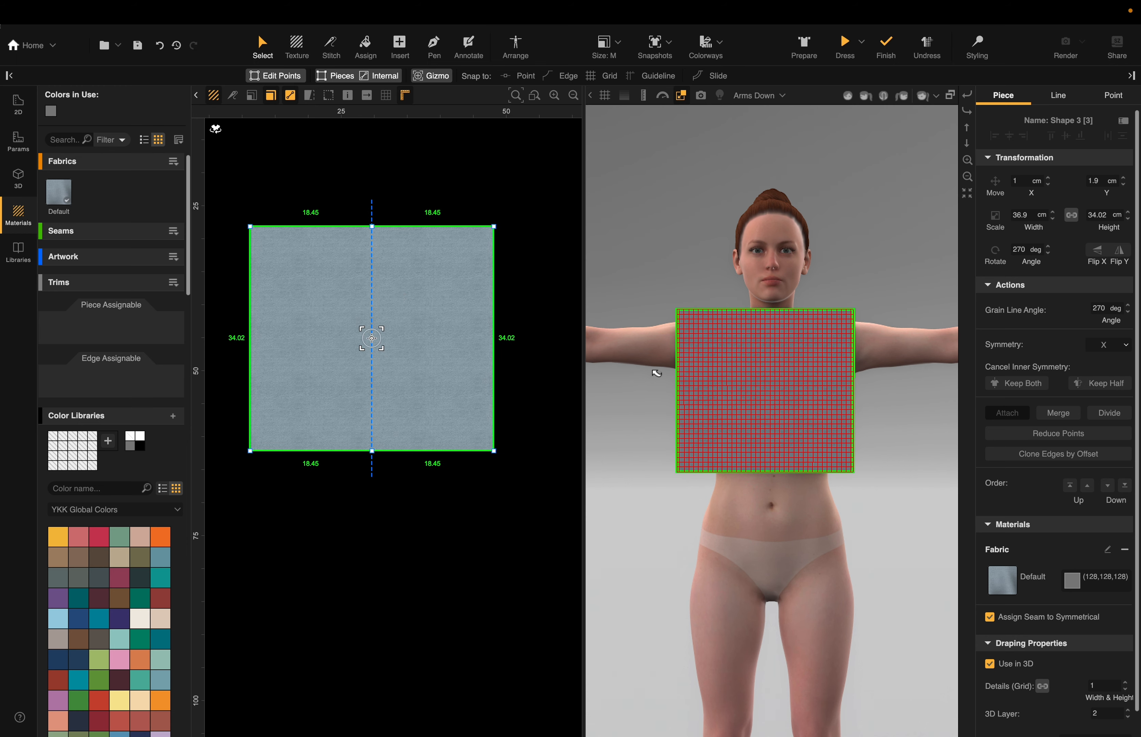
double_click(738, 369)
drag(833, 396, 840, 392)
drag(775, 328, 778, 337)
click(276, 47)
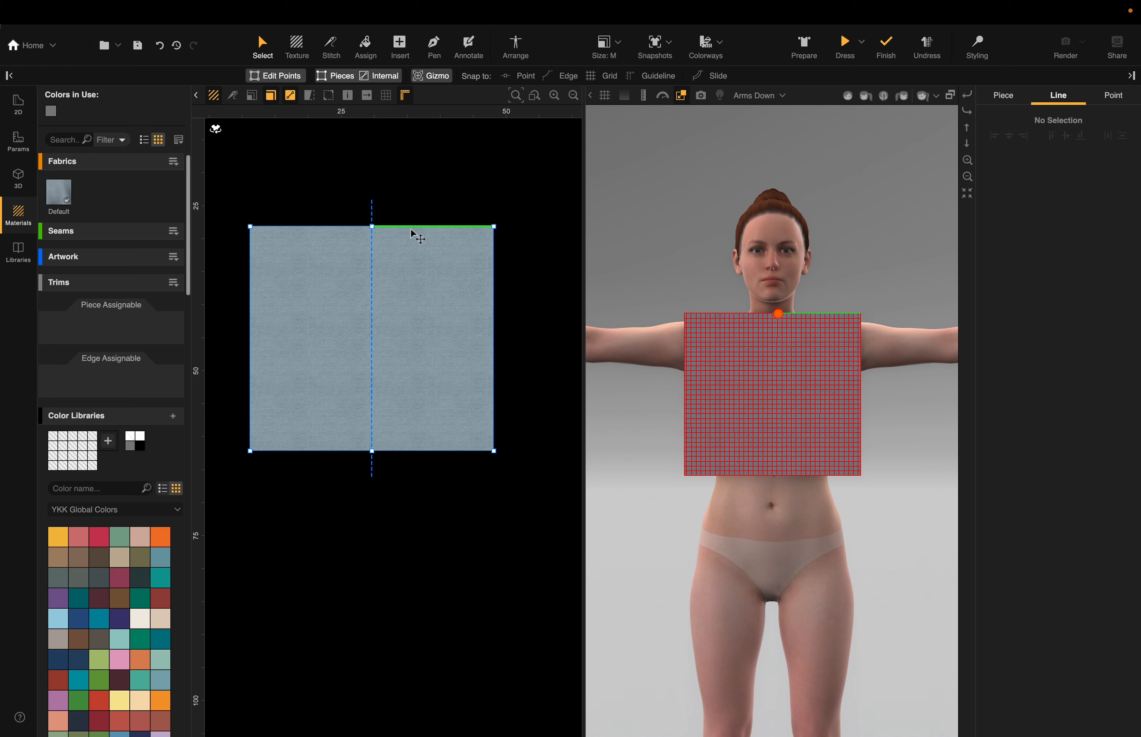
drag(746, 297, 734, 290)
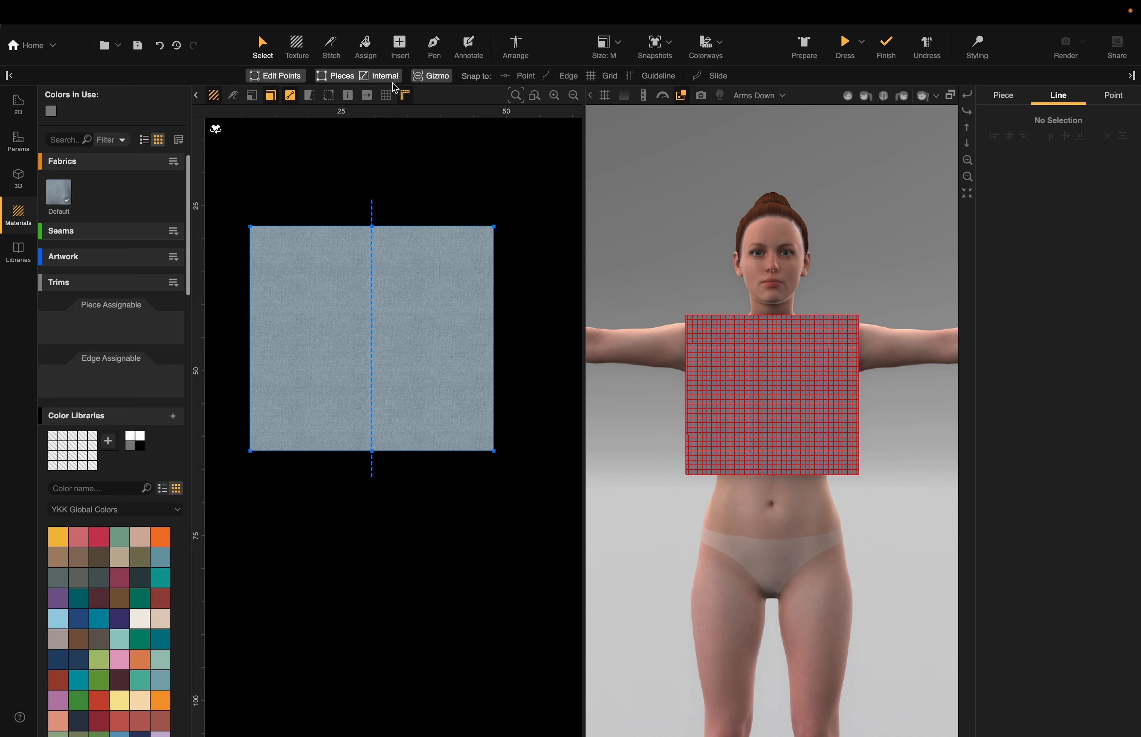
Step: With edge snapping on, insert a point on the top edge about 6.4 cm from the upper-right corner and another about 15 cm down the side edge
click(403, 46)
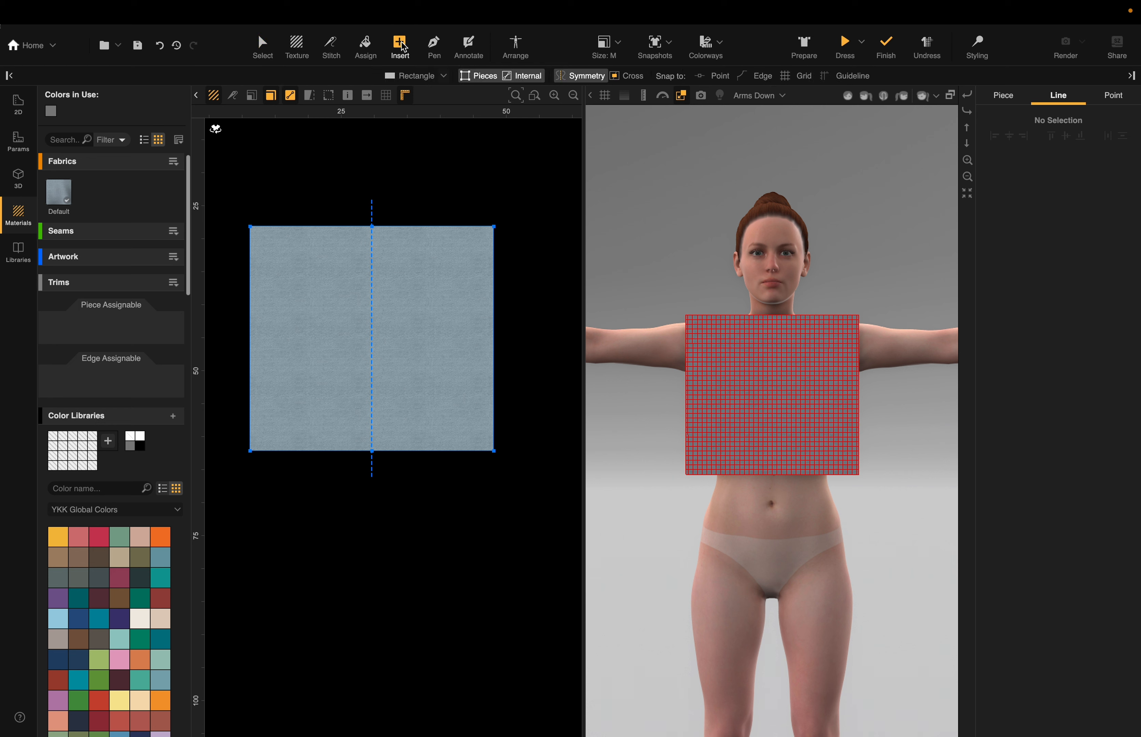
click(405, 76)
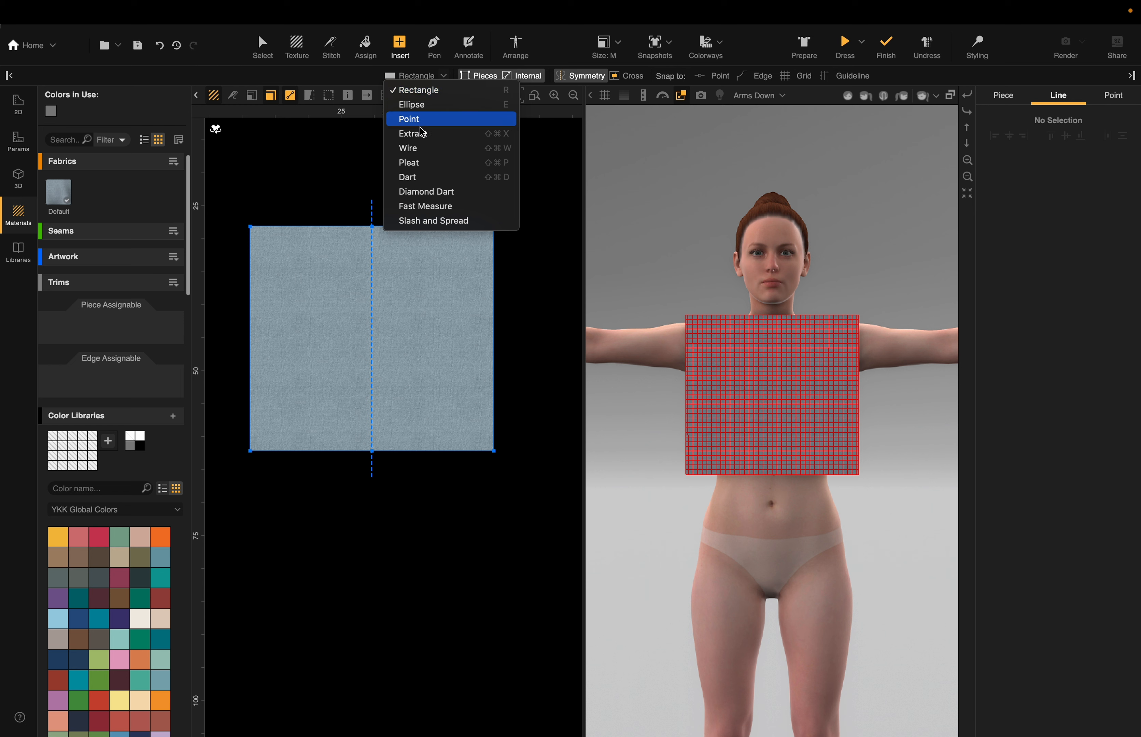
click(445, 124)
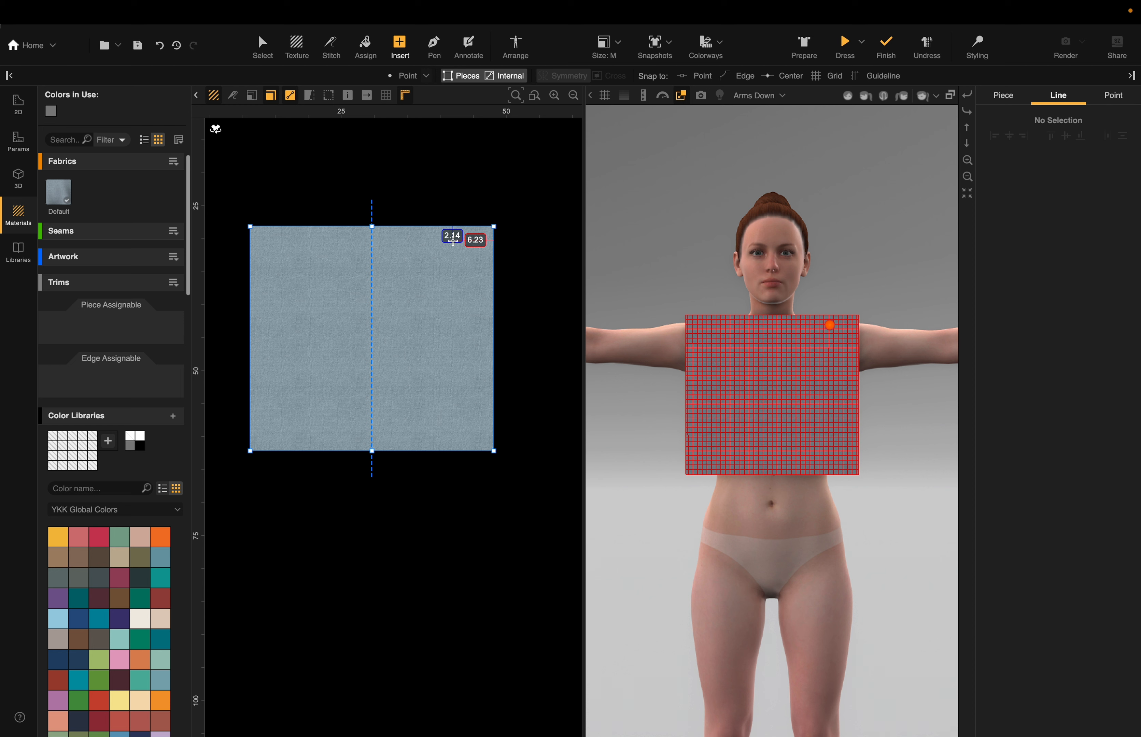
click(451, 229)
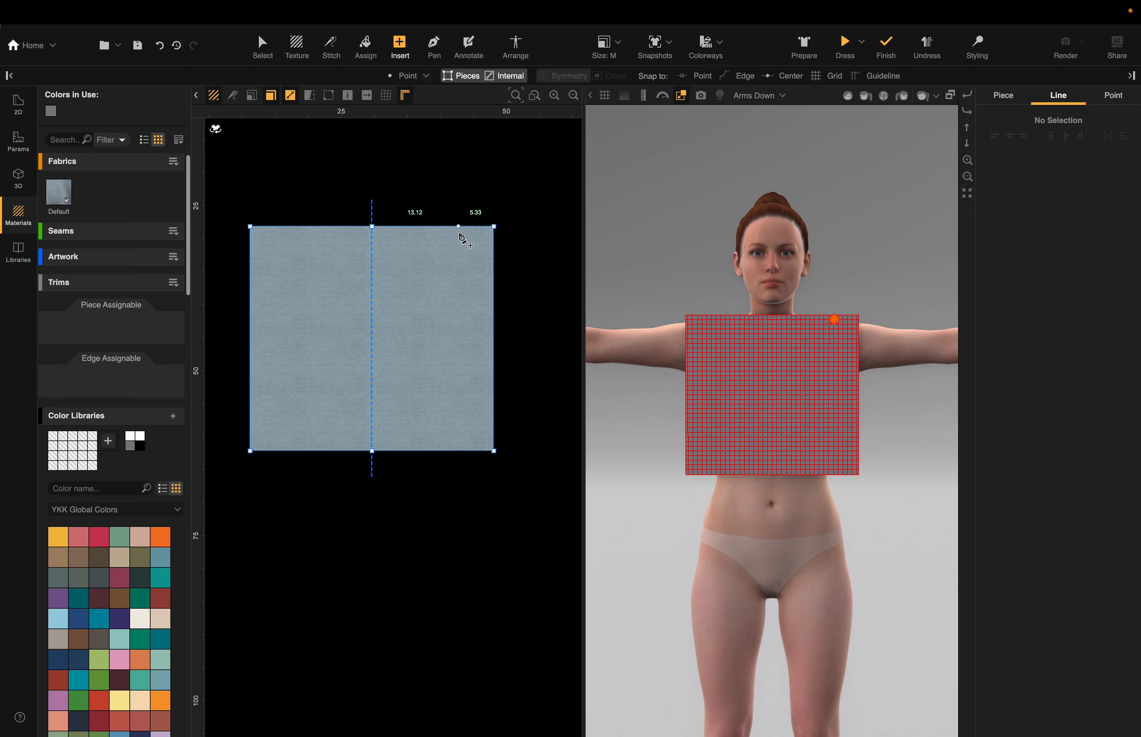
click(743, 77)
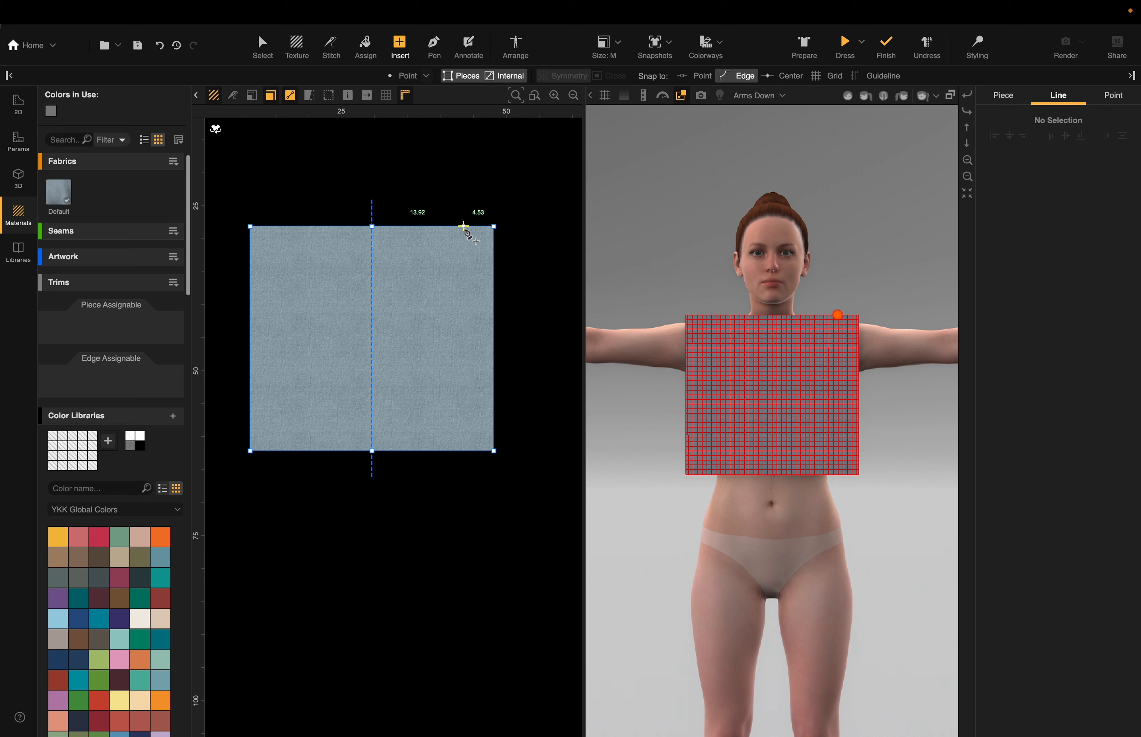
click(463, 226)
click(451, 227)
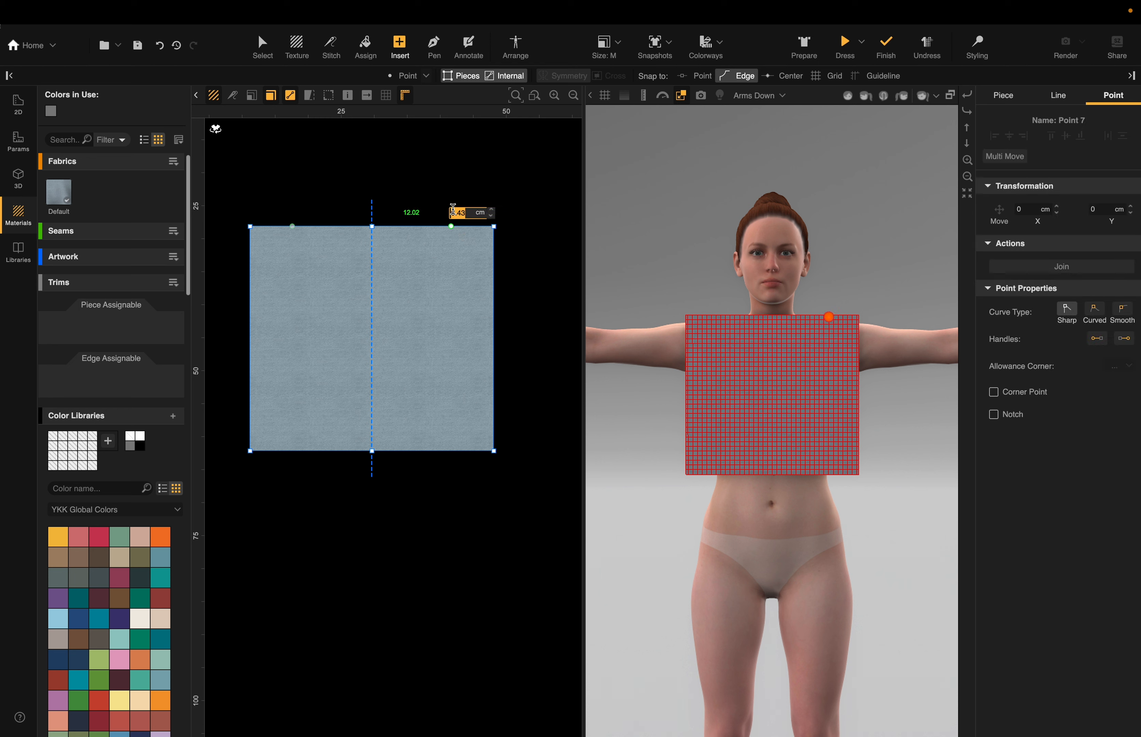
click(401, 75)
click(400, 75)
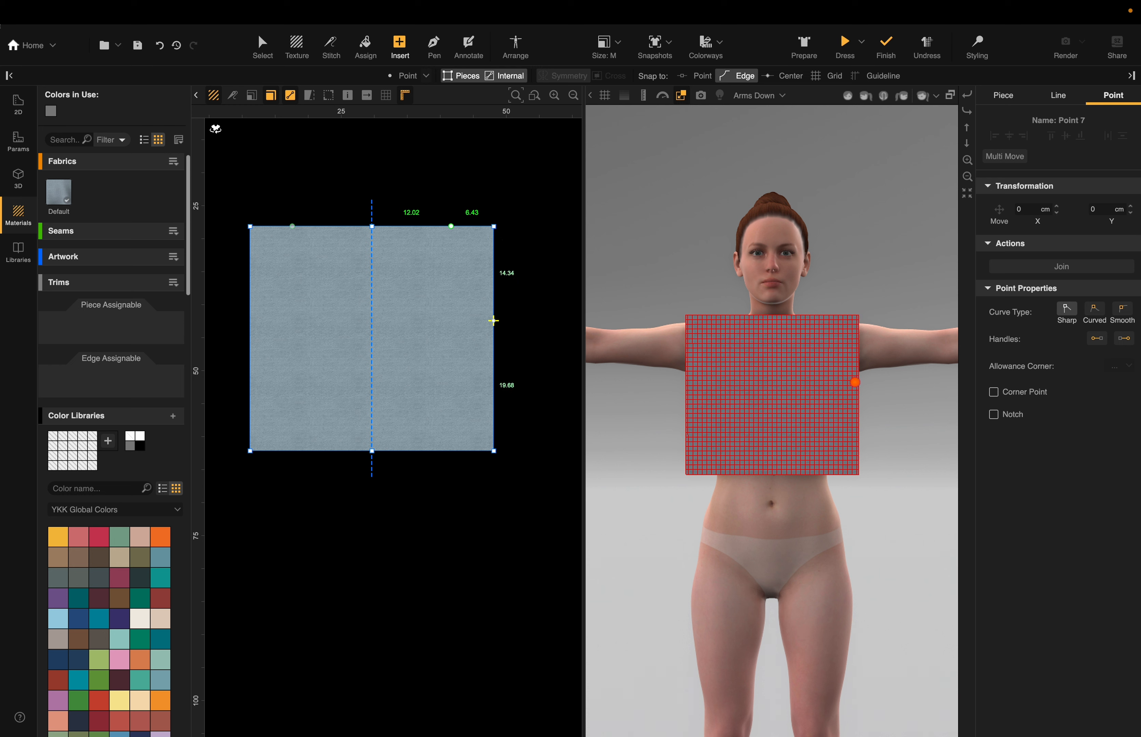
click(493, 326)
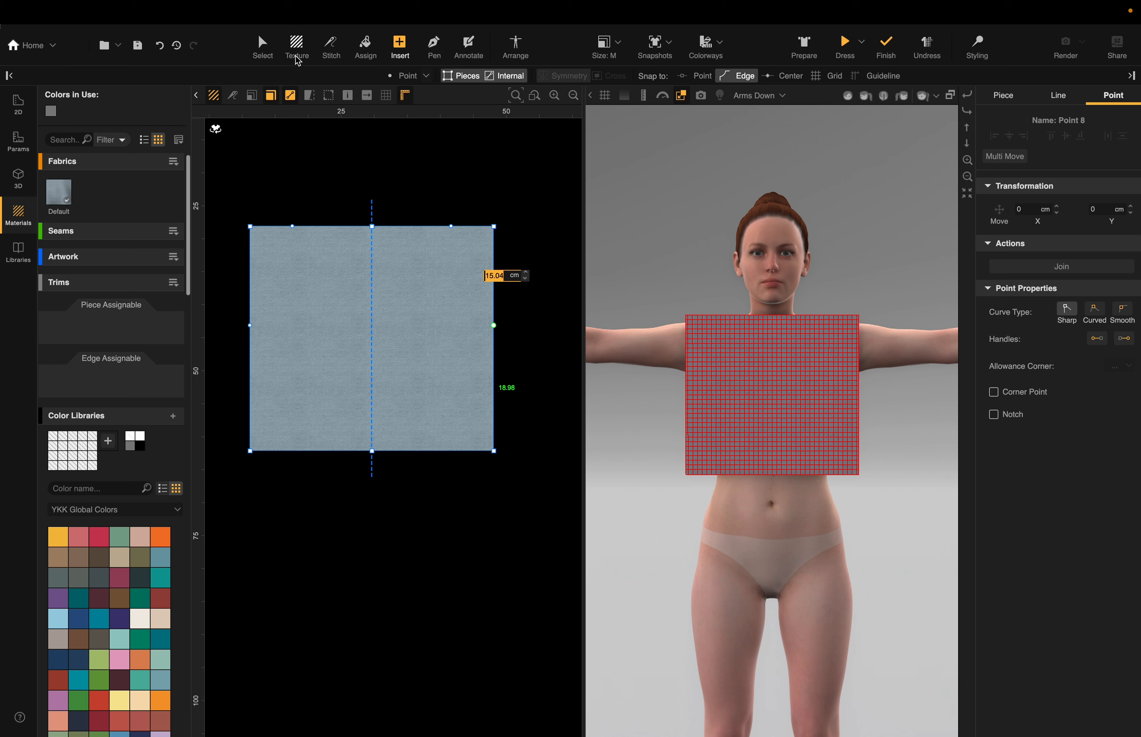
Step: Turn the new top-edge and side-edge points into corner points
click(259, 37)
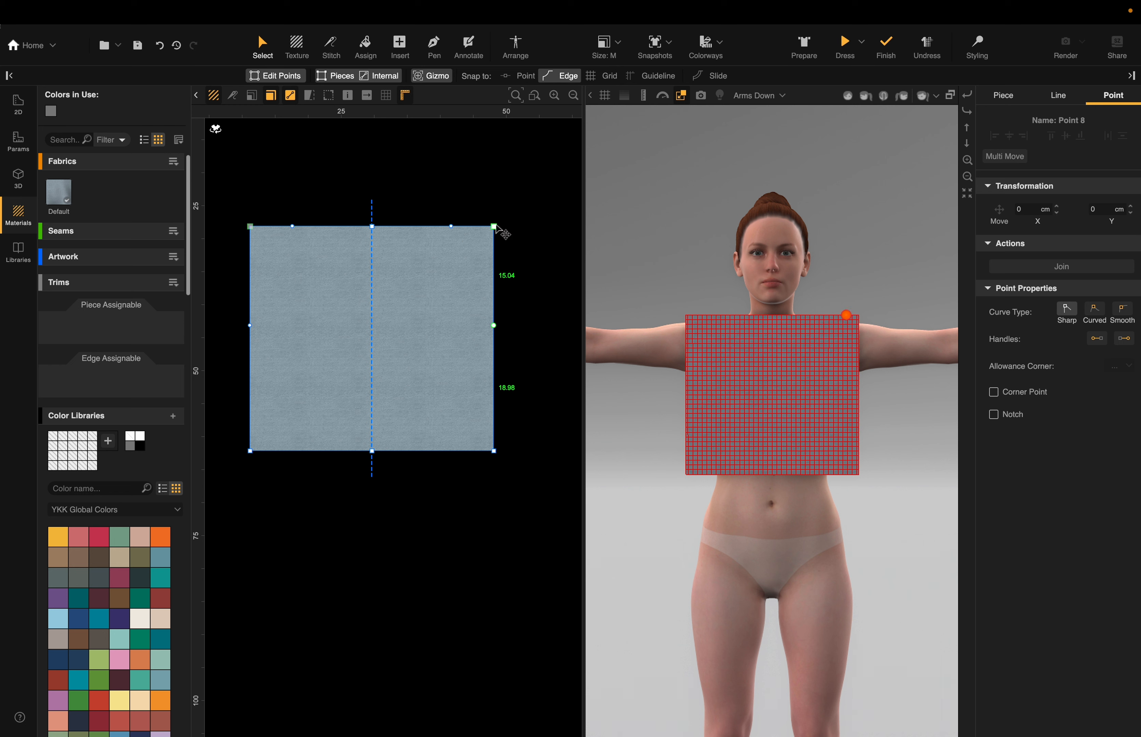
click(451, 225)
click(1020, 393)
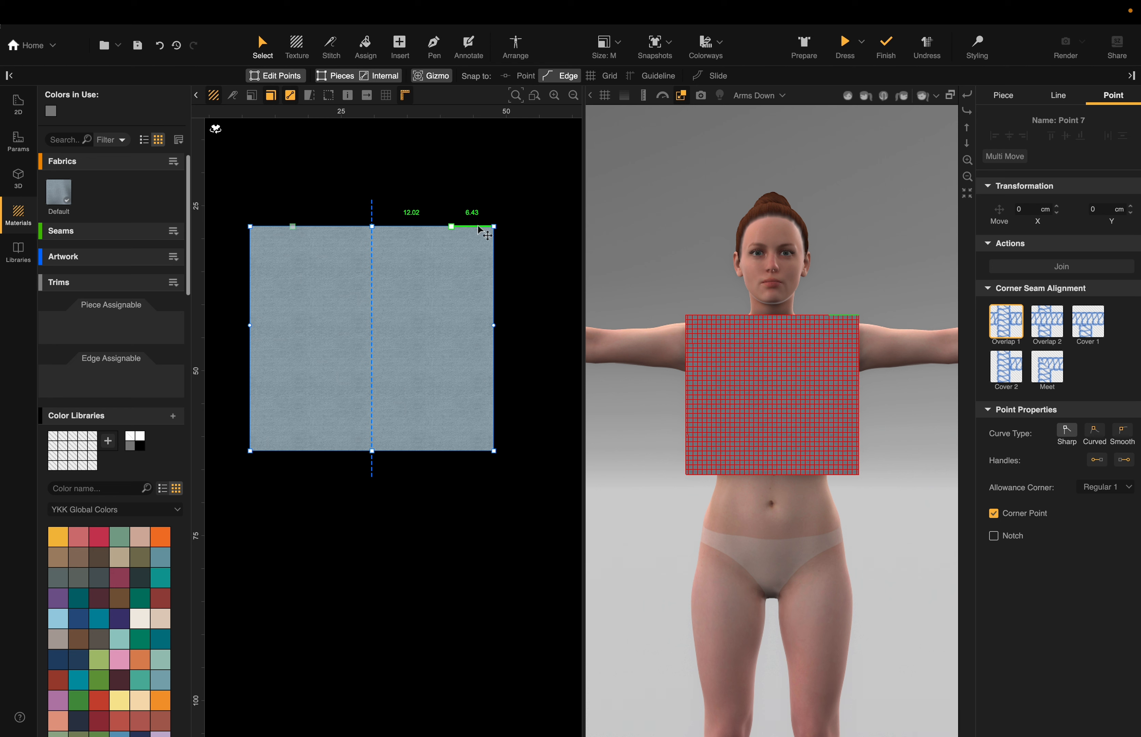
click(494, 326)
click(1045, 394)
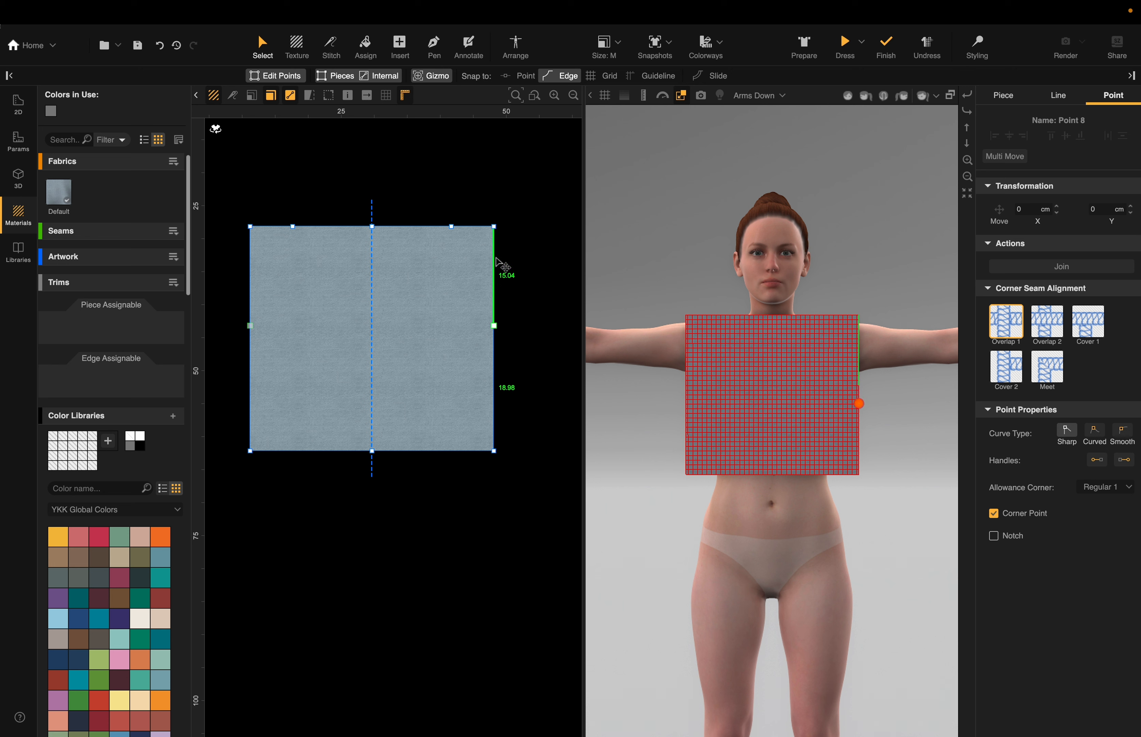
Step: Move the piece's upper-right corner about 5.5 cm inward and 10.3 cm down, and set its curve type to Smooth to form the armhole
click(494, 227)
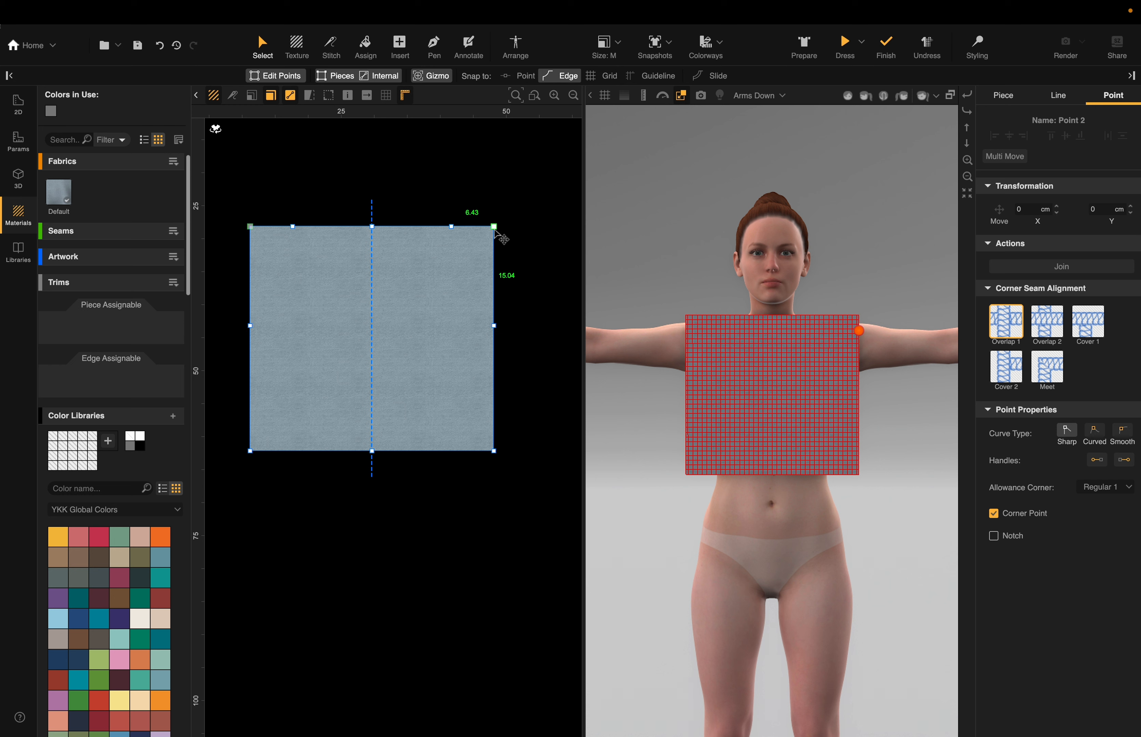
drag(494, 227, 458, 295)
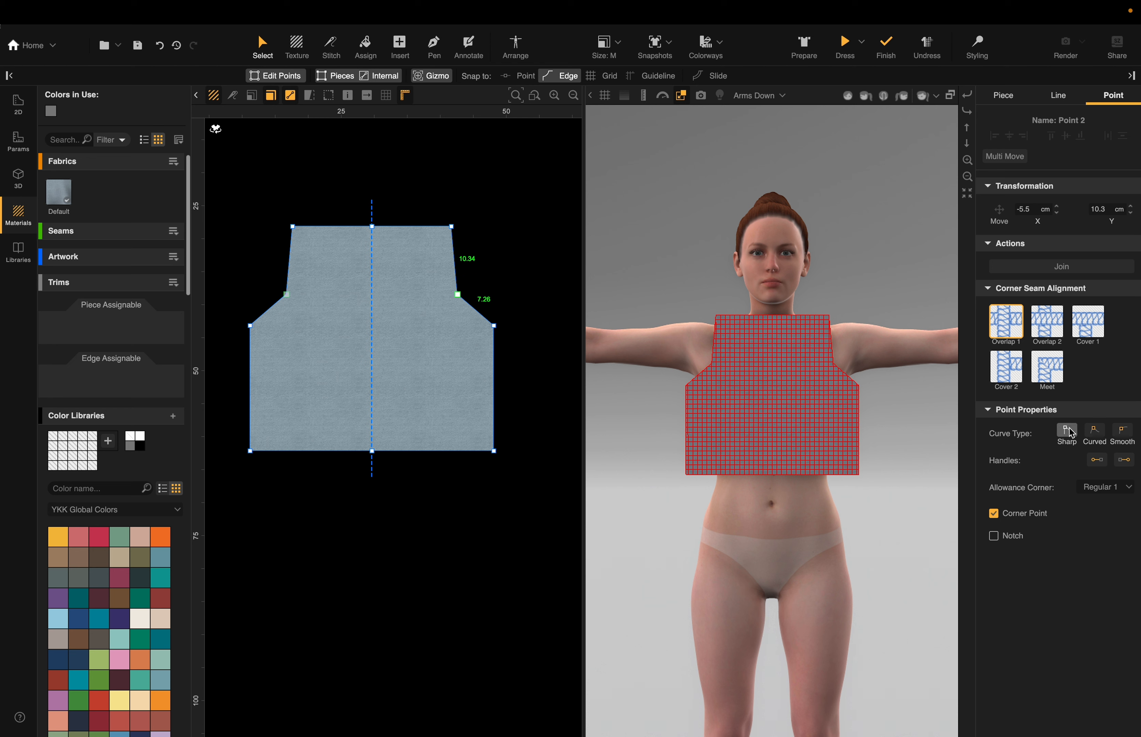
click(1096, 431)
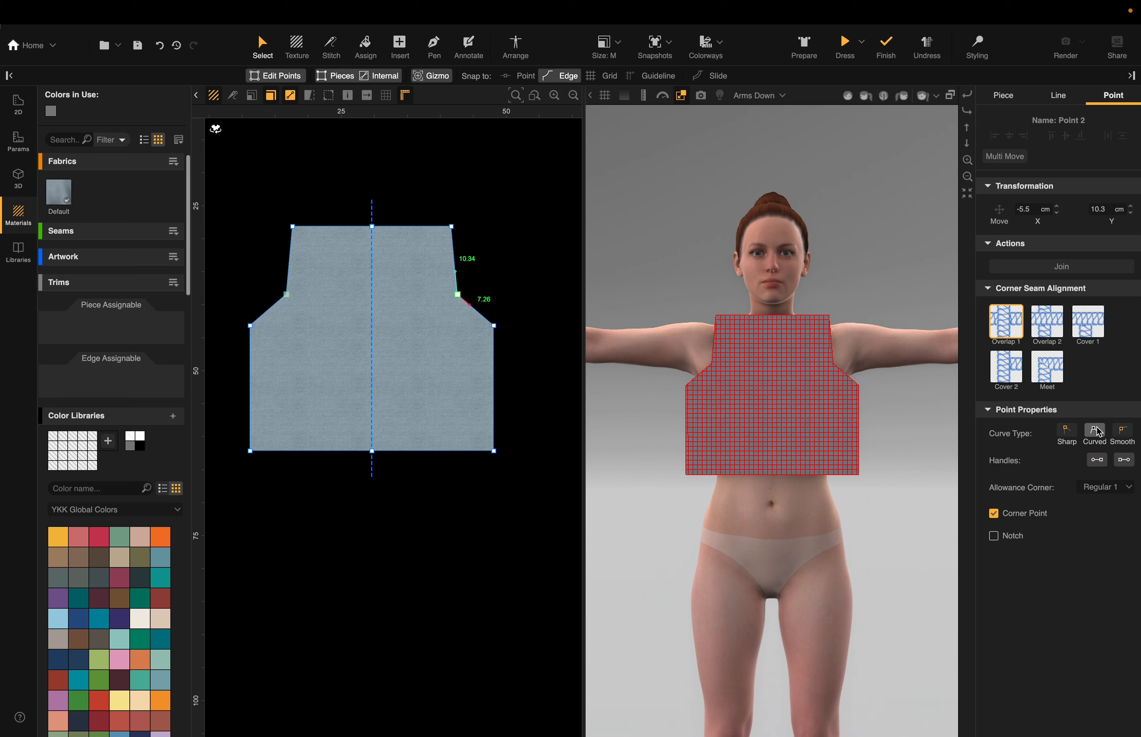
click(1129, 434)
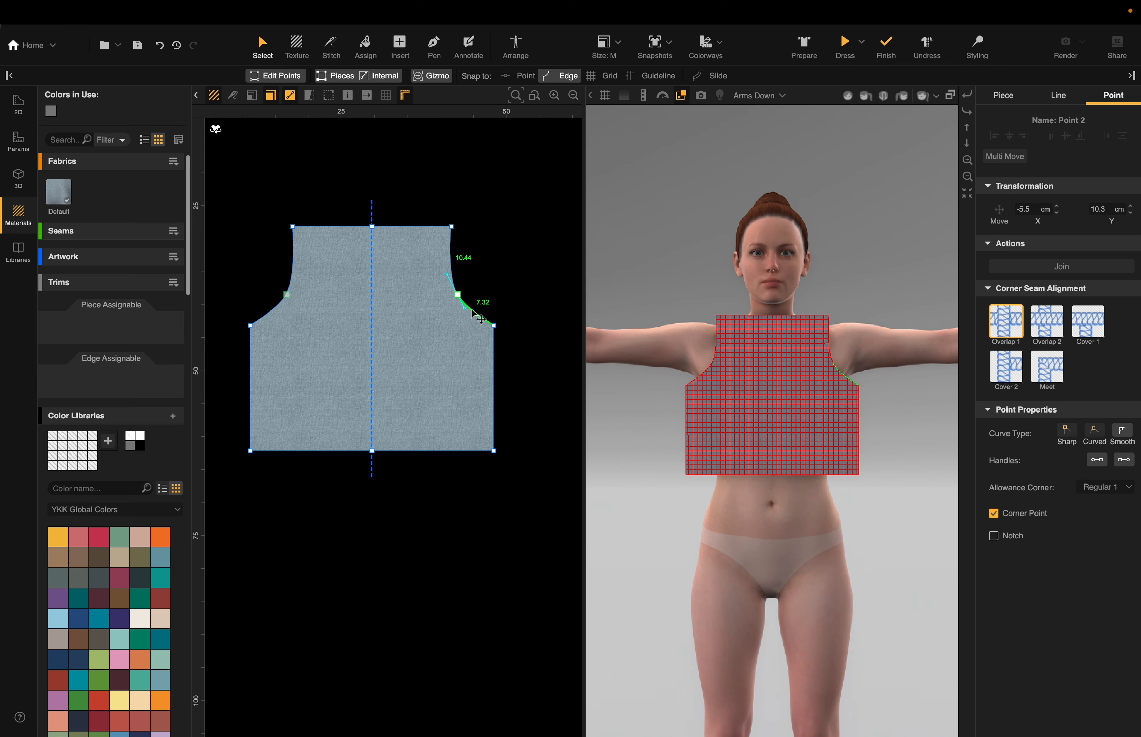
Step: Lengthen and tilt the armhole point's lower curve handle outward and down to deepen the armhole curve
scroll(458, 295, up, 10)
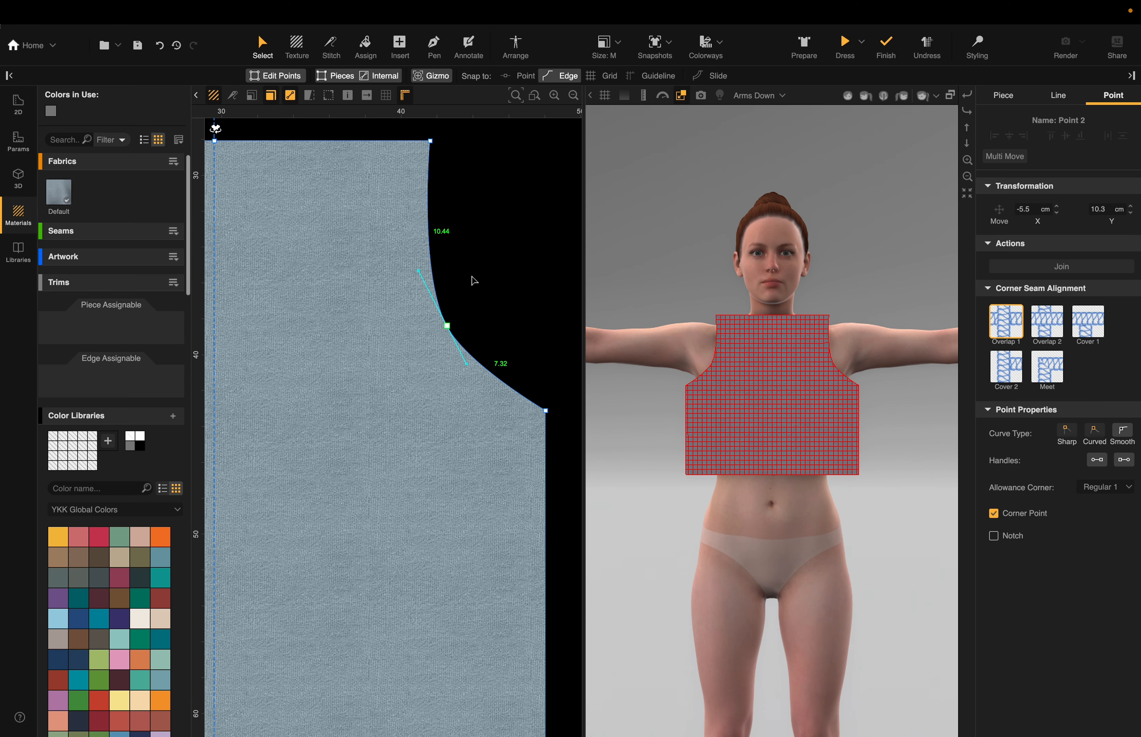
scroll(473, 281, down, 1)
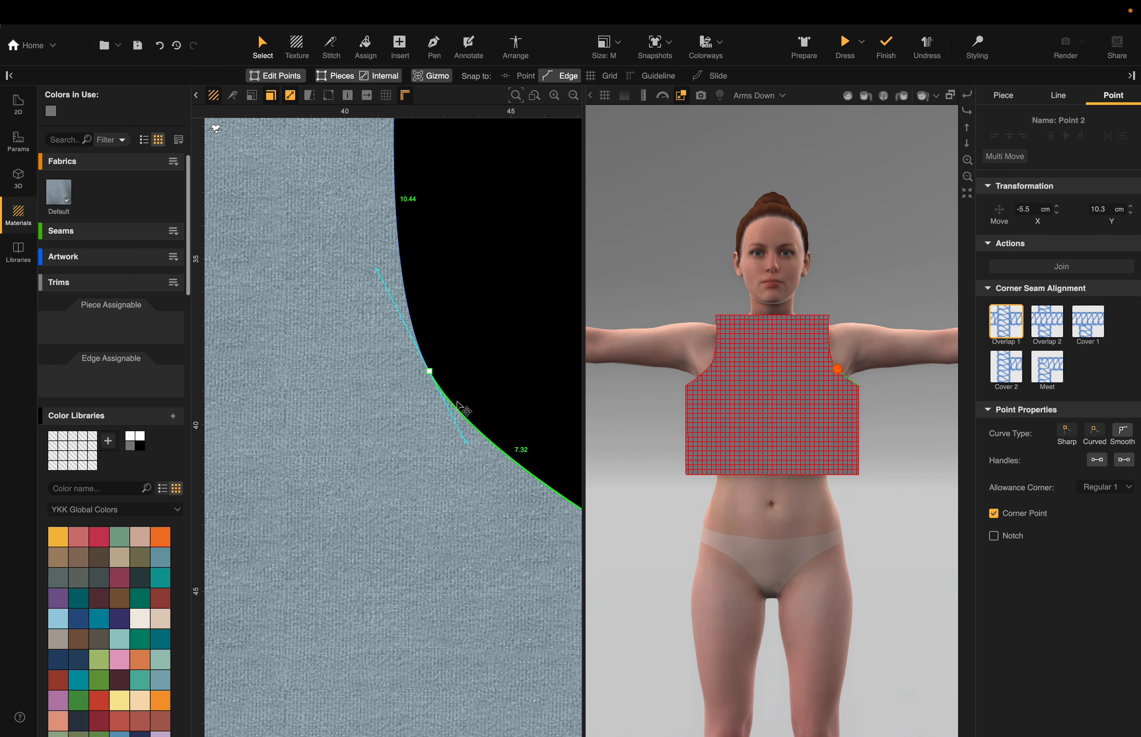
scroll(474, 372, down, 2)
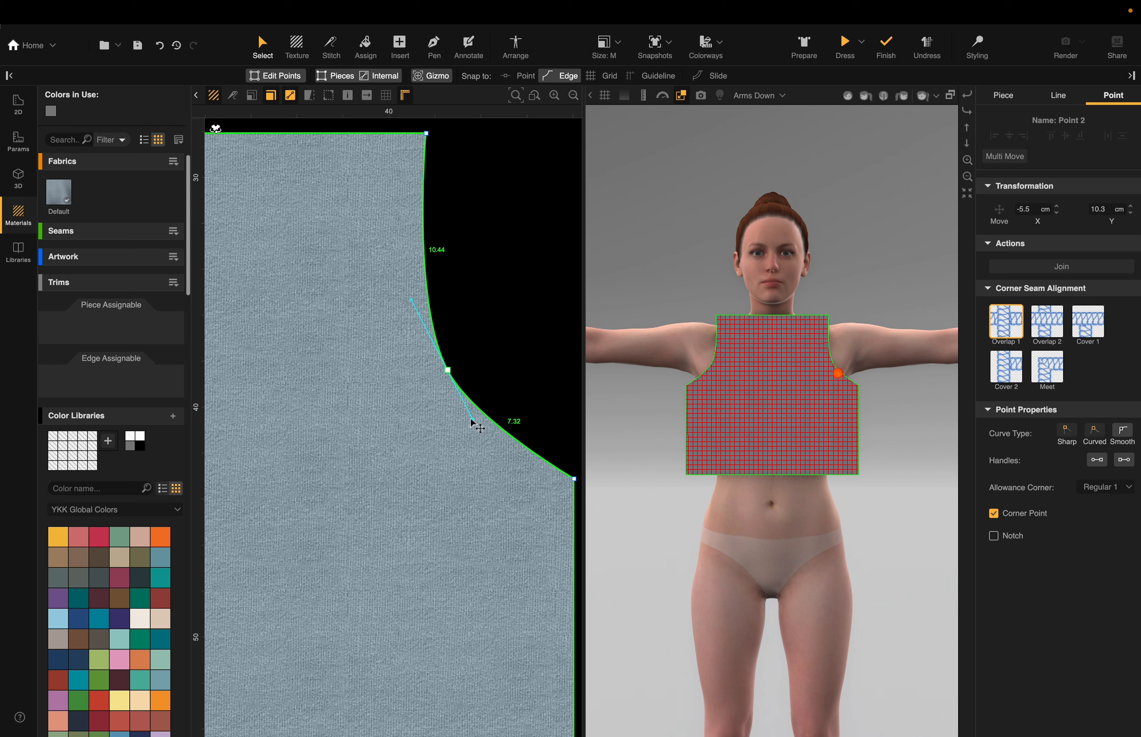
drag(472, 420, 499, 450)
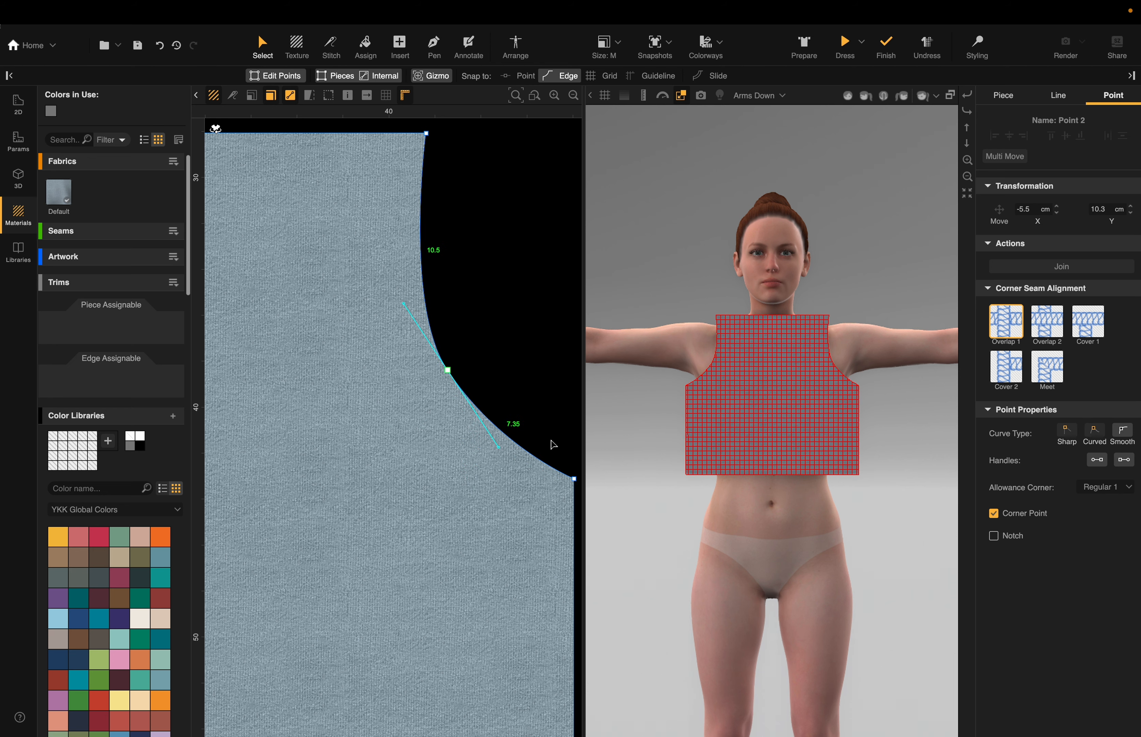
scroll(547, 293, down, 2)
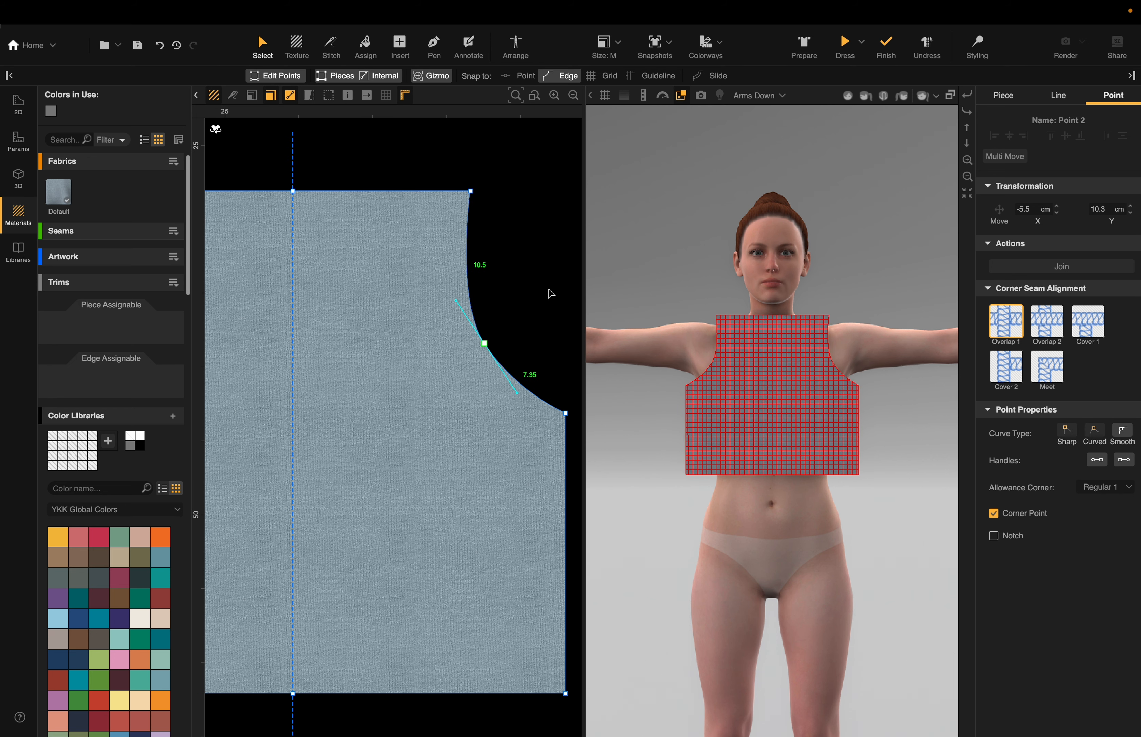
scroll(515, 292, down, 1)
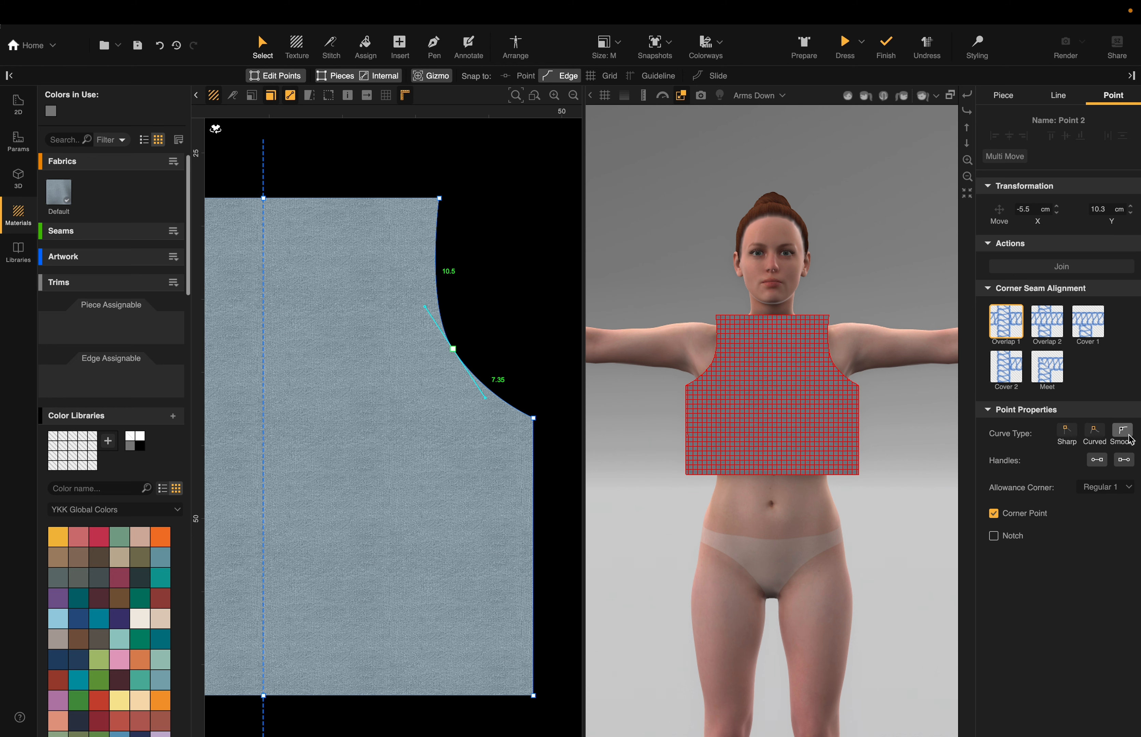
Step: Try the Curved type on the armhole point, moving and undoing each handle independently, and return the point to Smooth
click(1098, 430)
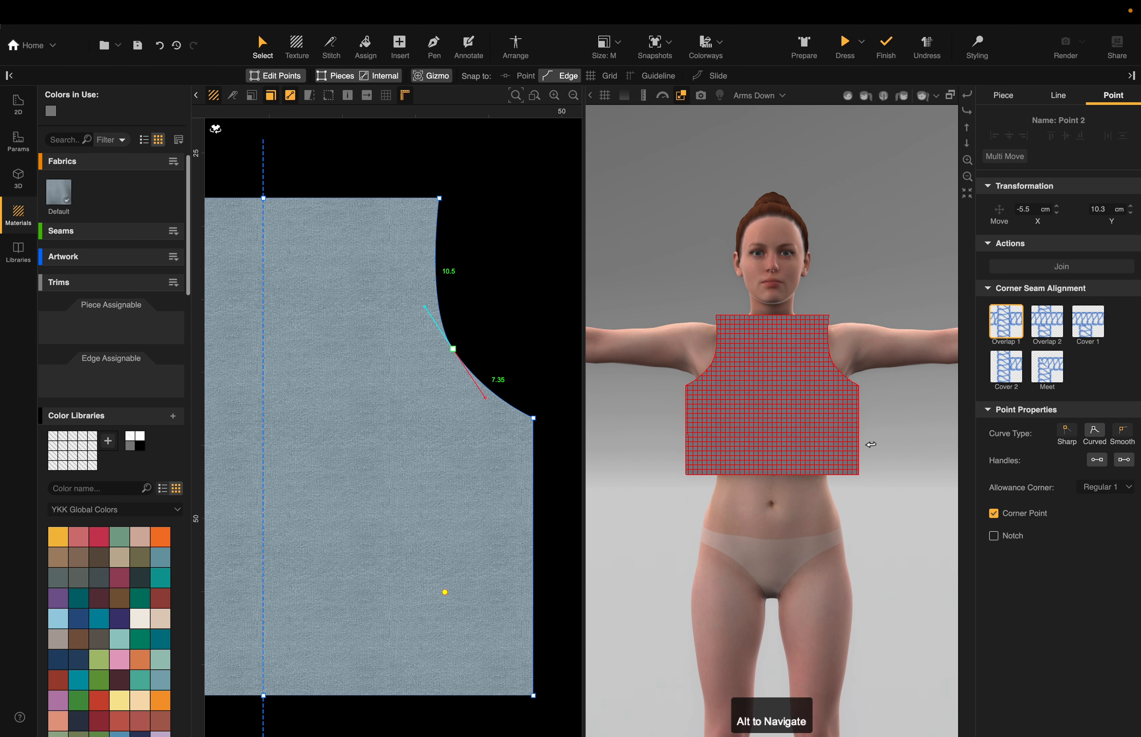
click(1122, 431)
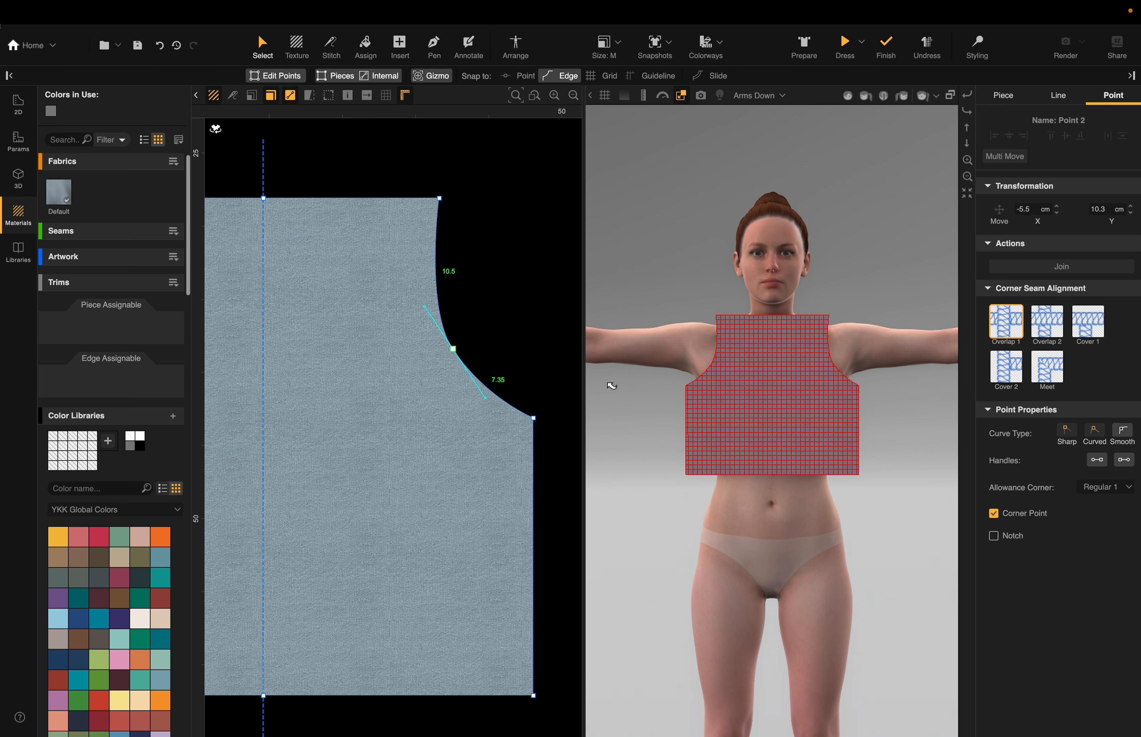
click(1098, 434)
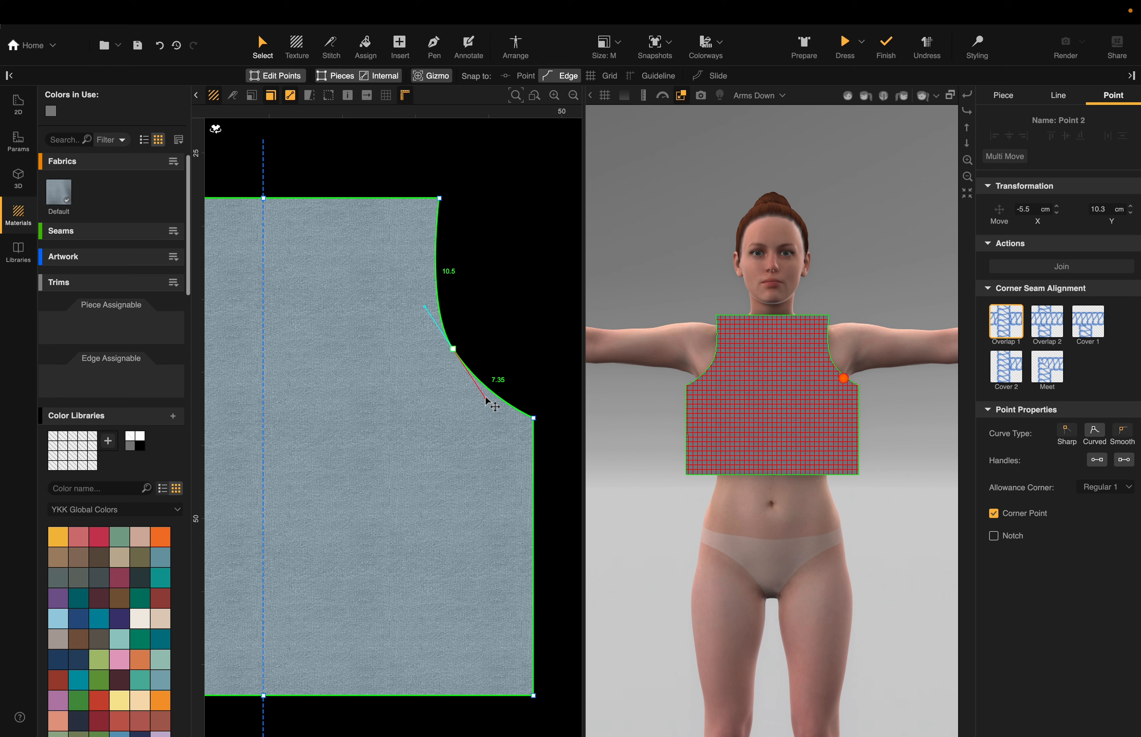
drag(485, 396, 507, 267)
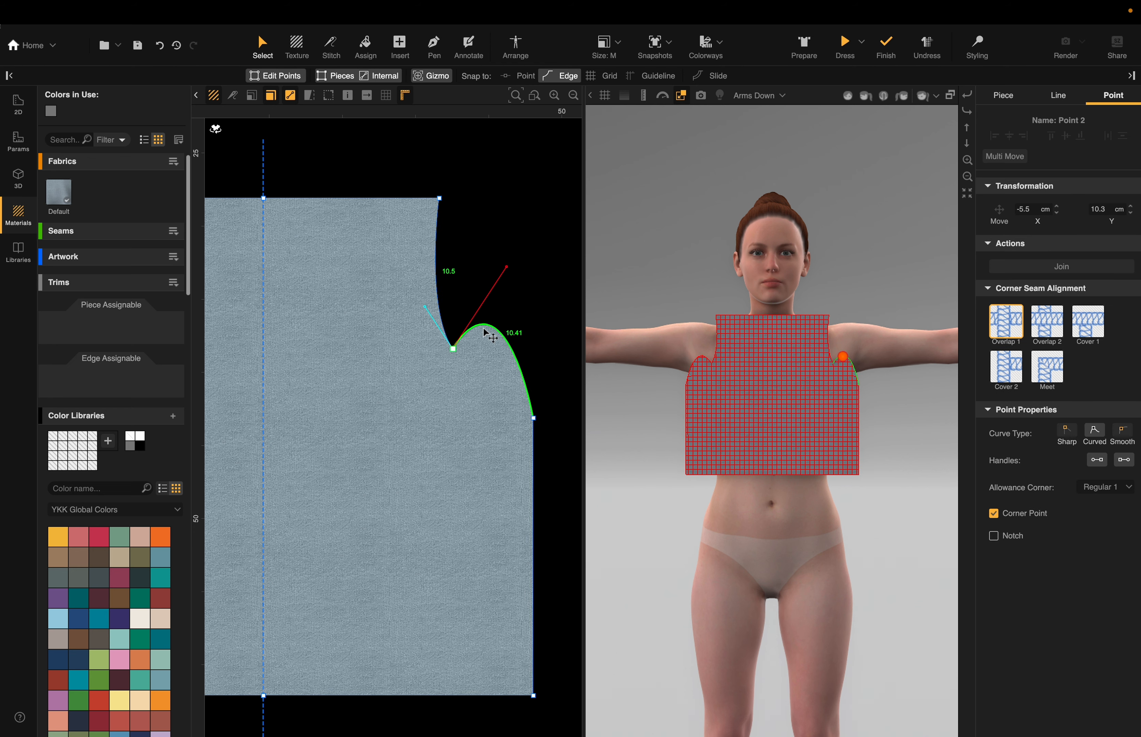
key(super+z)
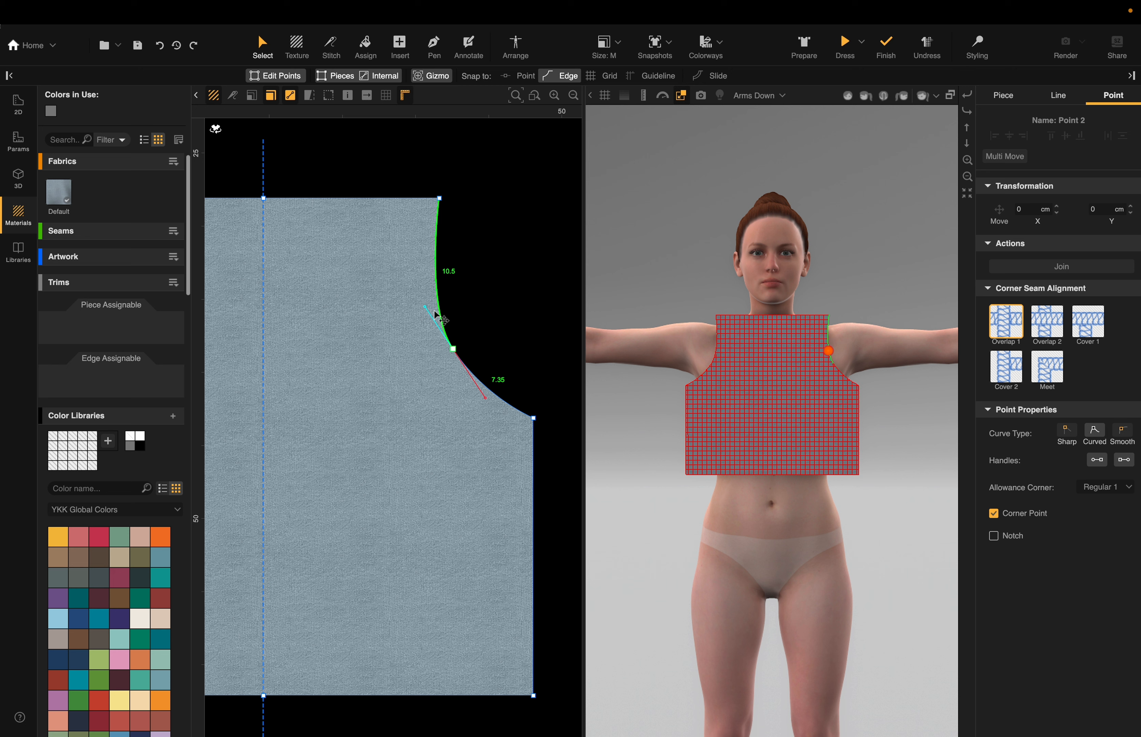
drag(426, 312, 440, 274)
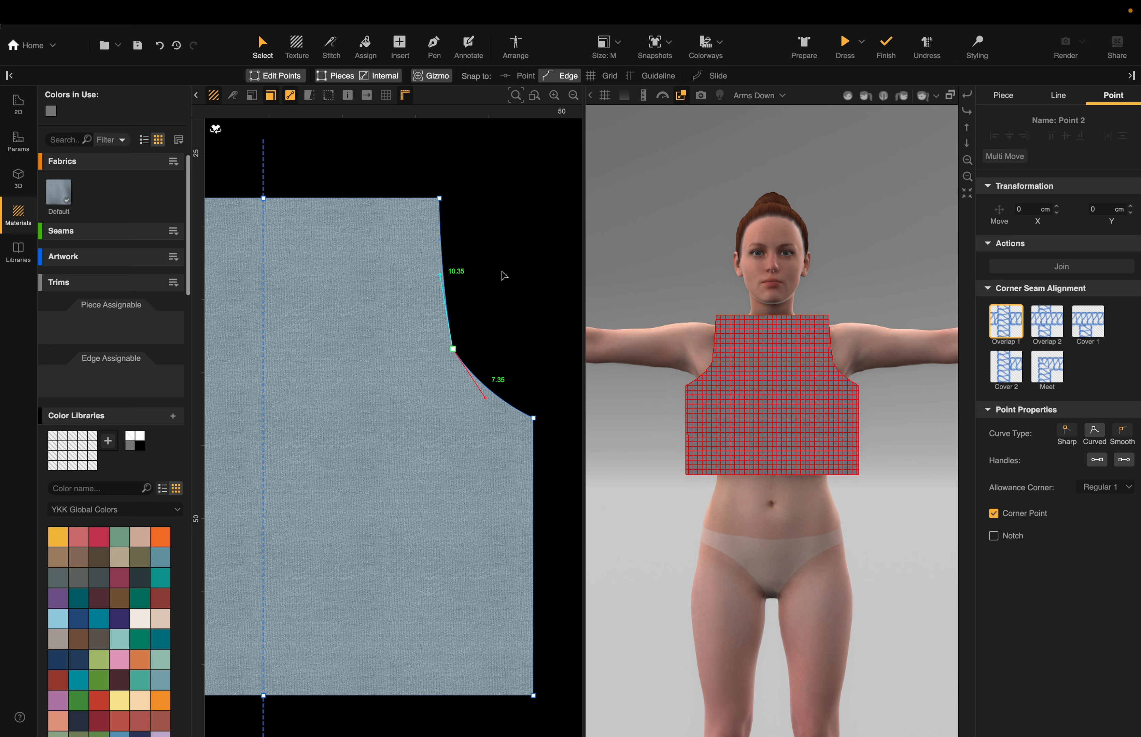
key(super+z)
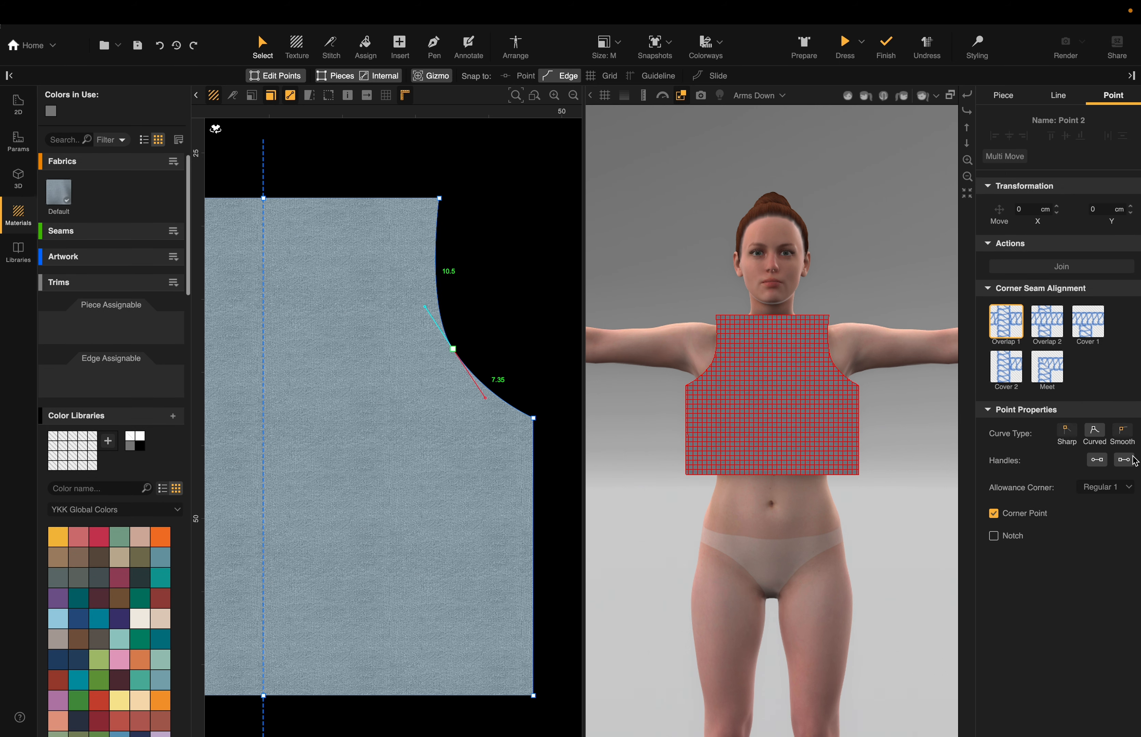
click(1124, 433)
Step: Insert a neckline point on the top edge about 5.5 cm from the right shoulder end and make it a corner point
scroll(535, 378, down, 3)
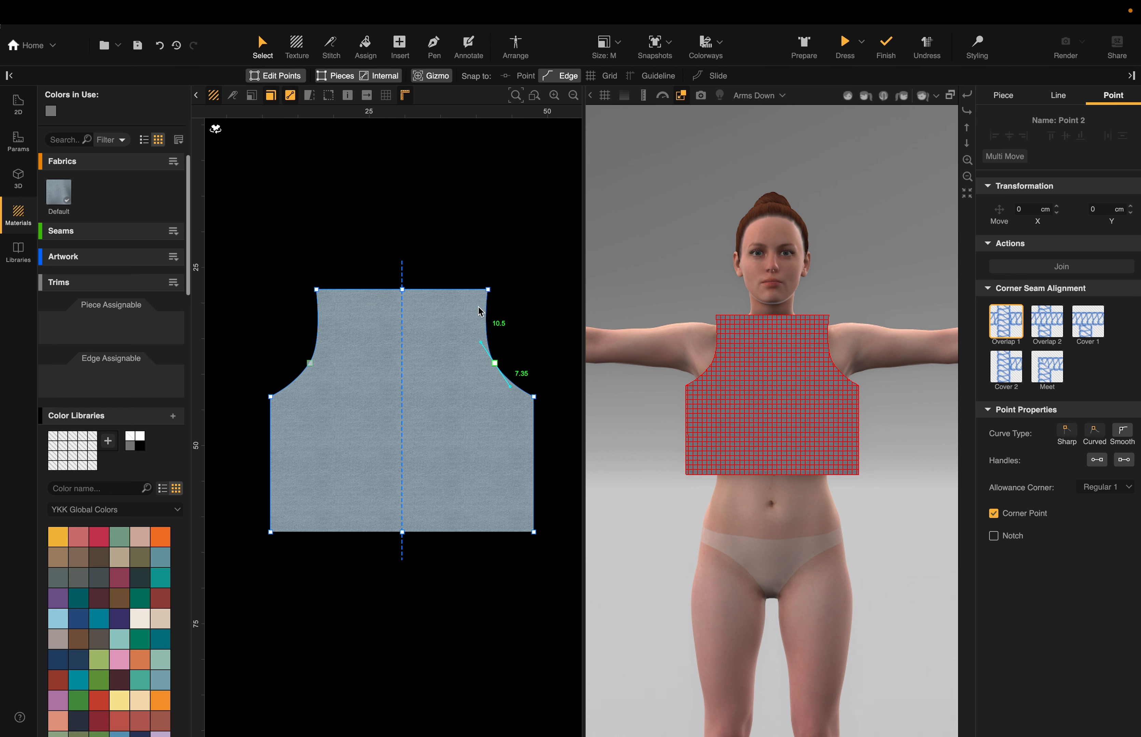
click(404, 44)
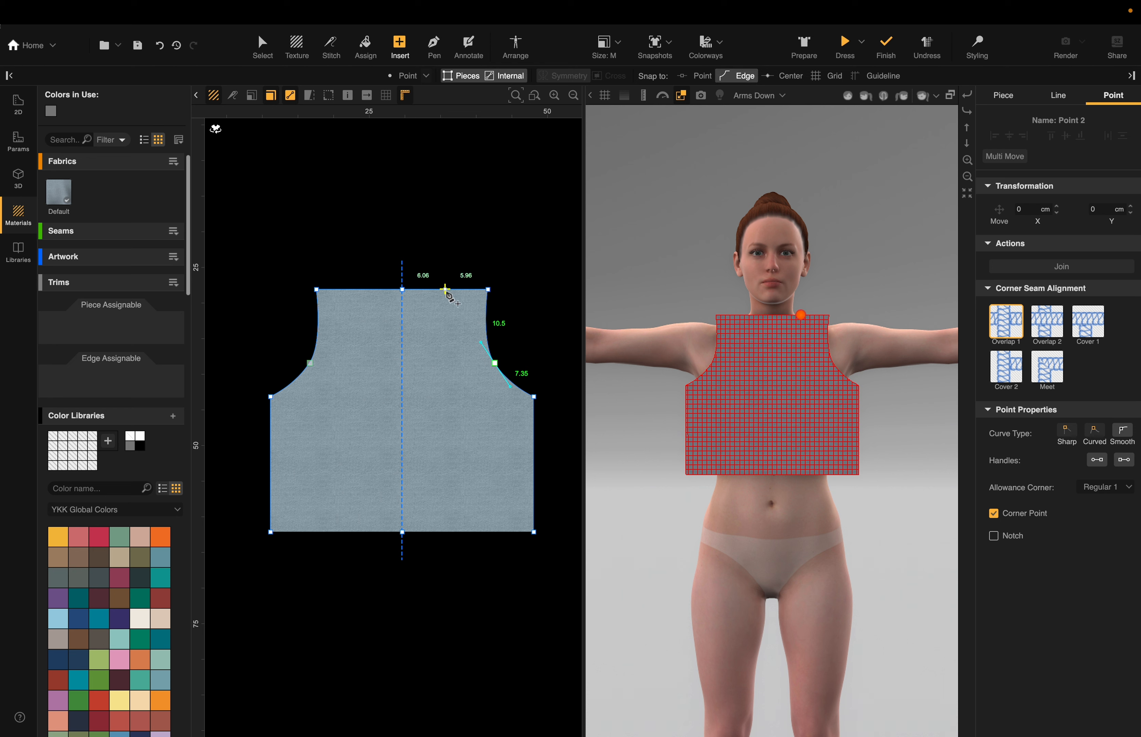
click(444, 289)
click(448, 289)
click(1020, 393)
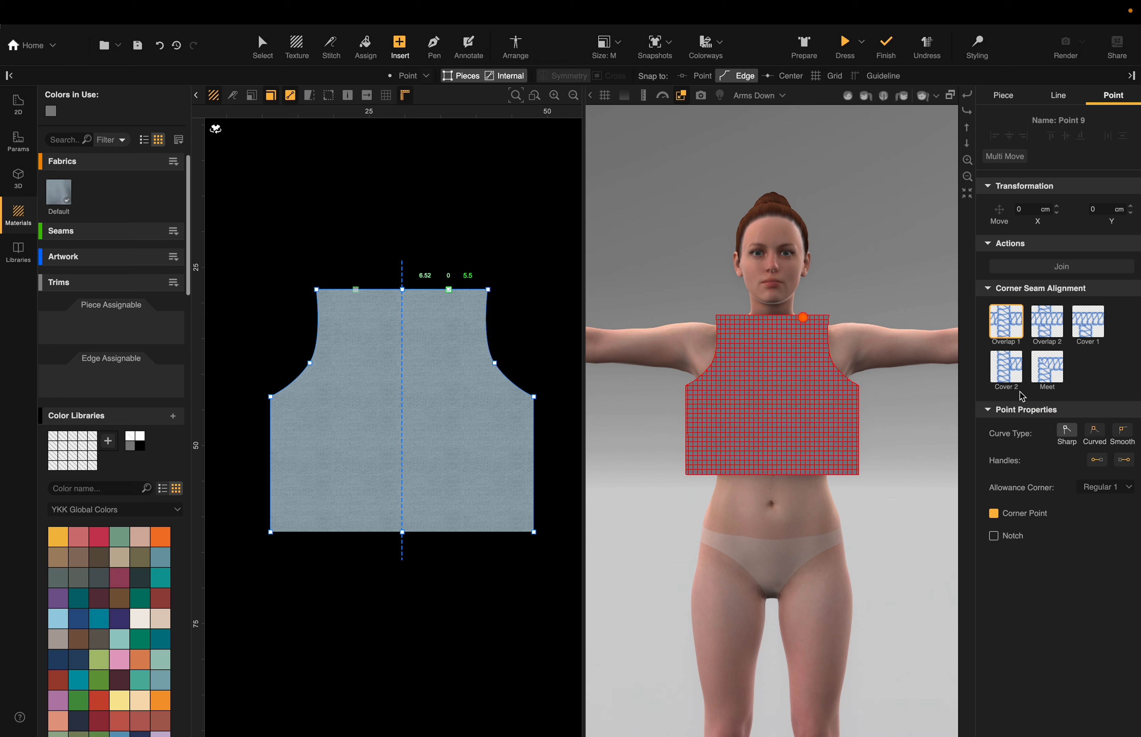
Step: Lower the top centre point 10 cm and shape it as a Curved point with its handle pulled out sideways to round the neckline
click(263, 47)
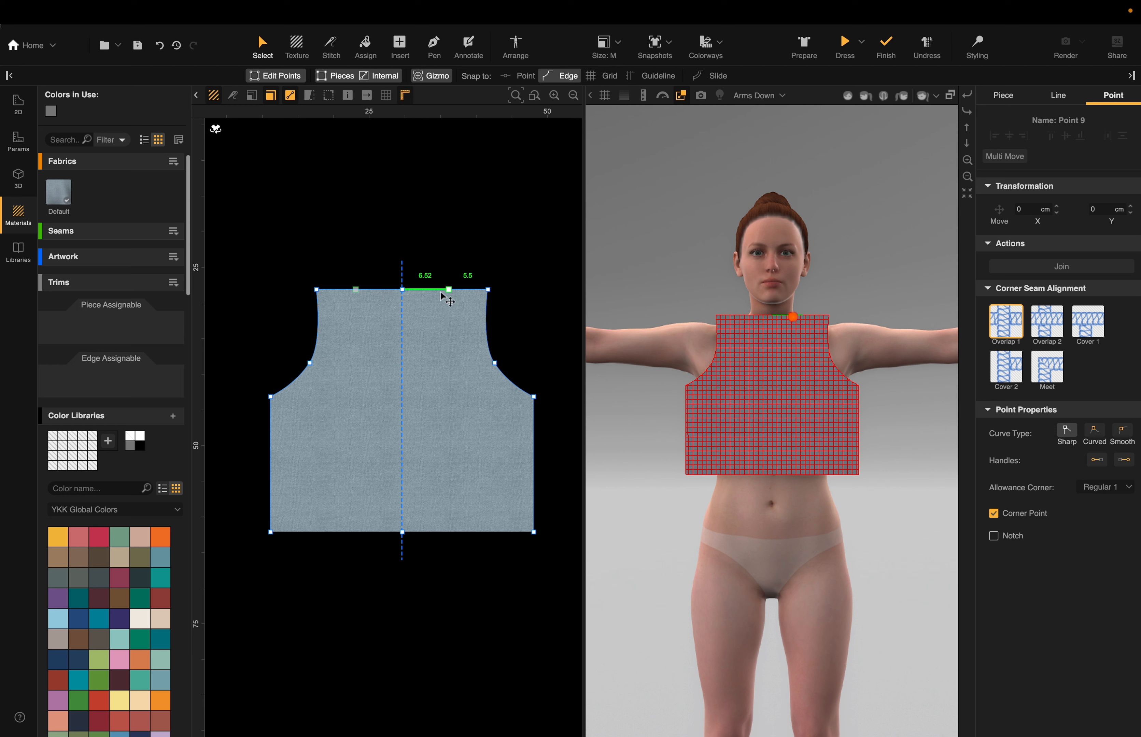
click(402, 291)
drag(403, 292, 403, 361)
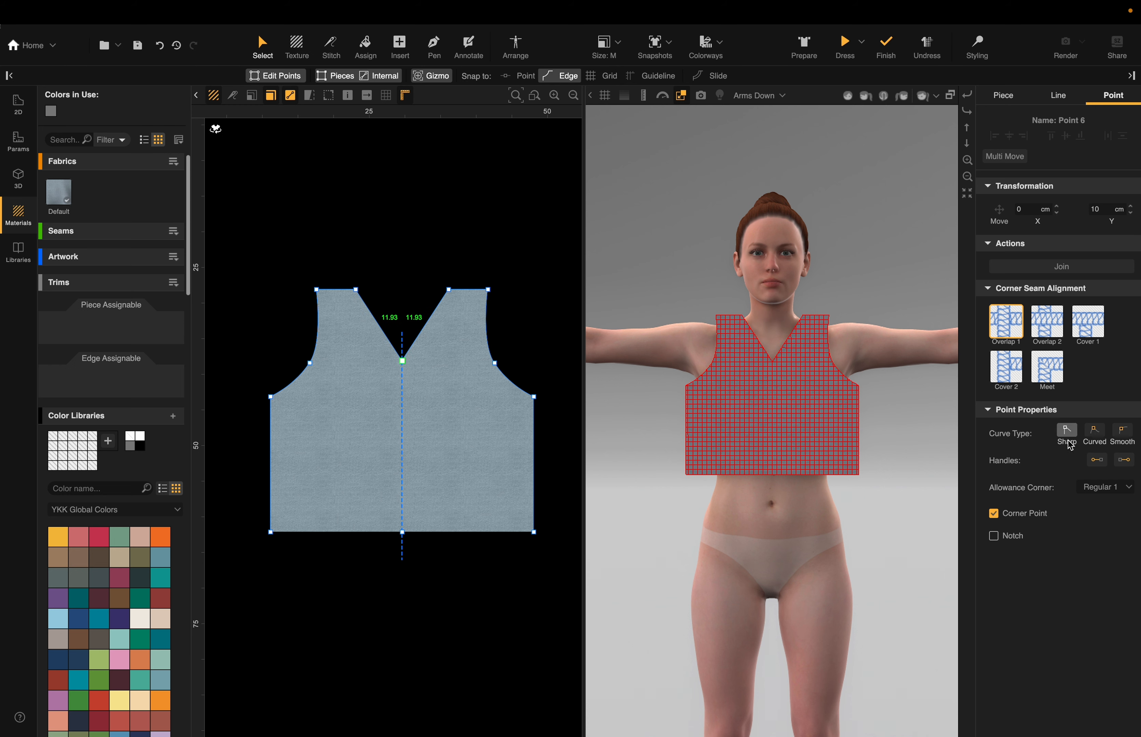
click(1097, 435)
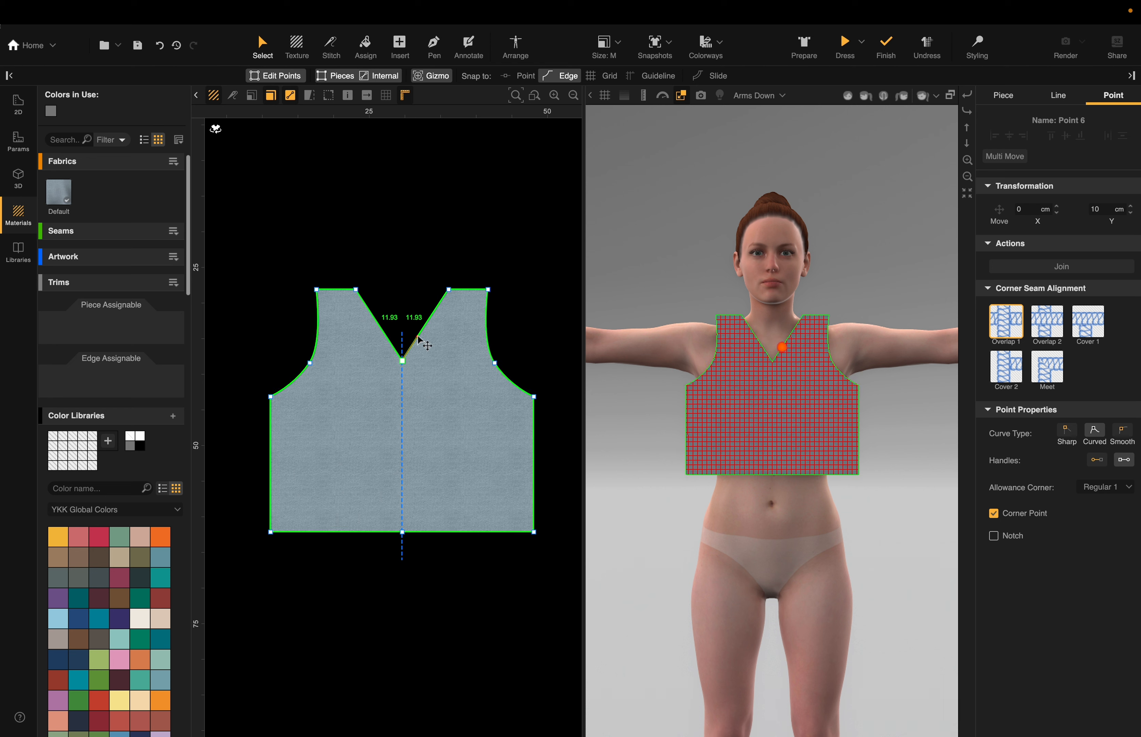
drag(417, 346, 468, 359)
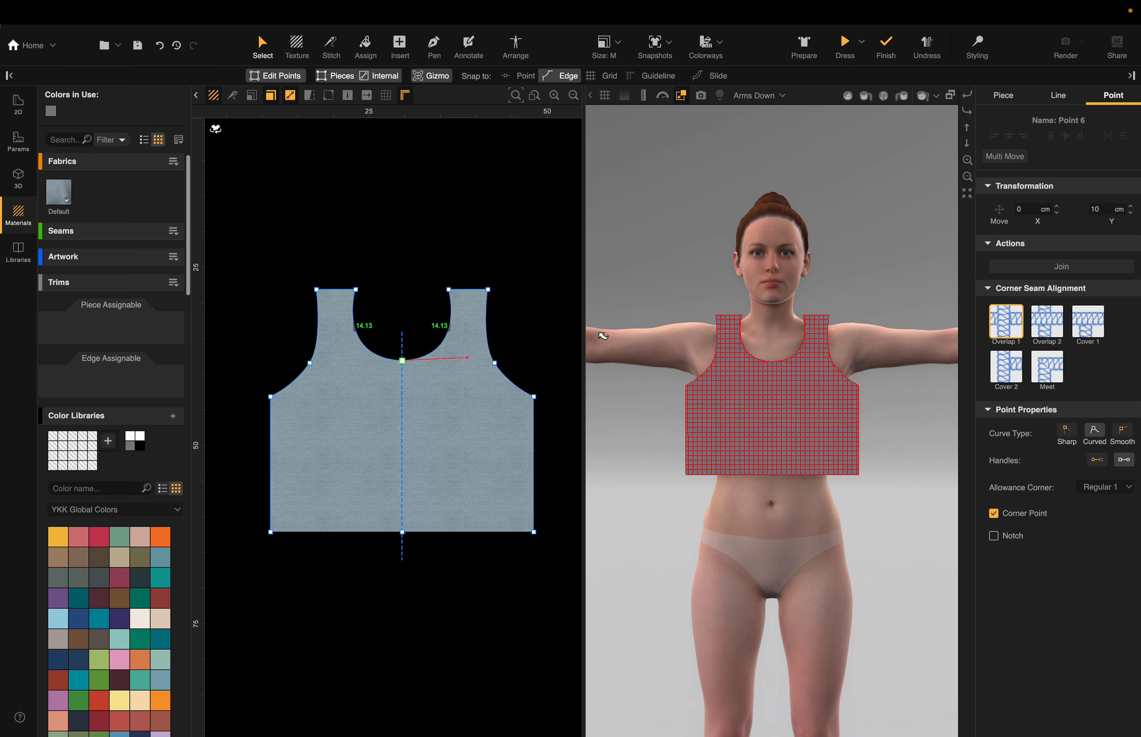
Step: Move the piece's bottom edge straight down to lengthen the top until its side edges are about 30.2 cm long
scroll(762, 405, down, 3)
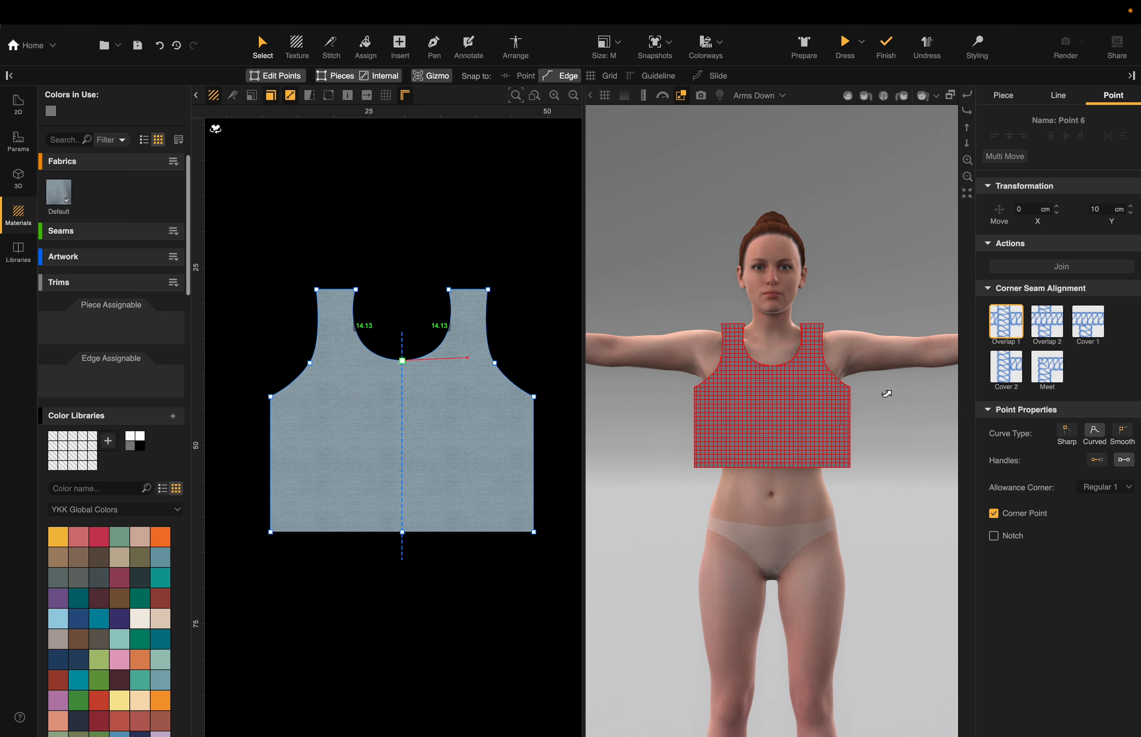
drag(905, 388, 631, 453)
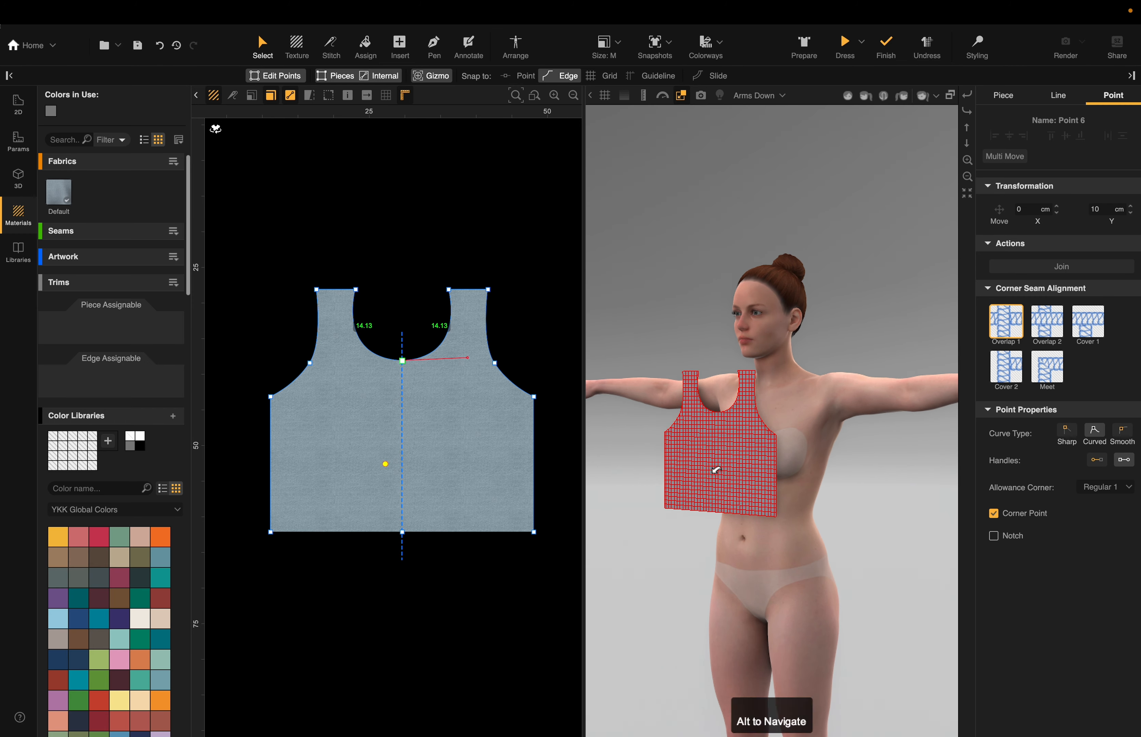
key(2)
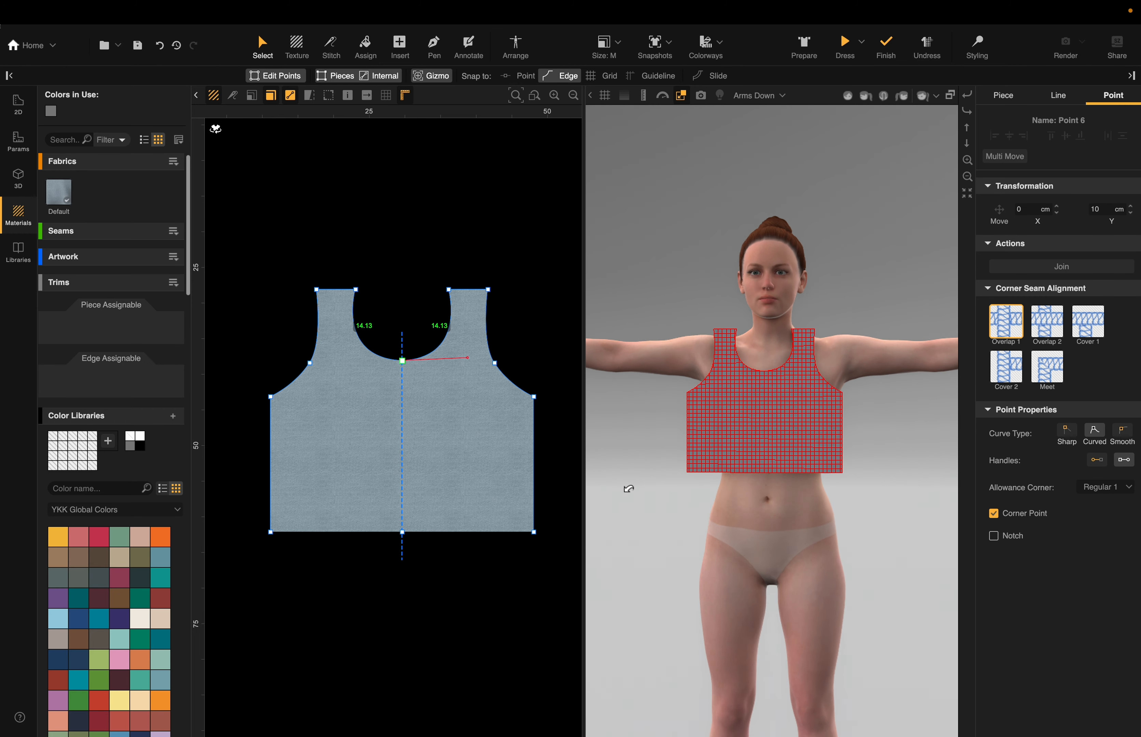
click(442, 533)
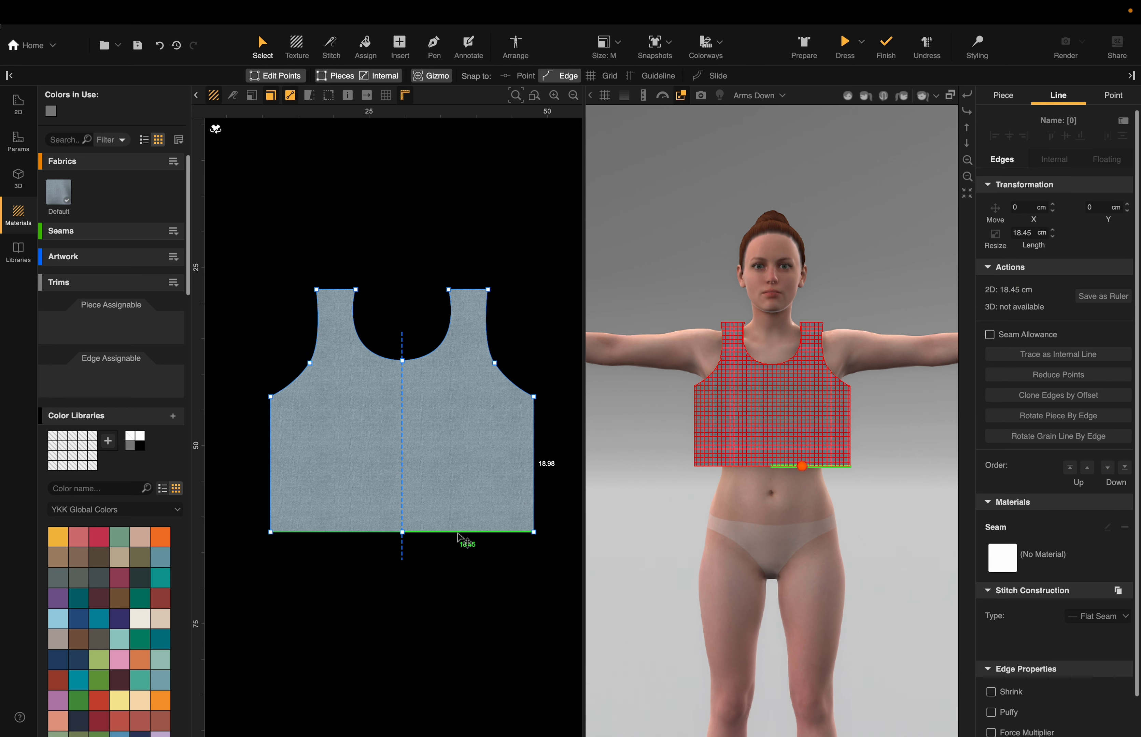
drag(459, 540, 462, 621)
Step: Raise the lengthened front piece slightly on the avatar's torso in Arrange mode and return to Select mode
drag(881, 430, 754, 446)
double_click(725, 447)
drag(713, 354, 715, 343)
drag(901, 383, 837, 406)
drag(628, 462, 612, 432)
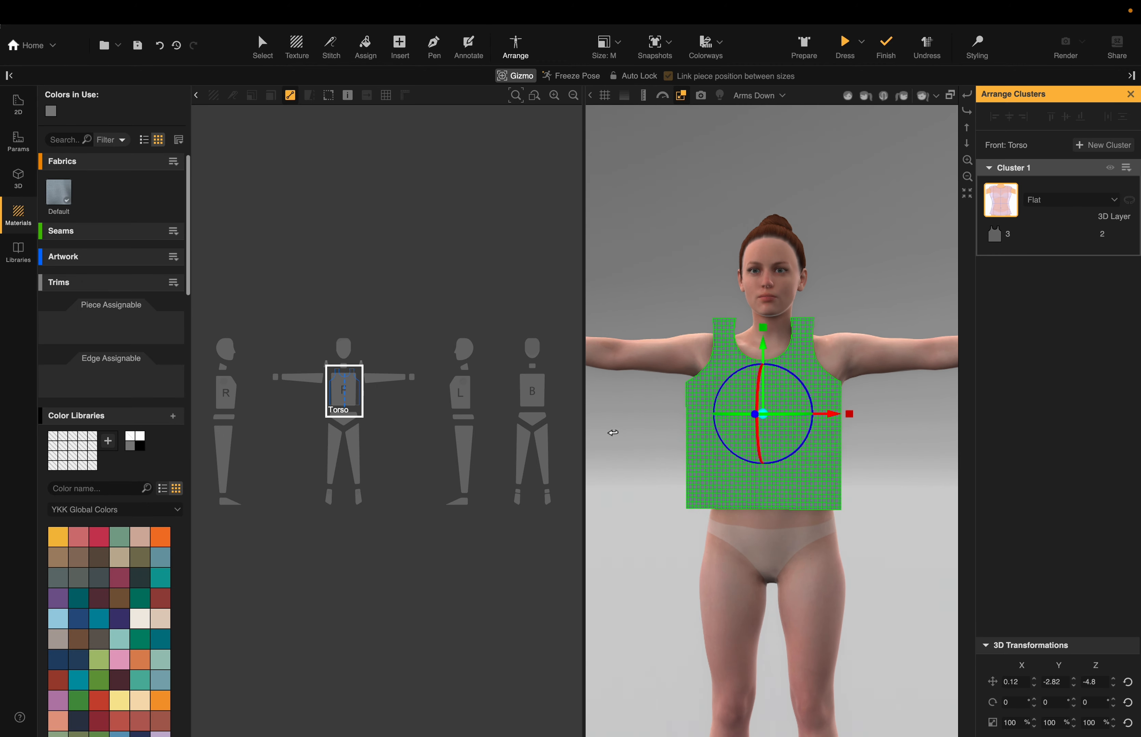
click(267, 48)
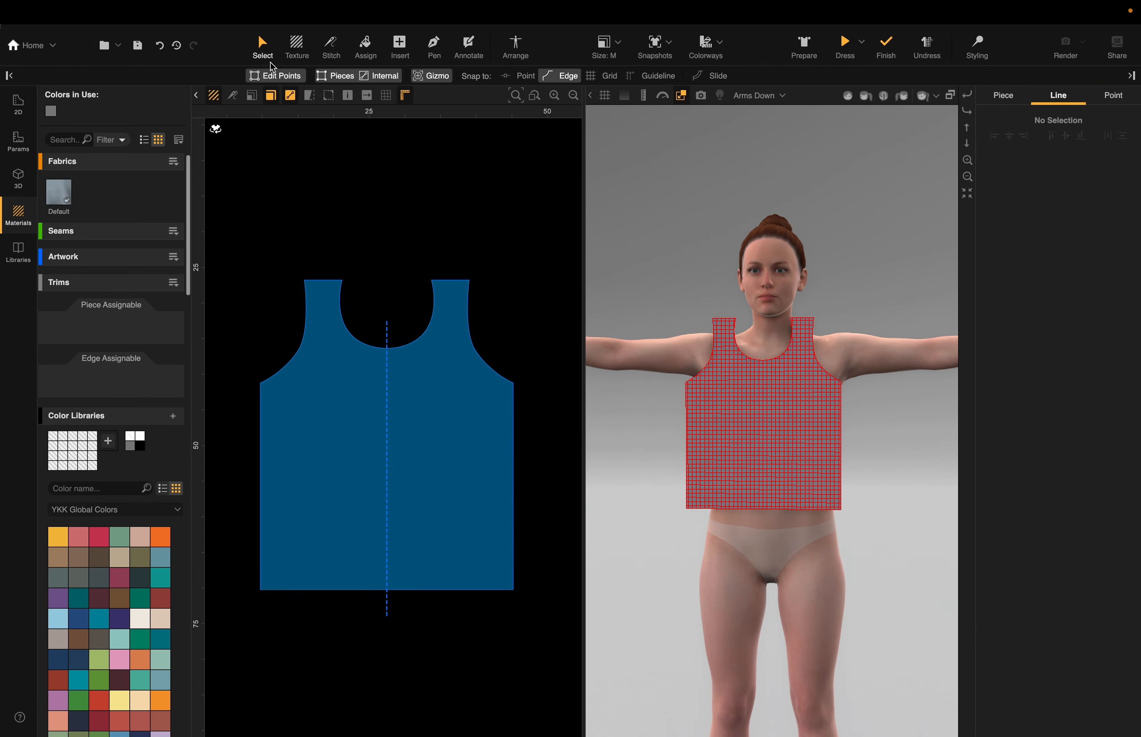
Step: Try cloning the front piece with Shape Only, place the copy beside the original, and delete the copy
scroll(441, 263, down, 2)
middle_drag(459, 255, 366, 259)
click(1131, 75)
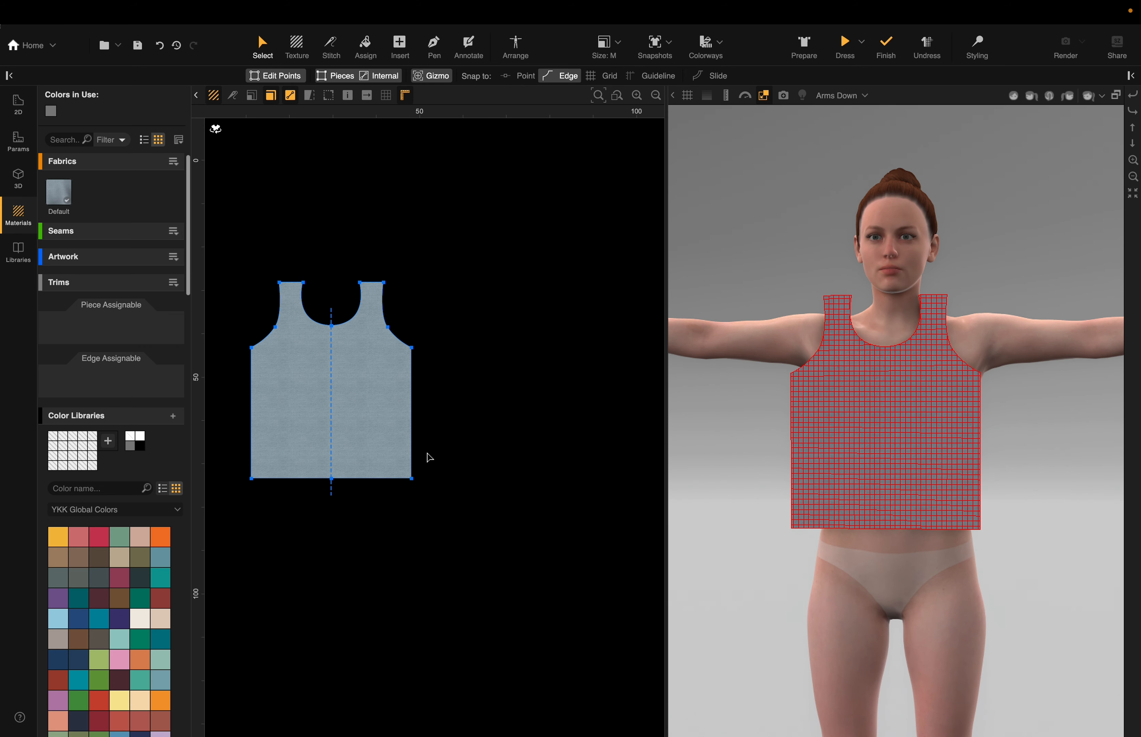
click(377, 401)
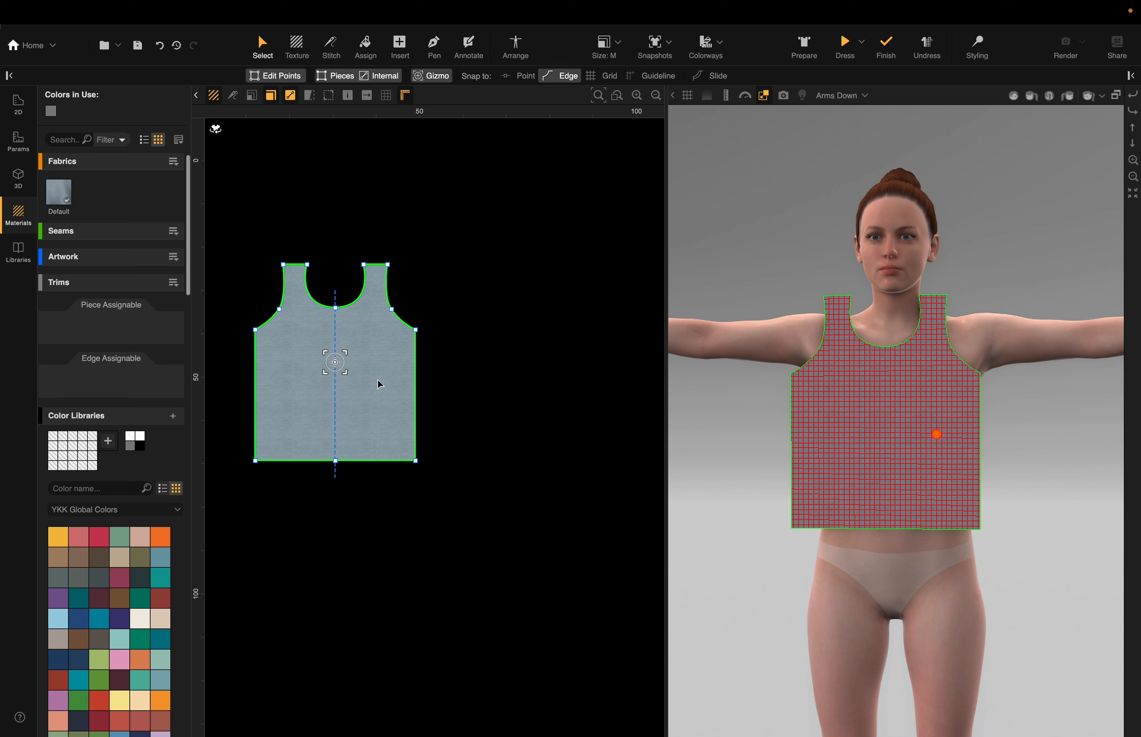
right_click(376, 377)
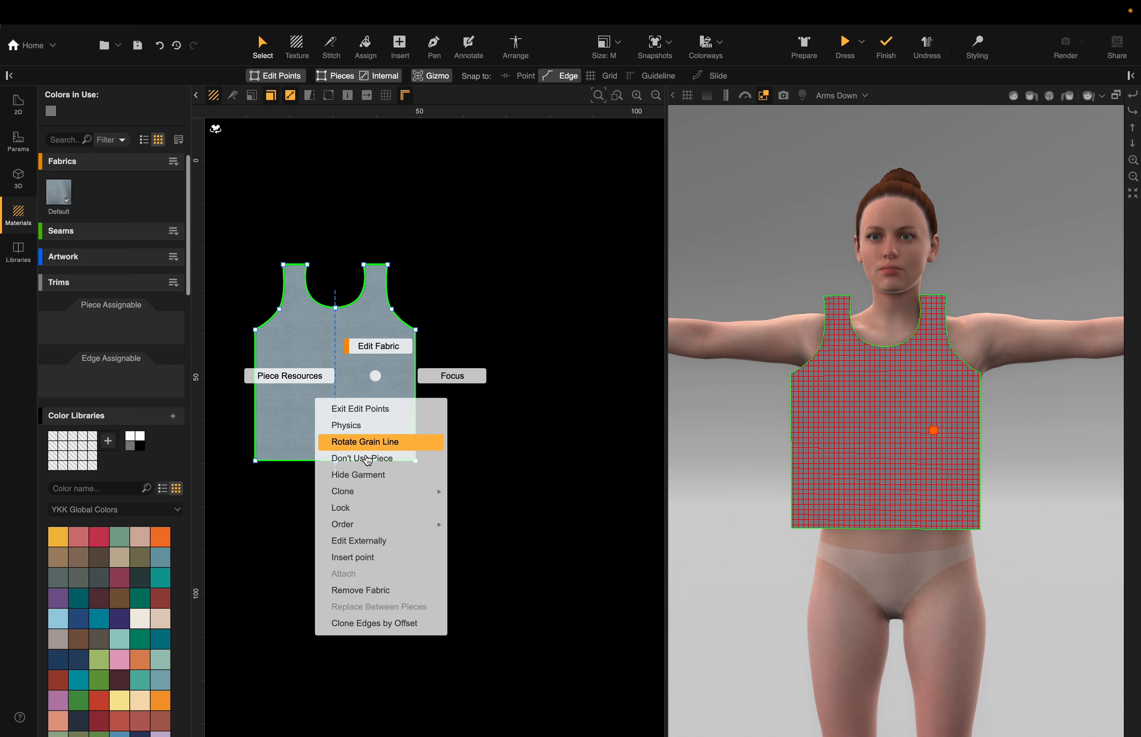
mouse_move(361, 494)
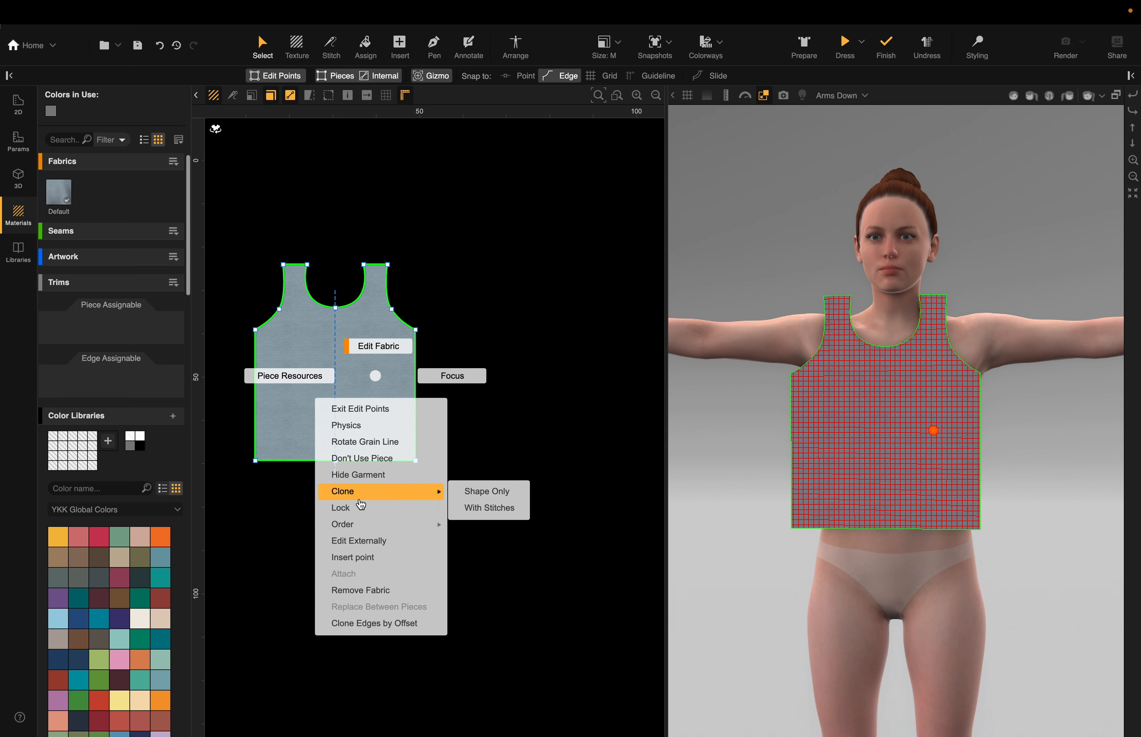
click(488, 492)
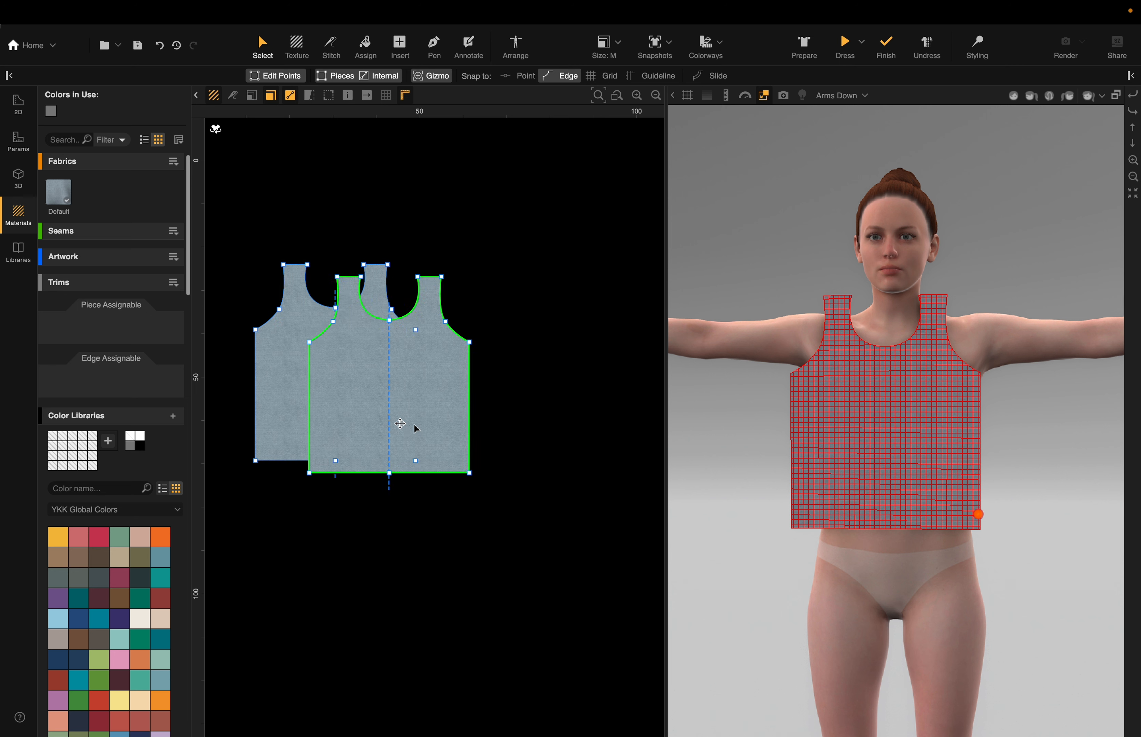
drag(528, 412, 534, 424)
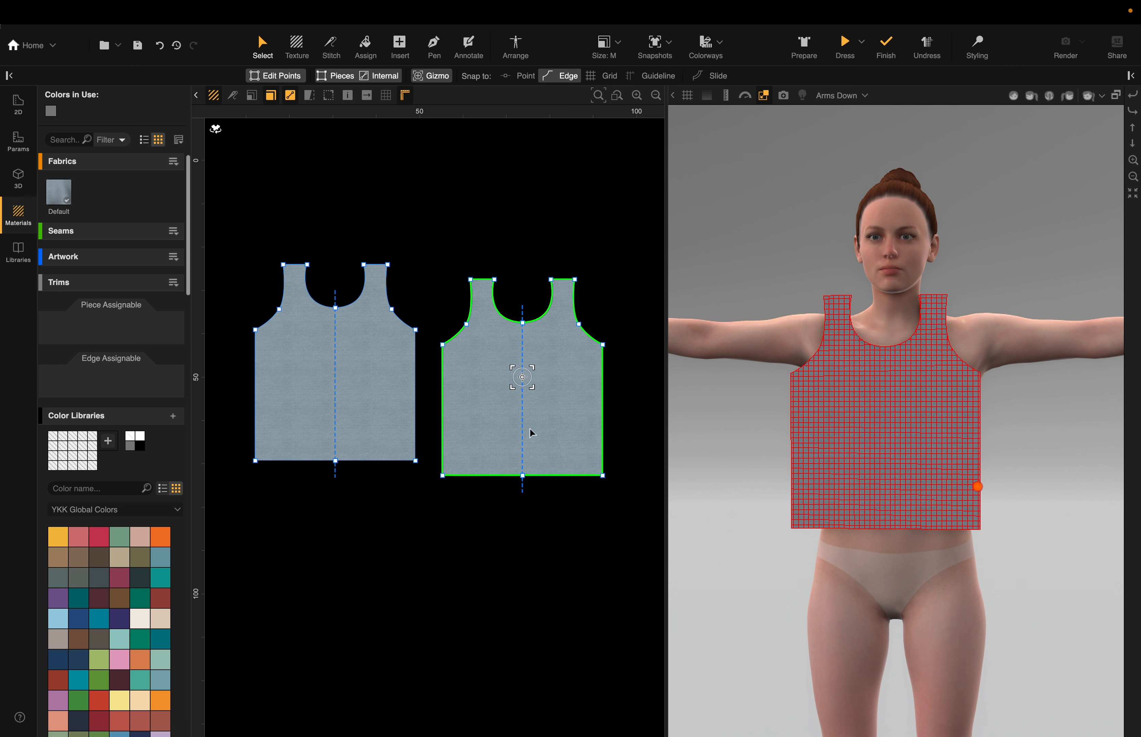
key(Delete)
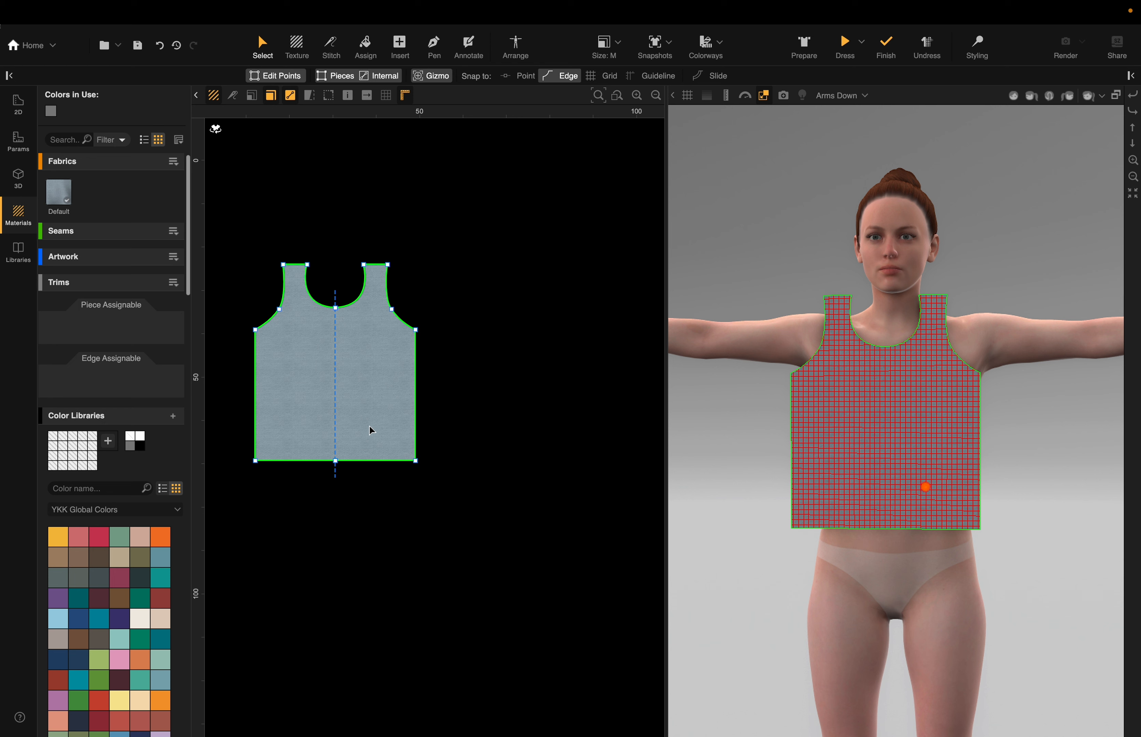
Step: Try duplicating the front piece by pulling a copy directly off the original, and delete that duplicate
drag(370, 380, 378, 393)
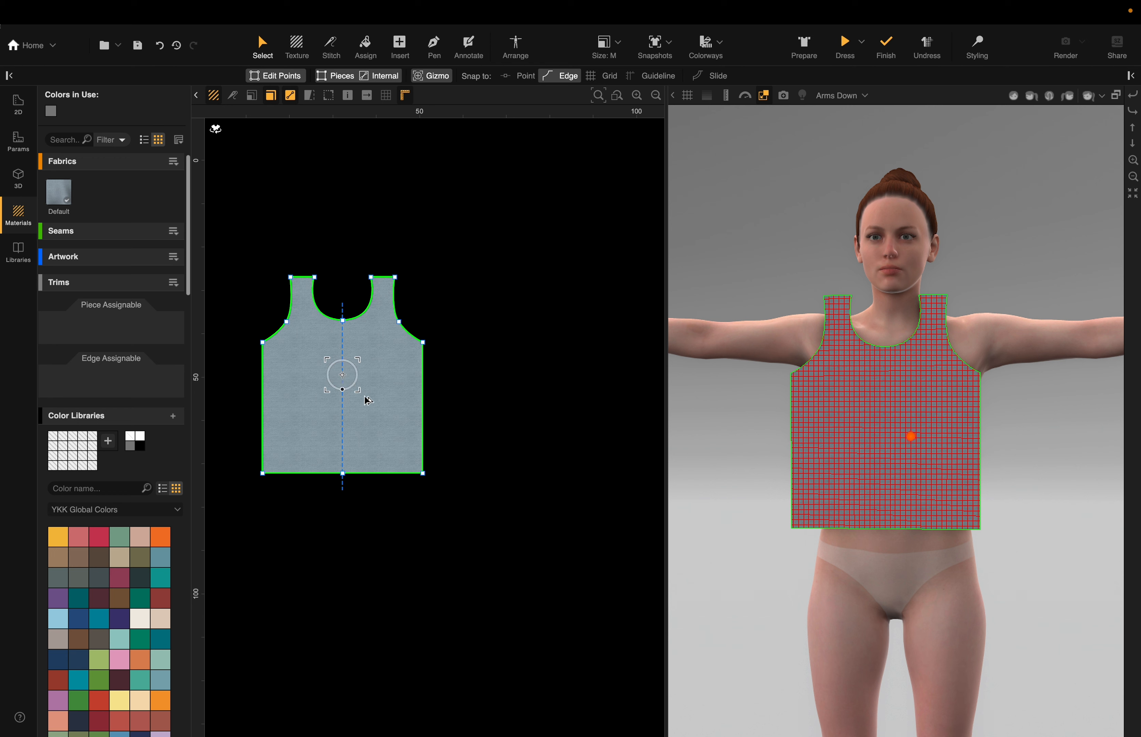
alt+drag(375, 420, 568, 416)
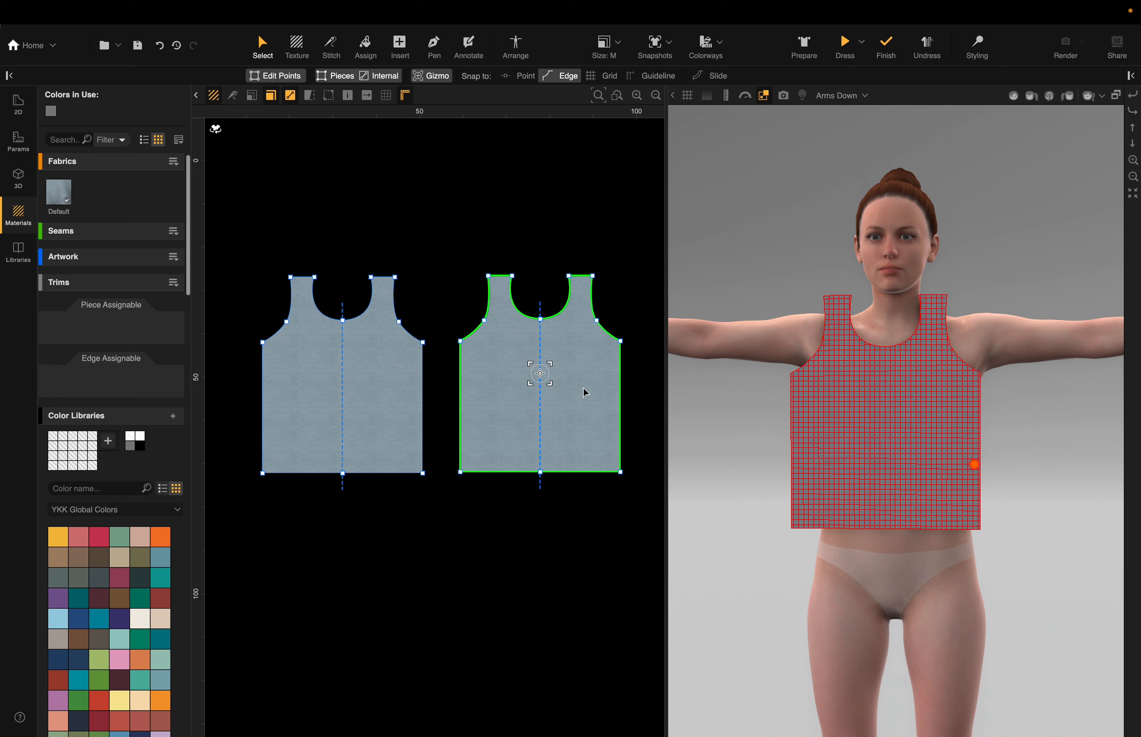
key(Delete)
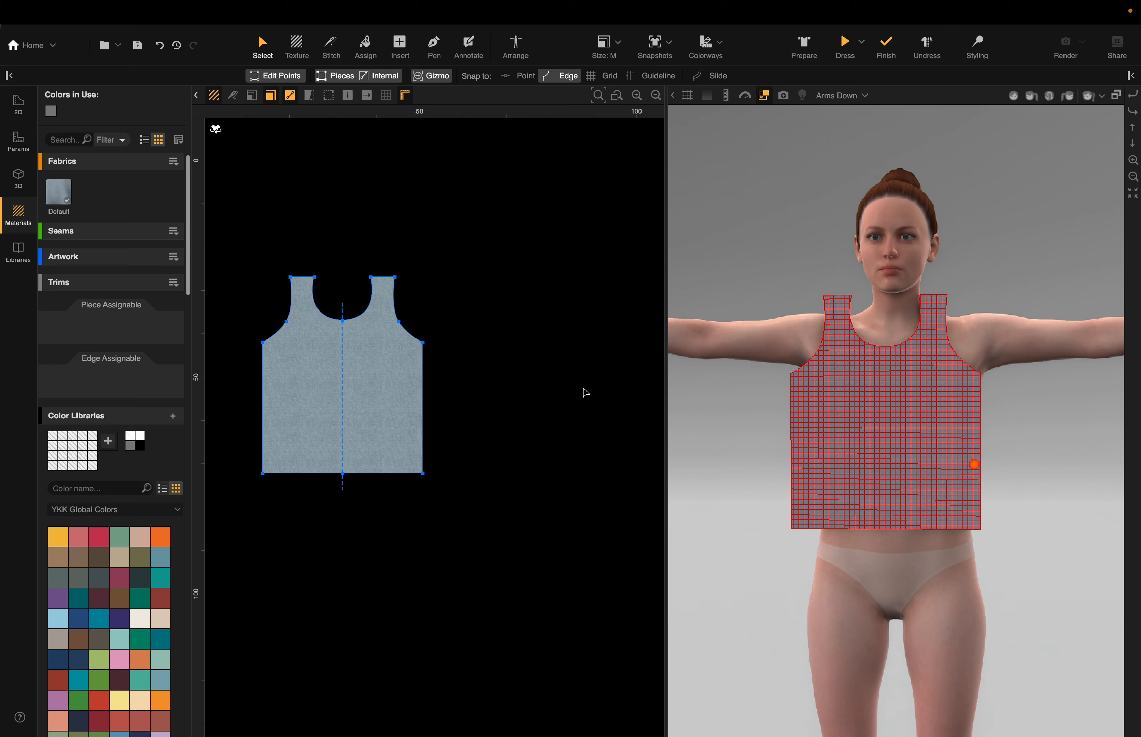
Step: Copy and paste the whole front piece outside point editing and place the new piece beside the original
click(393, 377)
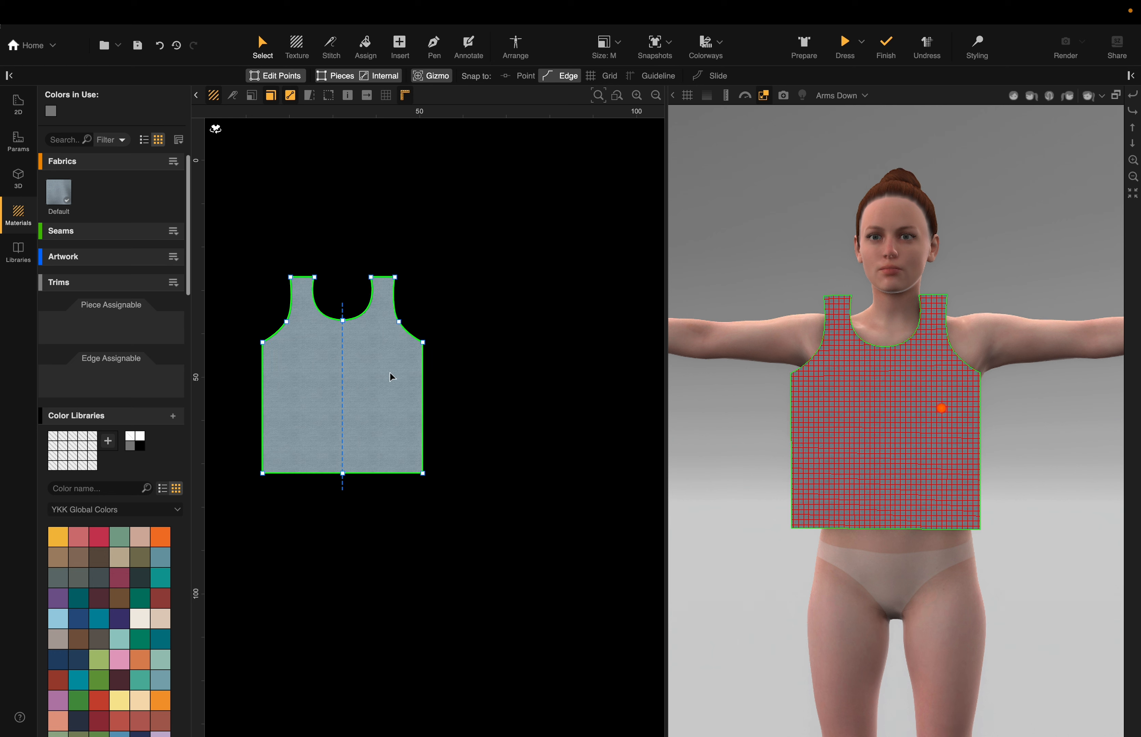
key(e)
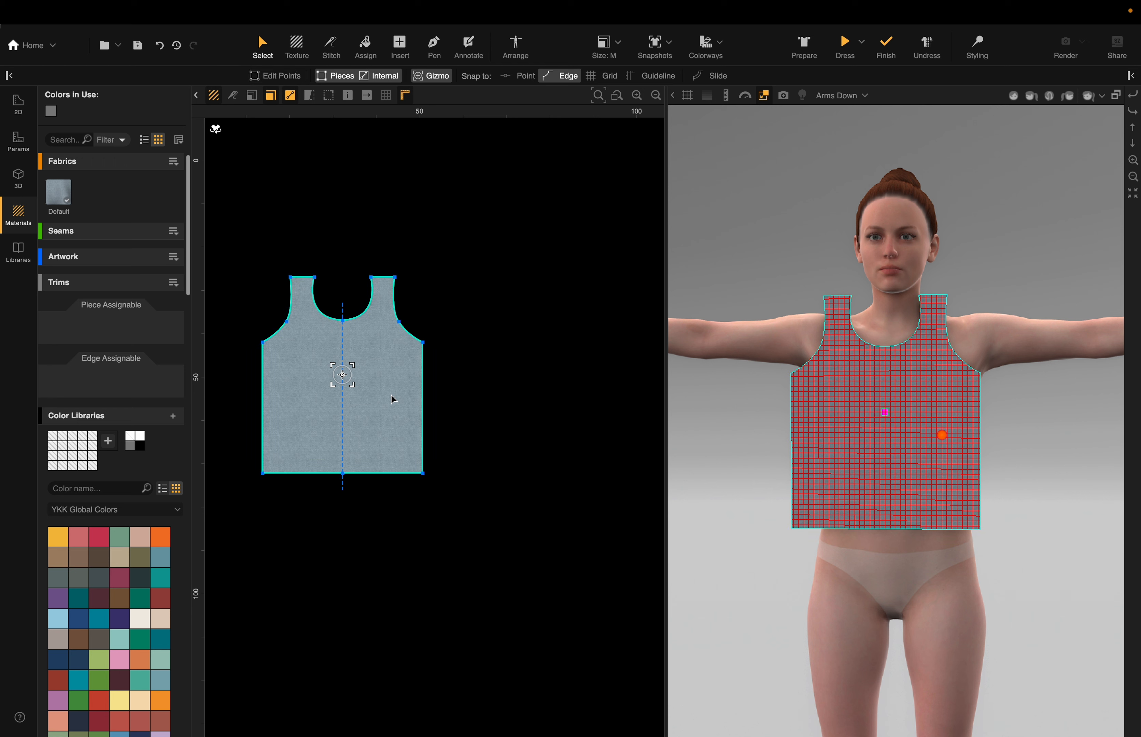
key(super+v)
drag(398, 397, 566, 391)
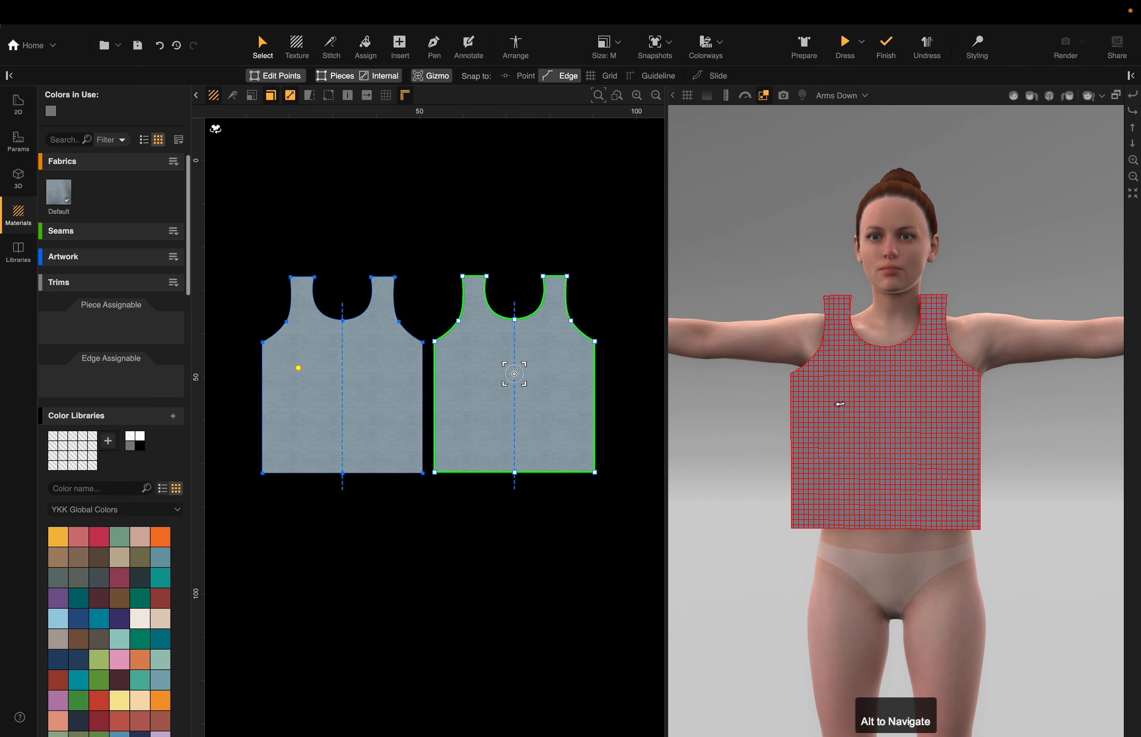
Step: Move the copied piece from the front torso to the back torso of the avatar in Arrange mode
scroll(837, 404, down, 3)
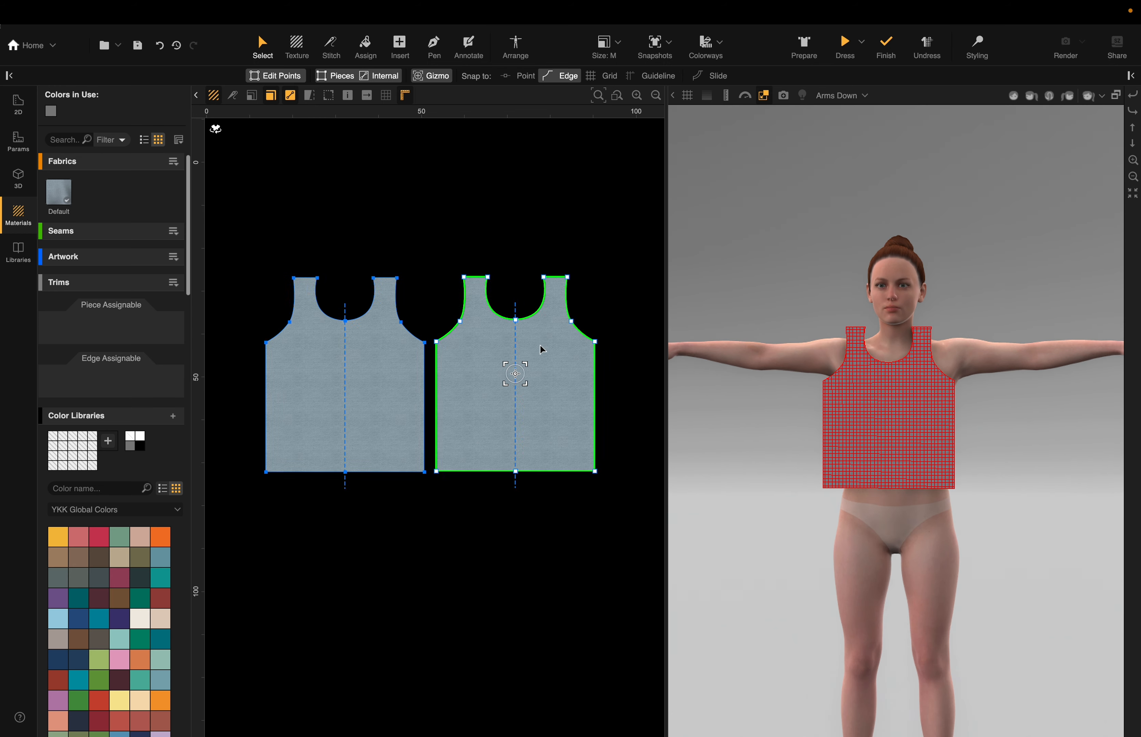
scroll(543, 348, down, 3)
scroll(585, 294, right, 2)
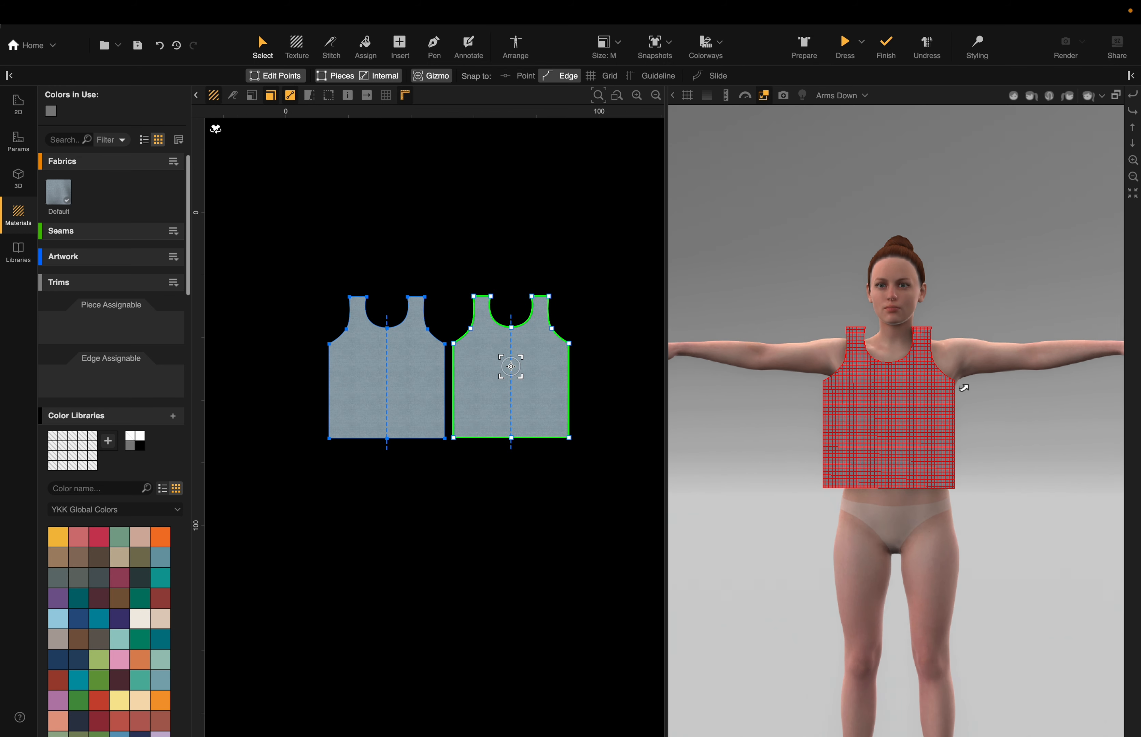
click(516, 45)
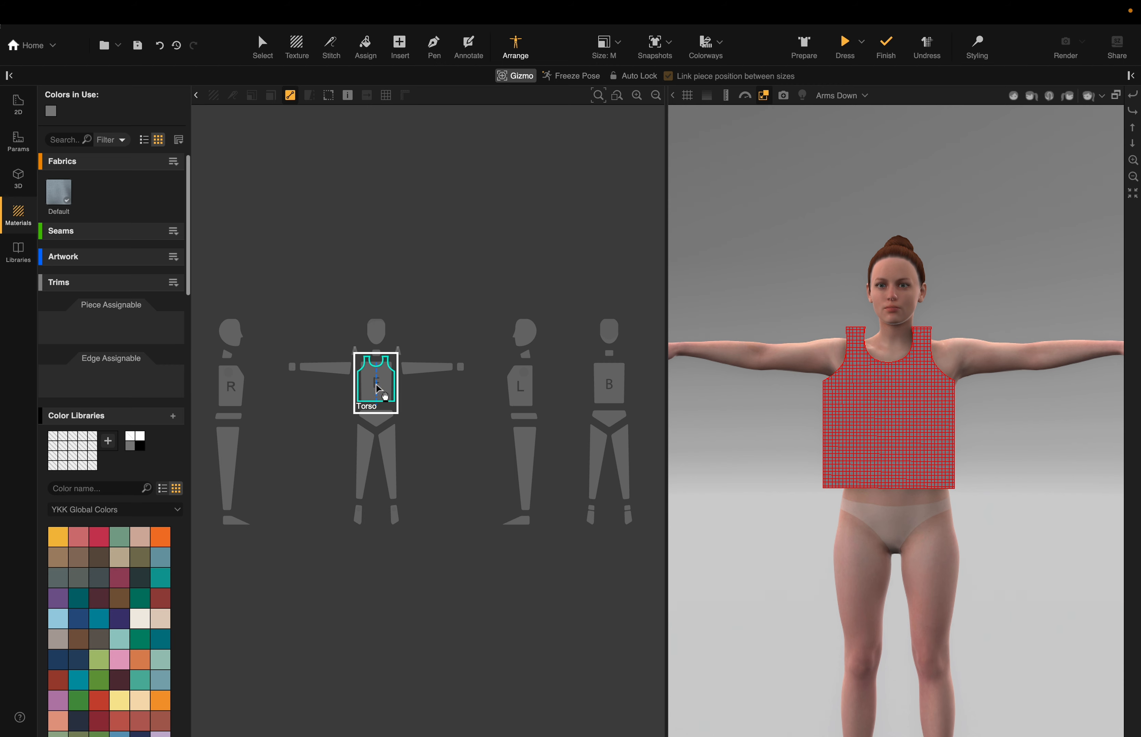
drag(380, 392, 612, 396)
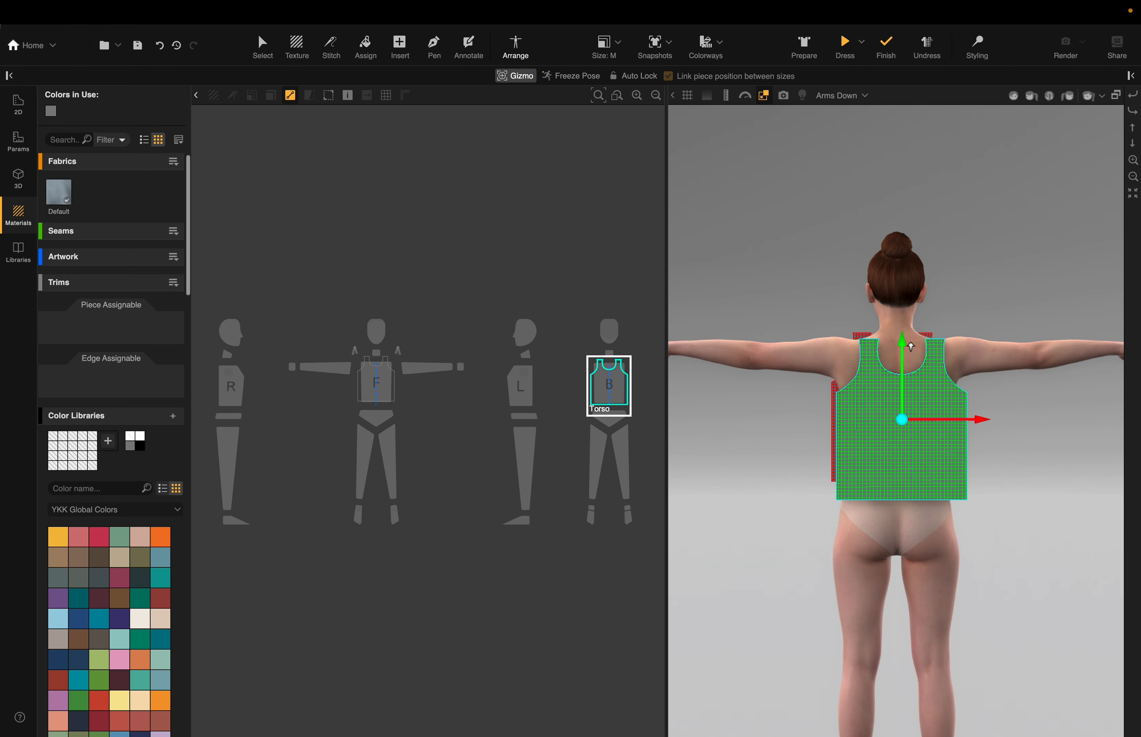
Step: Raise the back piece slightly on the avatar so its height lines up with the front piece
drag(977, 378, 953, 391)
drag(843, 413, 789, 420)
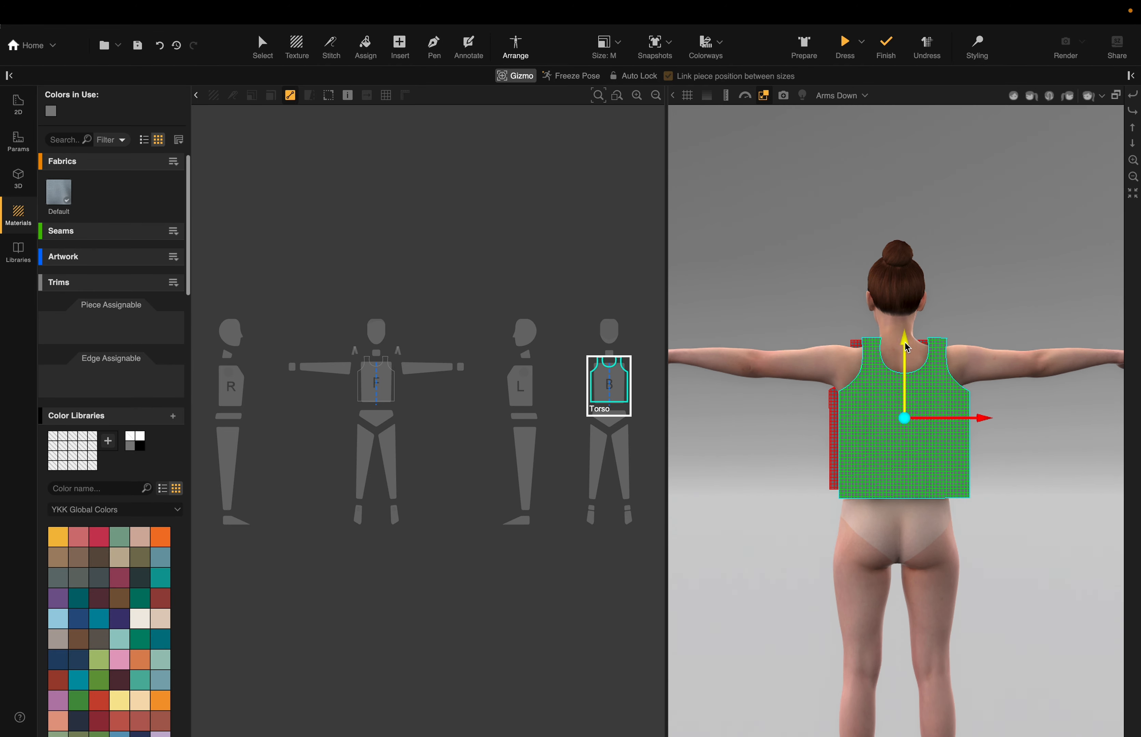
click(647, 473)
drag(688, 449, 1035, 416)
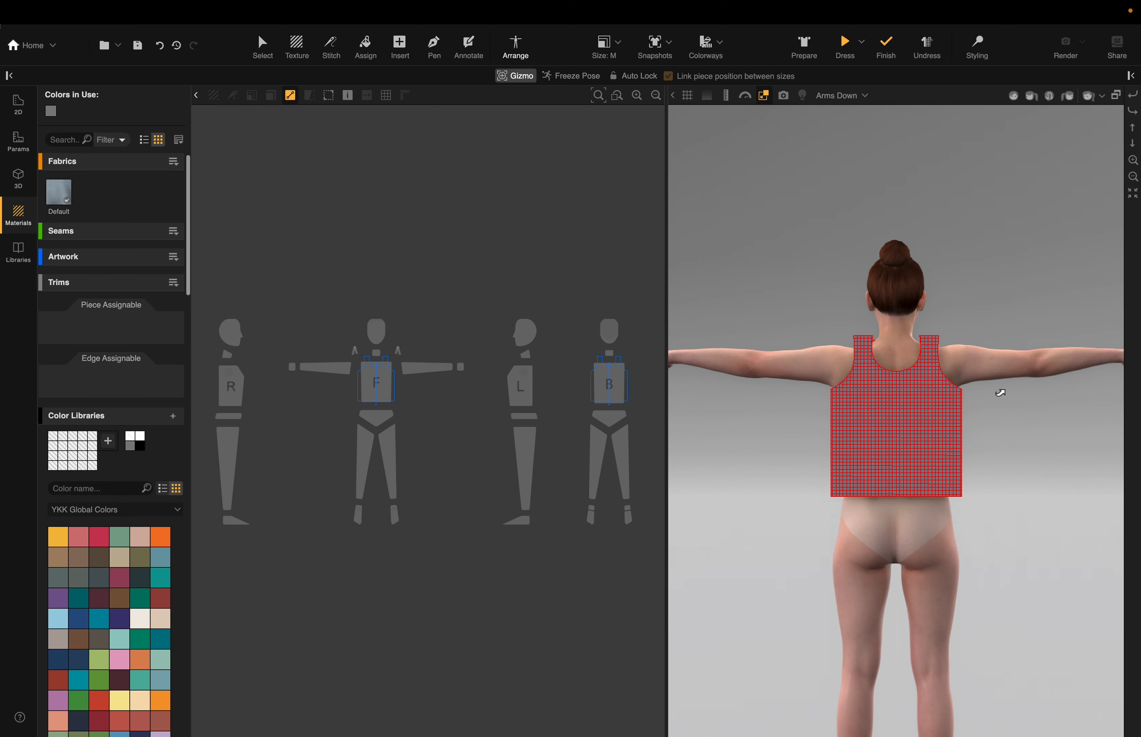
click(901, 364)
mouse_move(901, 364)
mouse_down()
mouse_move(901, 391)
mouse_move(904, 320)
mouse_move(903, 357)
mouse_up()
drag(768, 425, 773, 423)
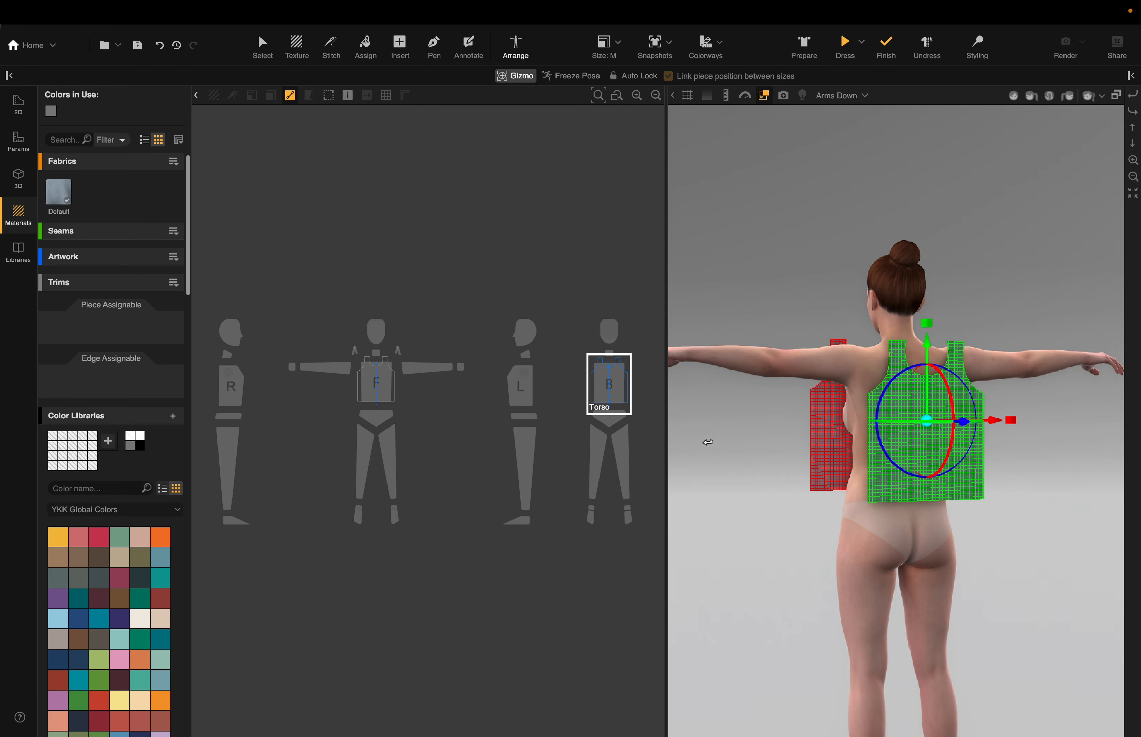
Step: Stitch the front piece's side edge to the matching side edge of the back piece, joining both side seams symmetrically
click(707, 442)
click(708, 441)
click(708, 439)
click(706, 430)
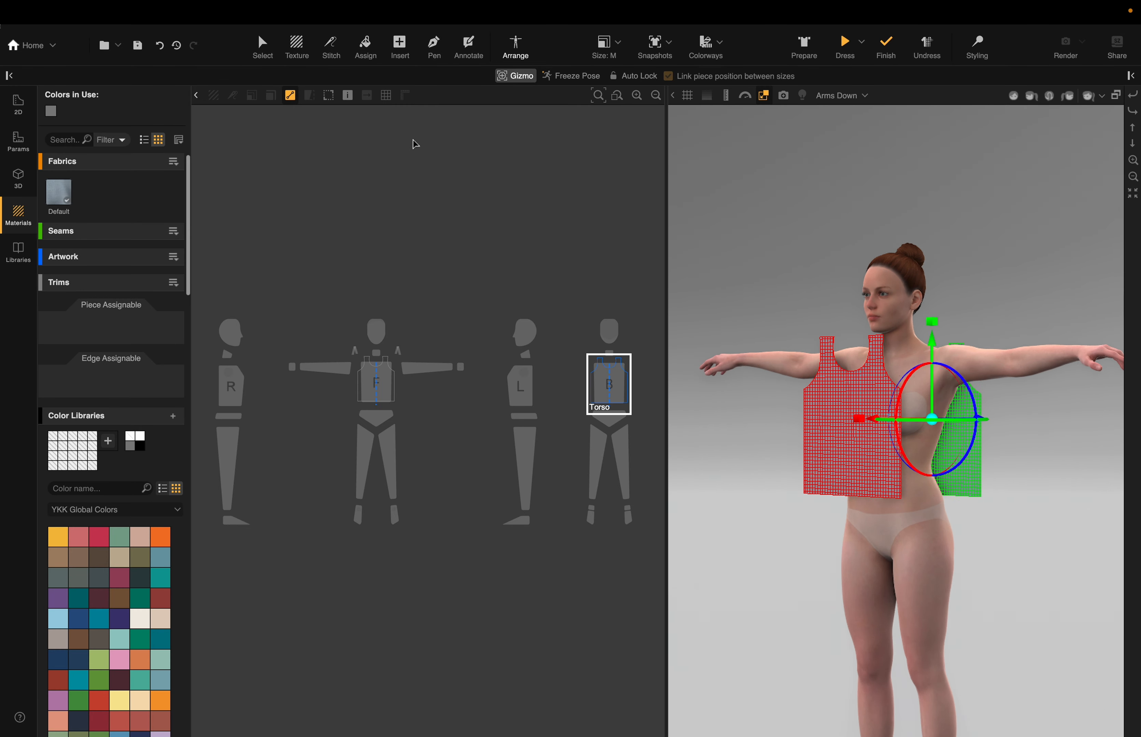
click(330, 47)
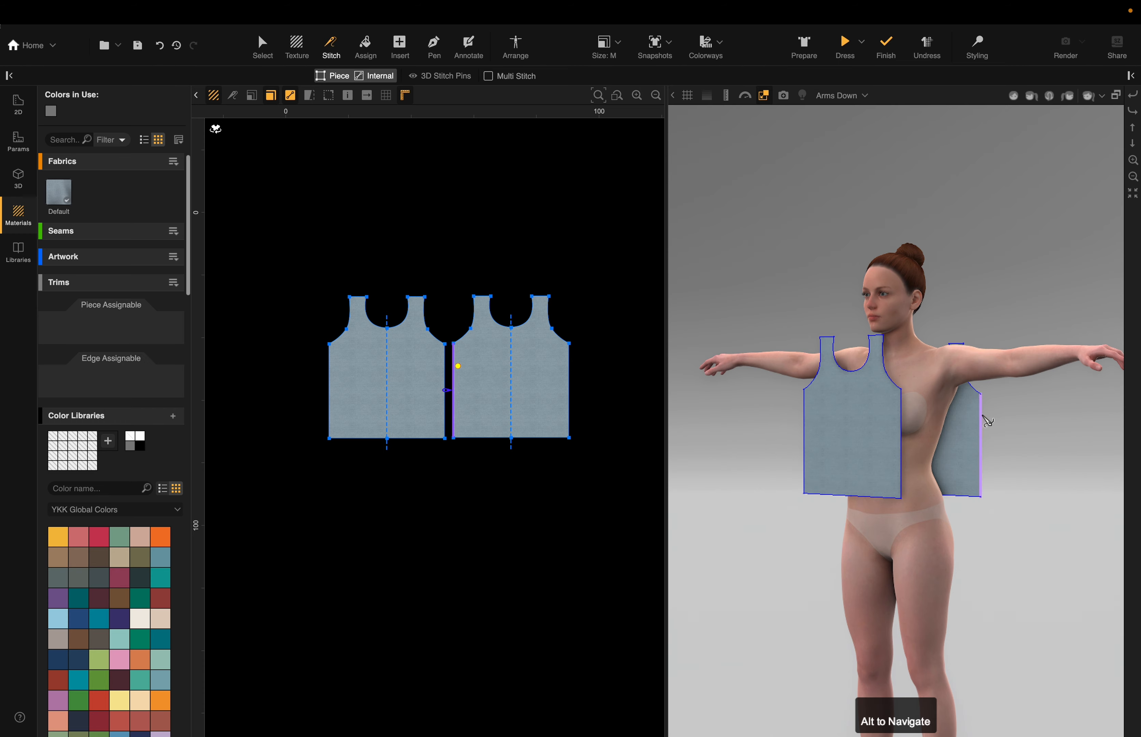
click(903, 422)
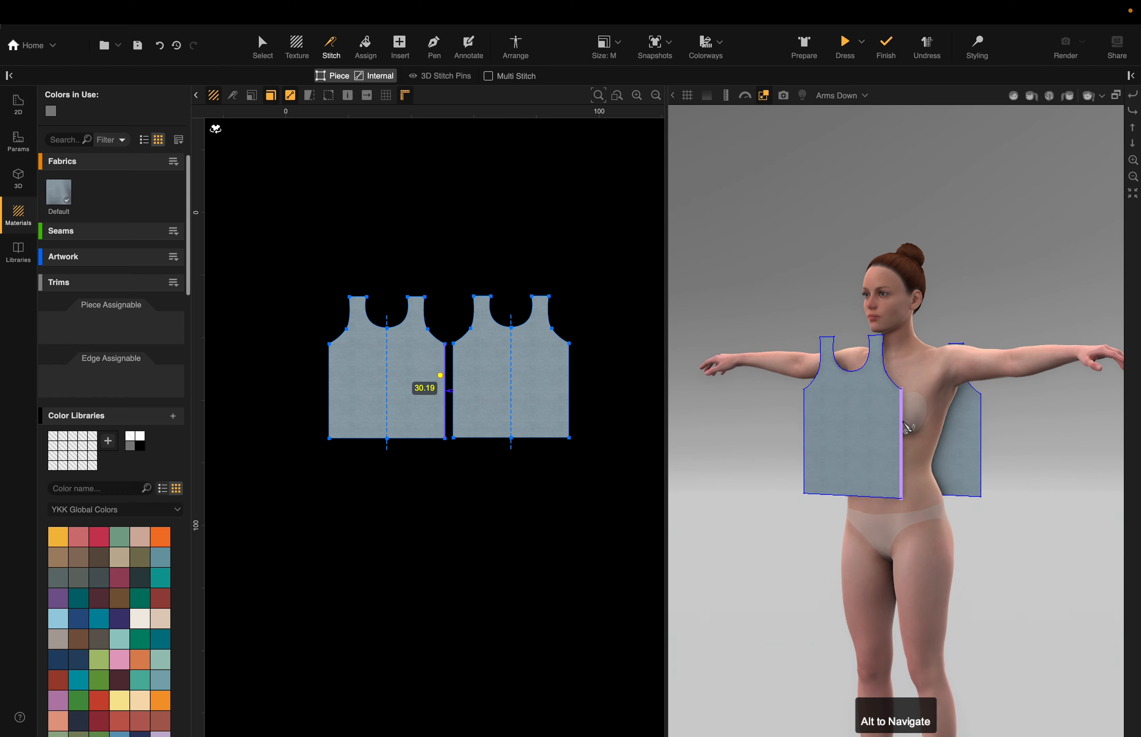
click(986, 430)
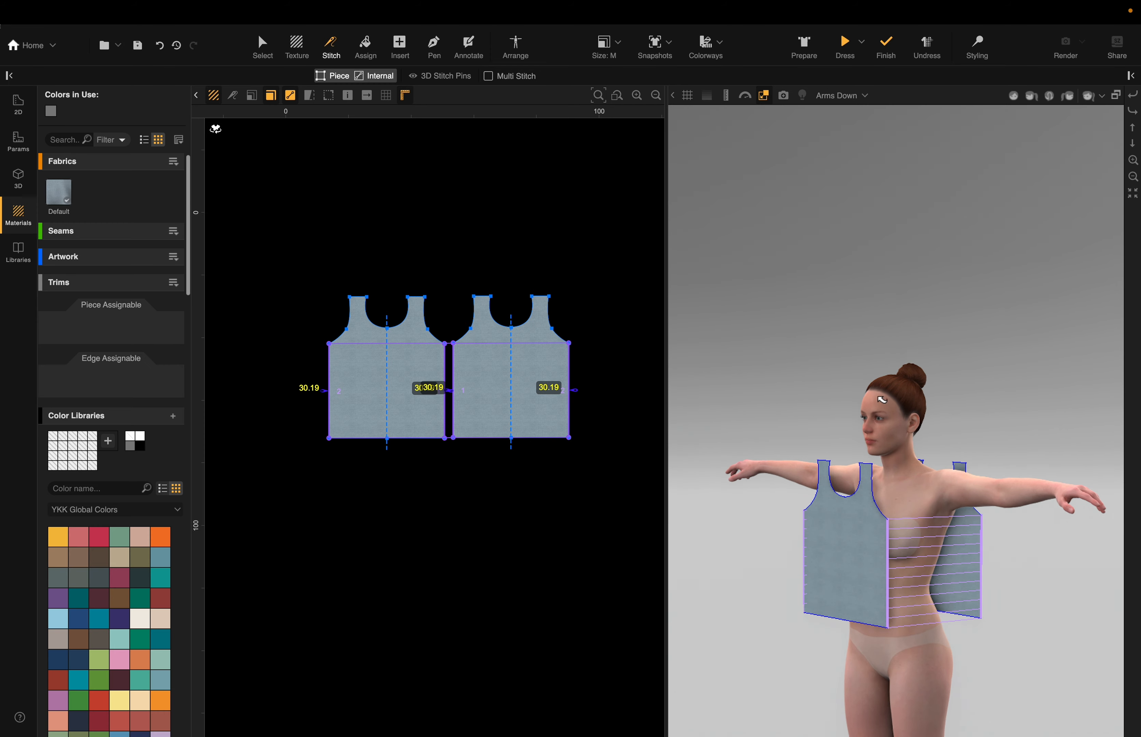
Step: Stitch the 5.5 cm front shoulder edges to the back shoulder edges and check the seams from both sides
click(892, 458)
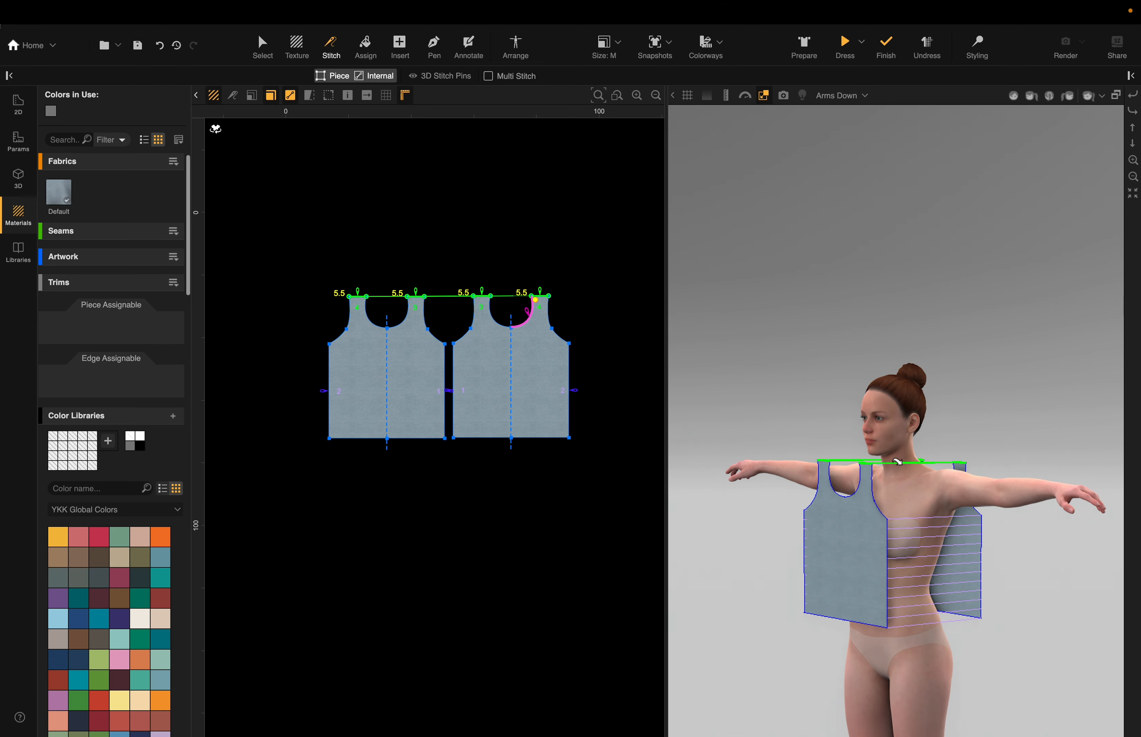
drag(737, 484, 942, 492)
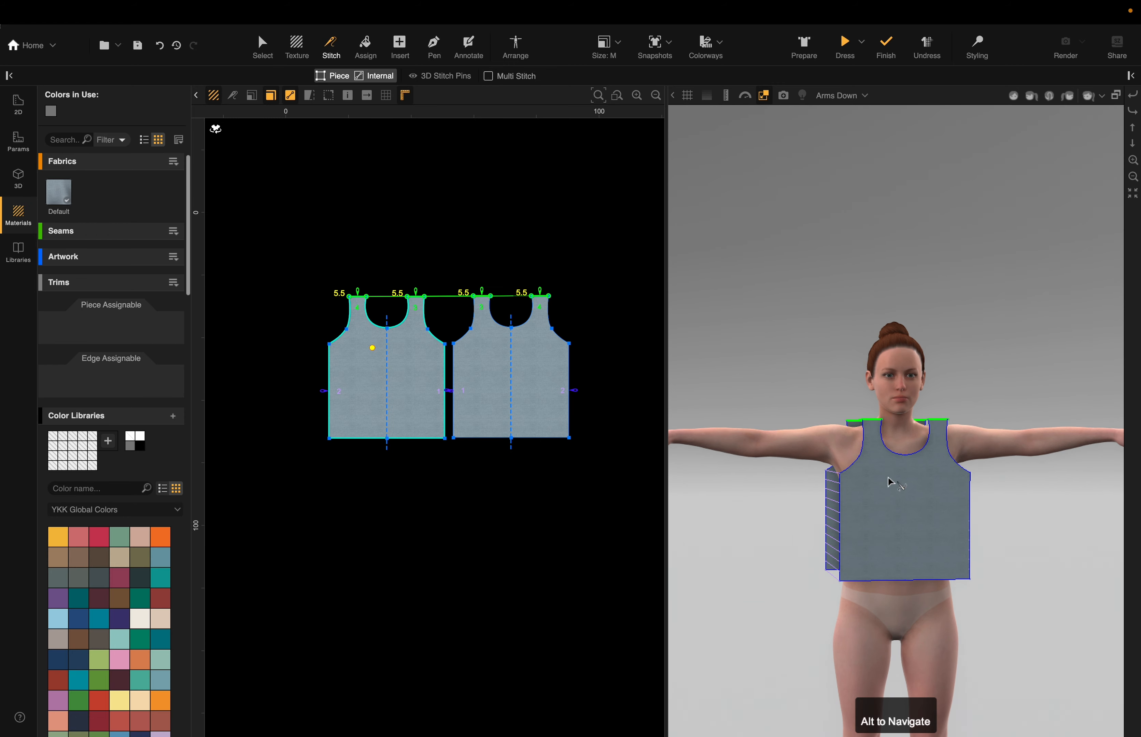
drag(728, 514, 730, 512)
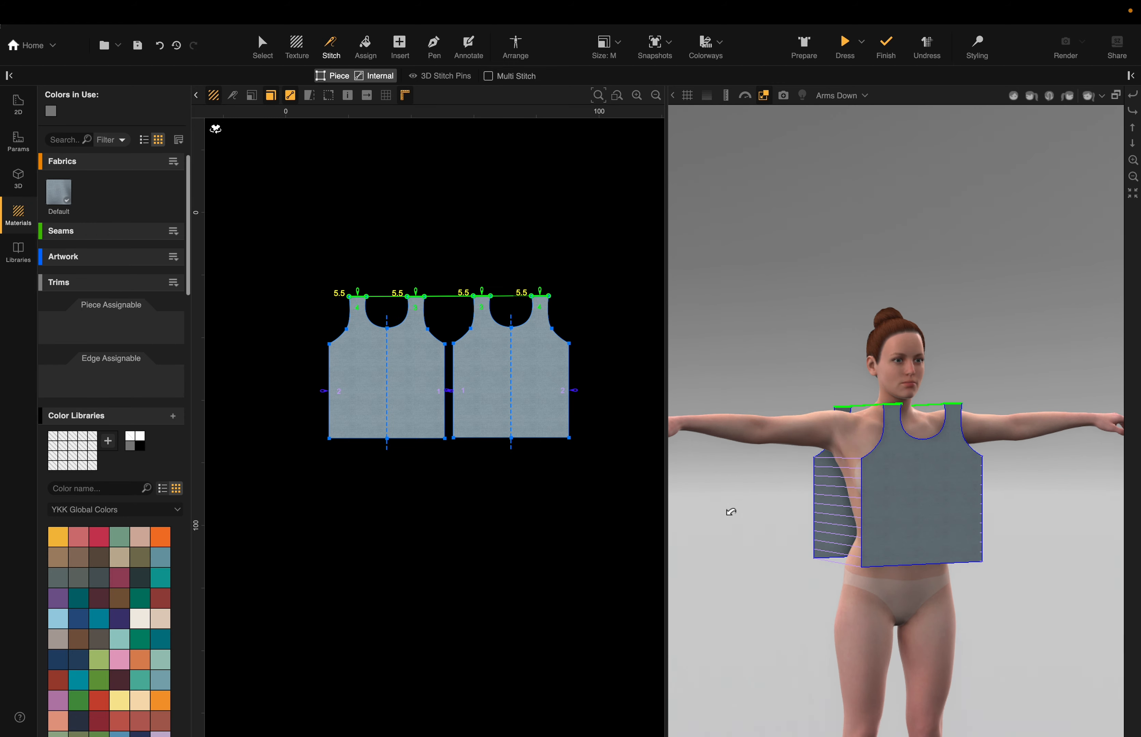
drag(1079, 511, 938, 470)
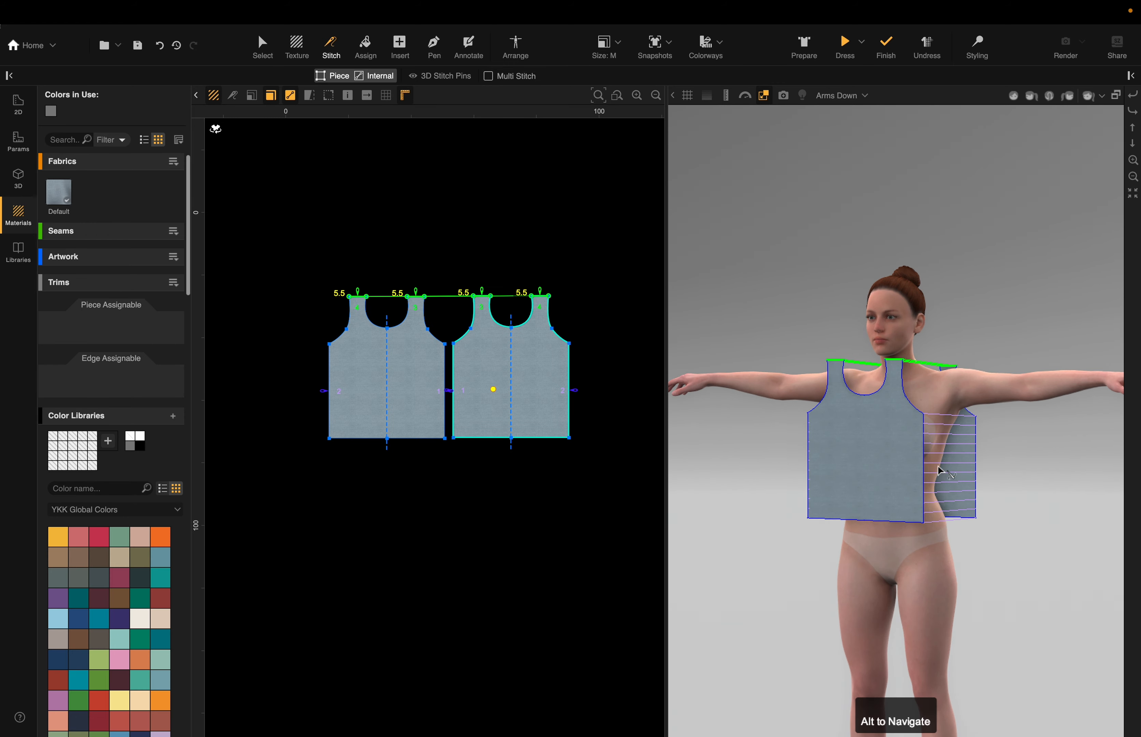
drag(721, 460, 834, 470)
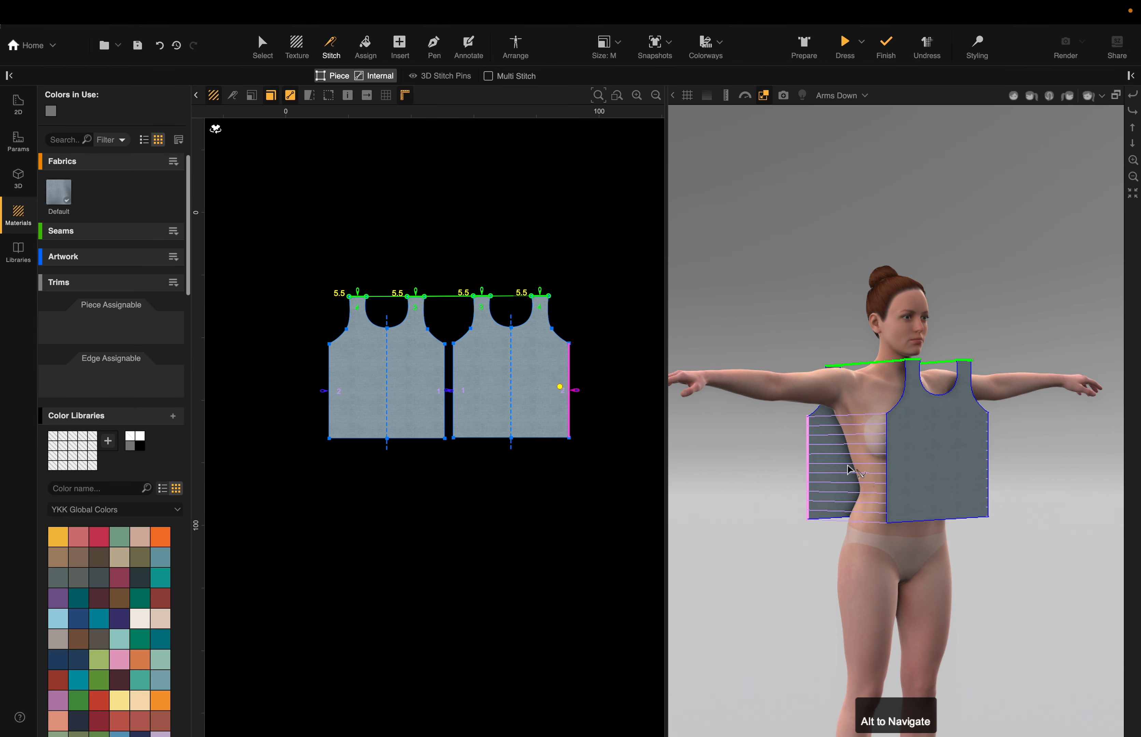
scroll(978, 452, down, 1)
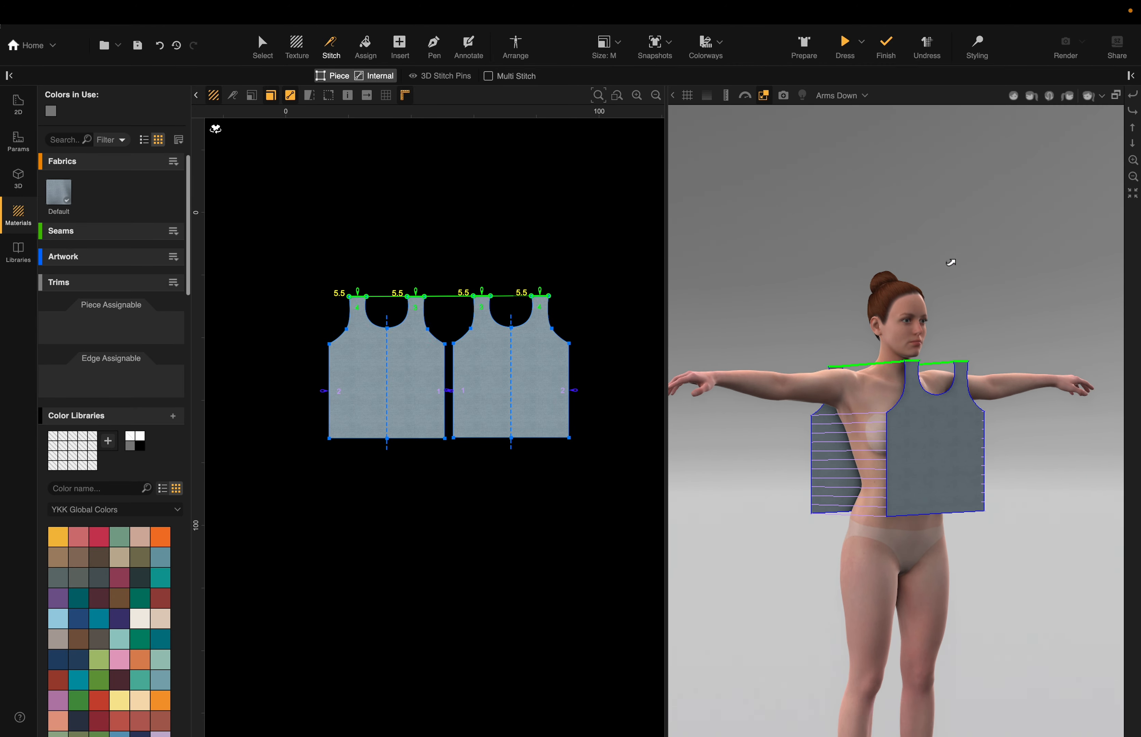
drag(1084, 408, 1046, 409)
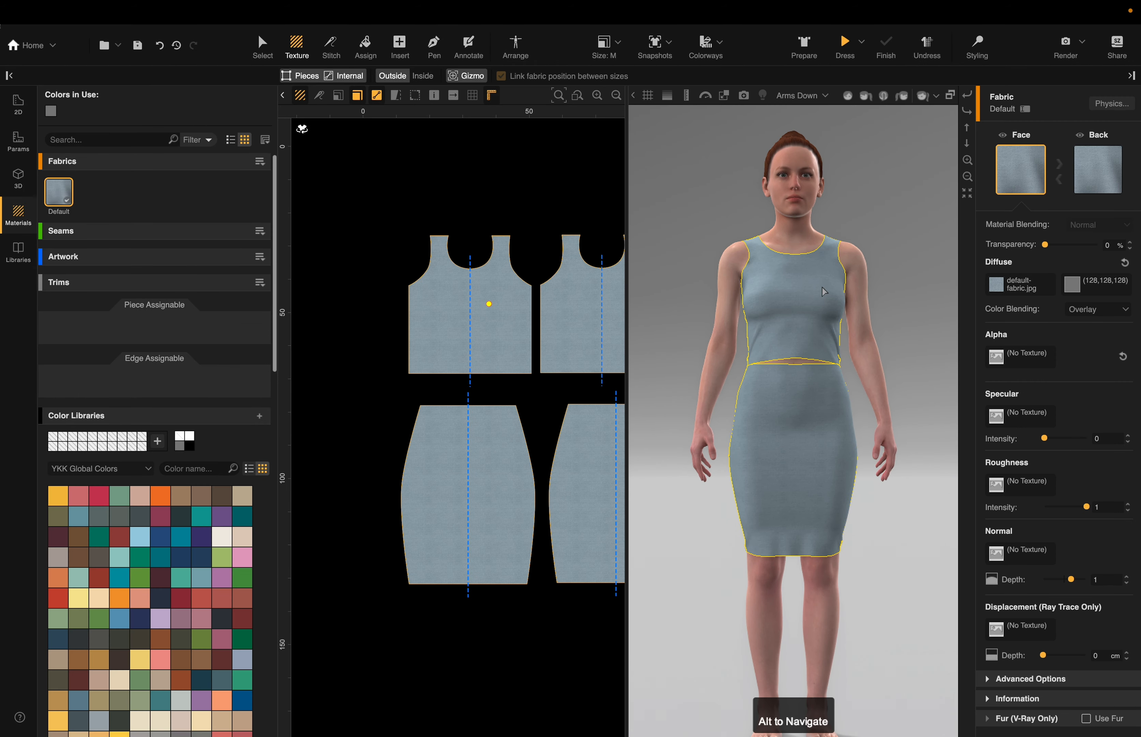
middle_drag(550, 180, 468, 165)
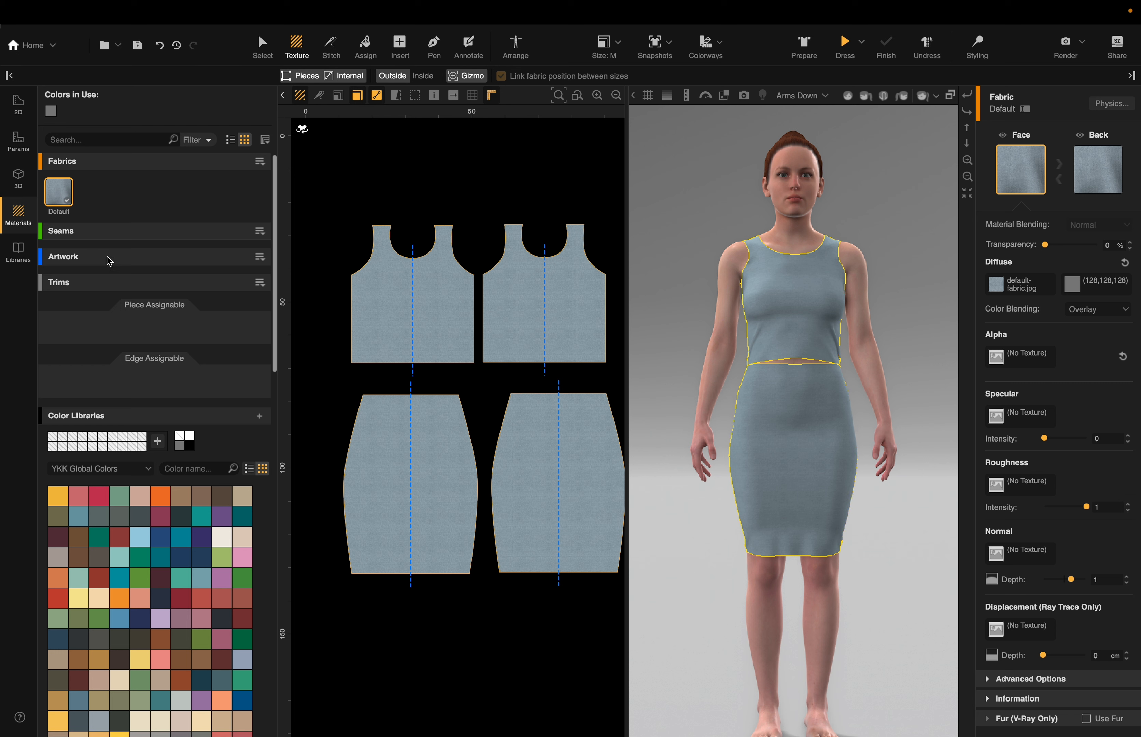
Step: Open the material libraries, choose the Knits source, and look through its jersey, rib, mesh, terry and fleece fabrics
mouse_move(75, 197)
click(18, 250)
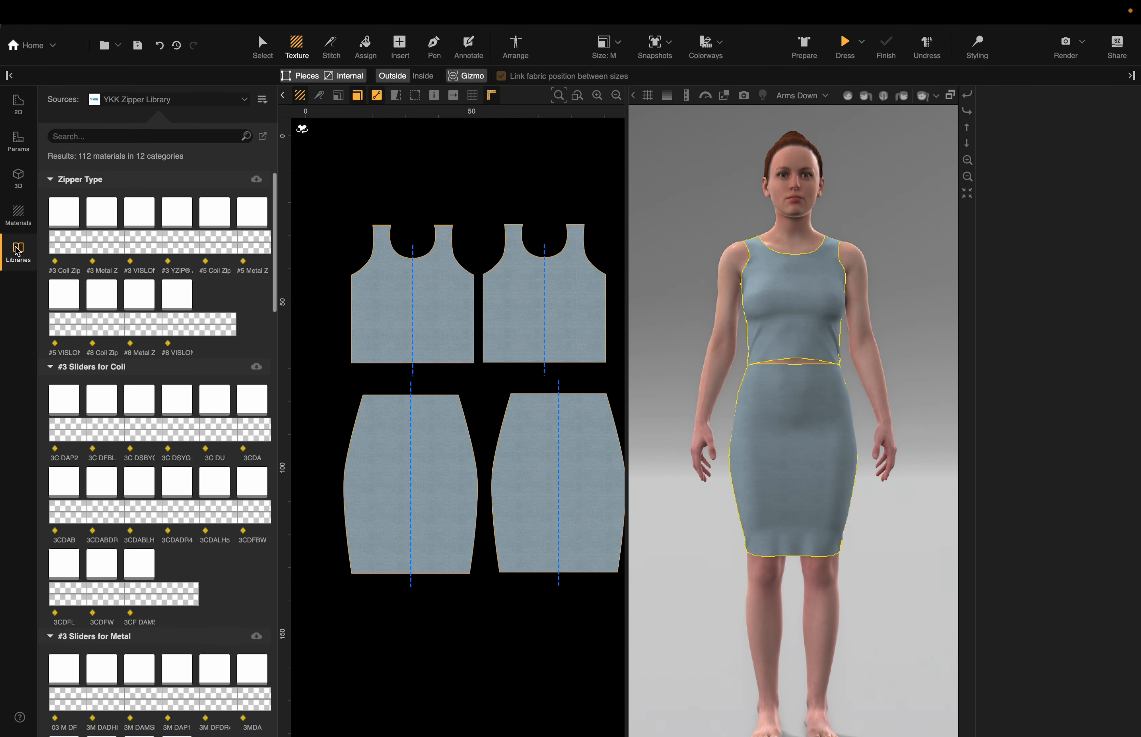
click(194, 98)
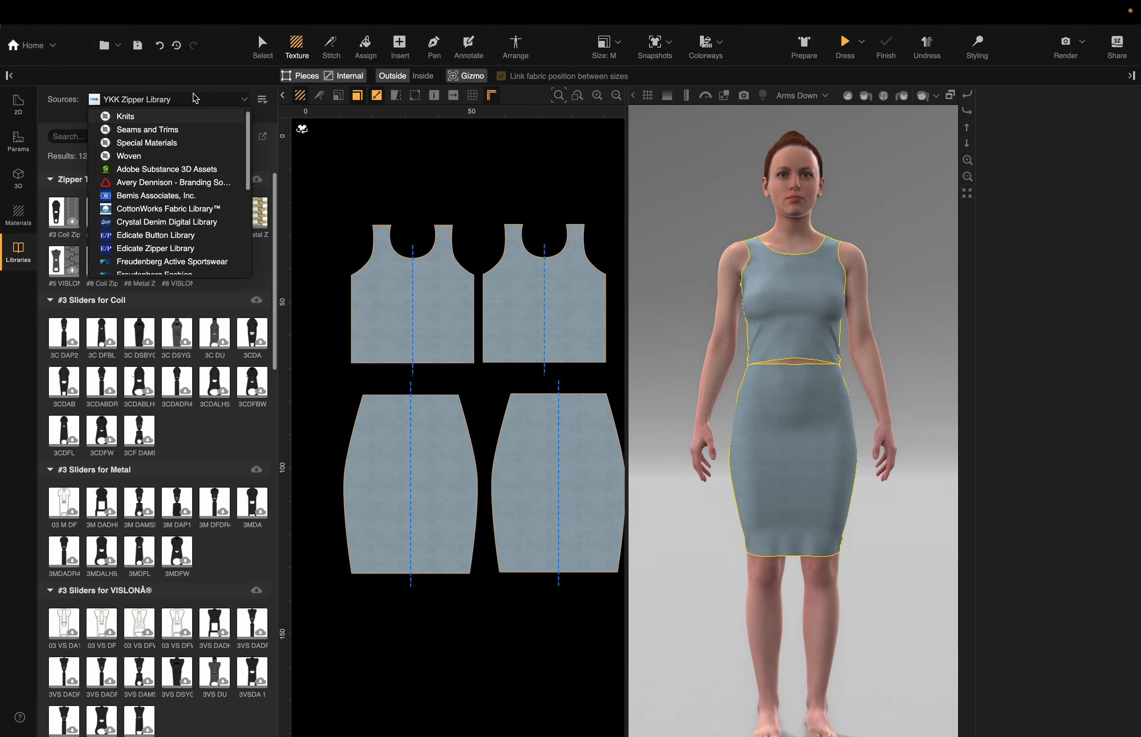
click(162, 120)
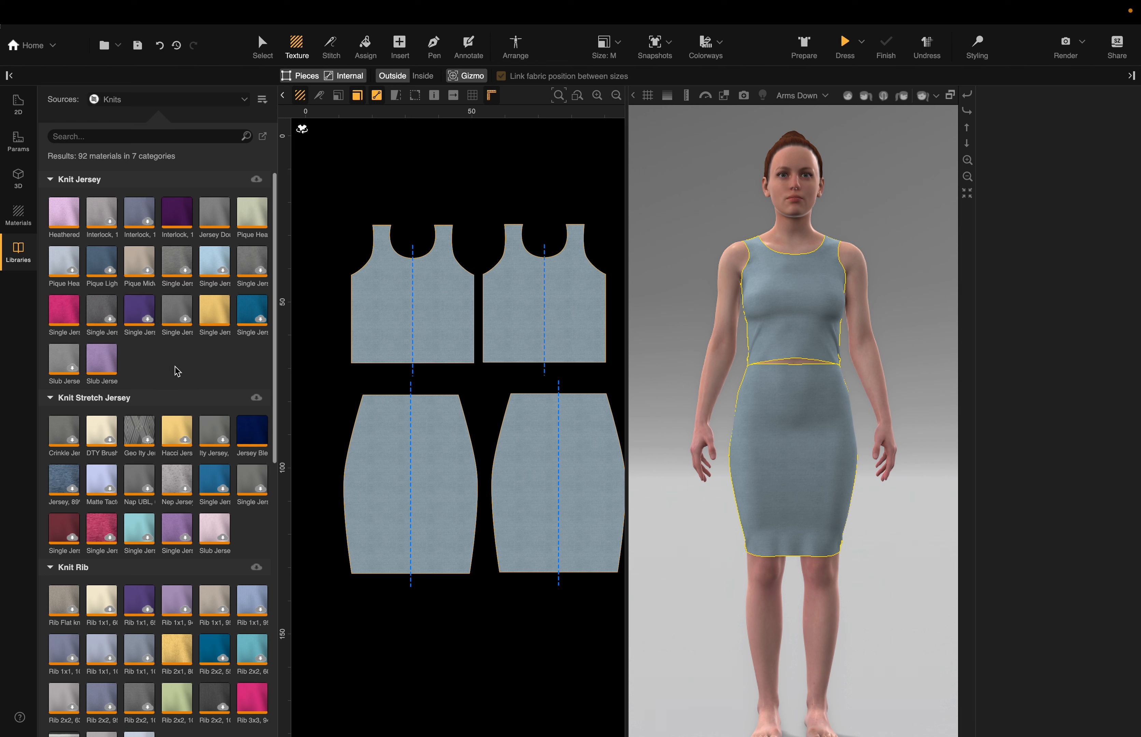
scroll(174, 370, down, 3)
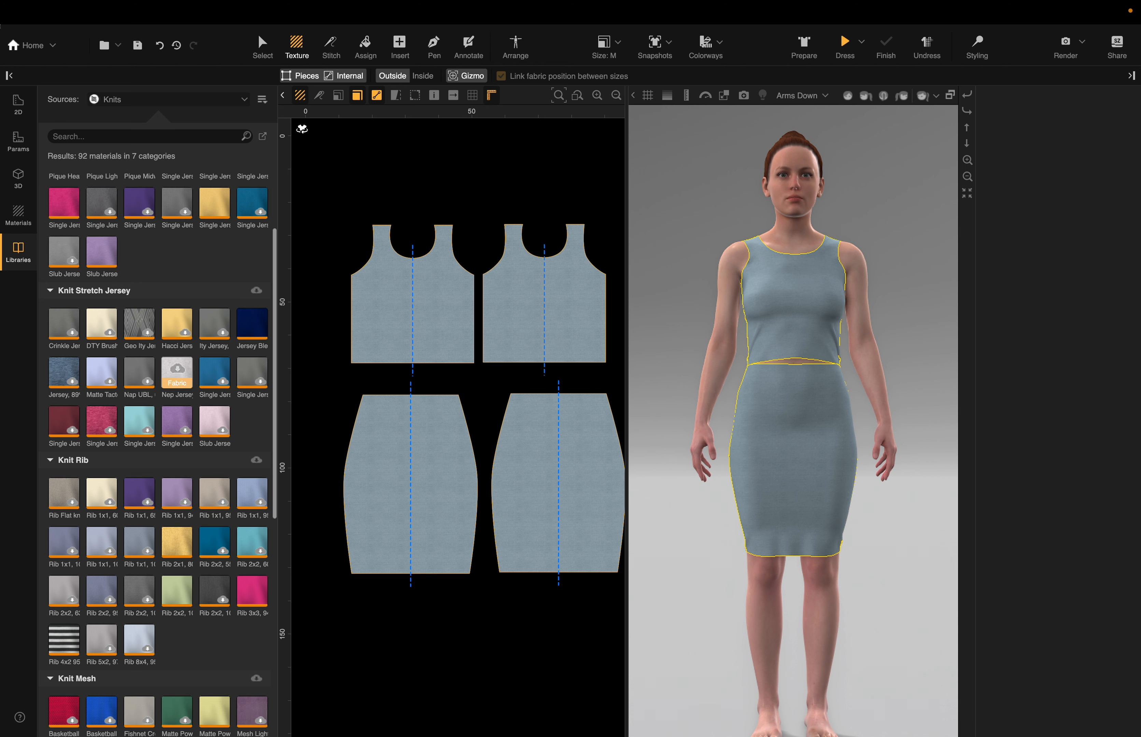
scroll(176, 370, down, 6)
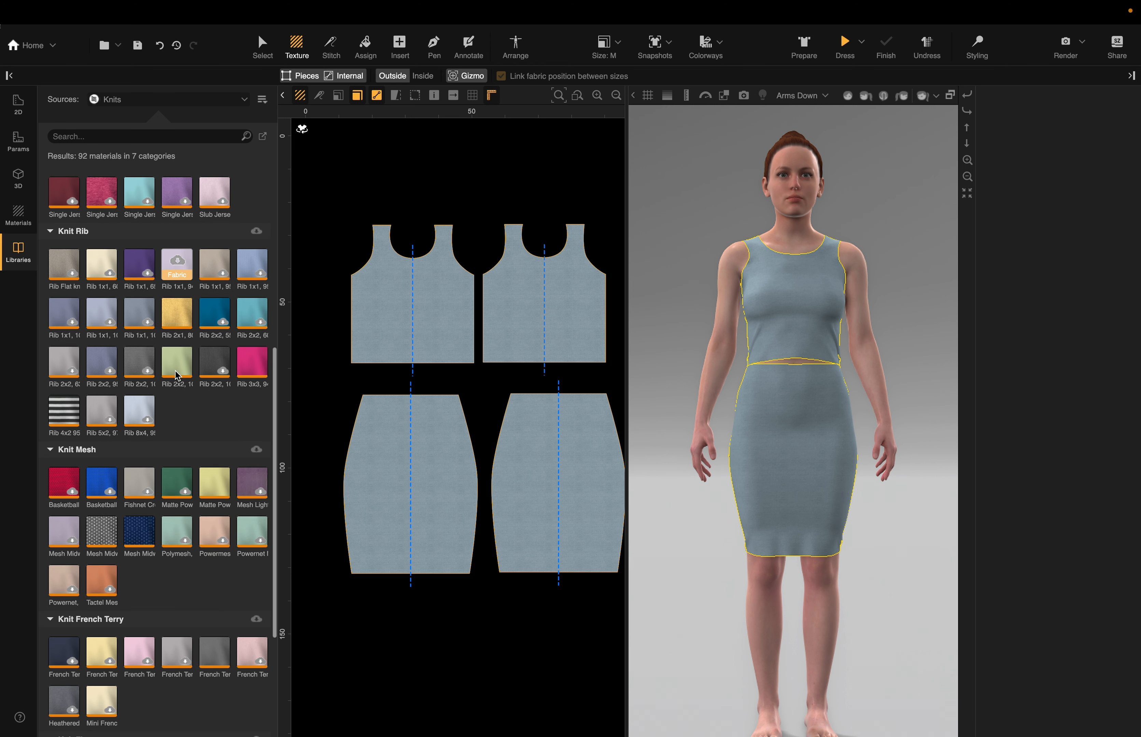
scroll(177, 460, down, 5)
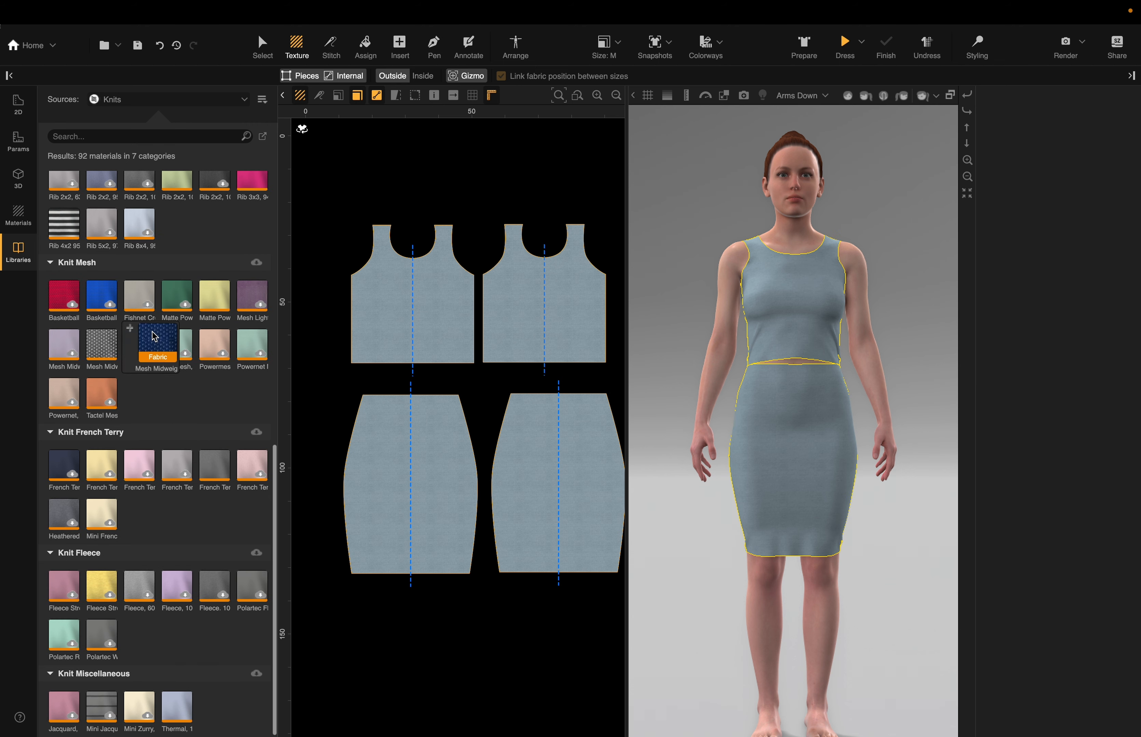
Step: Switch the library source to Special Materials and examine the available fabrics, such as Gold, Mood and Pink Glitter
click(172, 98)
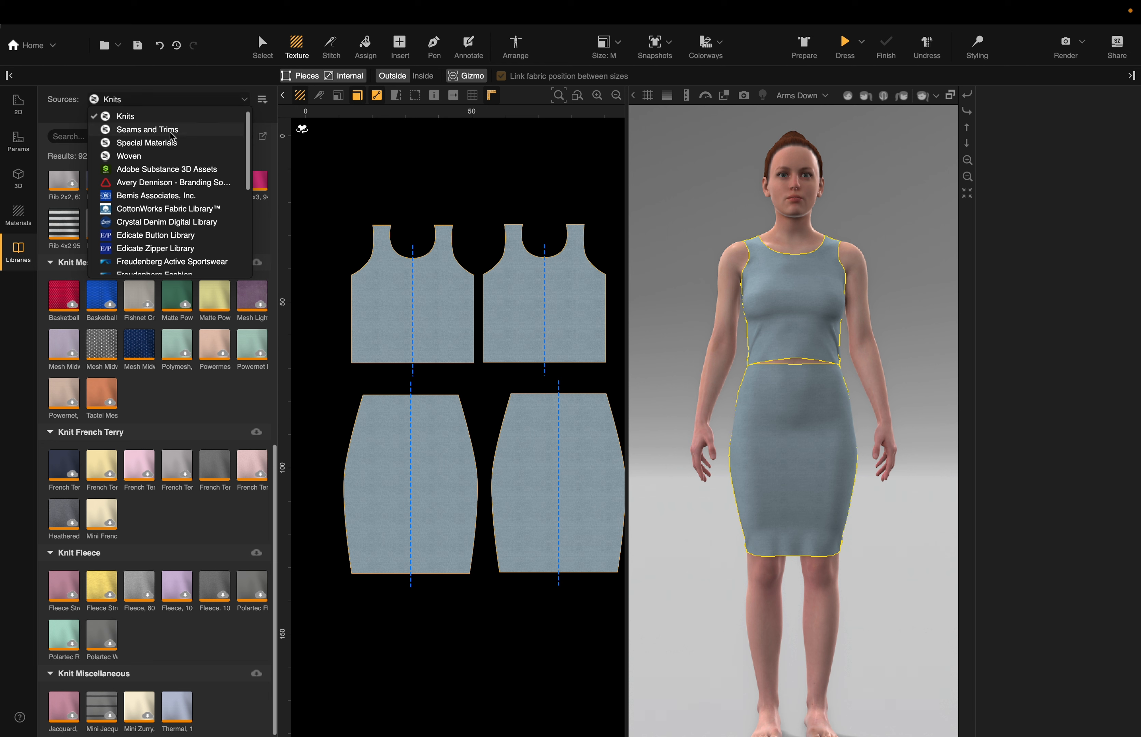
click(164, 146)
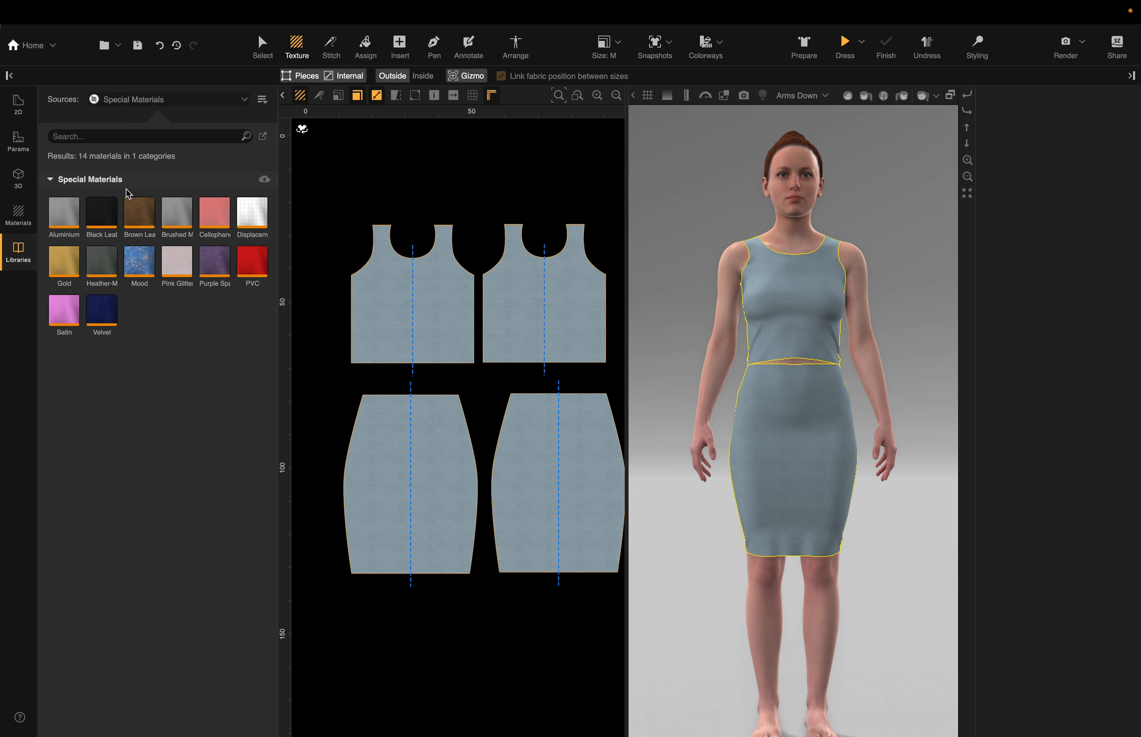
mouse_move(70, 210)
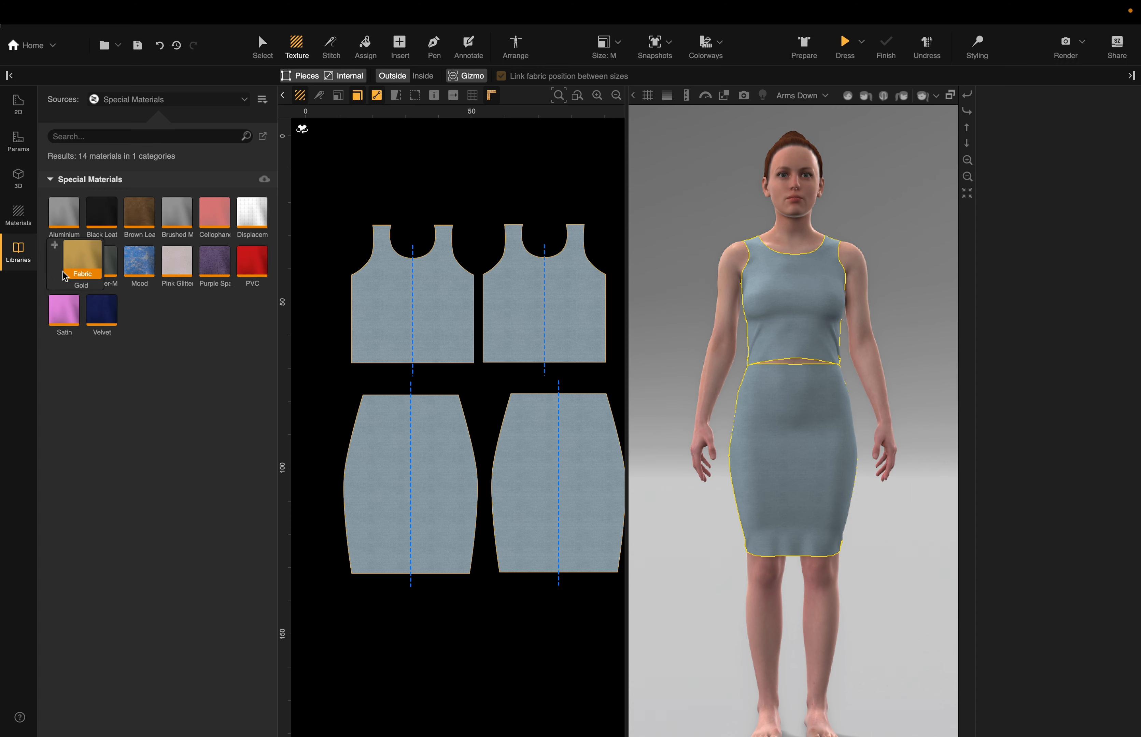
mouse_move(76, 327)
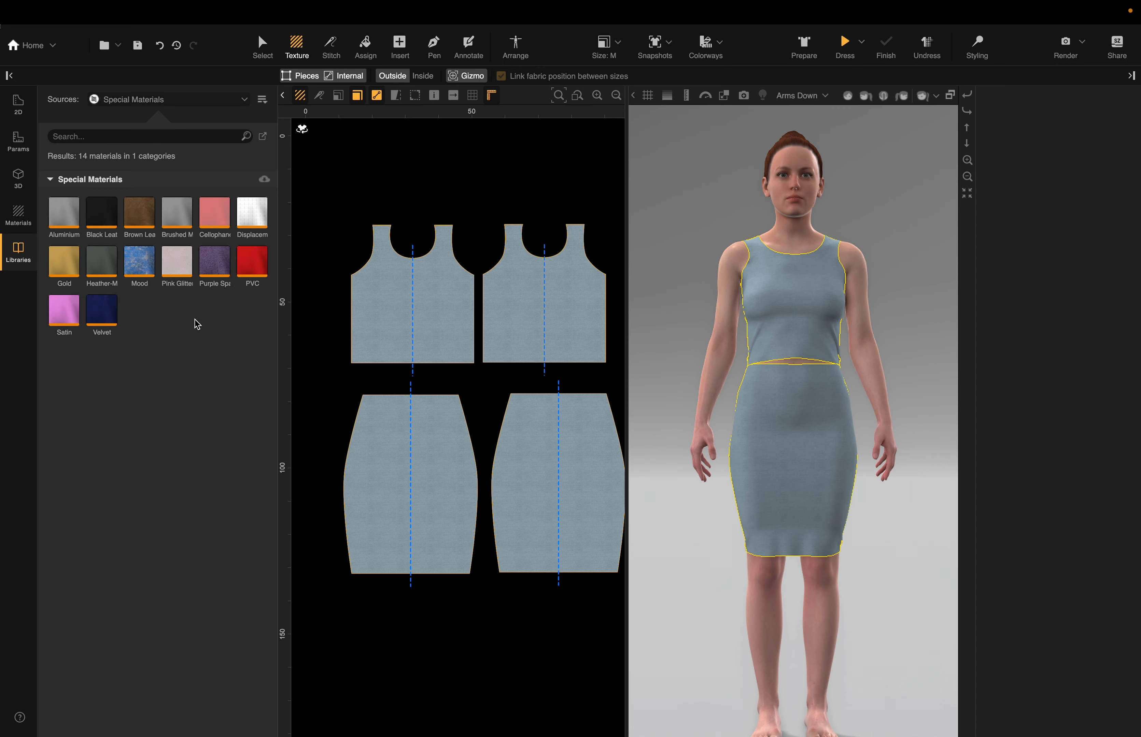
mouse_move(172, 216)
mouse_move(155, 283)
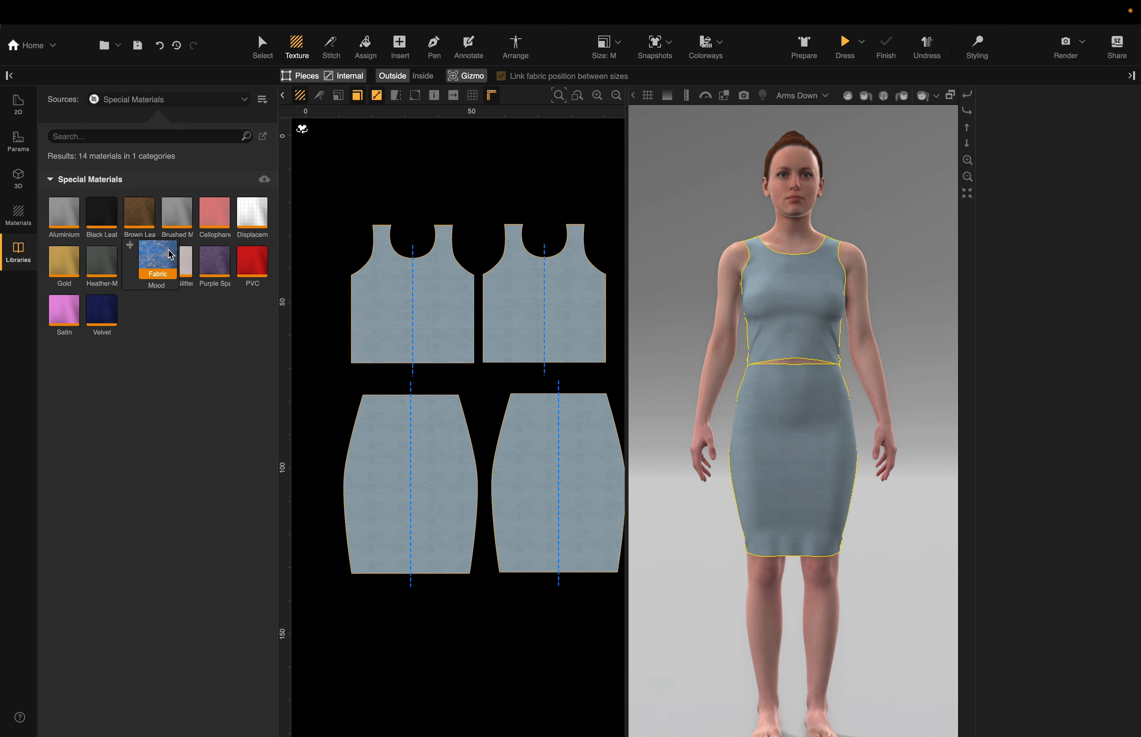
mouse_move(249, 220)
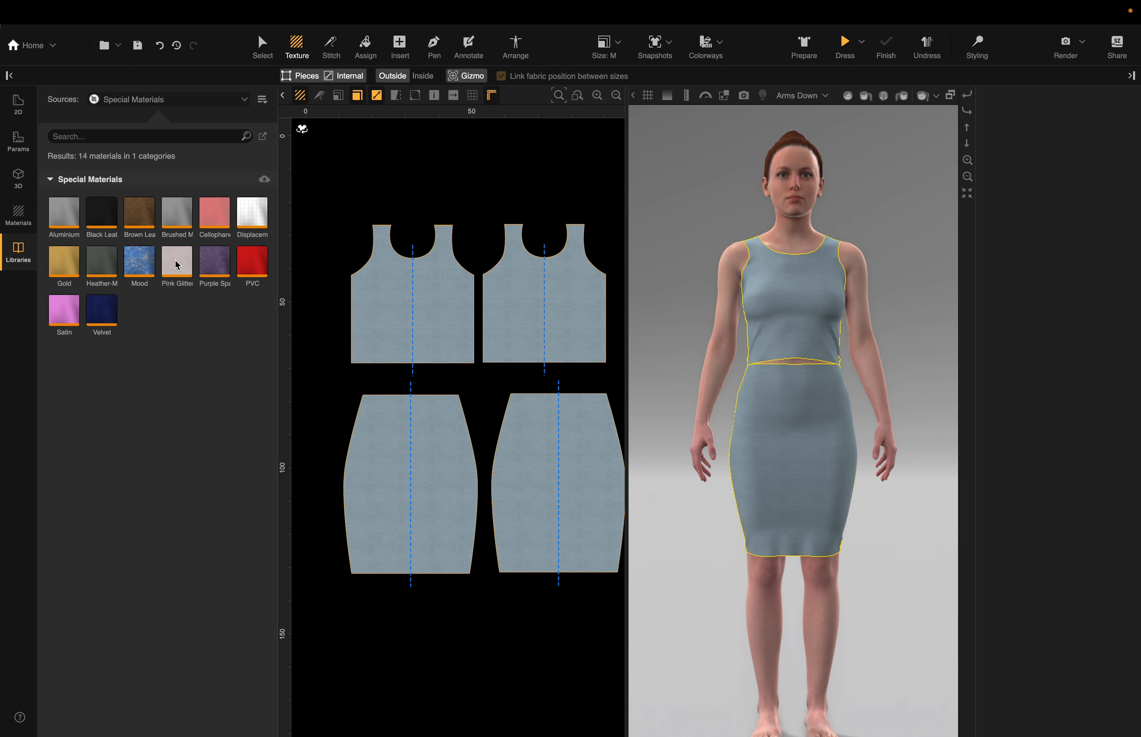
mouse_move(181, 266)
Step: Add the Gold, PVC, Black Leather, Aluminium, Velvet and Satin fabrics to the garment's materials and show its fabric list
mouse_move(62, 268)
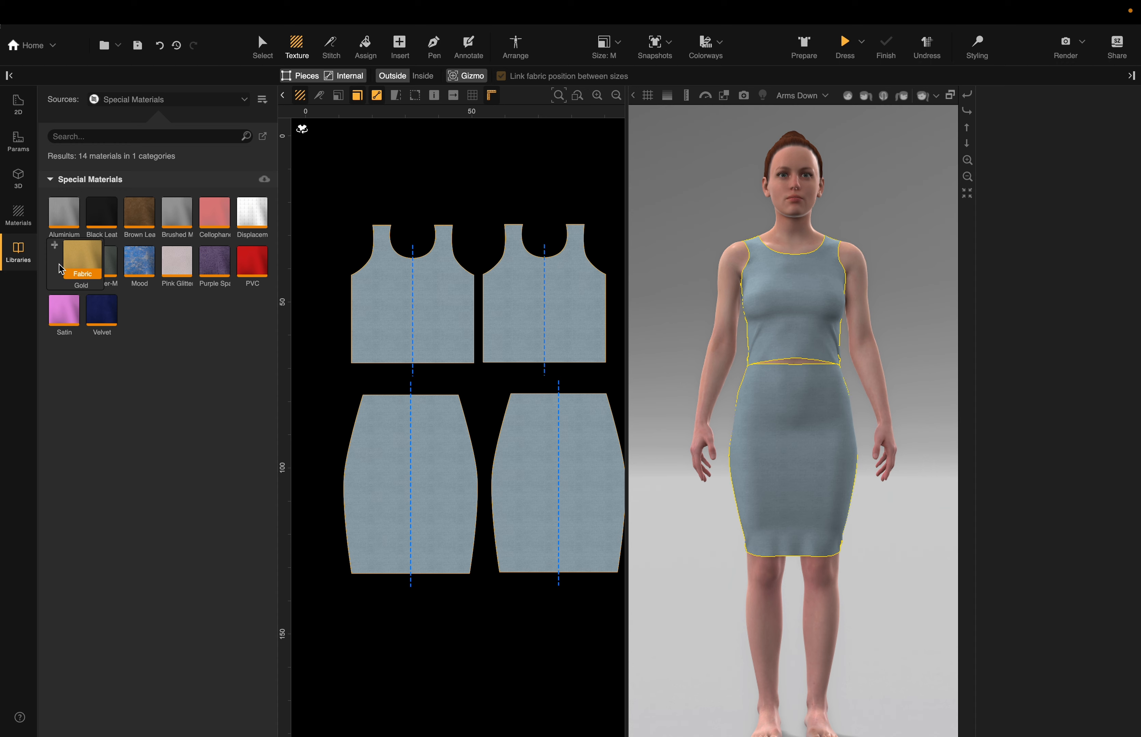
click(53, 246)
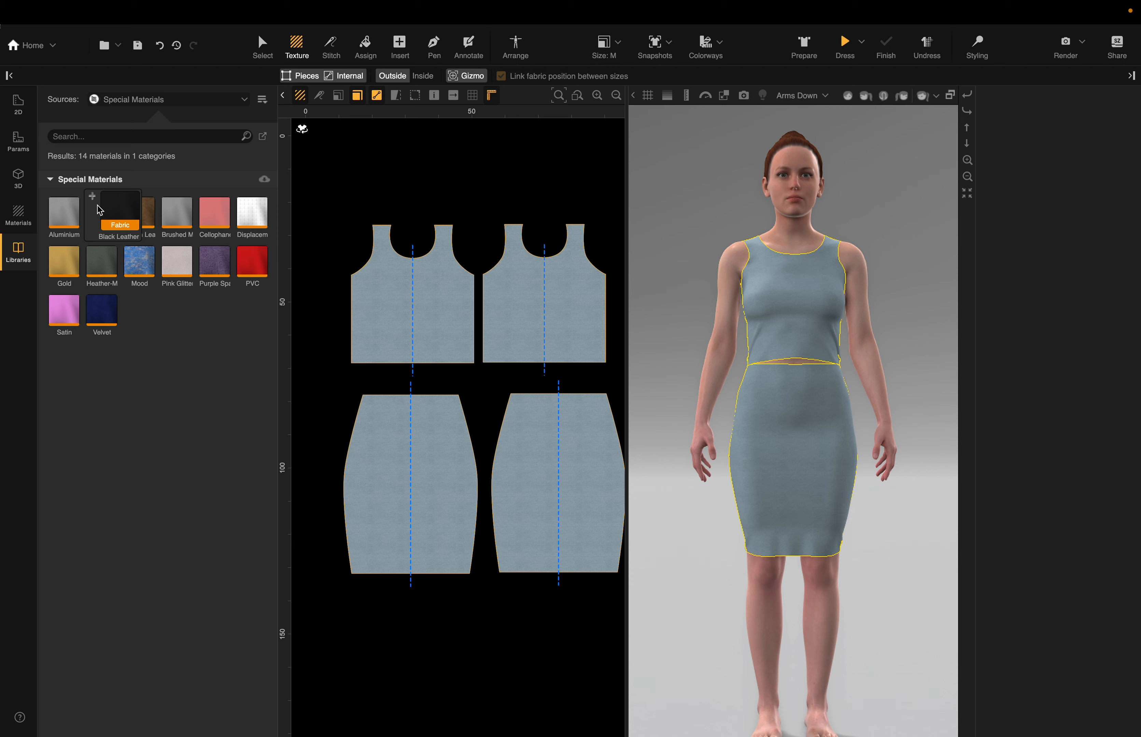
click(56, 200)
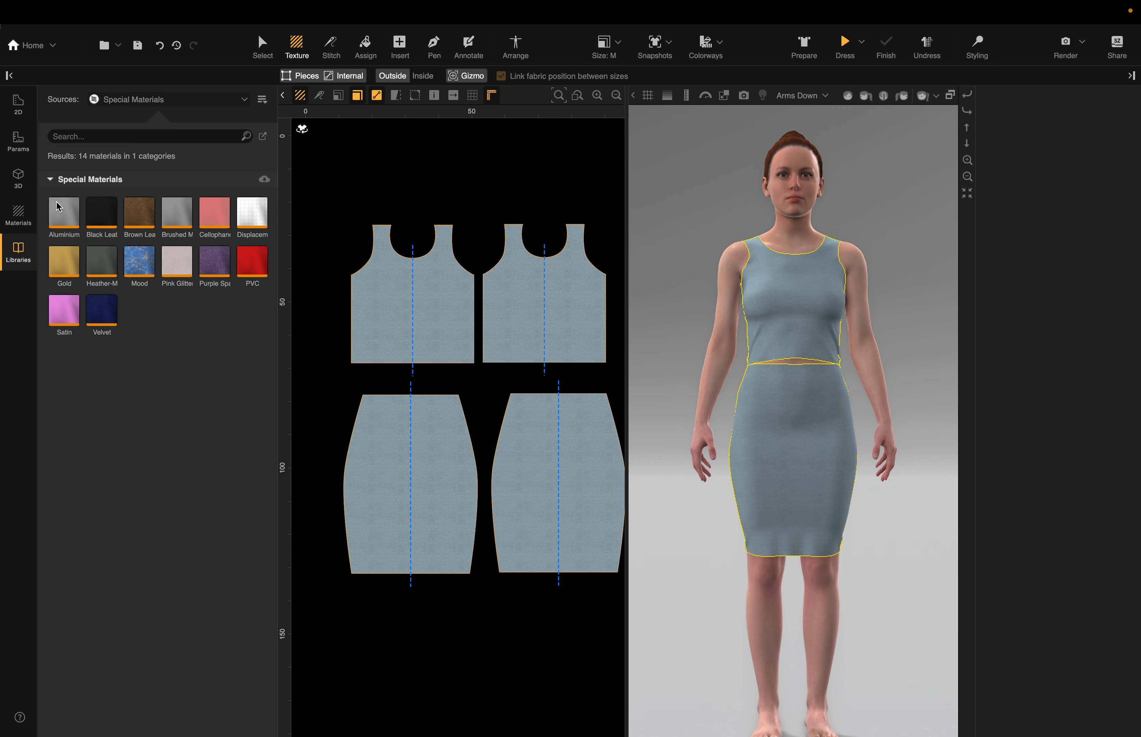
click(94, 294)
click(53, 303)
mouse_move(101, 316)
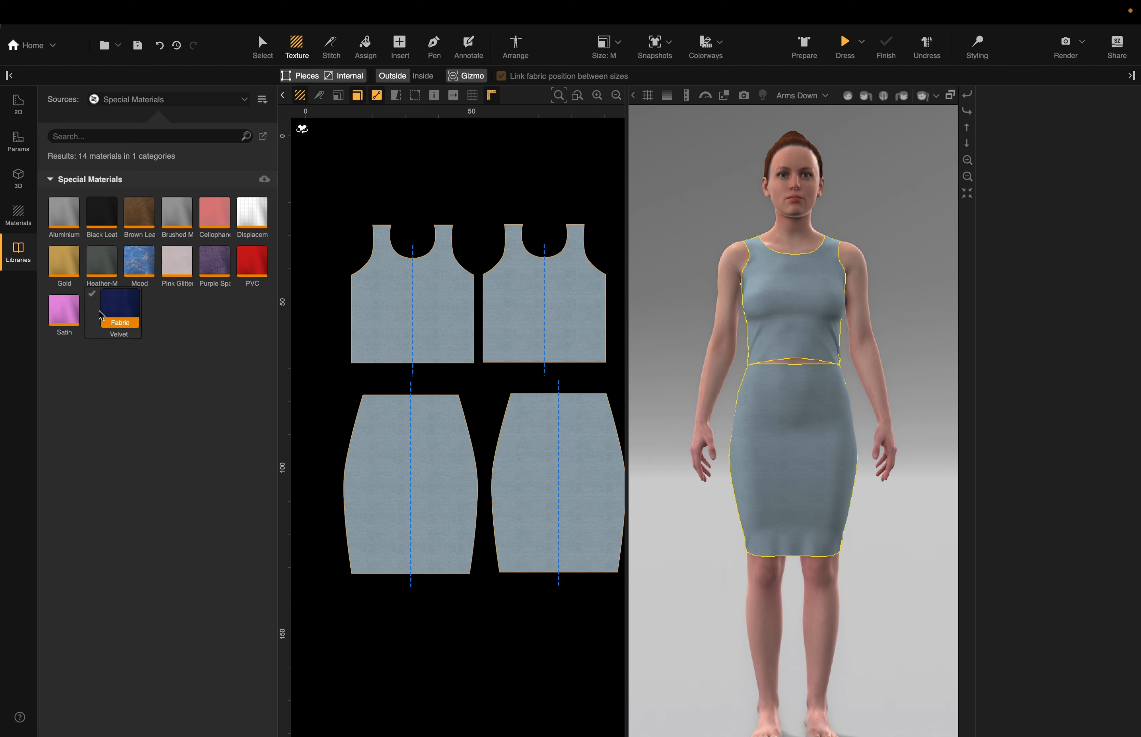
click(149, 100)
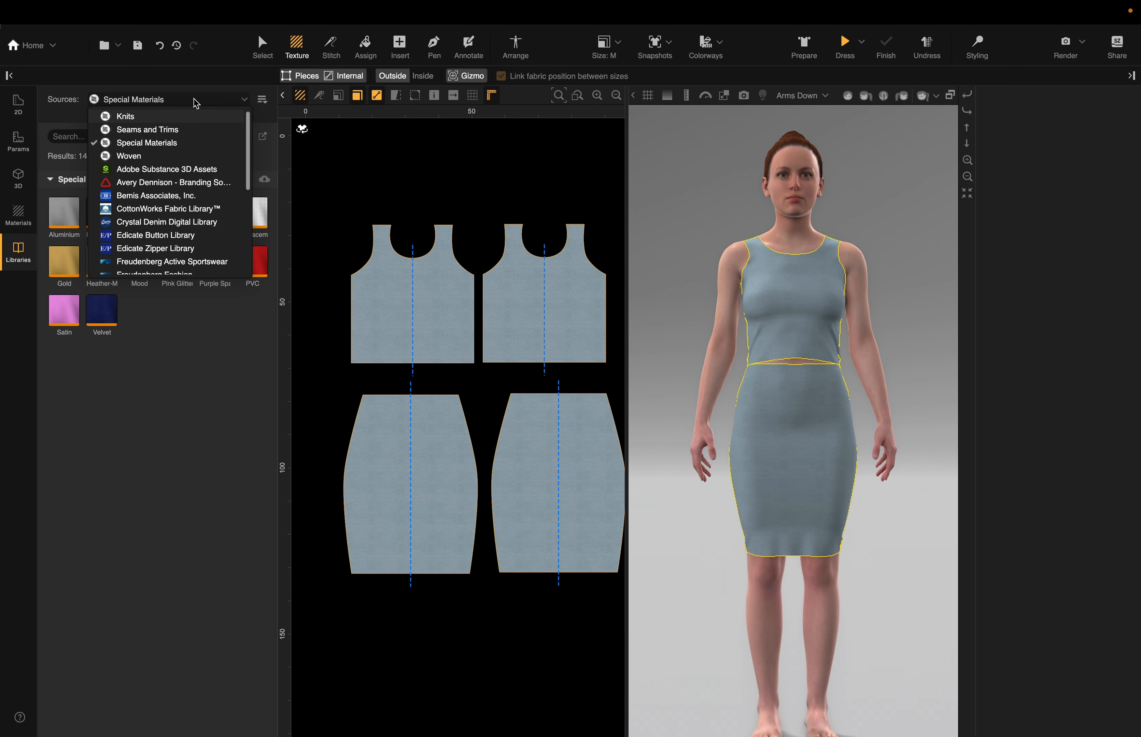
click(168, 352)
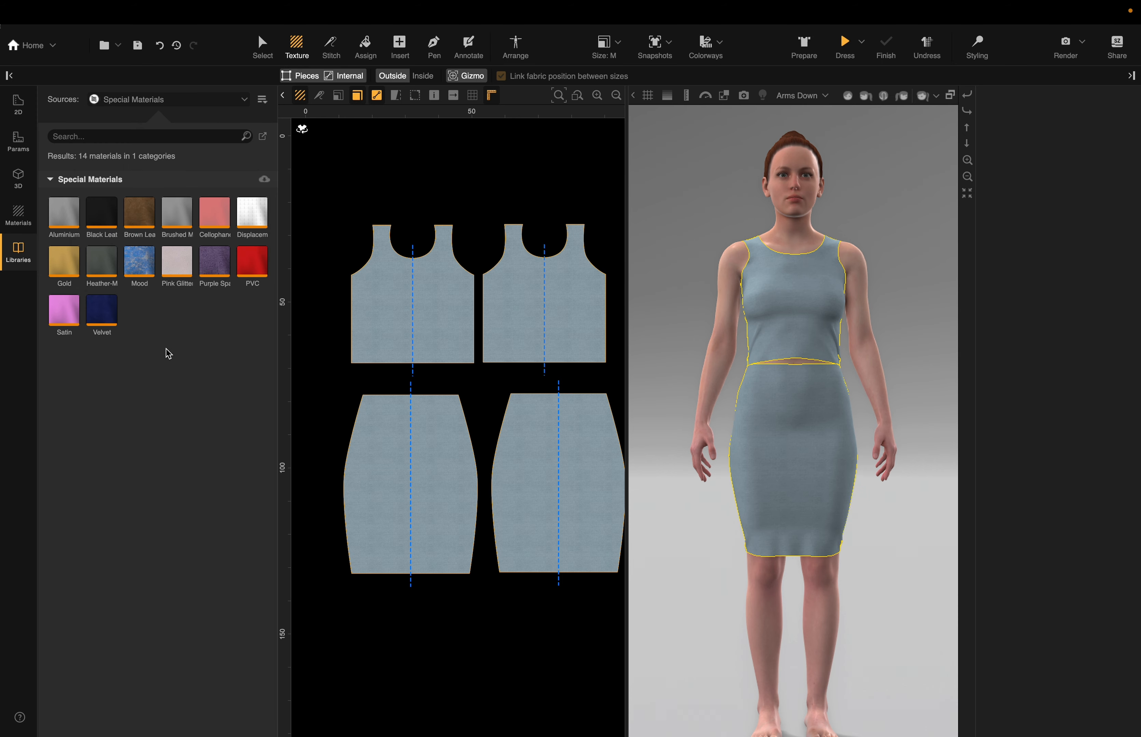
click(24, 224)
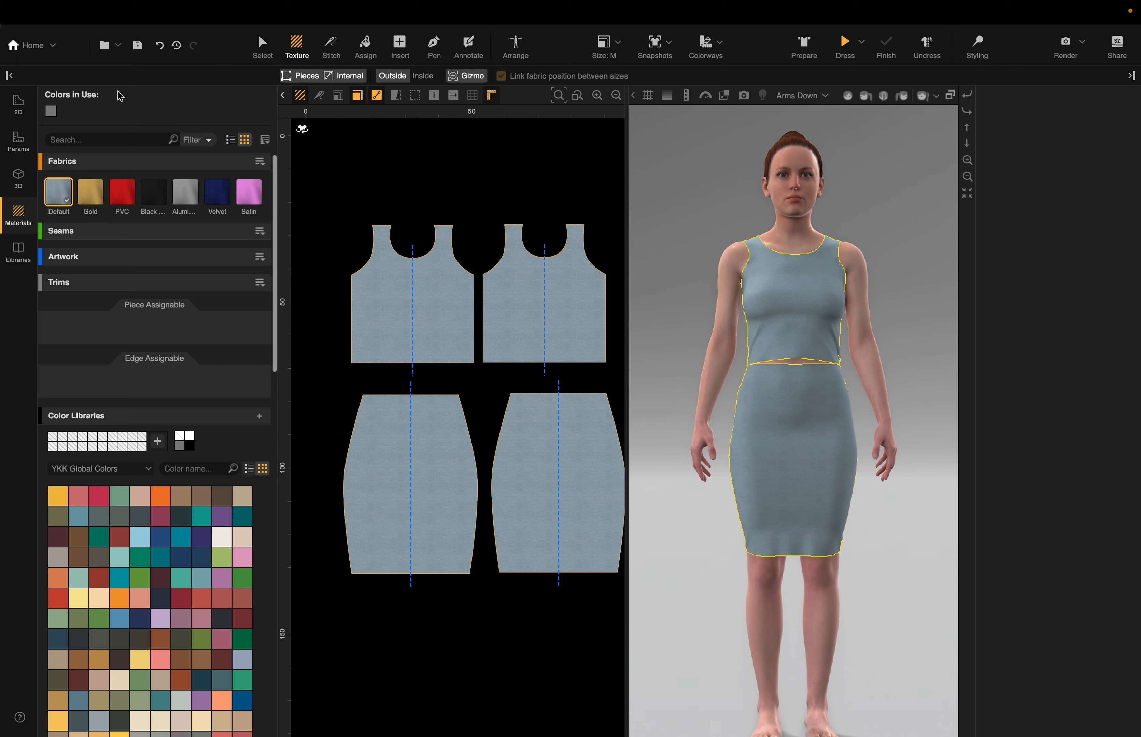
Step: Assign the red PVC fabric to the front and back pieces of both the top and the skirt
click(364, 50)
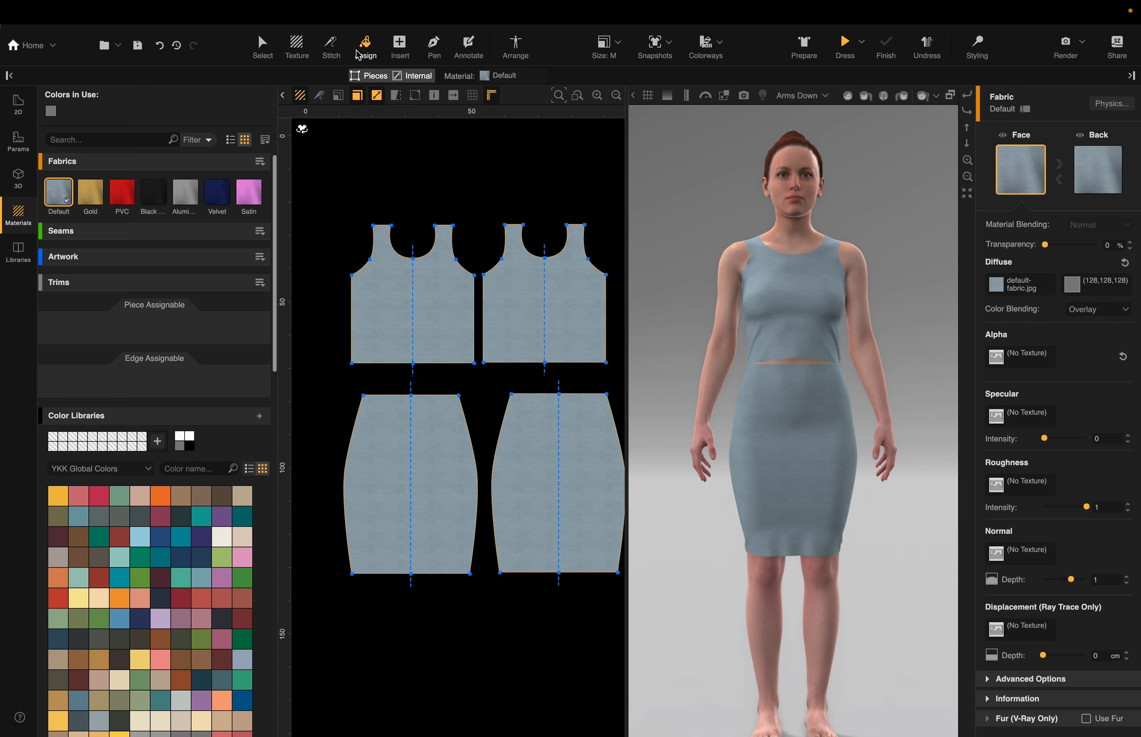
click(126, 199)
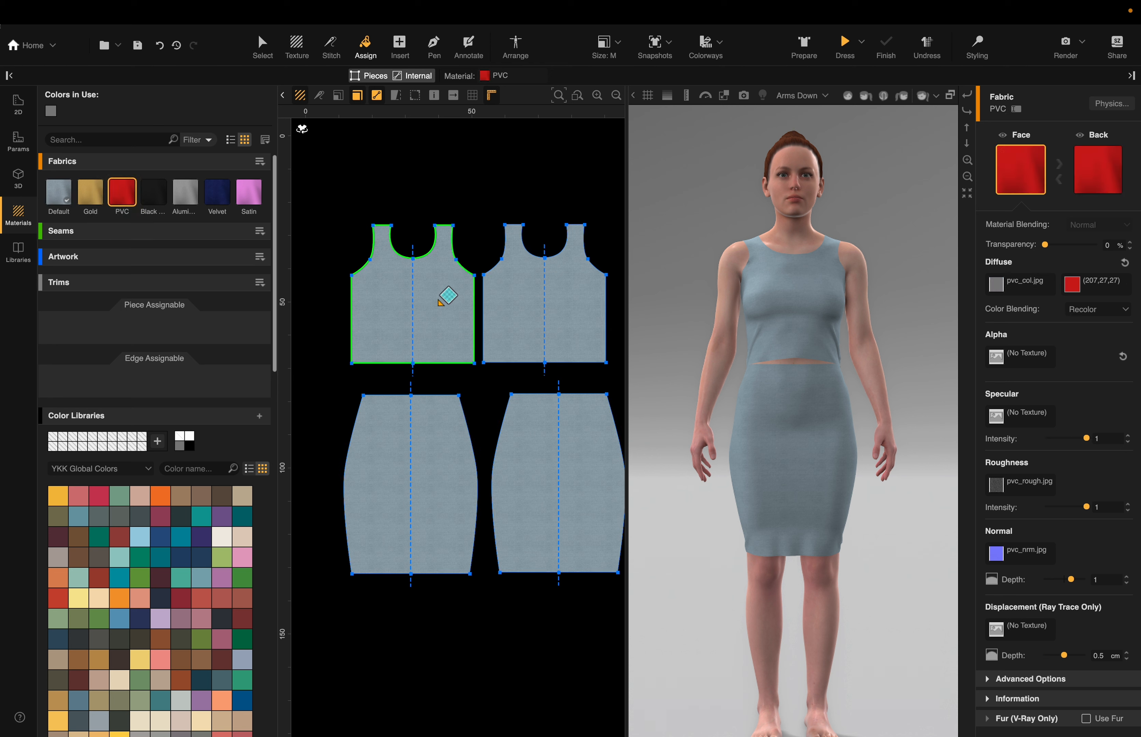
click(447, 296)
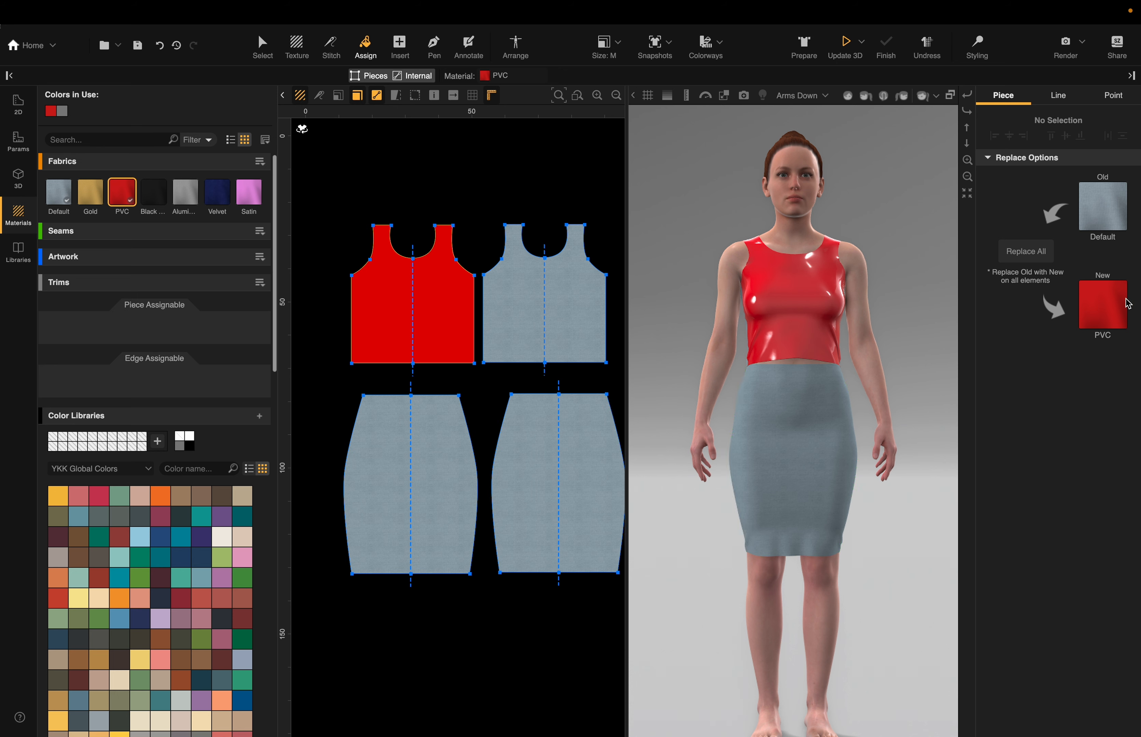
click(564, 295)
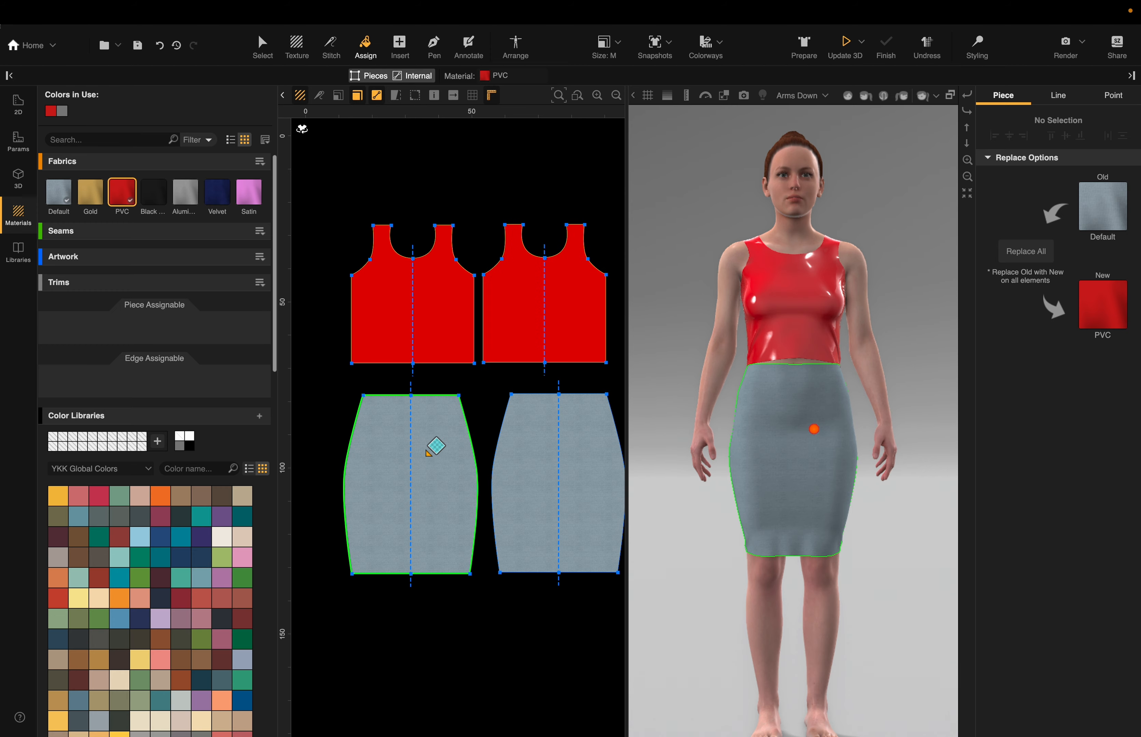
click(428, 463)
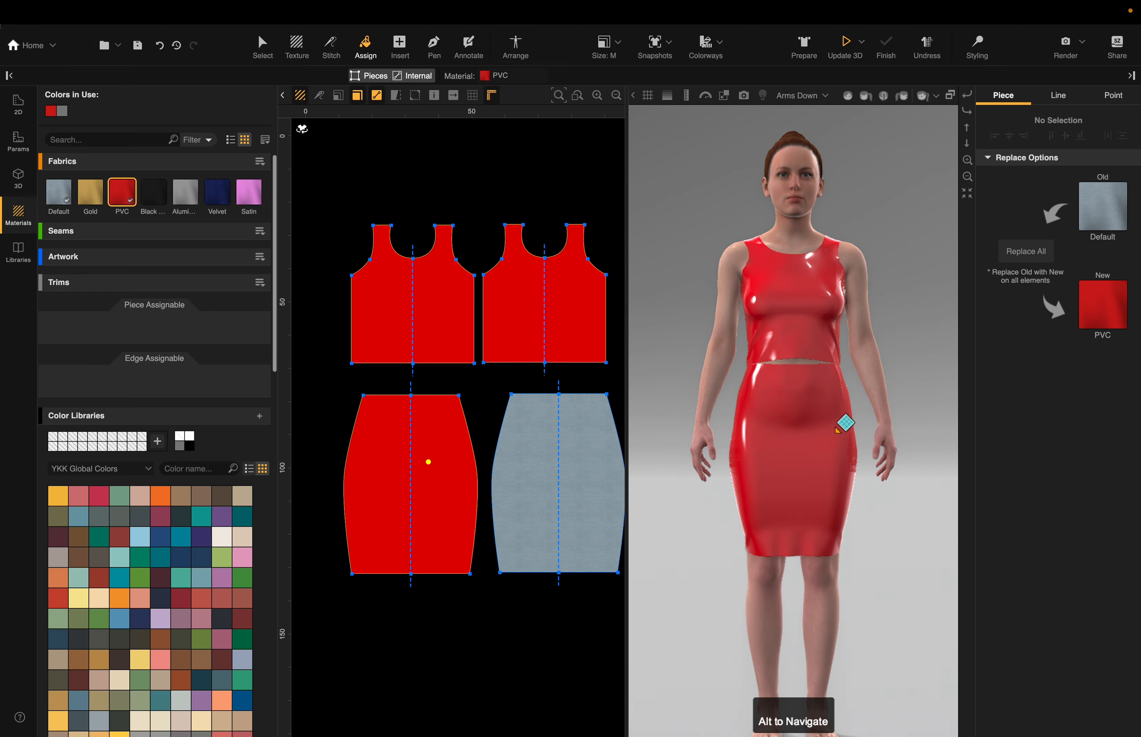
scroll(908, 409, right, 10)
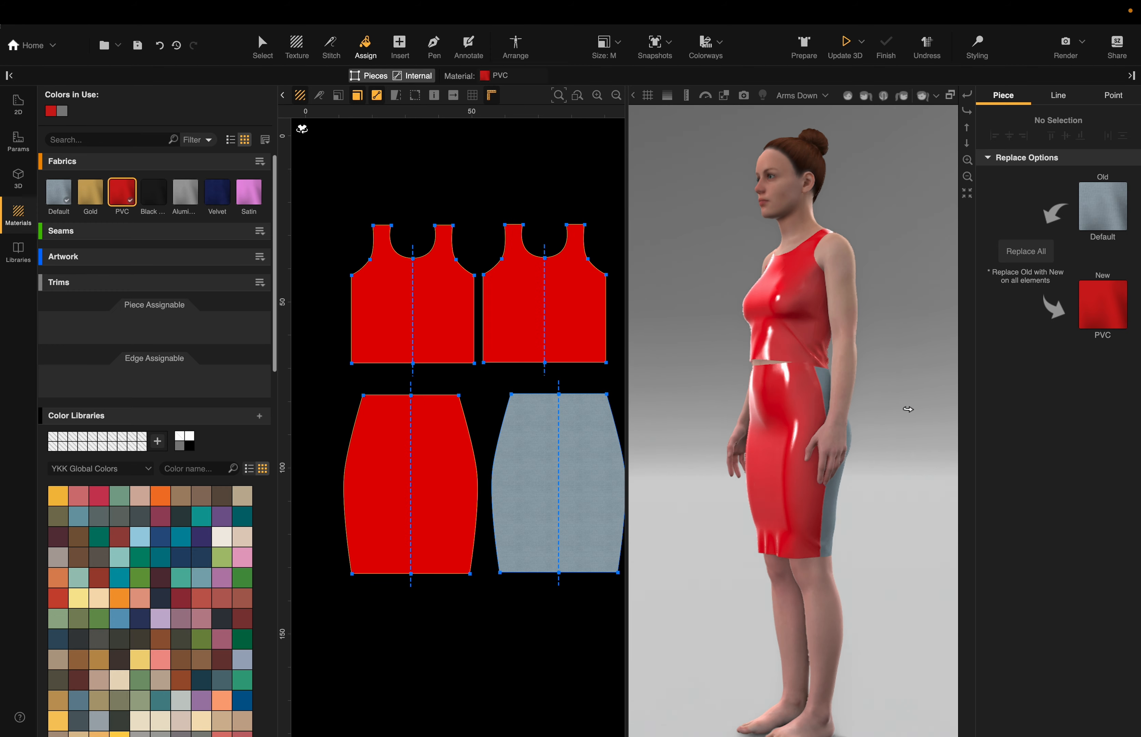
click(531, 462)
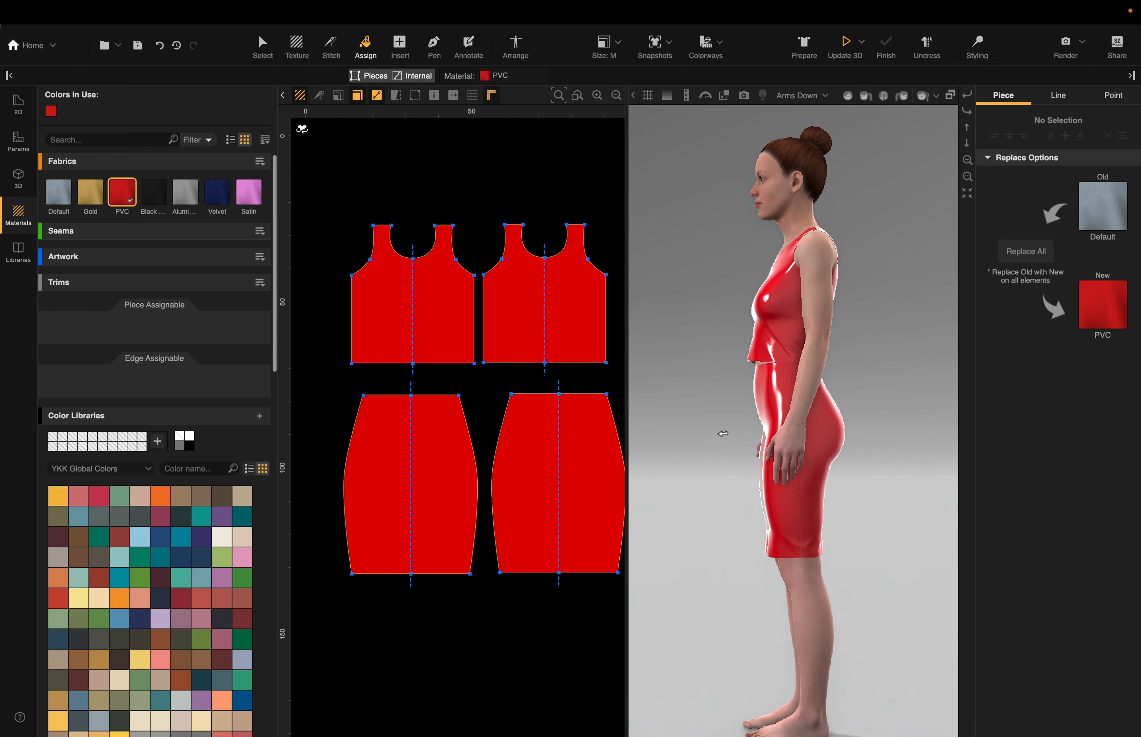
scroll(646, 435, left, 10)
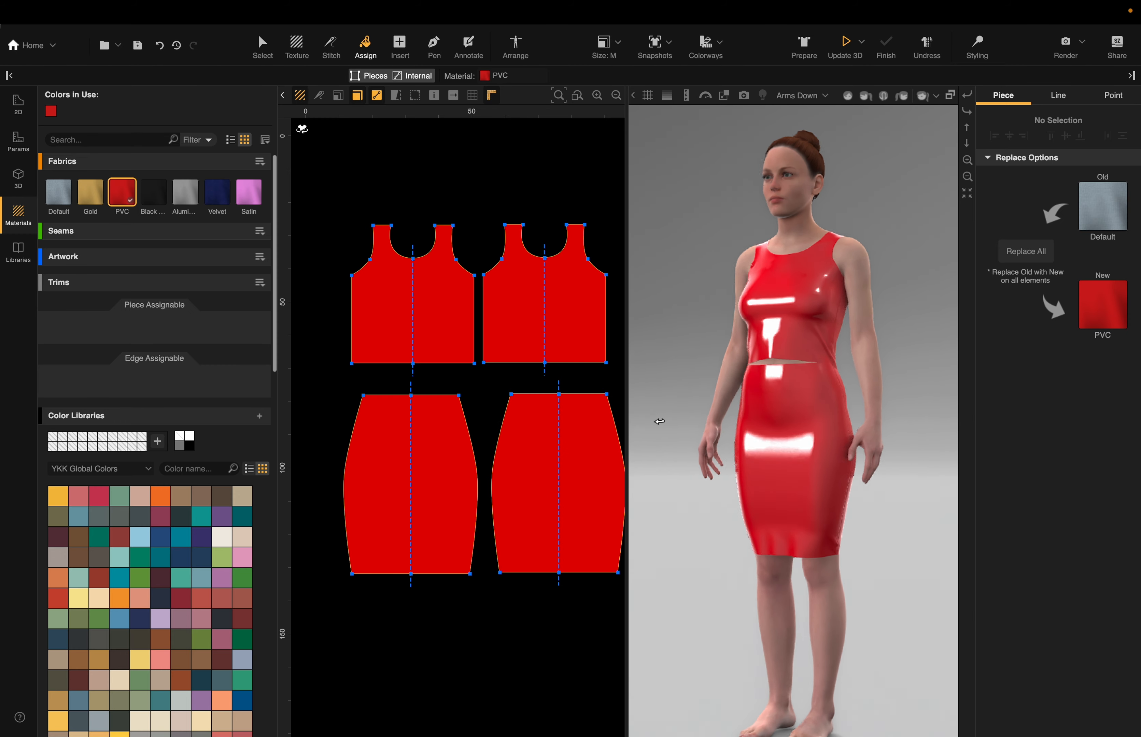
Step: Update the 3D garment so the top and skirt are simulated on the avatar with the PVC fabric
click(845, 44)
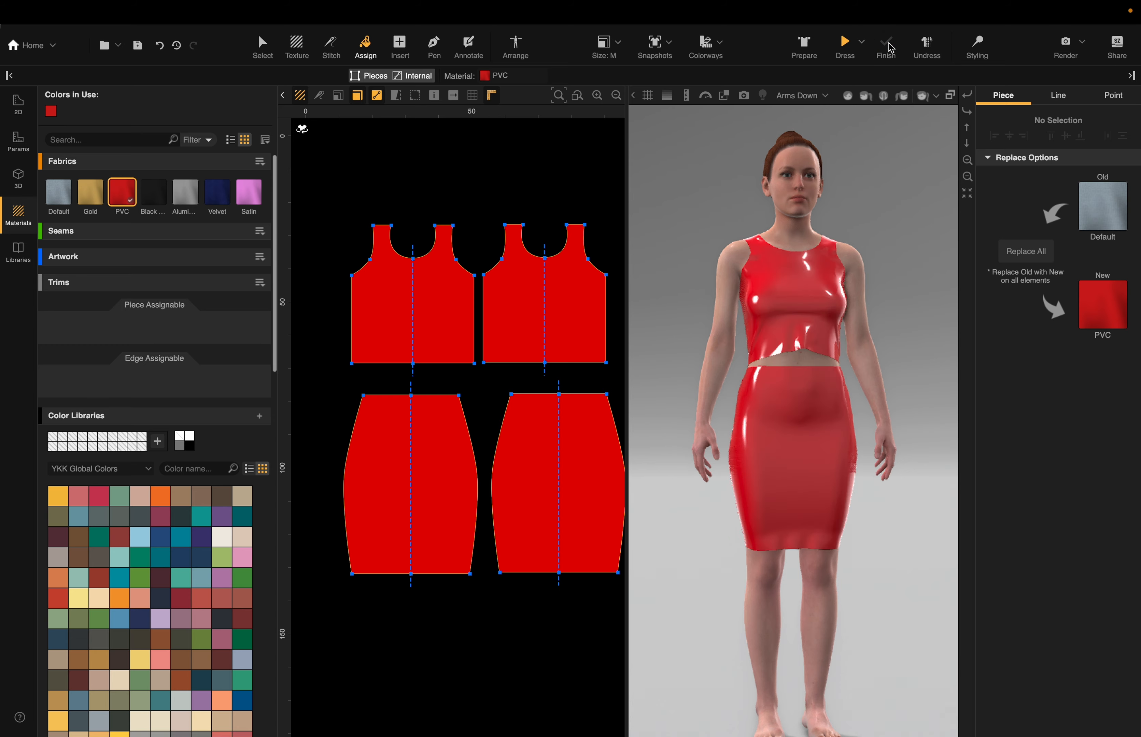
drag(935, 318, 935, 345)
drag(936, 400, 935, 400)
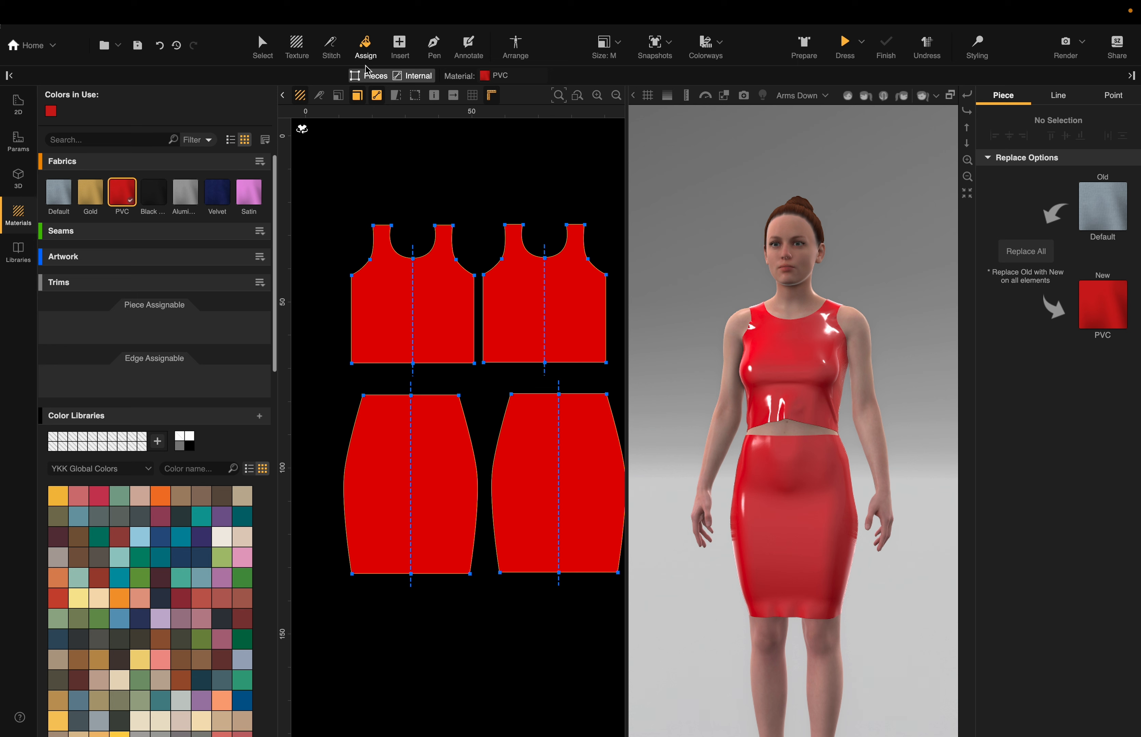
Step: Assign the pink Satin fabric to all four top and skirt pieces in place of PVC
click(249, 194)
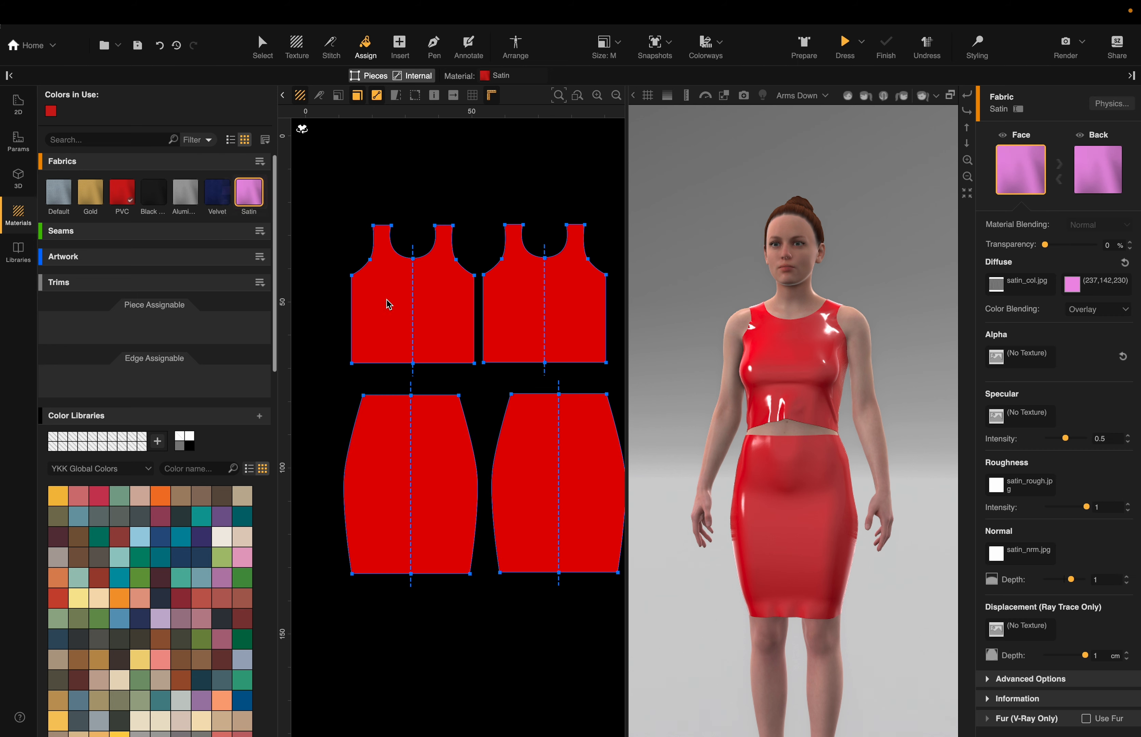
click(422, 300)
click(580, 309)
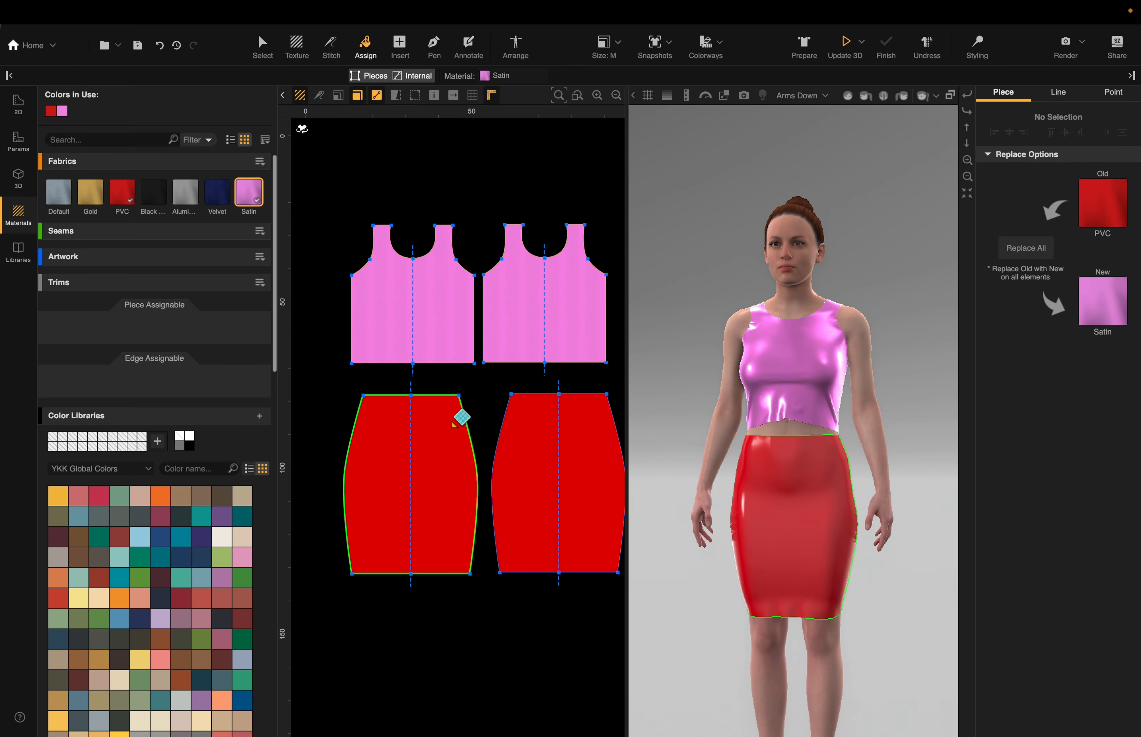
click(458, 416)
click(558, 436)
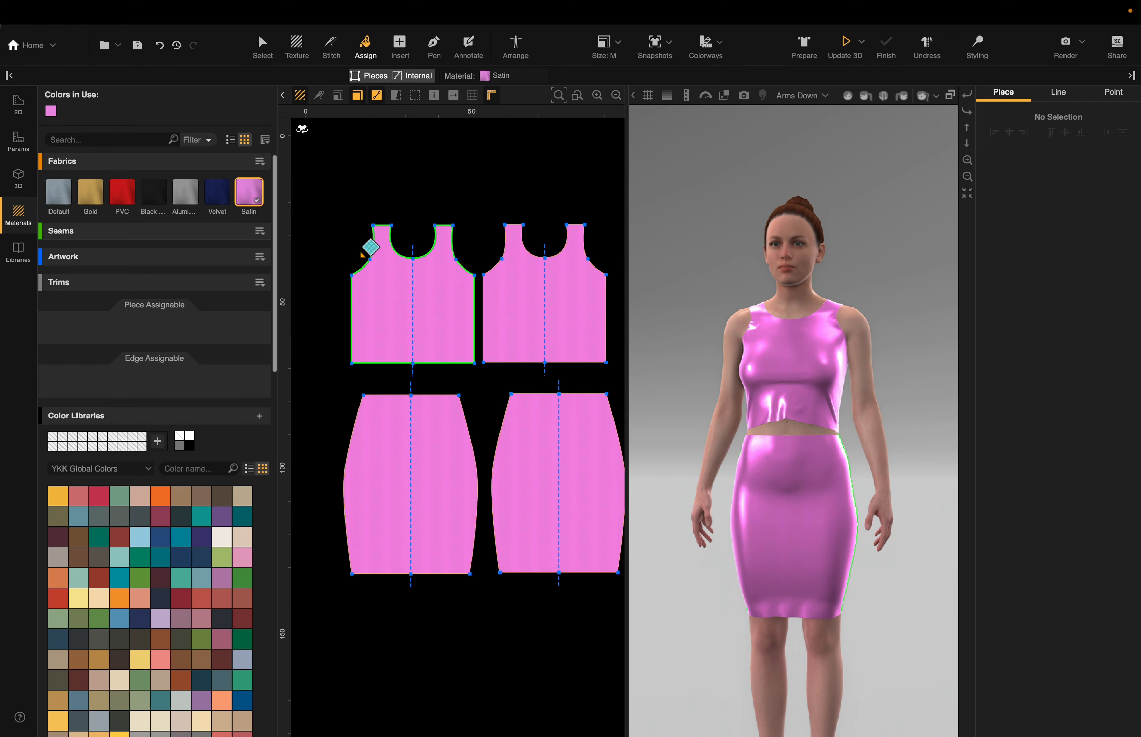
Step: Assign the Aluminium Foil fabric to the front and back pieces of both the top and the skirt
click(185, 194)
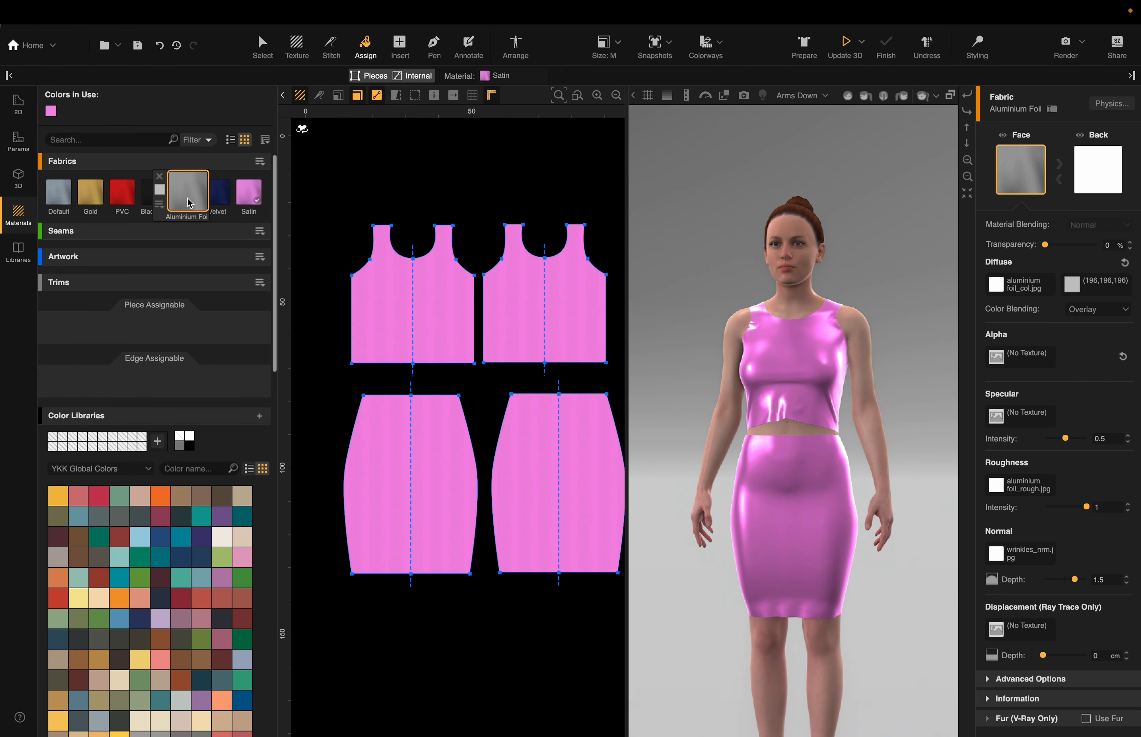
click(442, 328)
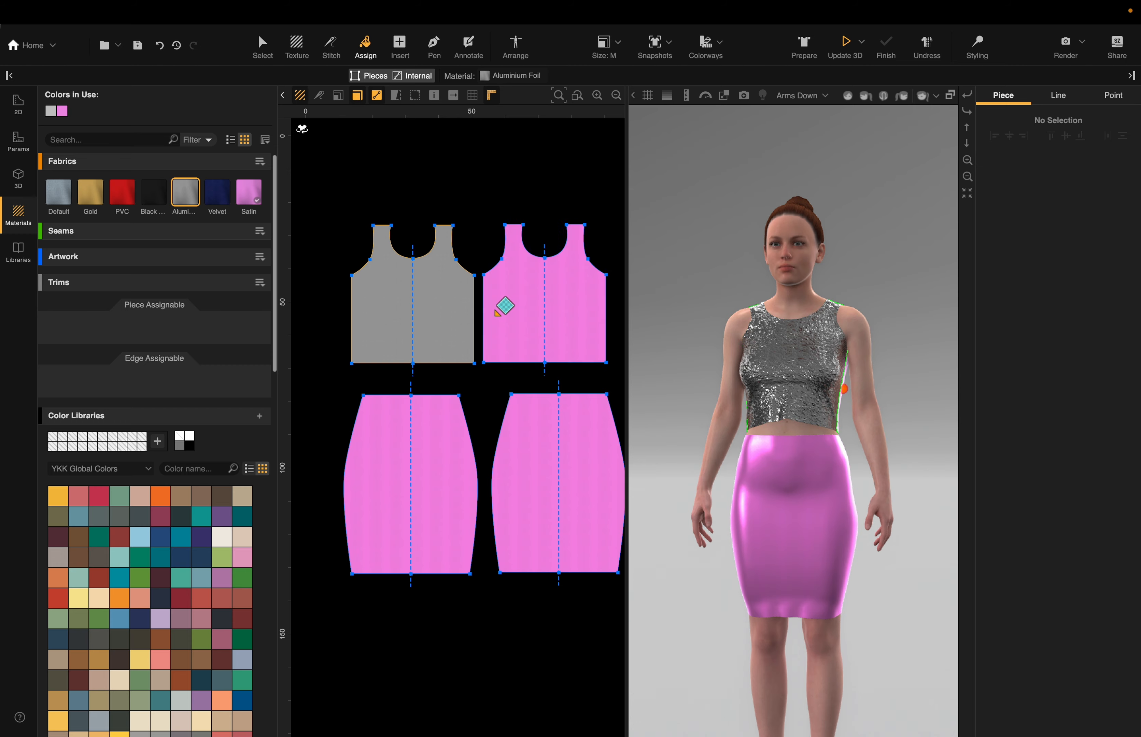
click(498, 309)
click(447, 443)
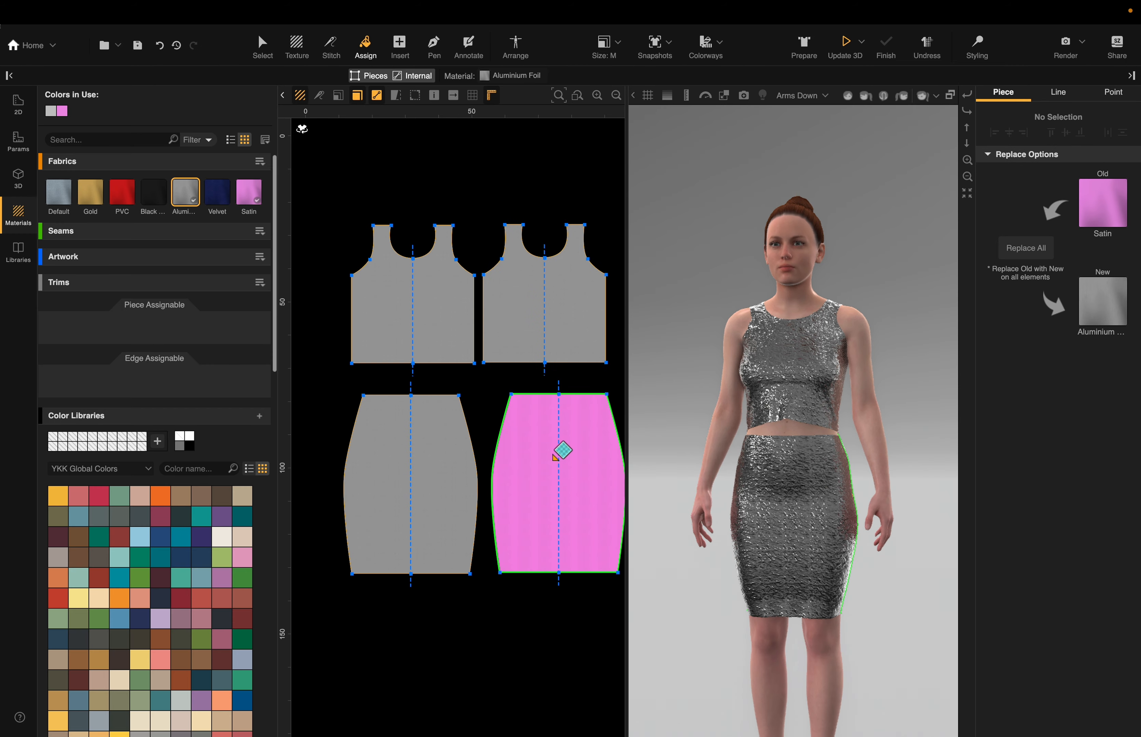
click(563, 449)
Step: Assign the blue Velvet fabric to the front piece of the top
mouse_move(249, 179)
click(218, 194)
click(421, 308)
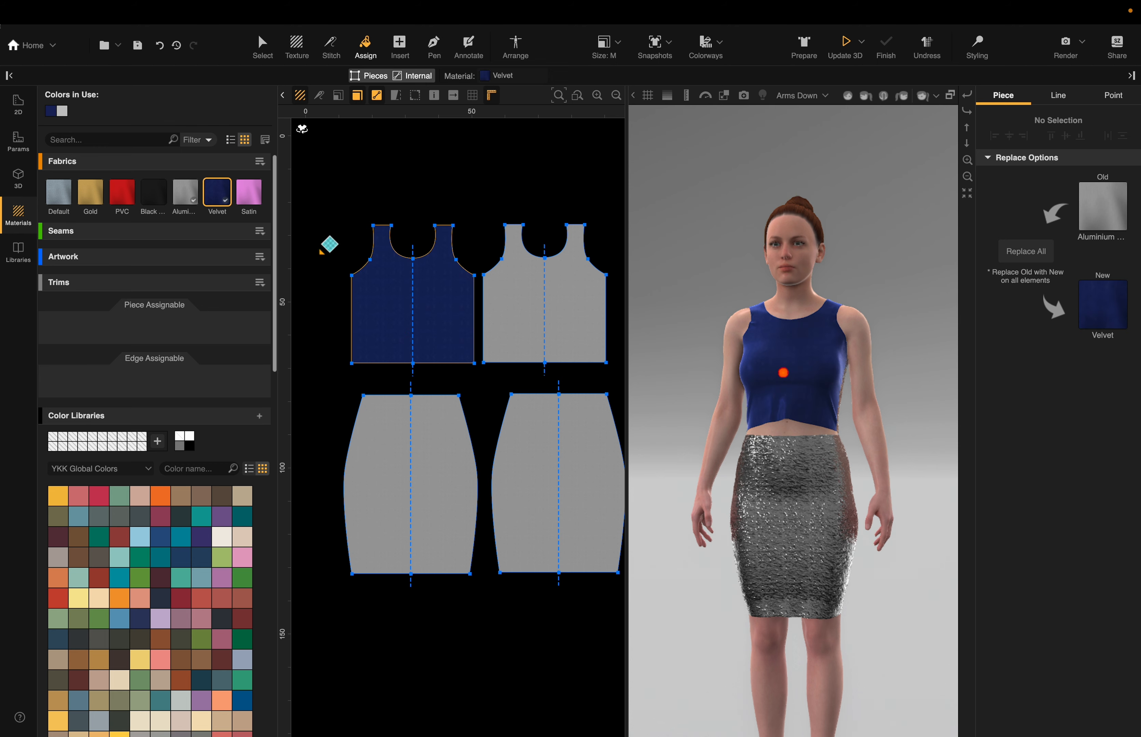
Step: Assign the Gold fabric to all four top and skirt pieces
click(96, 201)
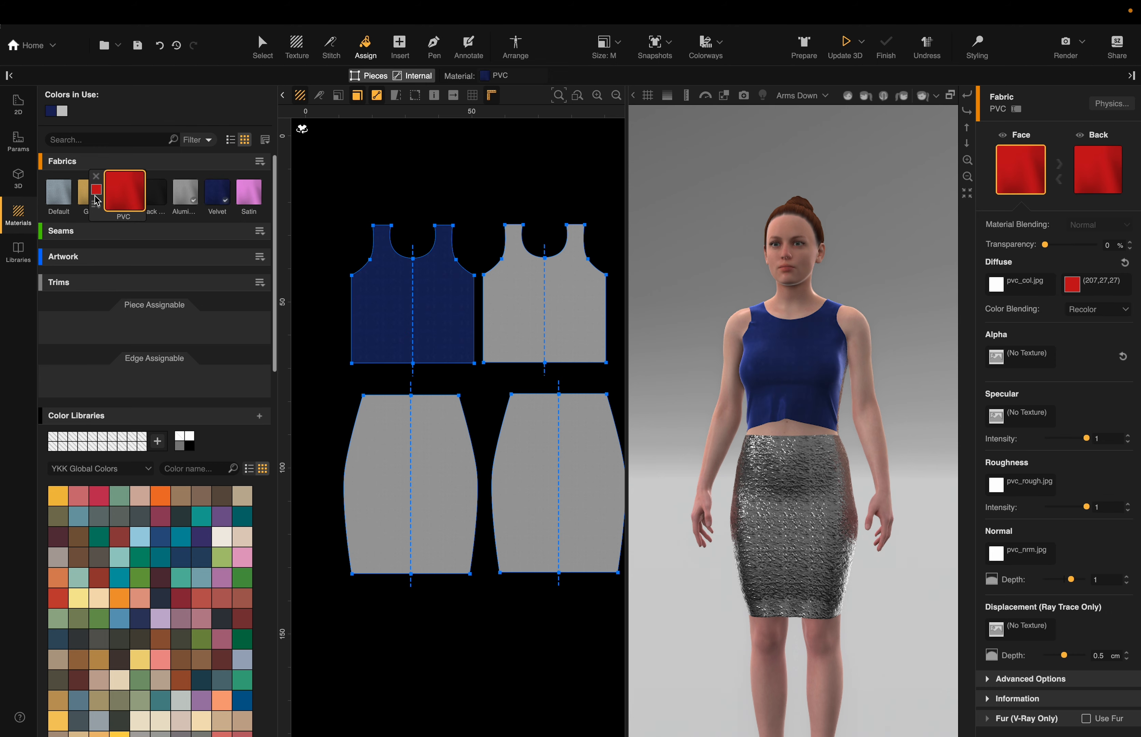
click(91, 196)
click(415, 302)
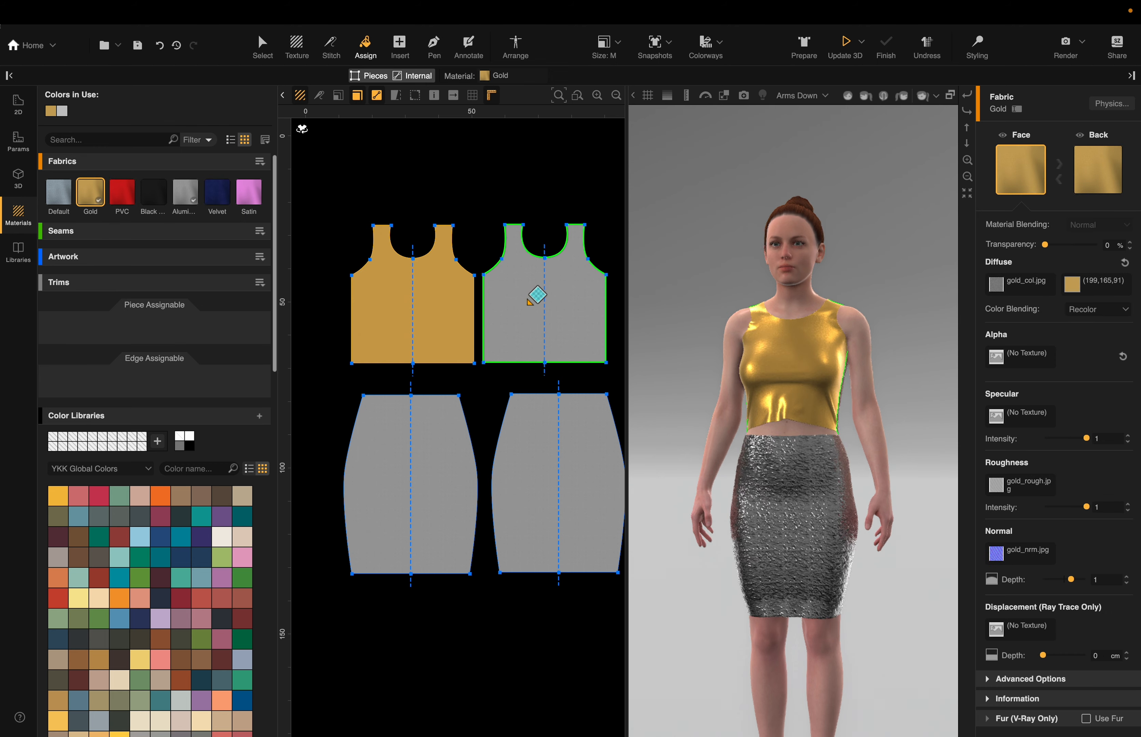
click(537, 295)
click(451, 412)
click(574, 427)
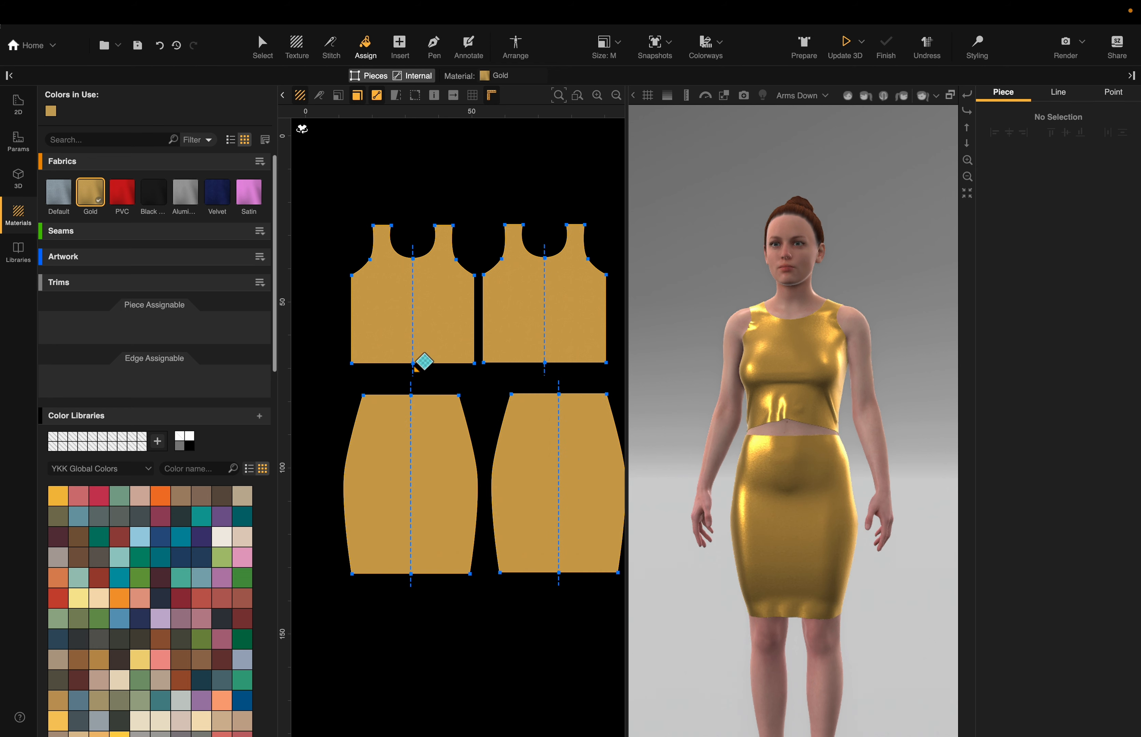
Step: Select the Gold fabric on the front top piece with the Texture tool and change its diffuse color to purple (189,91,199)
click(296, 45)
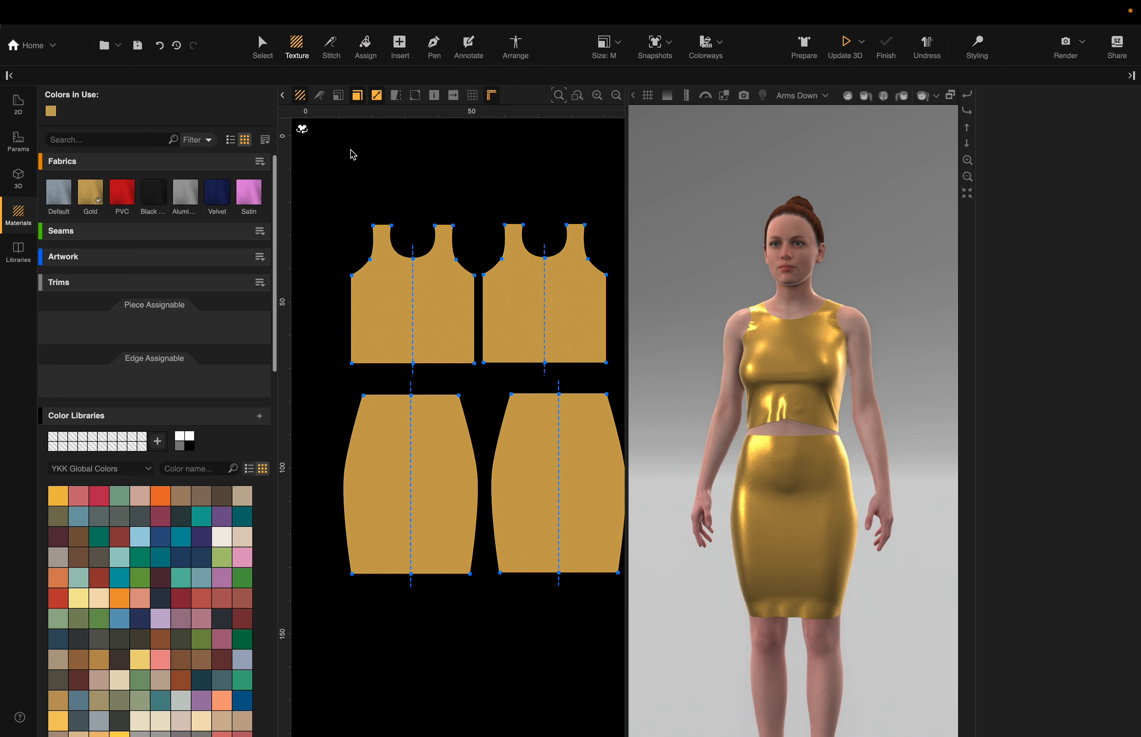
click(441, 300)
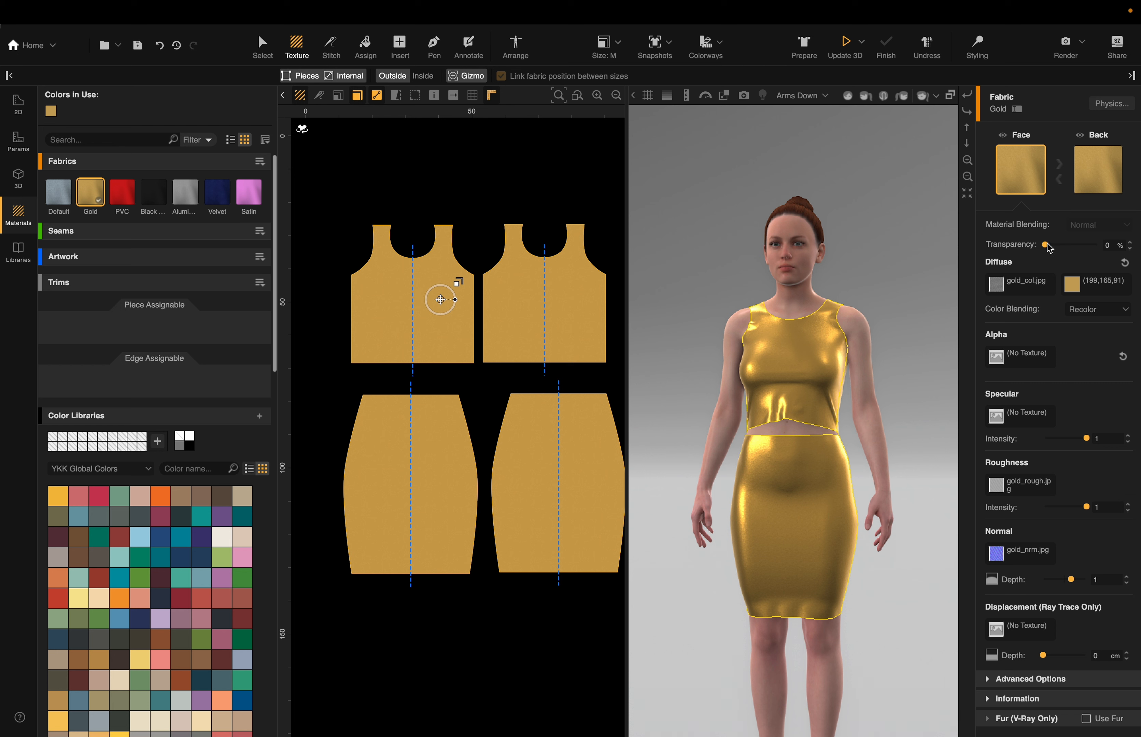
drag(1052, 246, 1042, 248)
click(1078, 285)
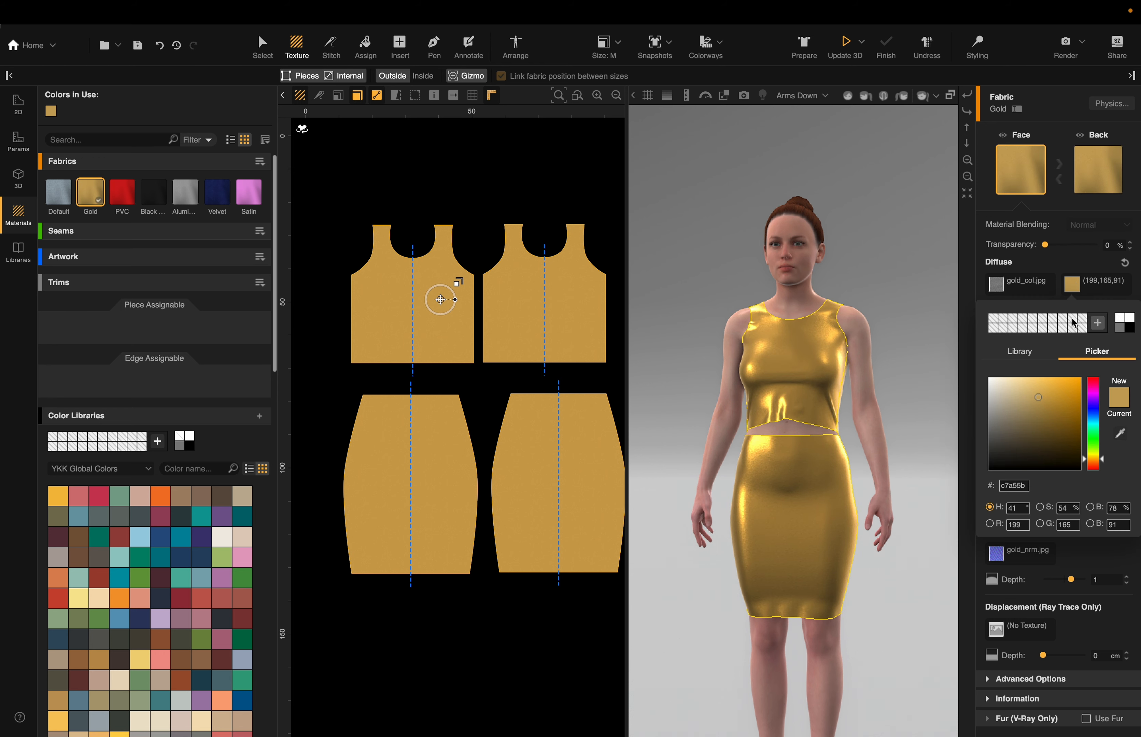
click(1096, 396)
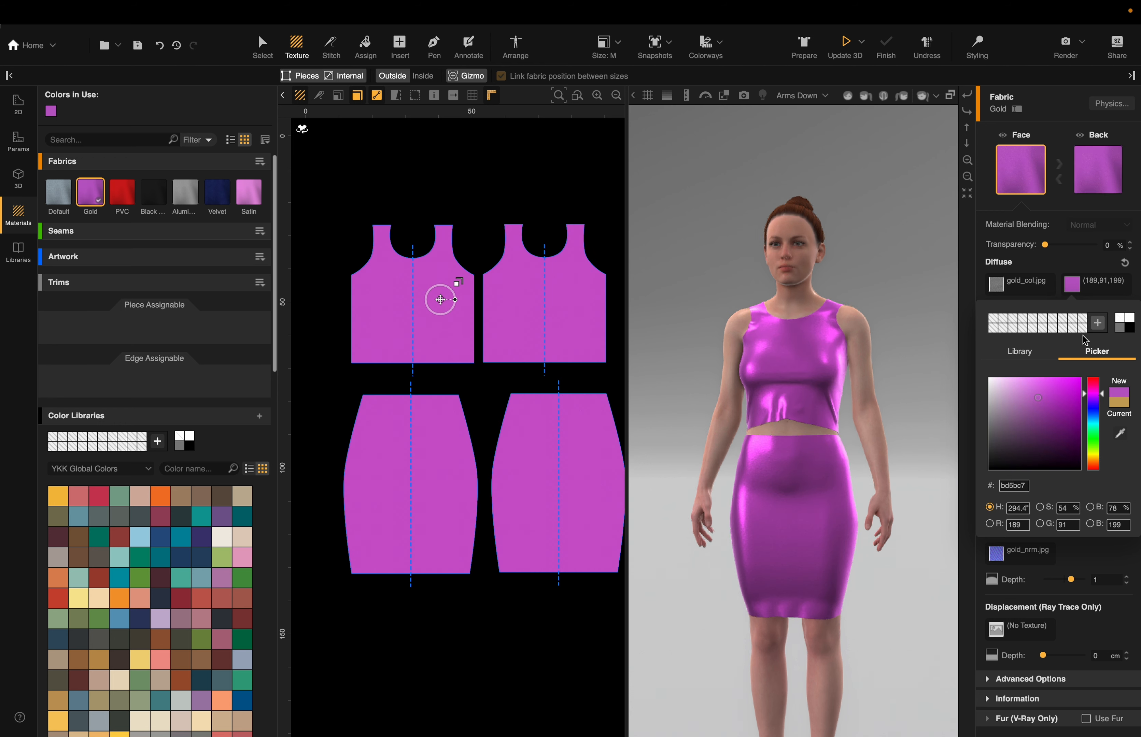
click(1072, 264)
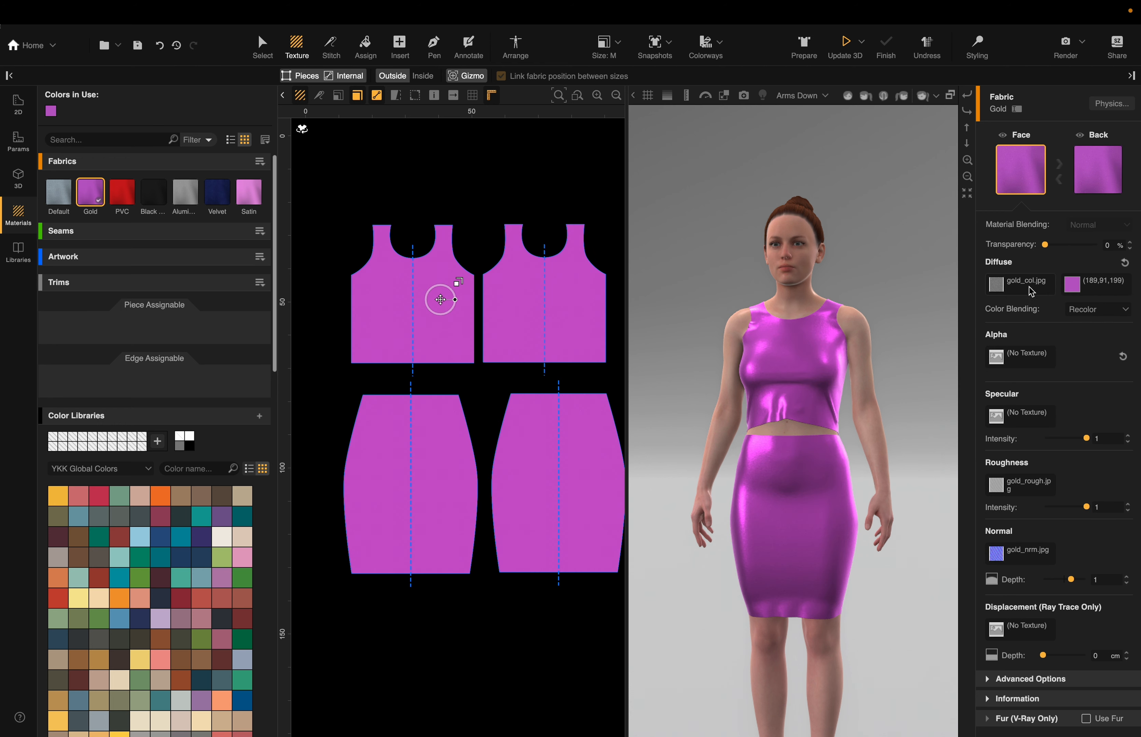
Step: Inspect the gold_col.jpg diffuse texture, and try the Multiply and Overlay color blending modes on the purple fabric before restoring Recolor
click(1006, 291)
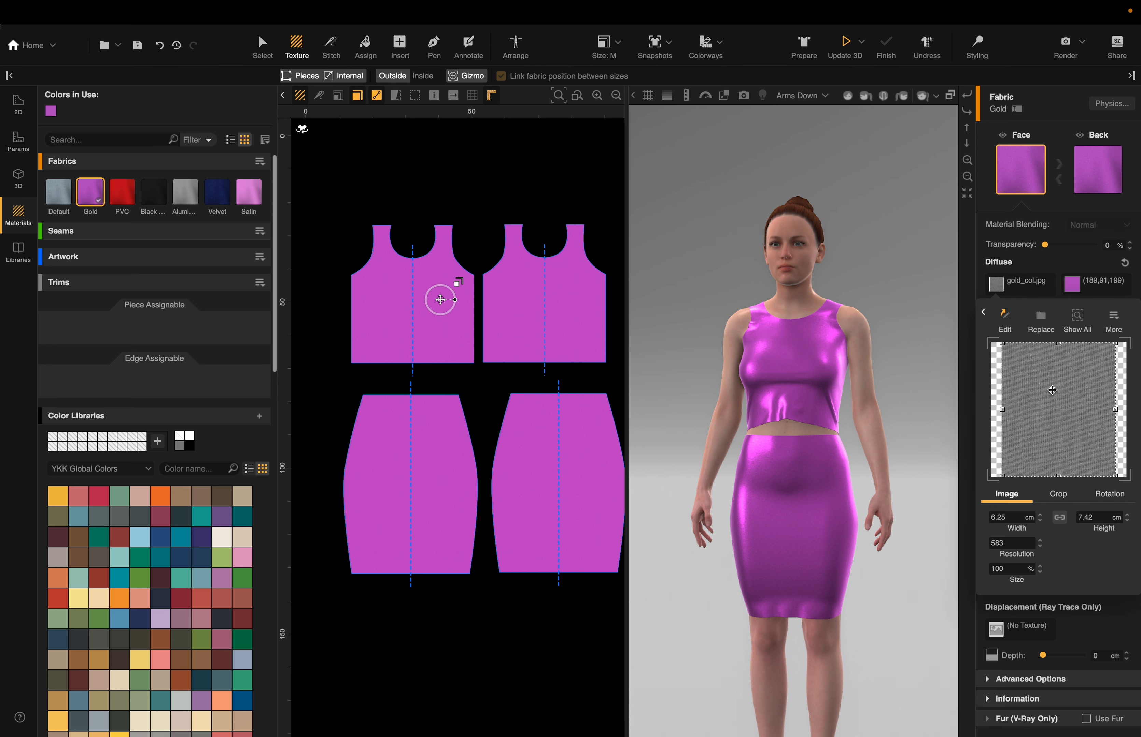
click(1050, 268)
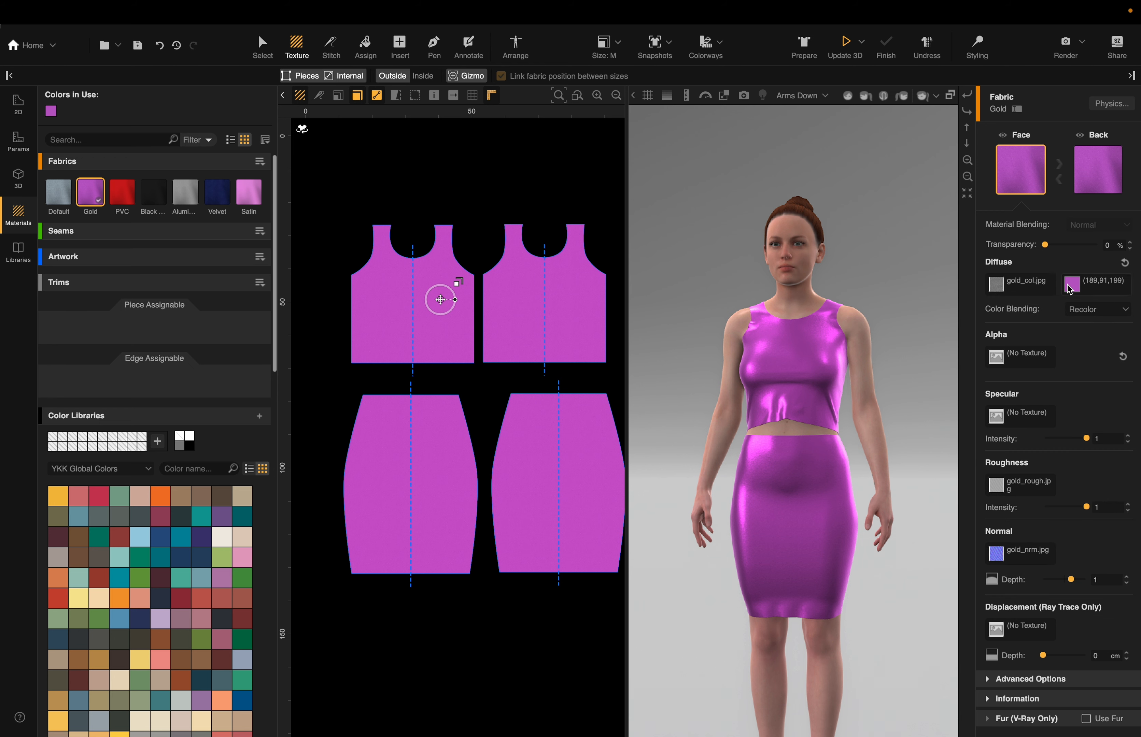
click(1098, 316)
click(1099, 344)
click(1097, 313)
click(1094, 325)
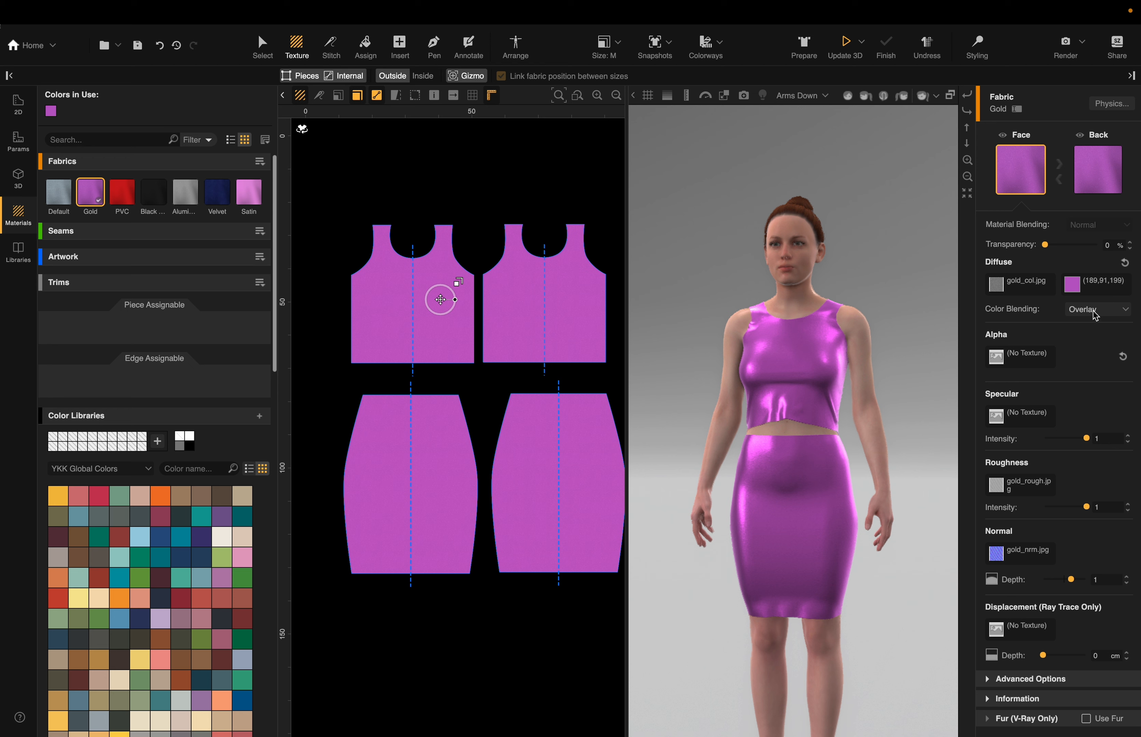
click(1096, 316)
click(1096, 354)
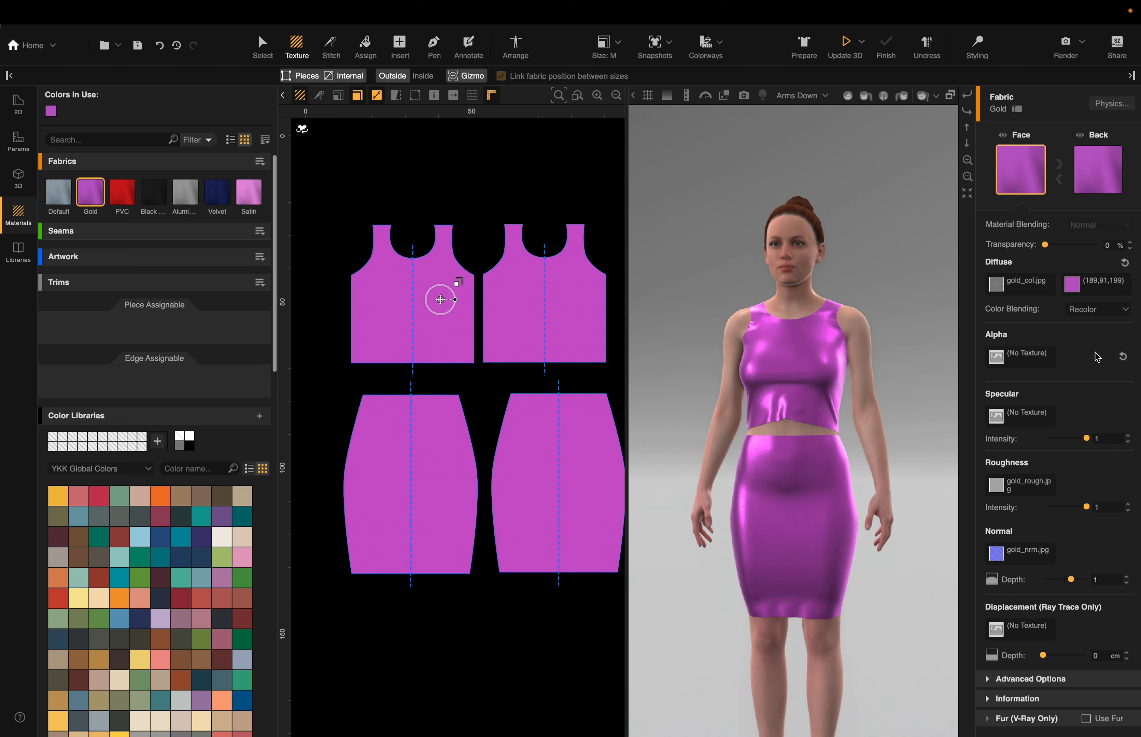
Step: Recolor the Gold fabric to pink (199,91,149), and replace that with the orange YKK 006 library color
click(1104, 286)
drag(1098, 391, 1098, 384)
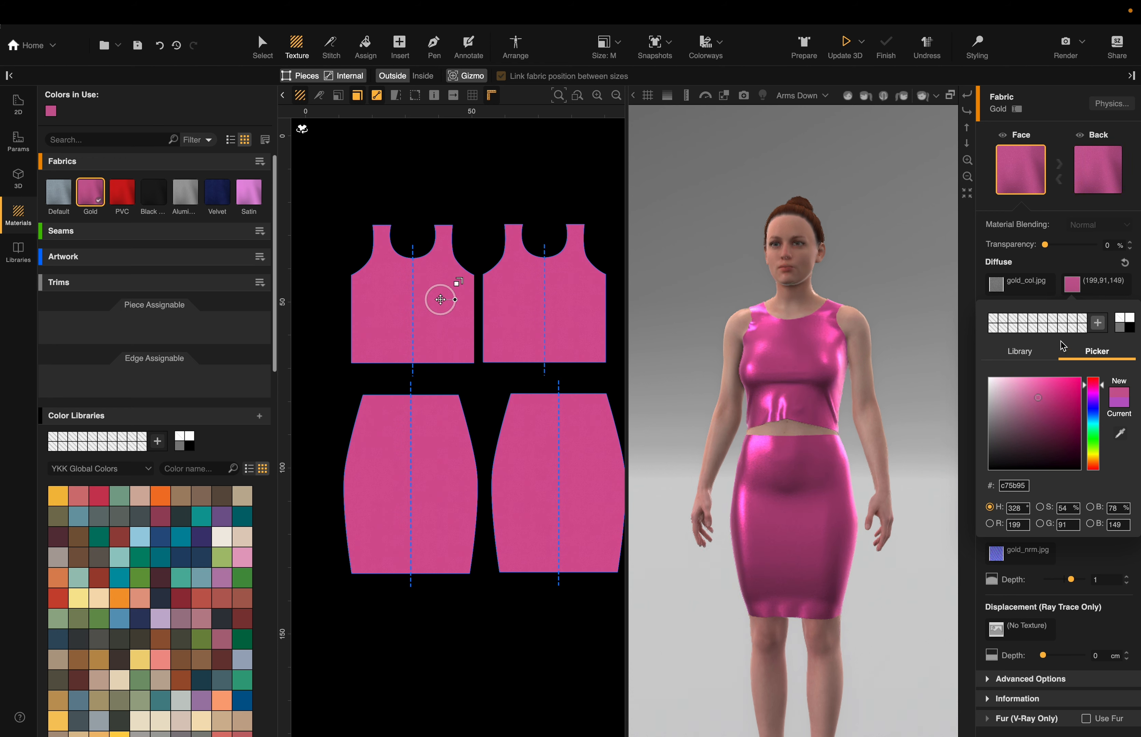
click(160, 496)
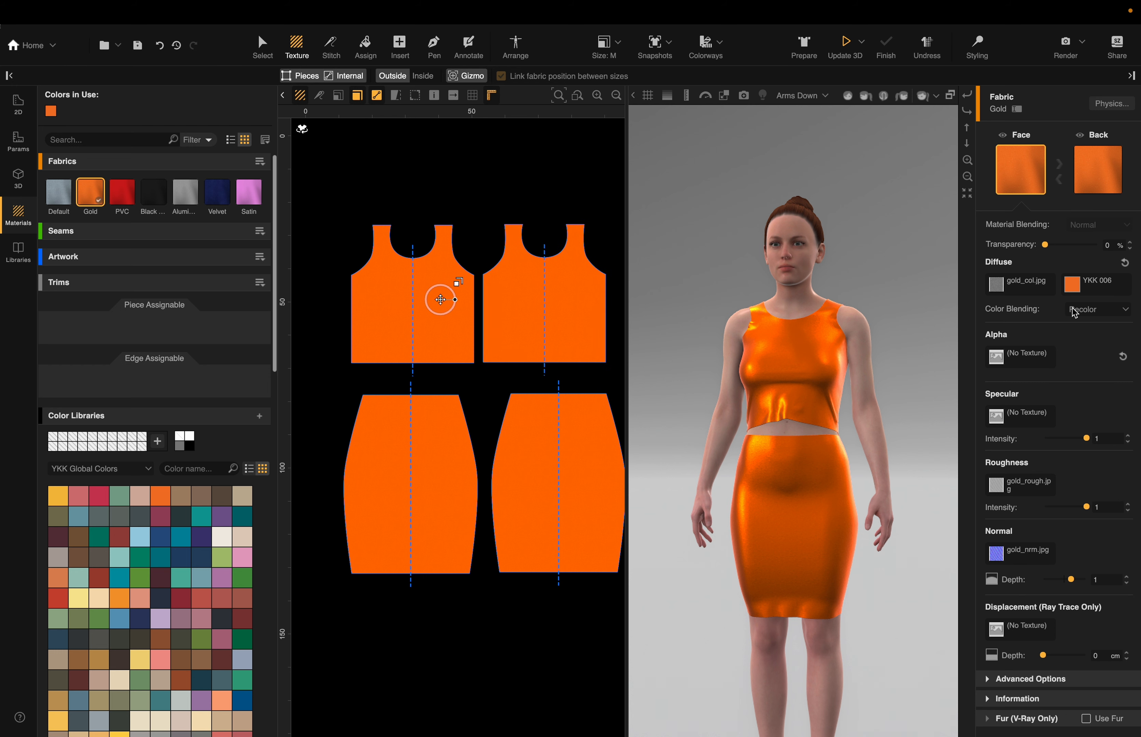
Step: Compare Overlay and Multiply color blending on the orange fabric and set the blending back to Recolor
click(1082, 311)
click(1089, 322)
click(1090, 310)
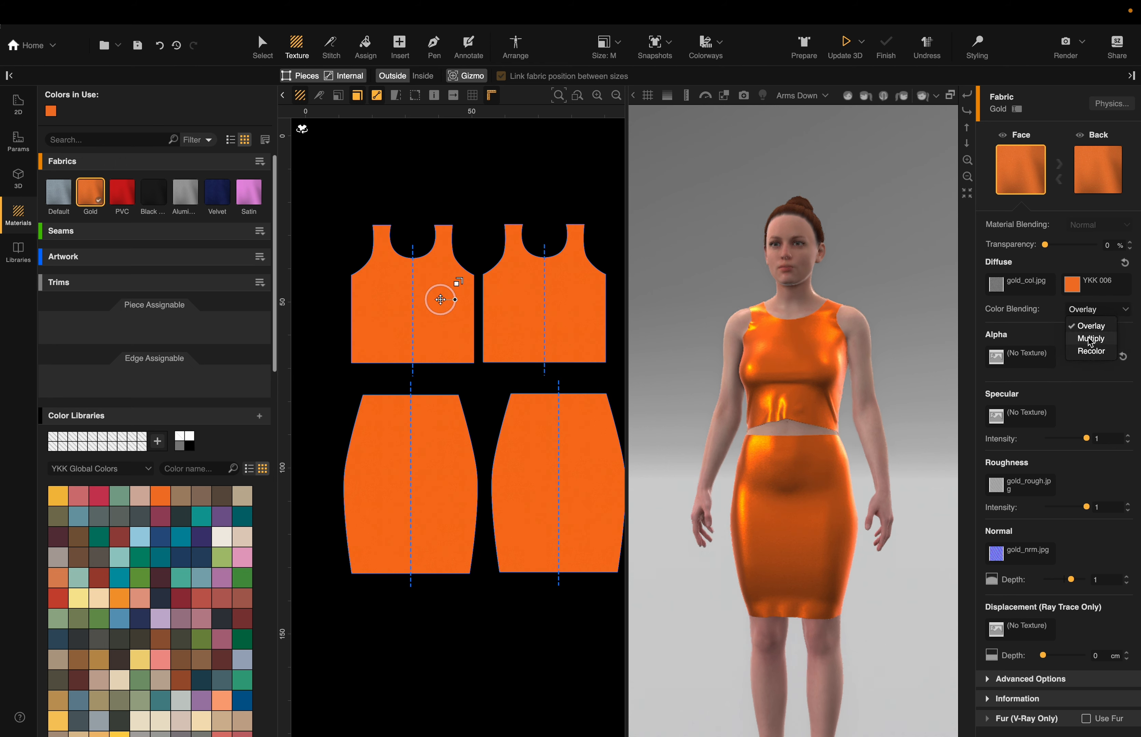
click(1091, 339)
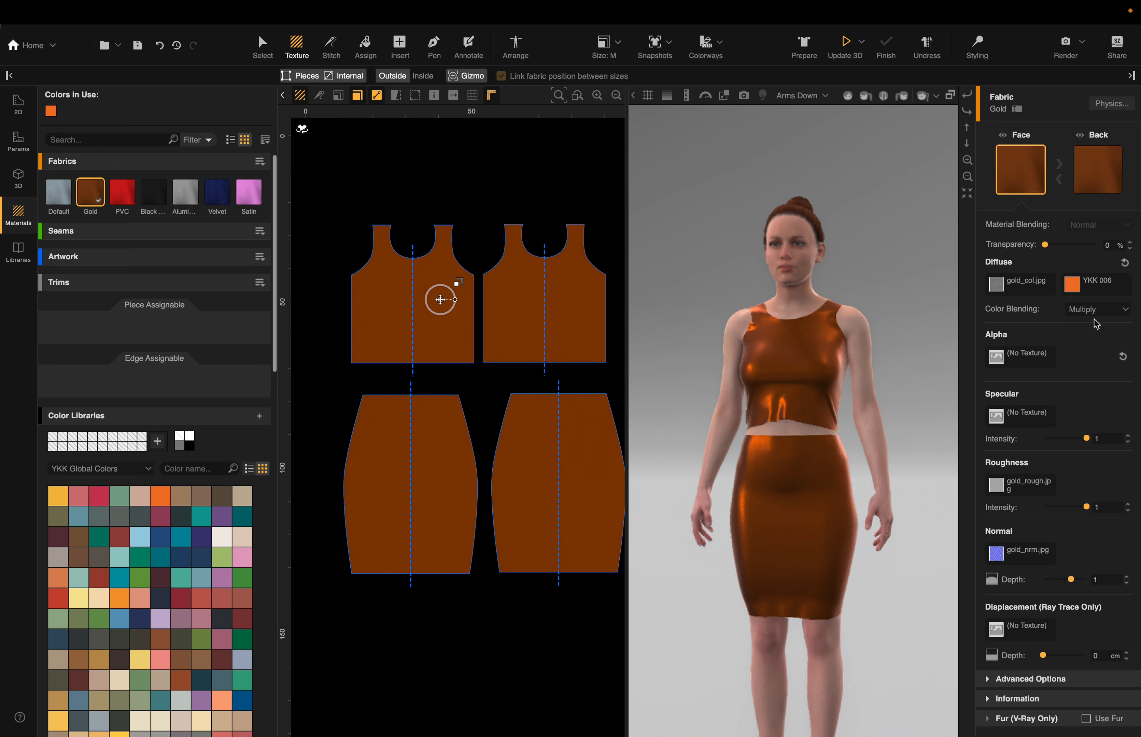
click(1096, 310)
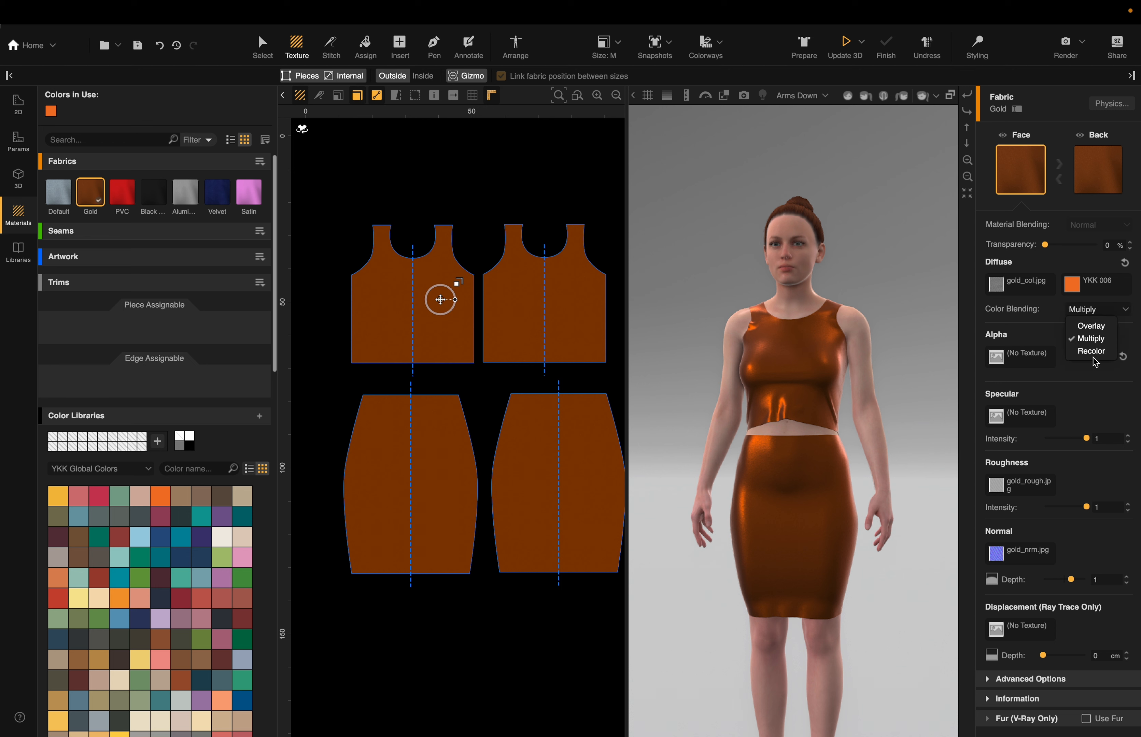
click(1094, 354)
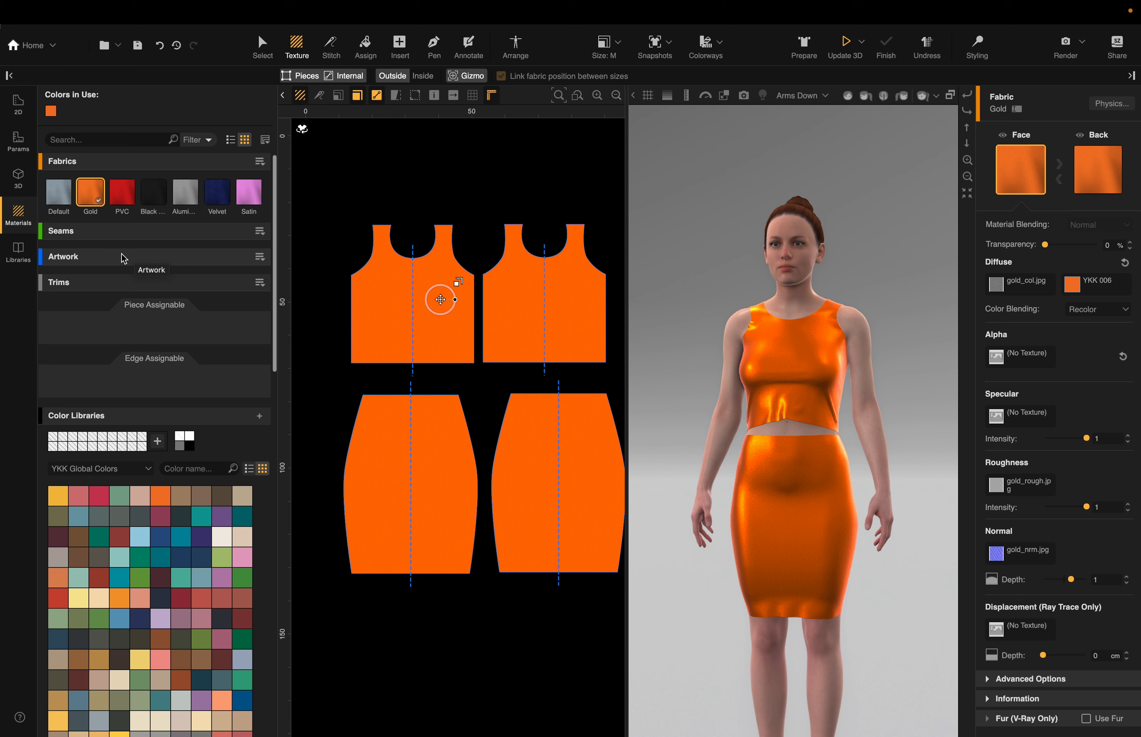
Step: Check the available options for adding artwork and seams to the garment's materials
click(260, 257)
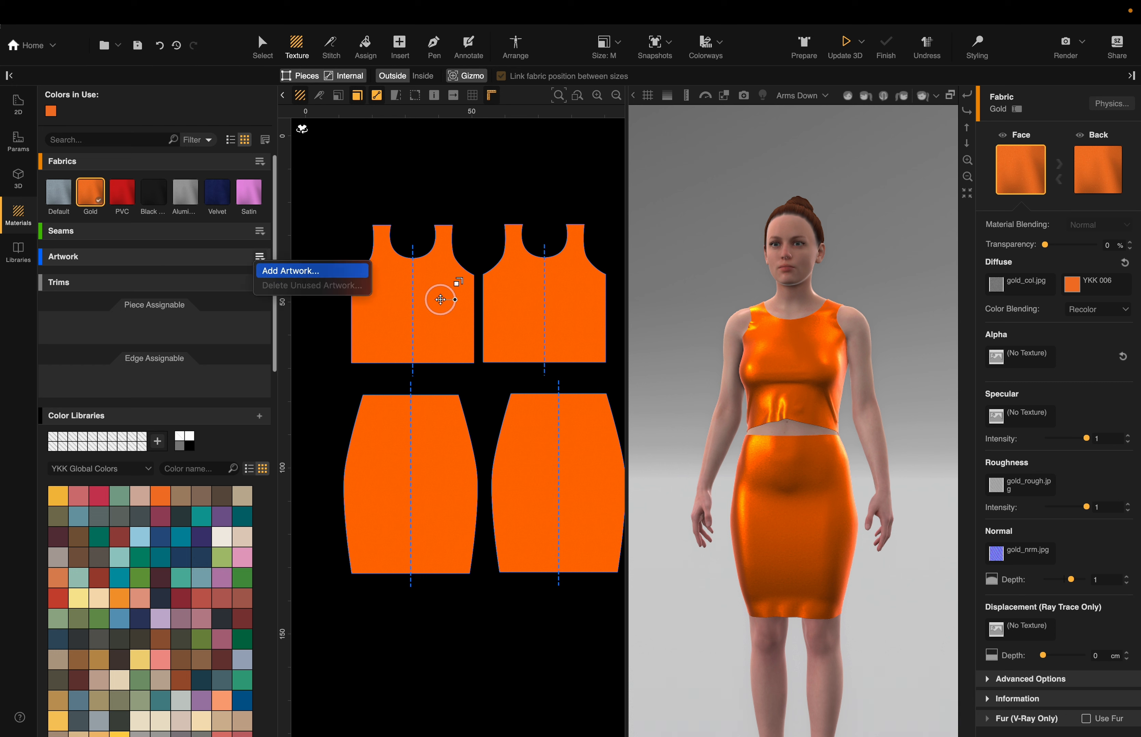
click(226, 263)
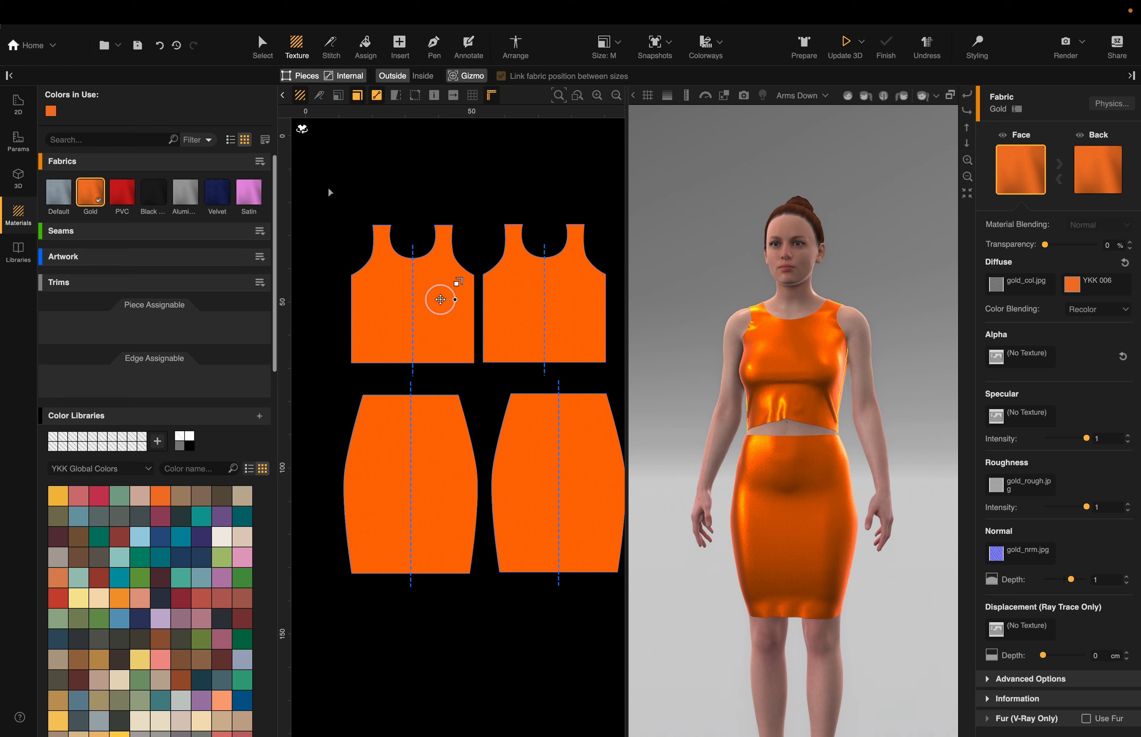
click(259, 232)
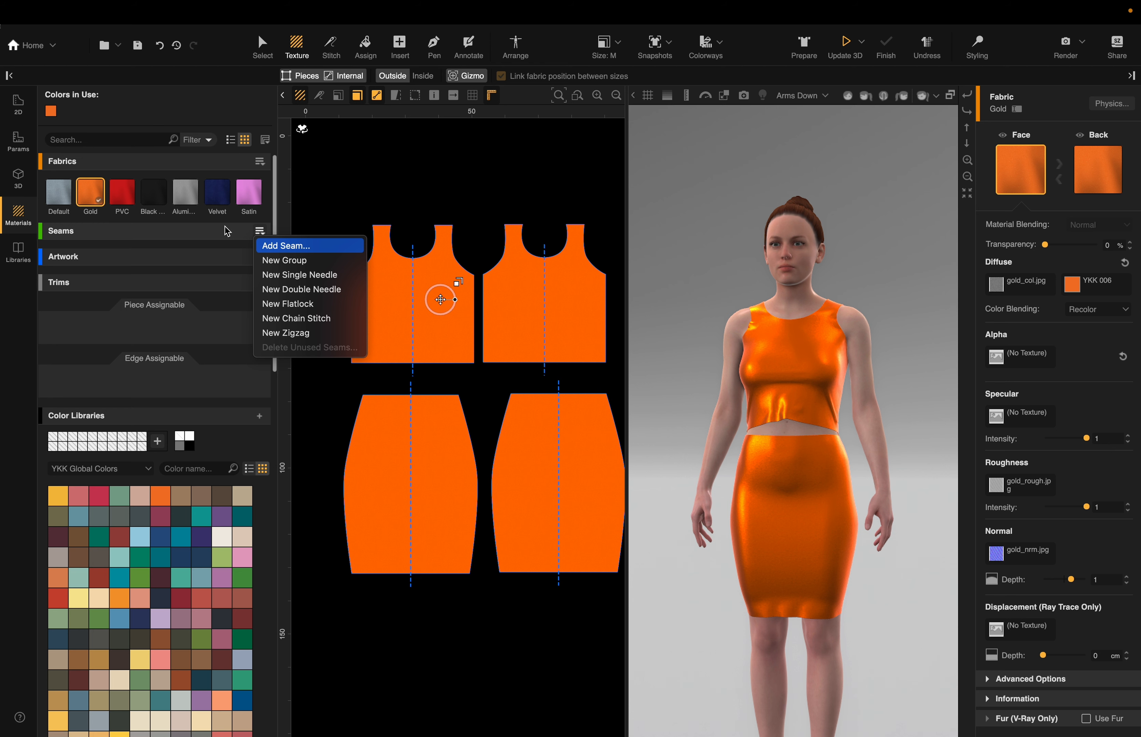
click(208, 232)
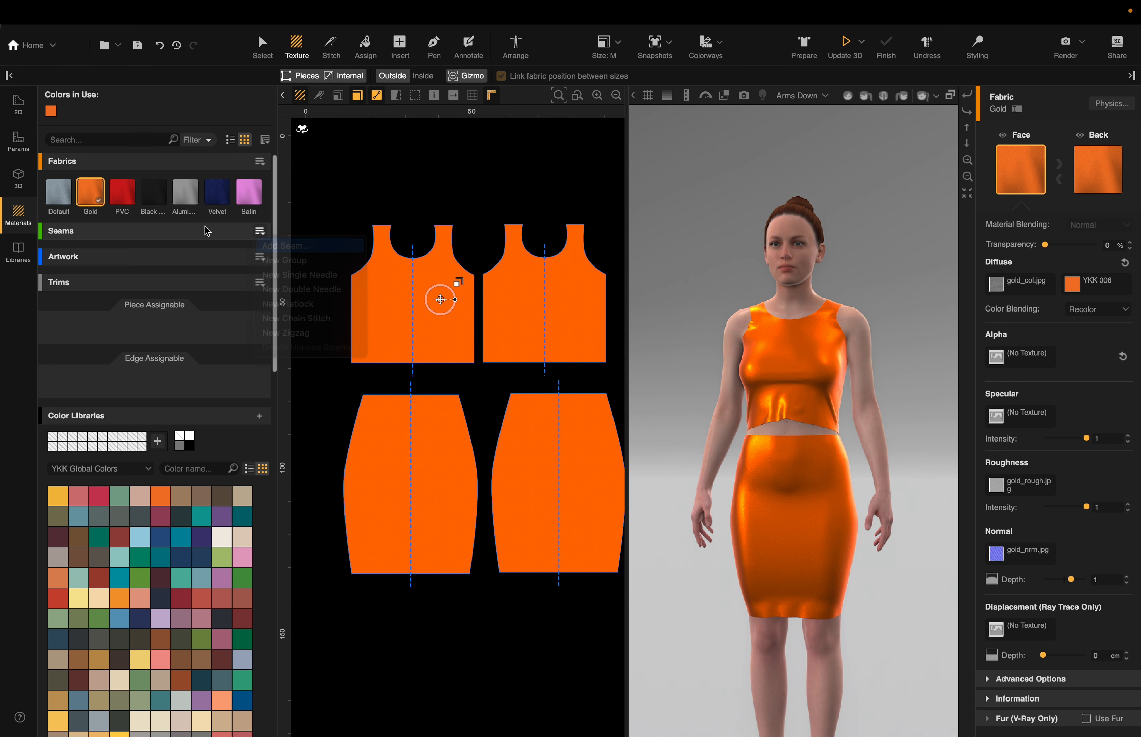
Step: Browse the Seams and Trims library through its seam, zipper, button and other trim categories
click(18, 250)
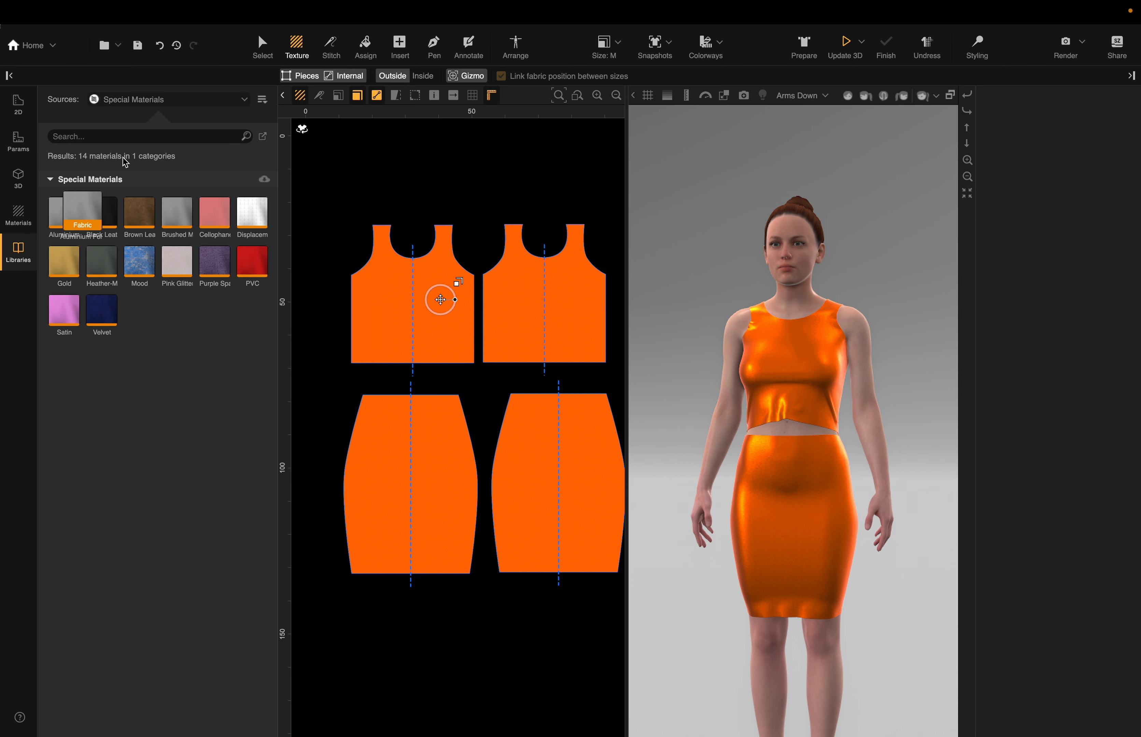
click(178, 101)
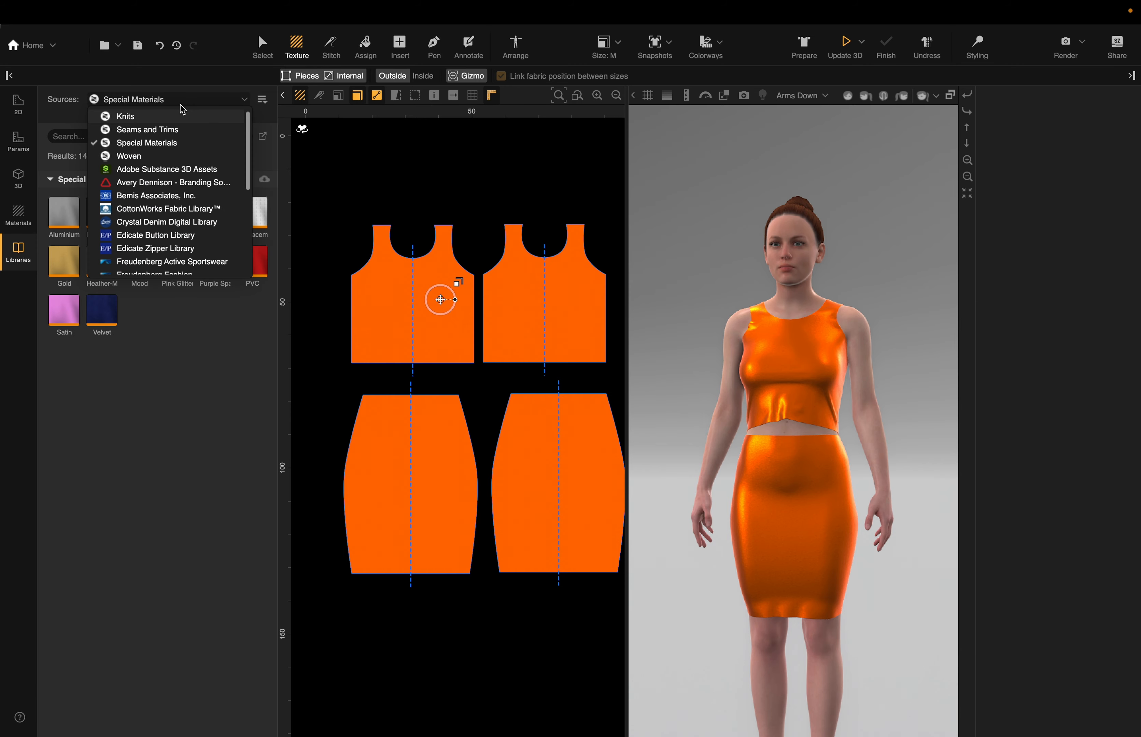
click(168, 129)
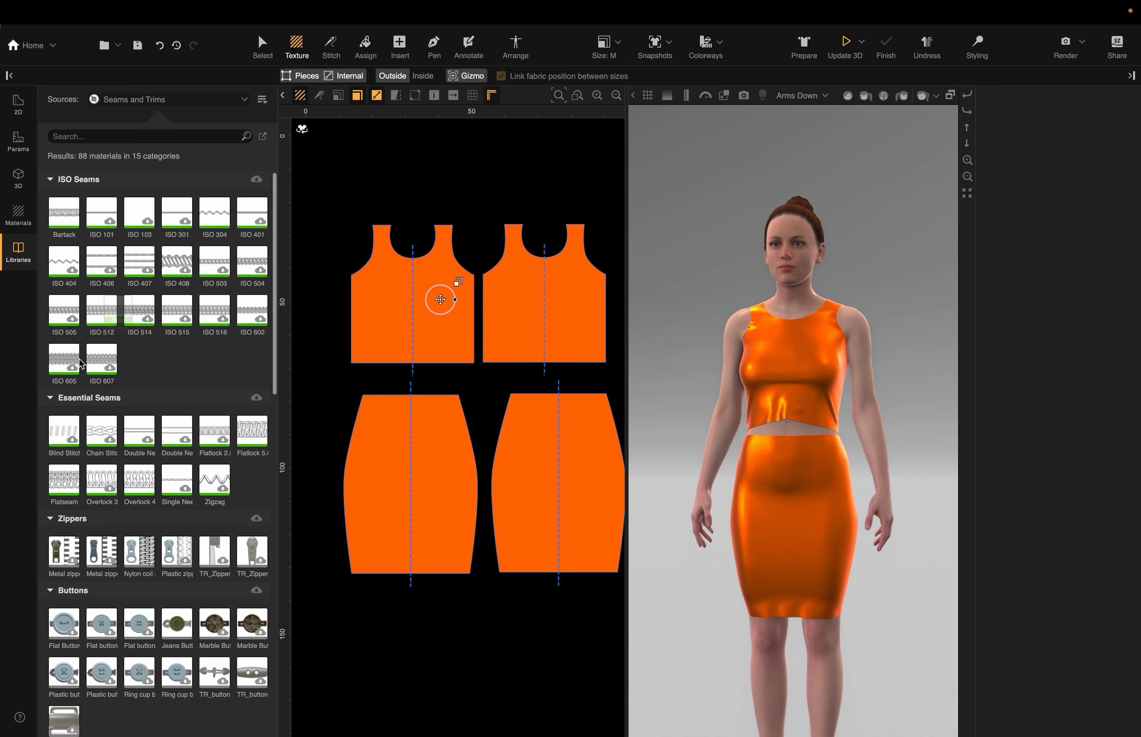
scroll(120, 443, down, 10)
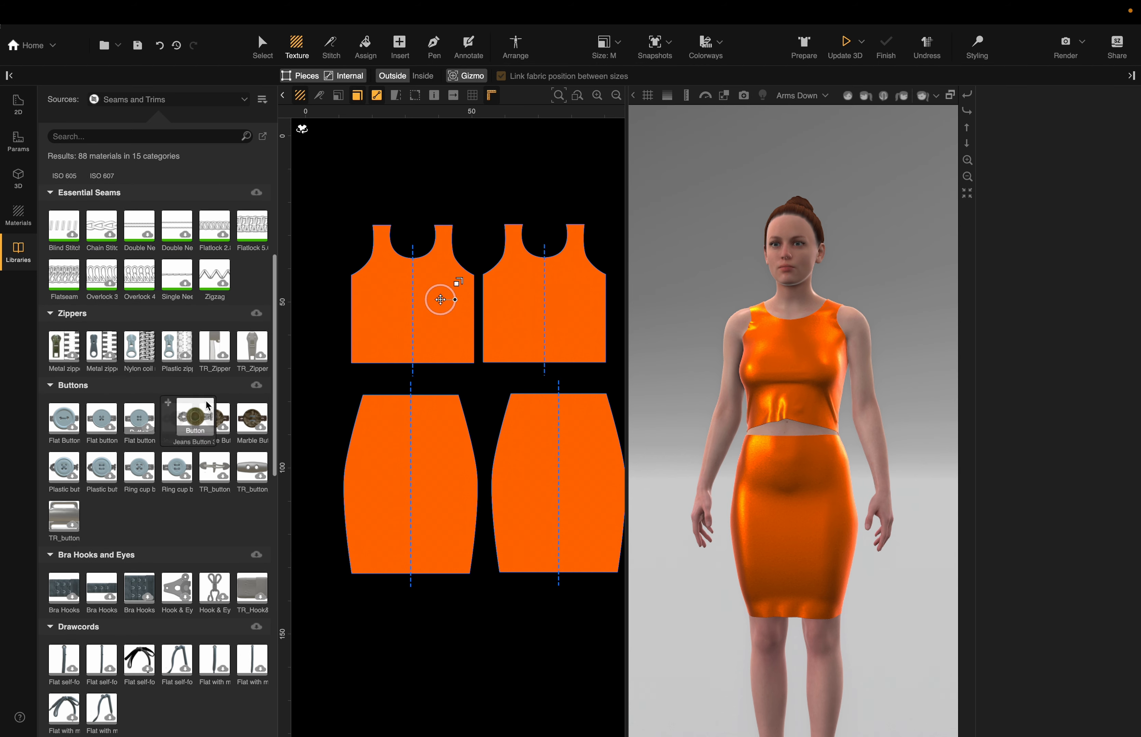
scroll(145, 382, down, 3)
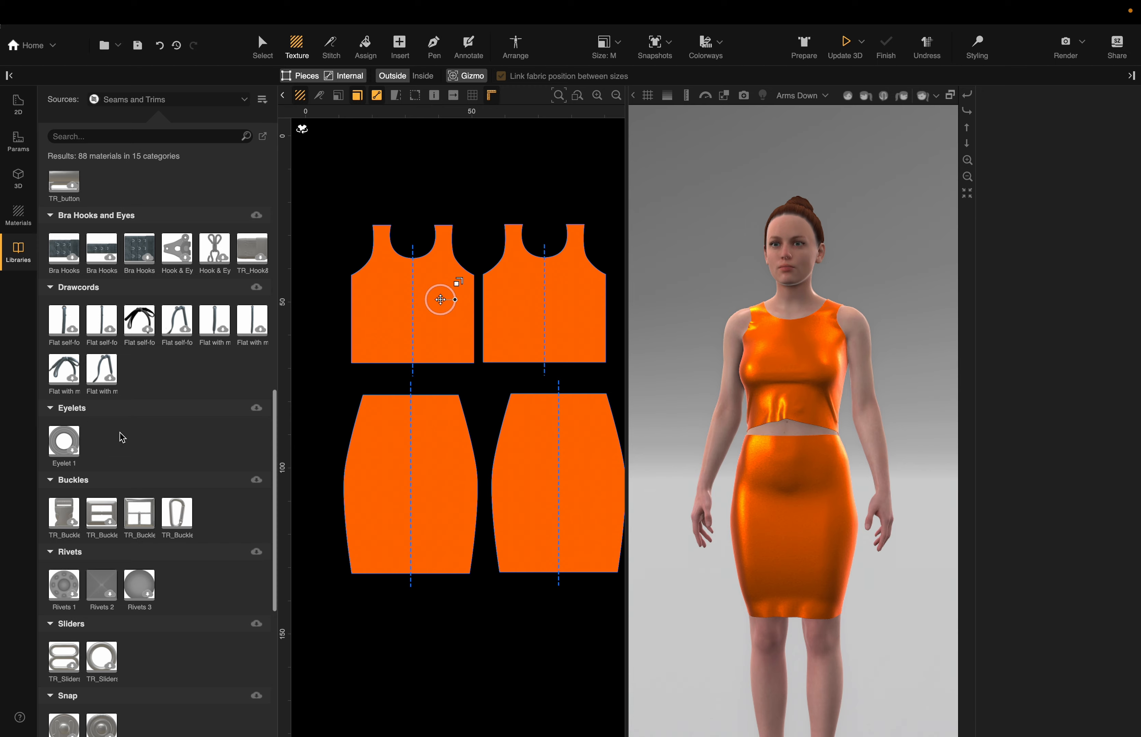
scroll(120, 441, down, 4)
scroll(133, 522, down, 2)
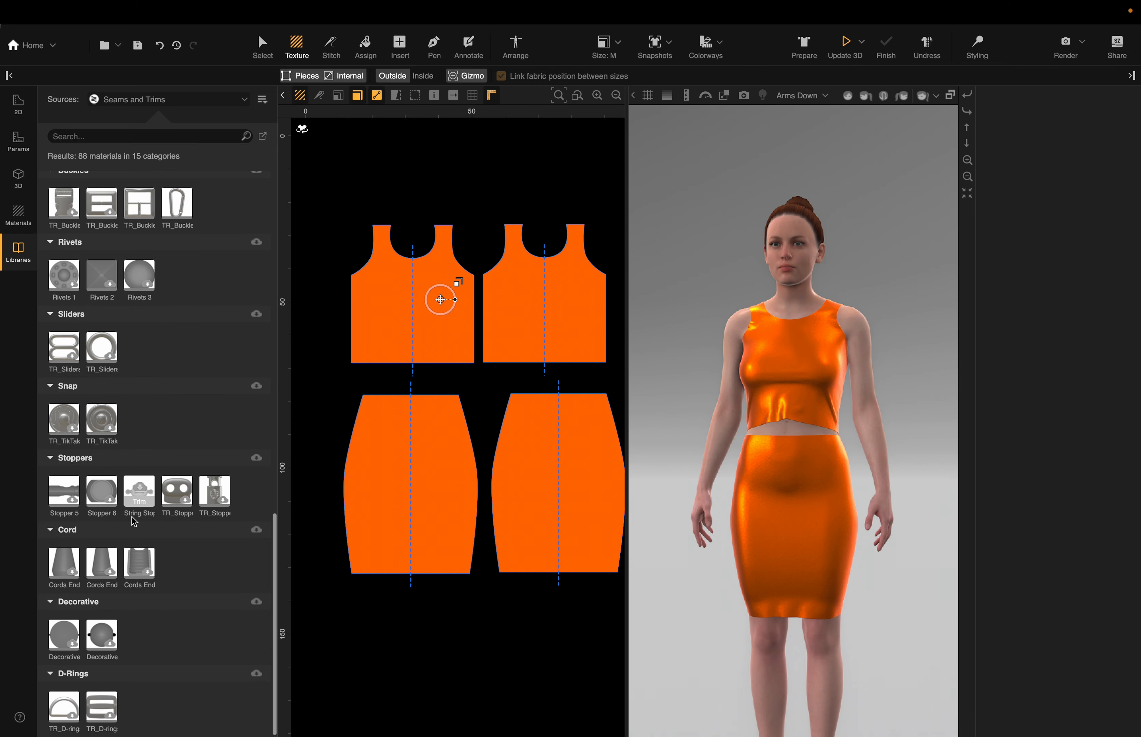
scroll(133, 520, up, 20)
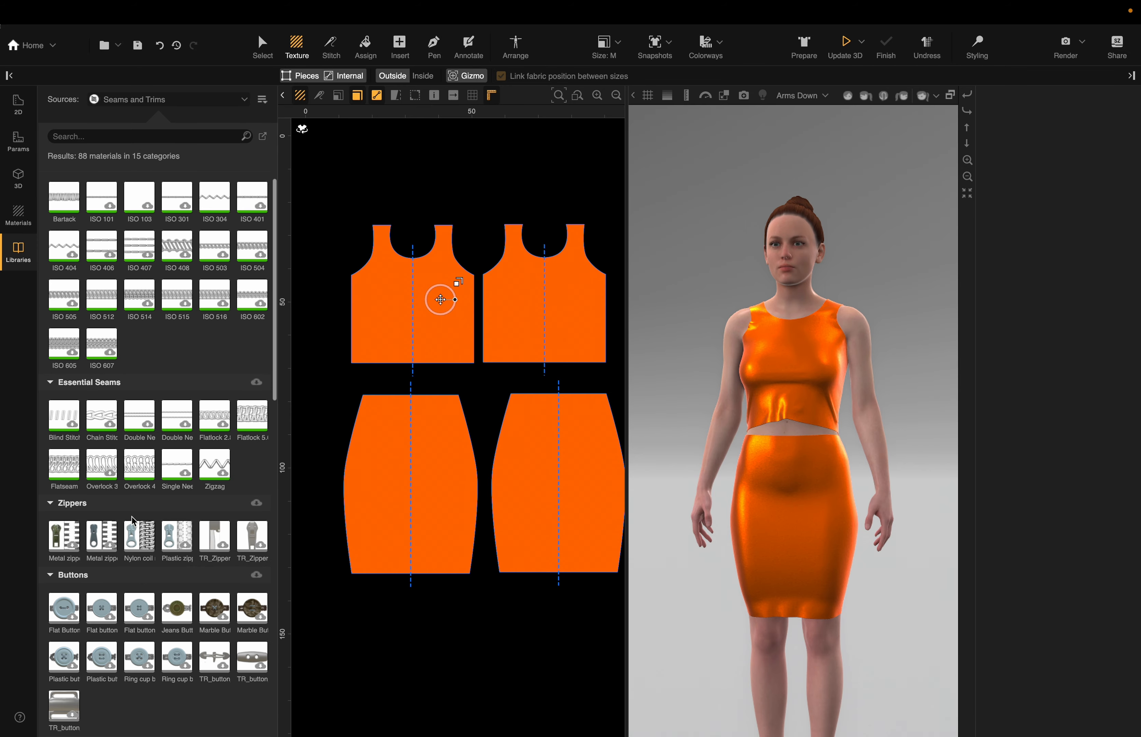
Step: Return to the garment's materials and show the stitches on the top and skirt pieces with the Stitch tool
click(19, 215)
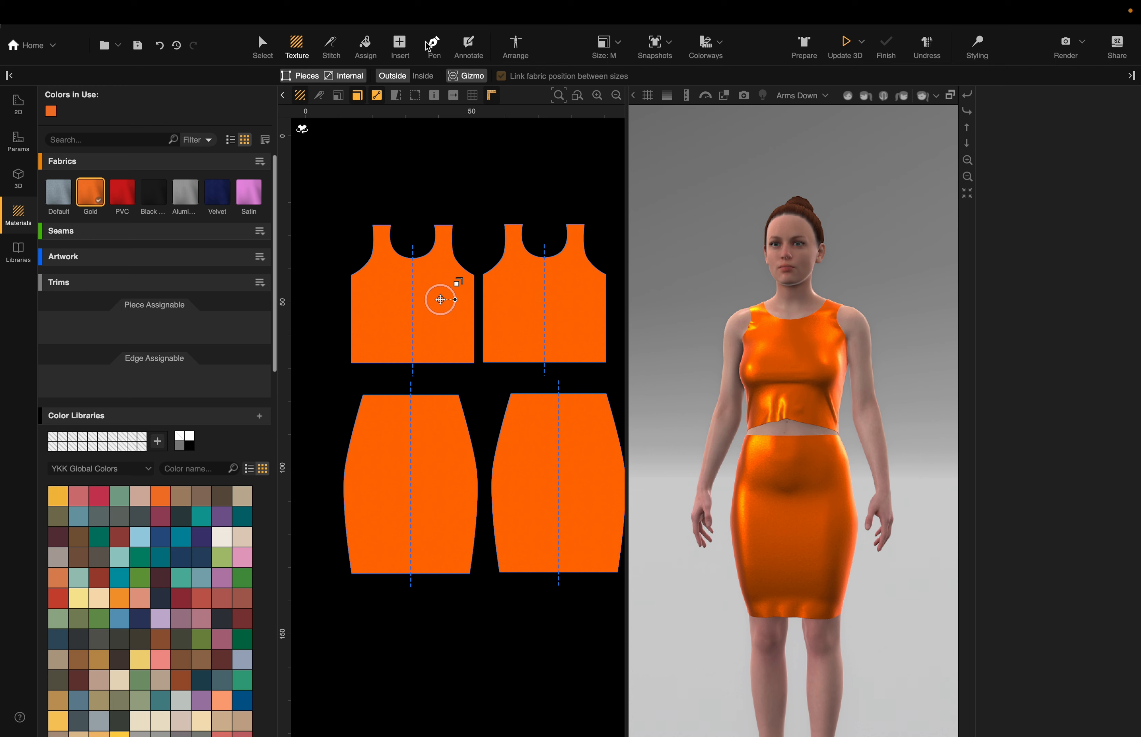
click(338, 50)
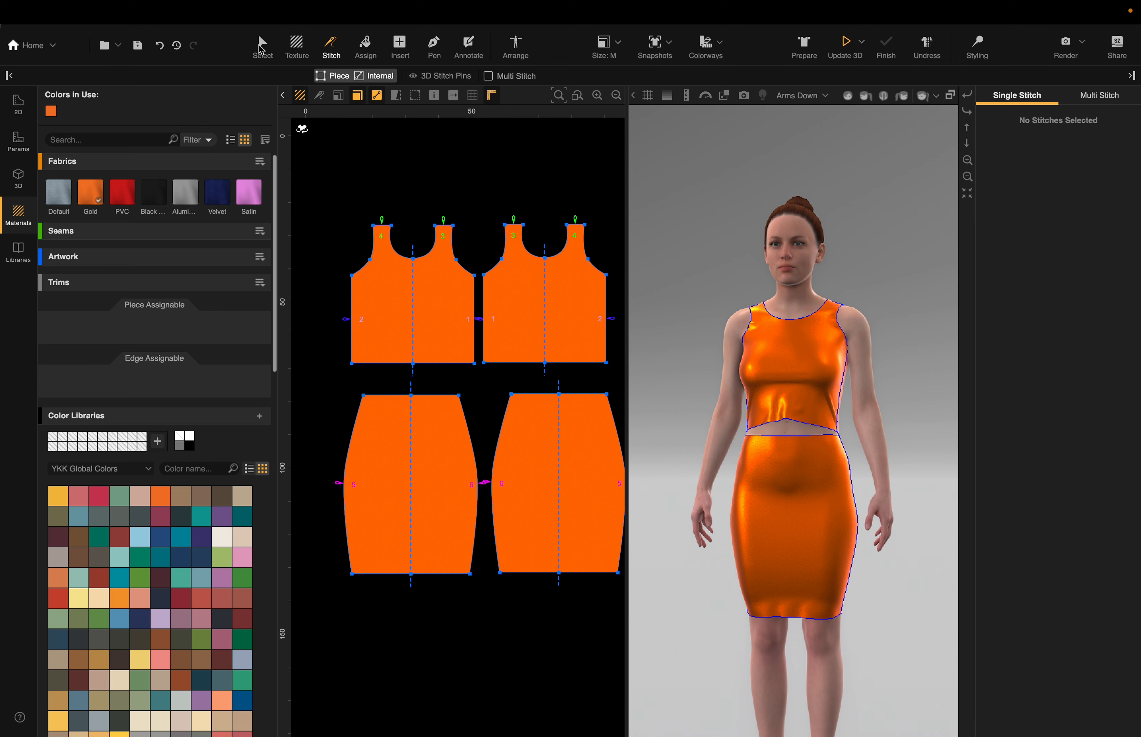
Step: Switch to the Select tool, show the stitches on the top and skirt pieces, and hide them again
click(261, 48)
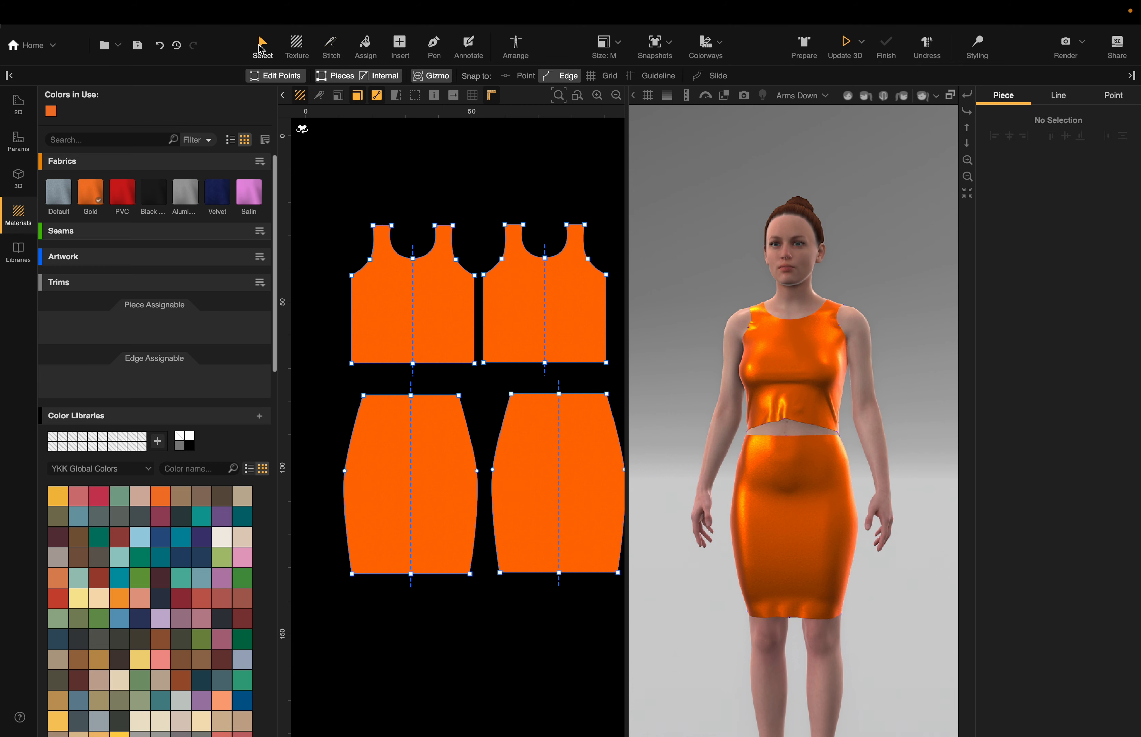
click(320, 98)
click(322, 98)
click(320, 97)
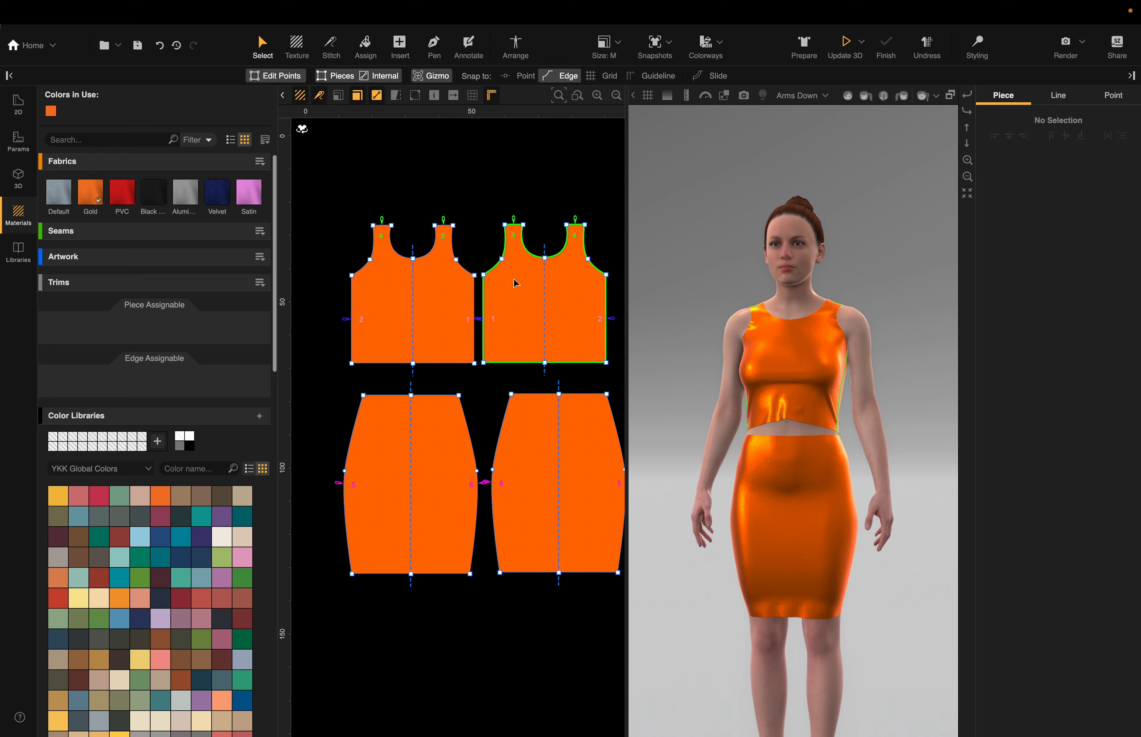
click(320, 96)
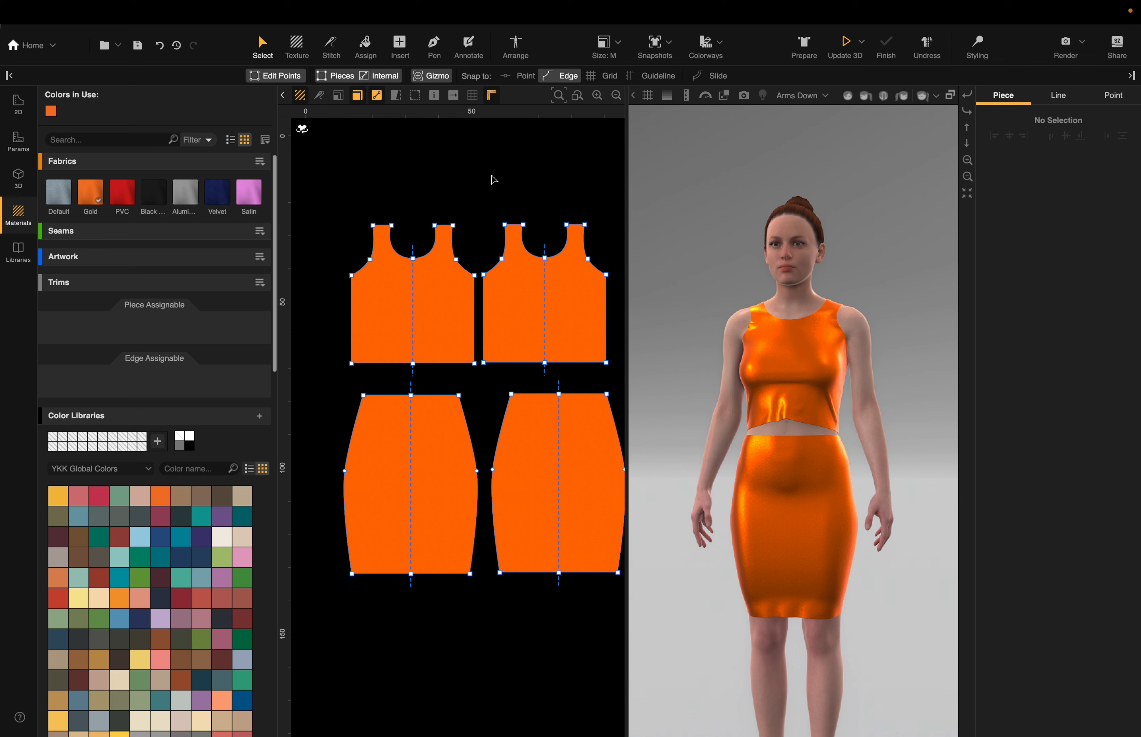
Step: Toggle the 2D rulers off and on, and add a vertical guideline at X 18.91 cm and a horizontal guideline at Y 27.46 cm
scroll(493, 180, down, 1)
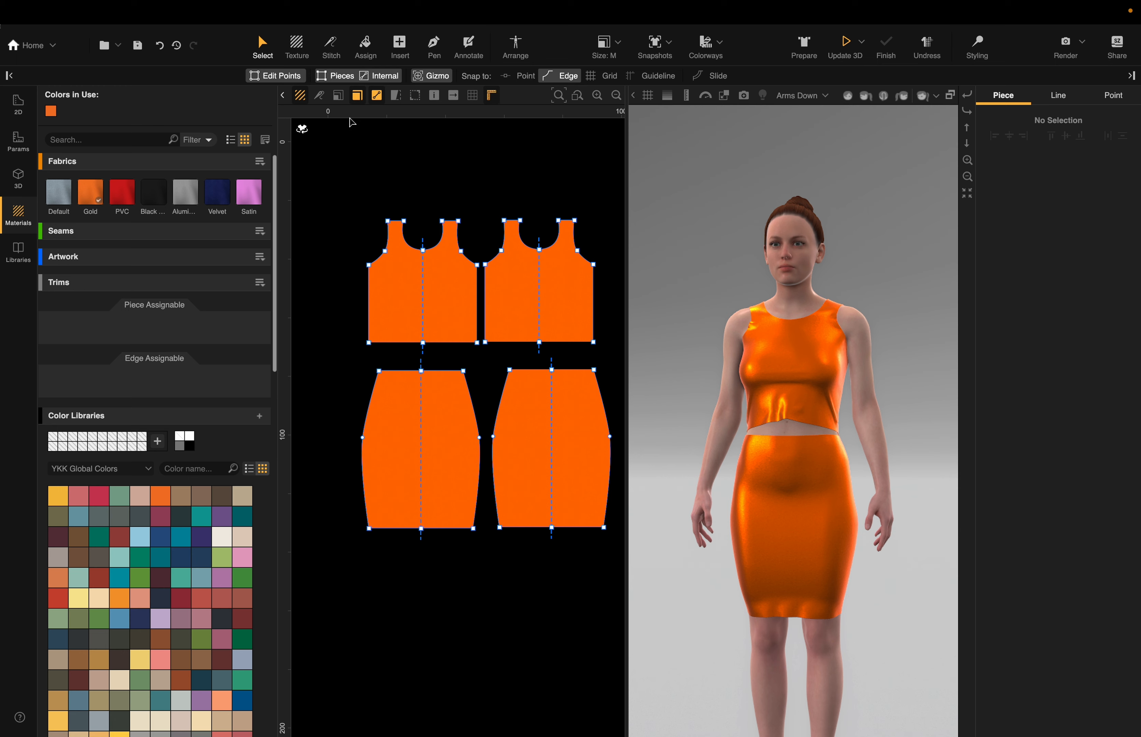
click(491, 97)
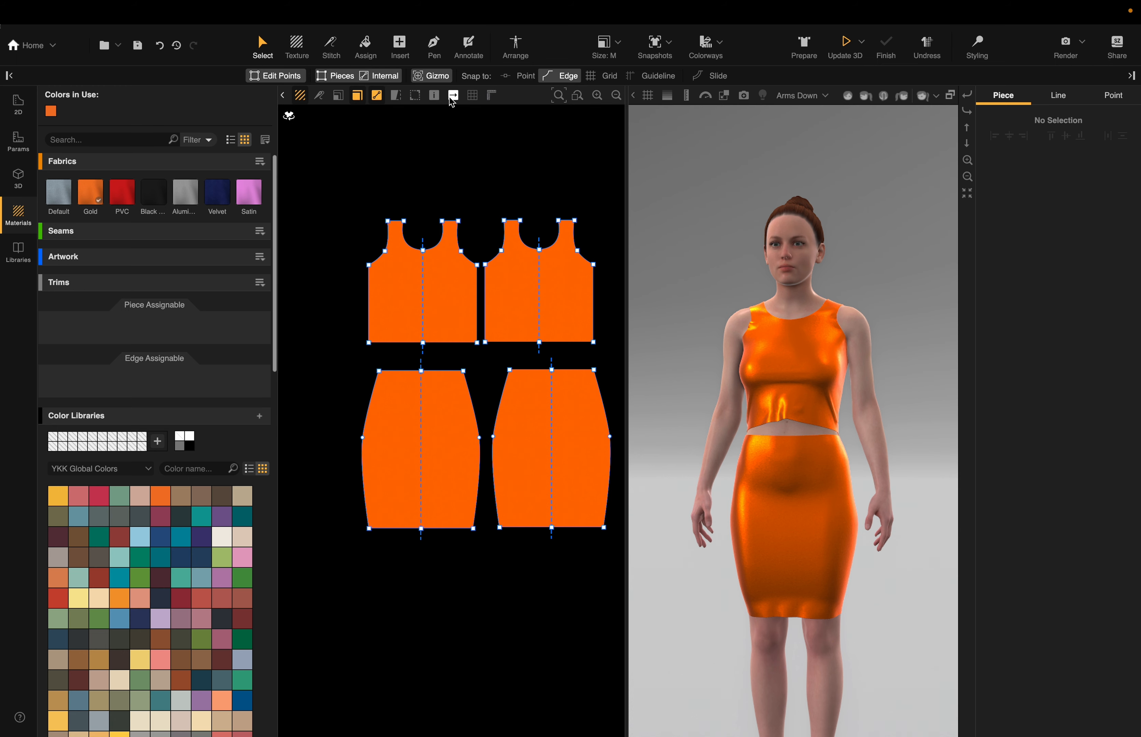
click(492, 98)
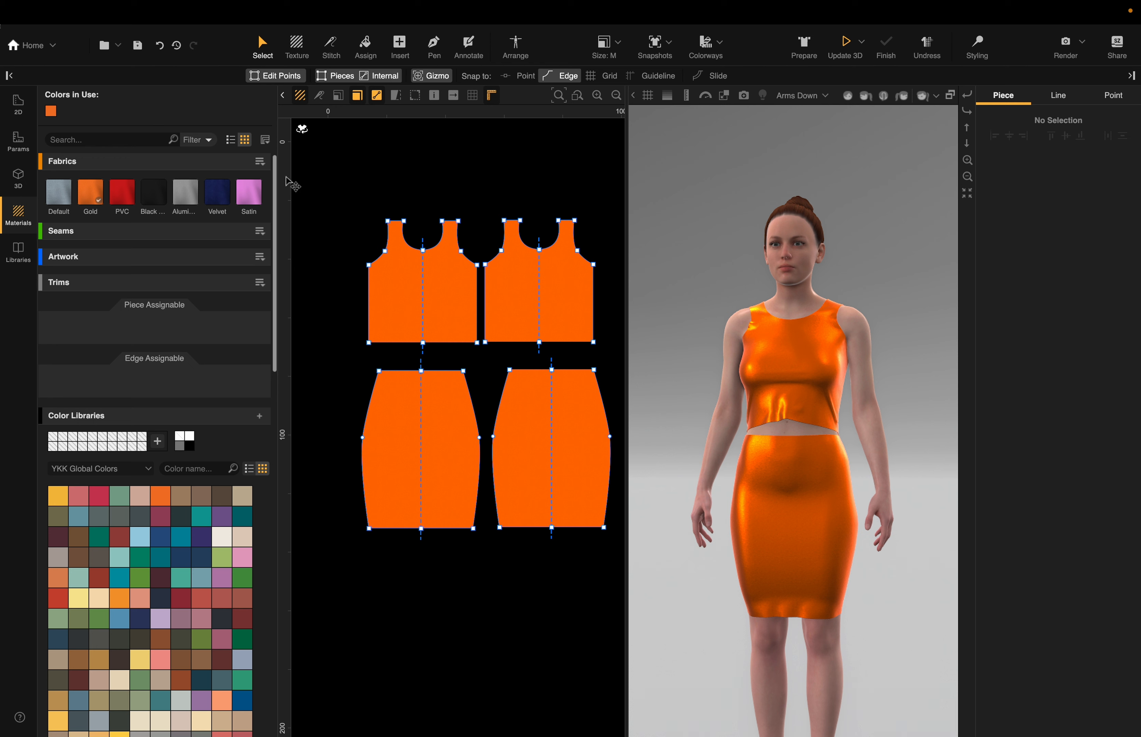
drag(286, 192, 358, 298)
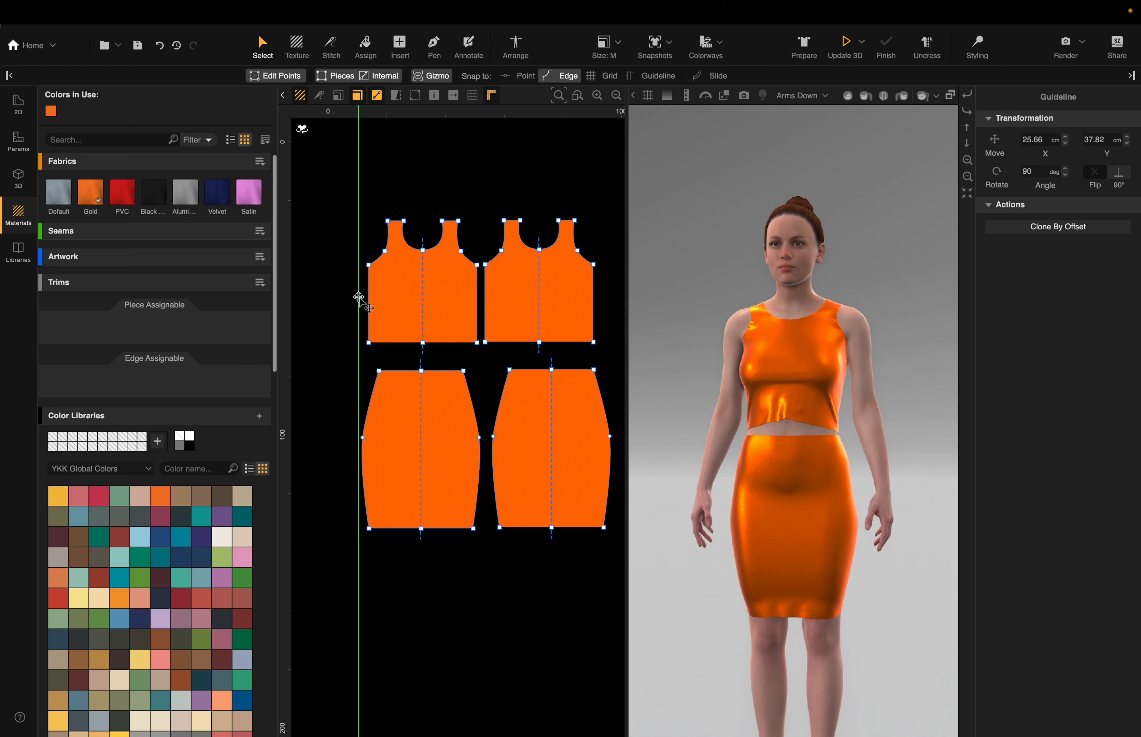
drag(358, 298, 338, 227)
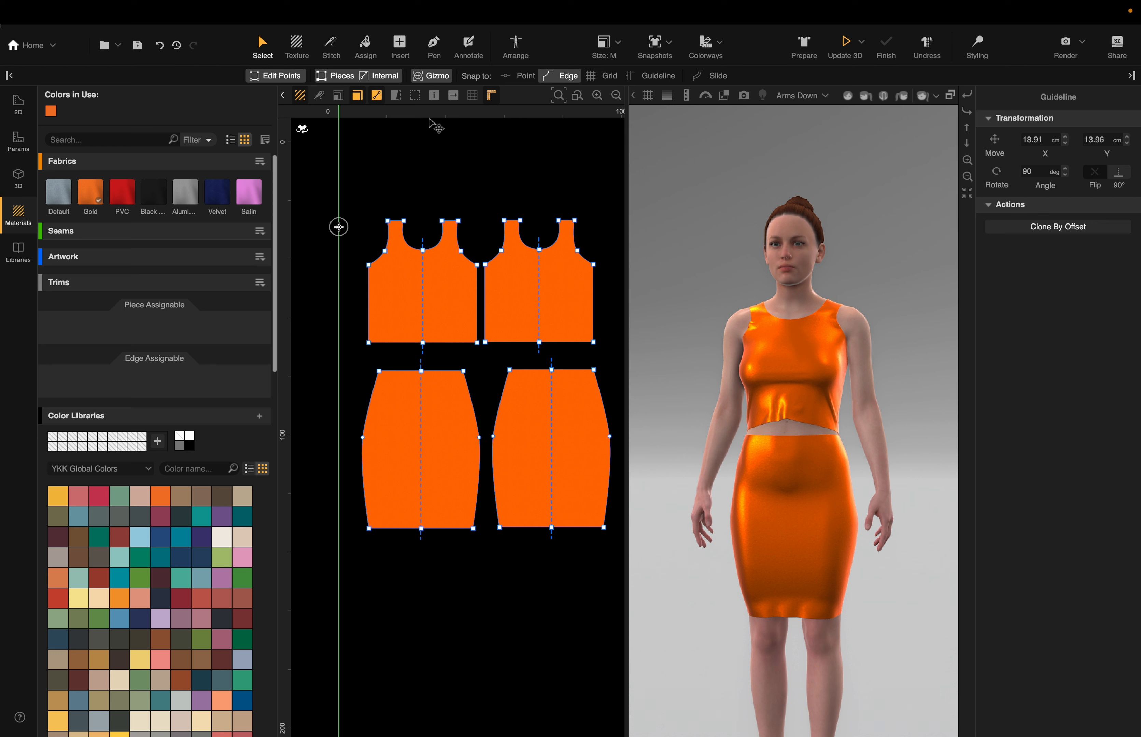
click(429, 120)
drag(480, 193, 483, 195)
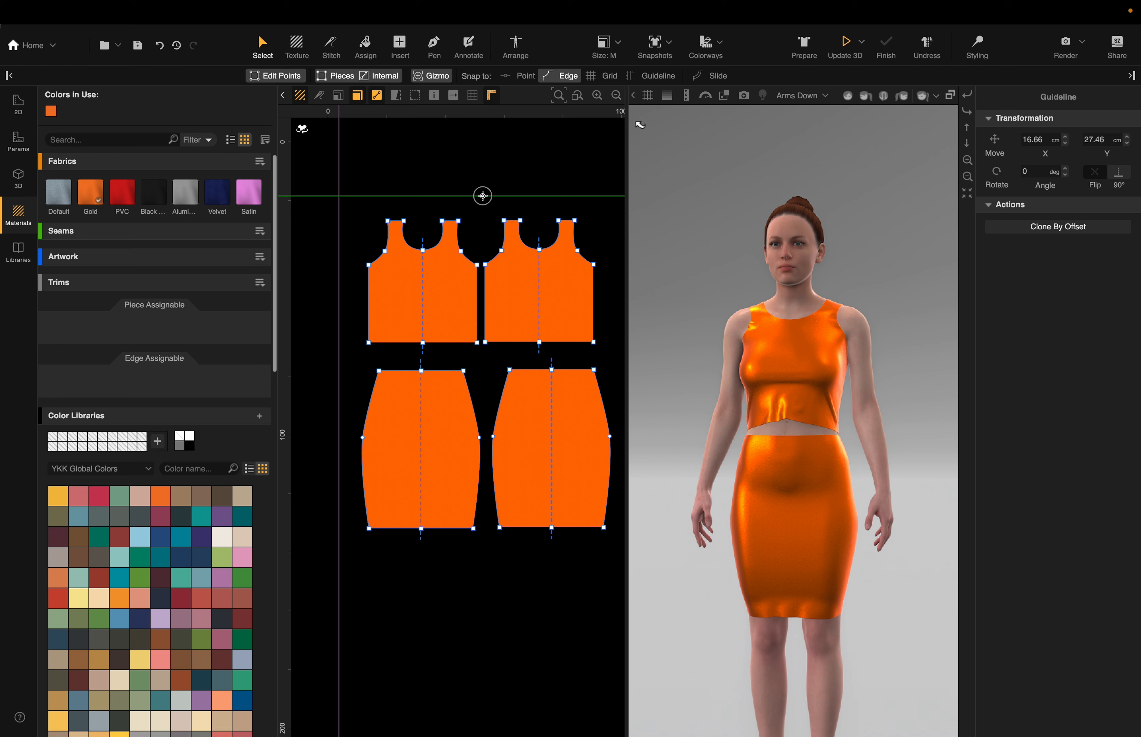
Step: Remove the horizontal and vertical guidelines from the pattern area and hide the rulers
drag(512, 196, 517, 110)
drag(340, 199, 278, 231)
click(493, 98)
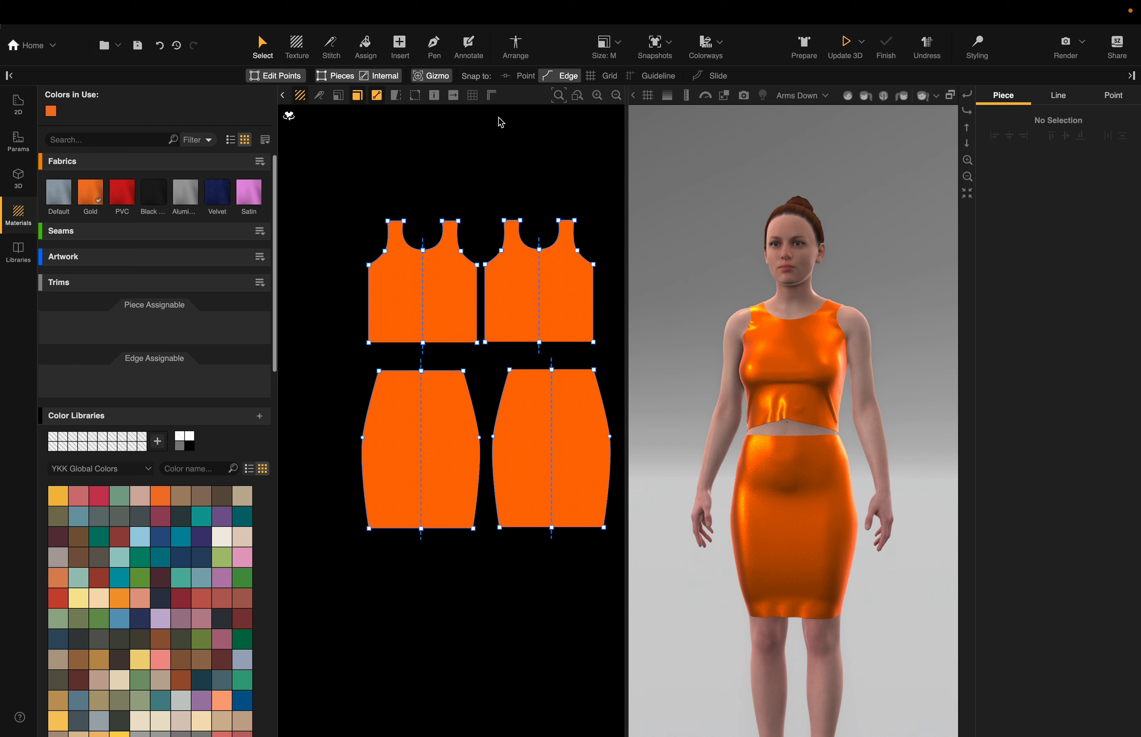
Step: Display the grid behind the pattern pieces and examine how it scales at different zoom levels
click(473, 96)
scroll(461, 146, down, 5)
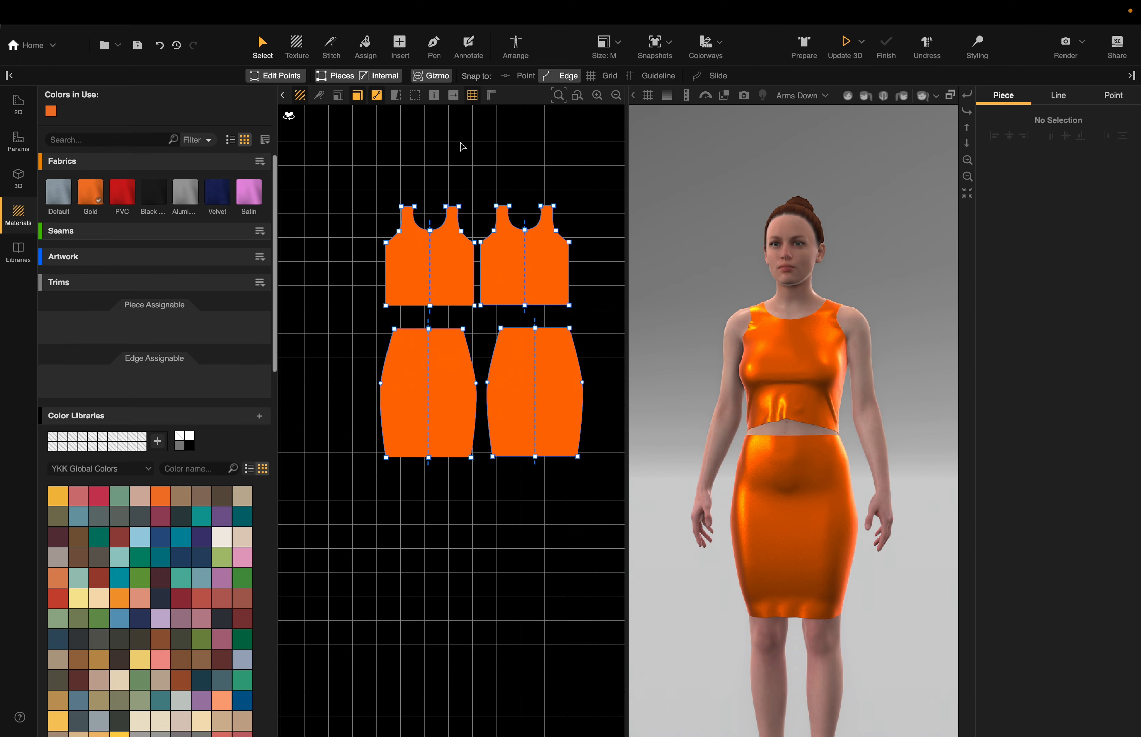
scroll(455, 146, down, 5)
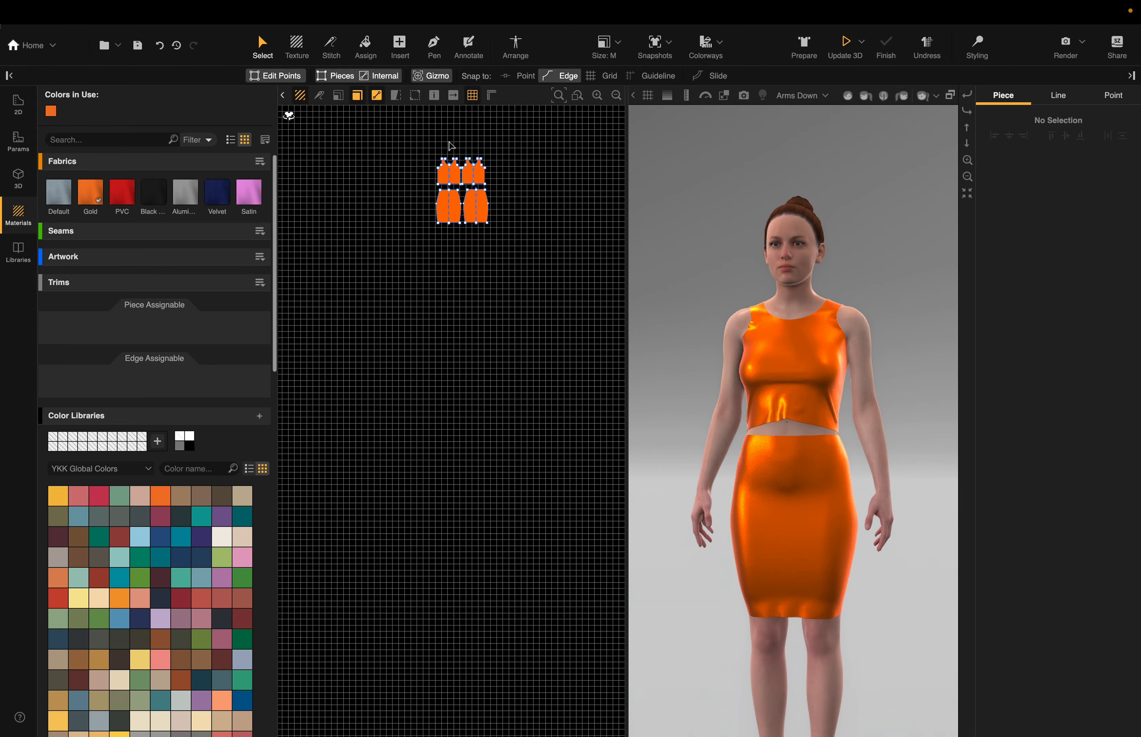
scroll(450, 145, down, 5)
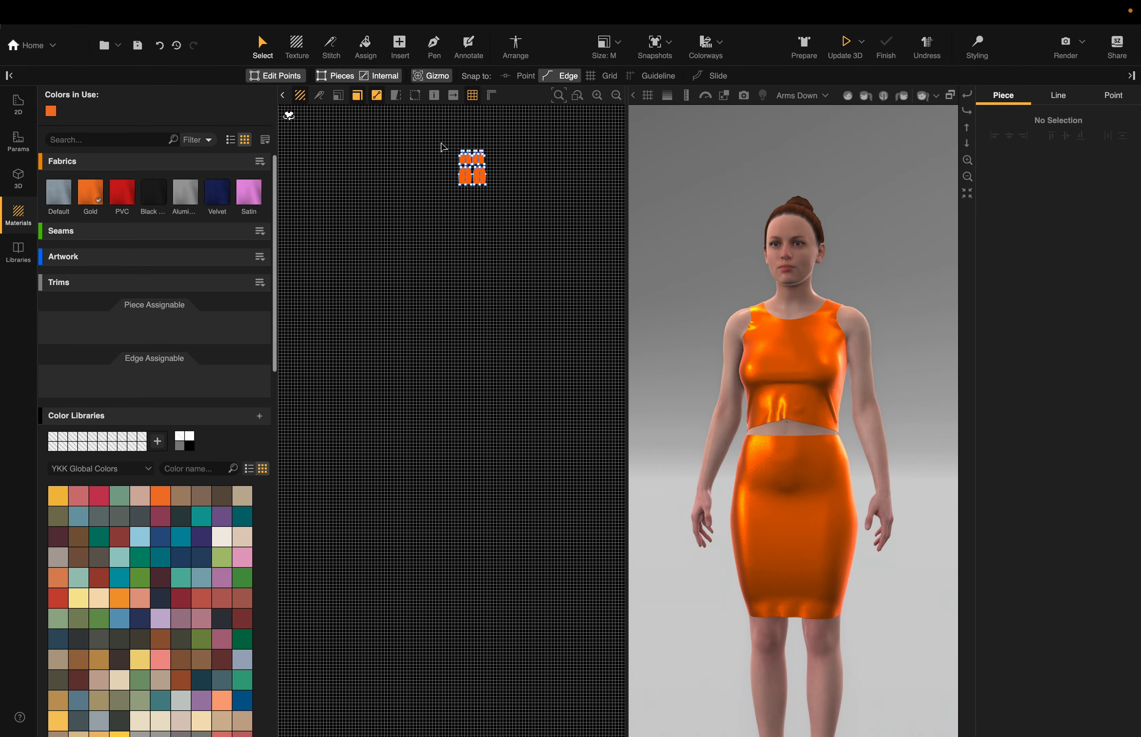
middle_drag(501, 148, 476, 252)
middle_drag(547, 313, 385, 270)
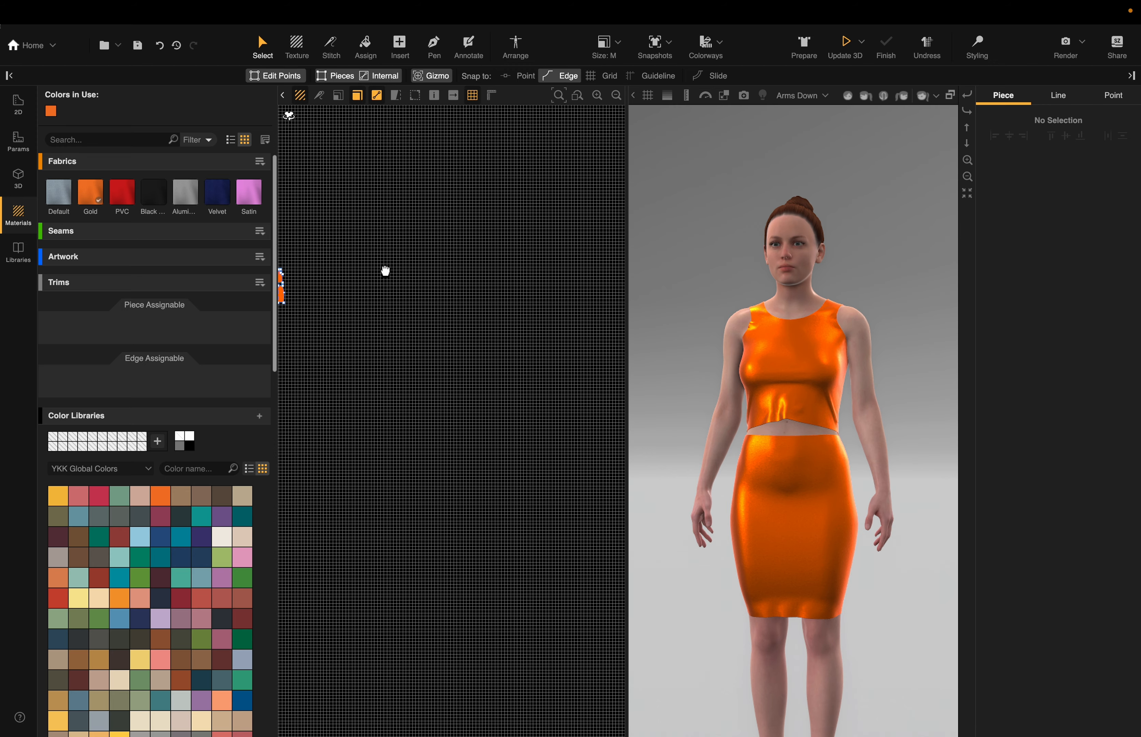
Step: Fit the pattern pieces back into the 2D view and turn off the grid
click(561, 99)
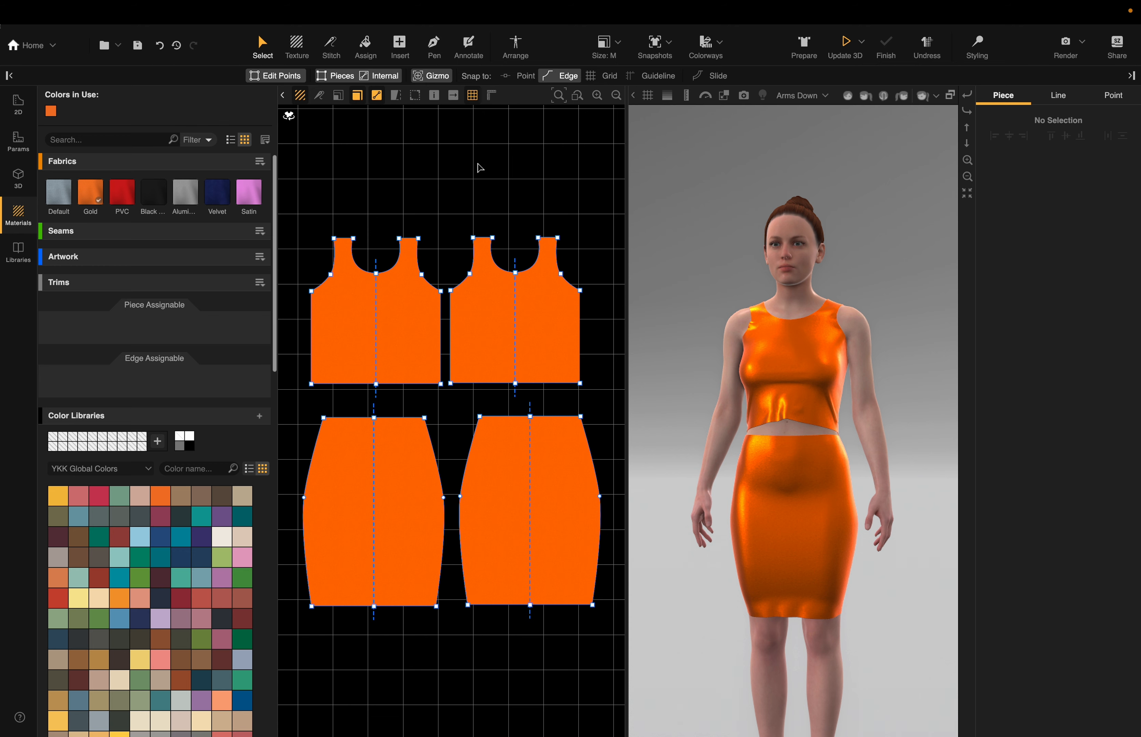
scroll(477, 163, down, 3)
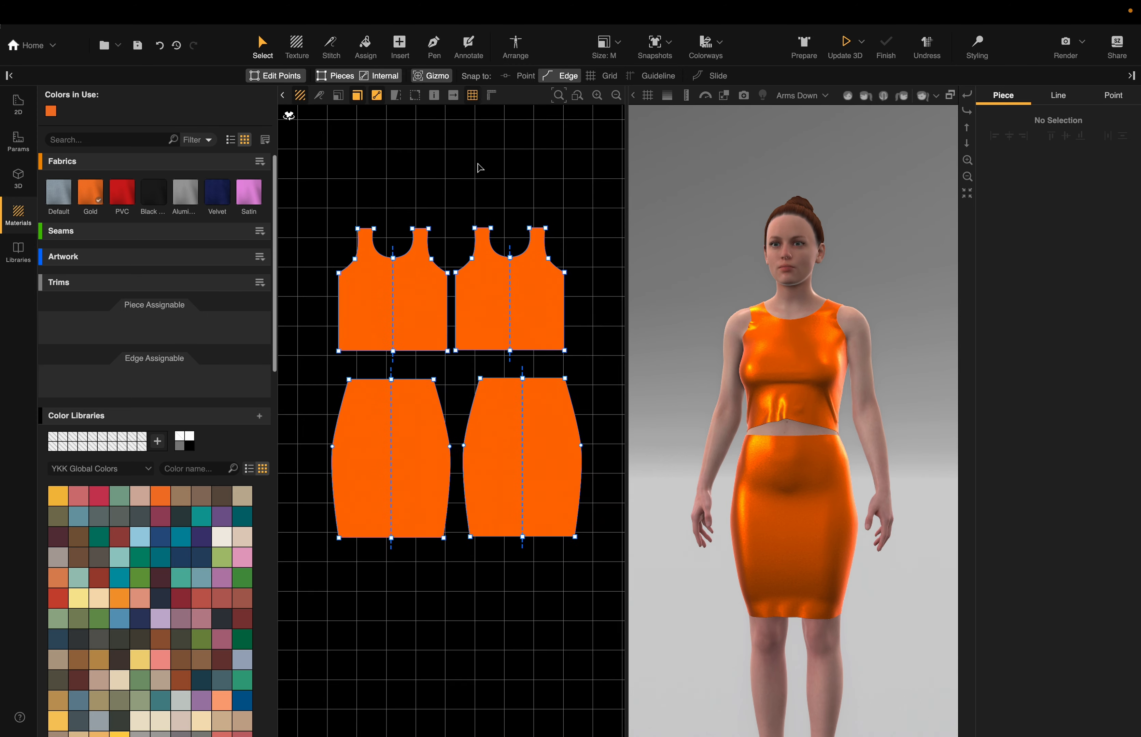
scroll(480, 167, down, 1)
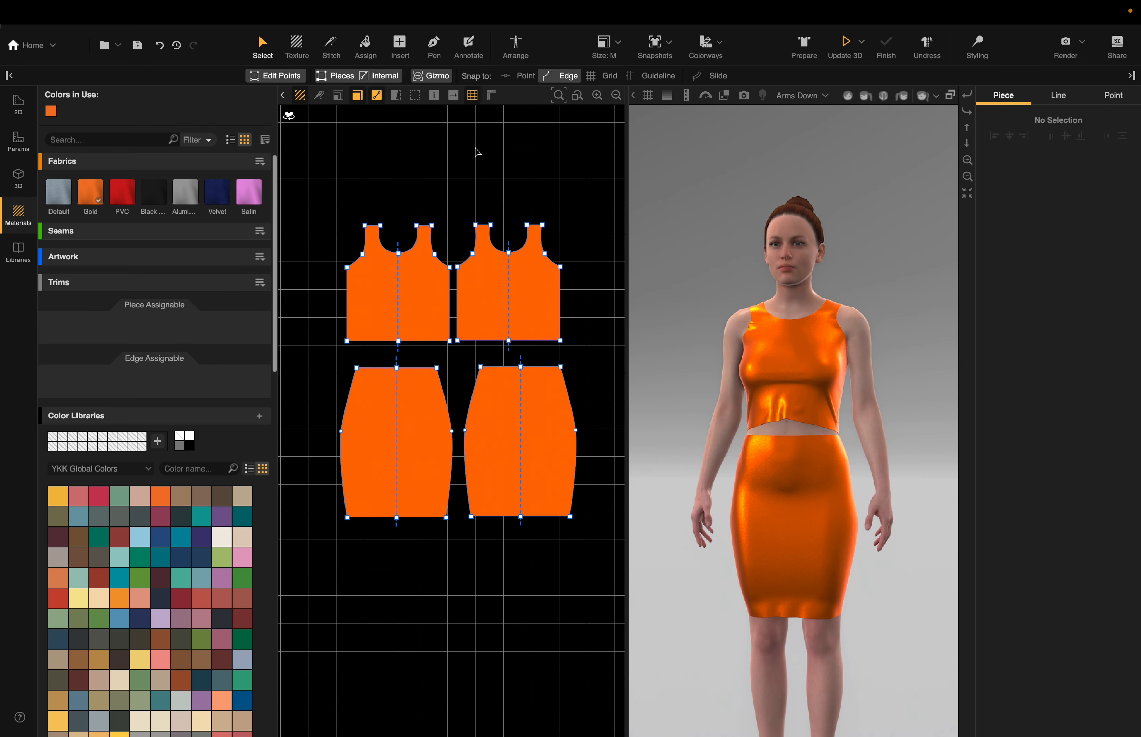
click(477, 100)
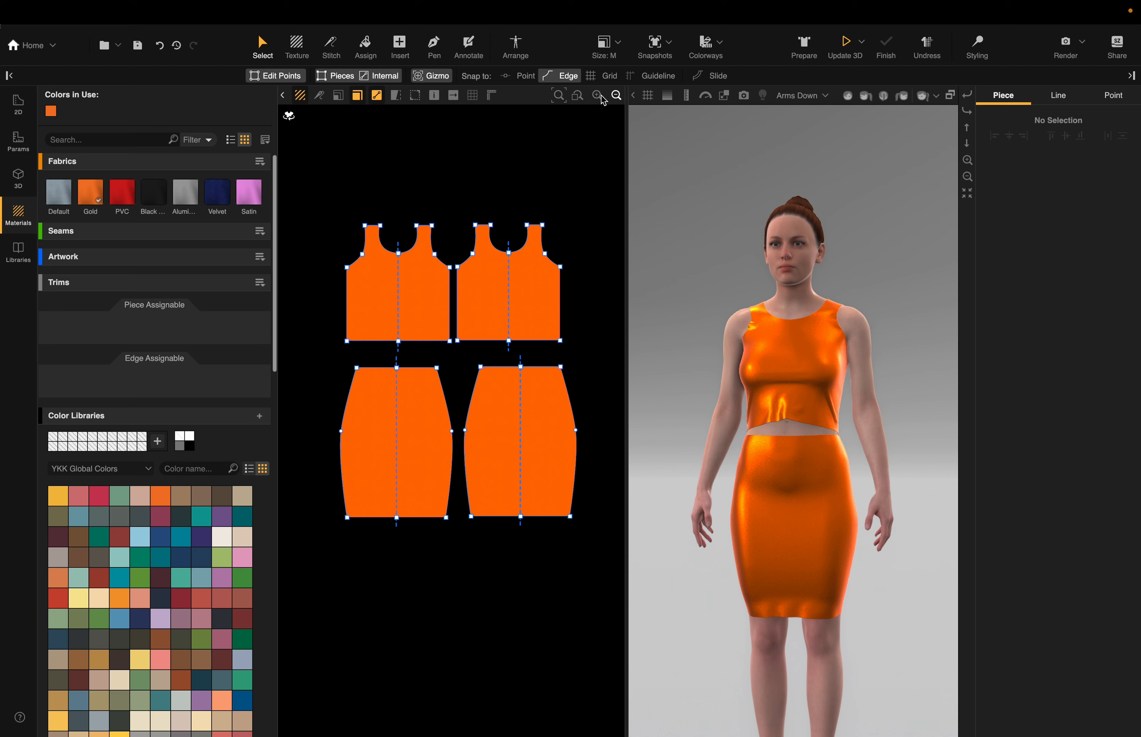
Step: Zoom the 2D pattern view in and out to check the top and skirt pieces
click(617, 96)
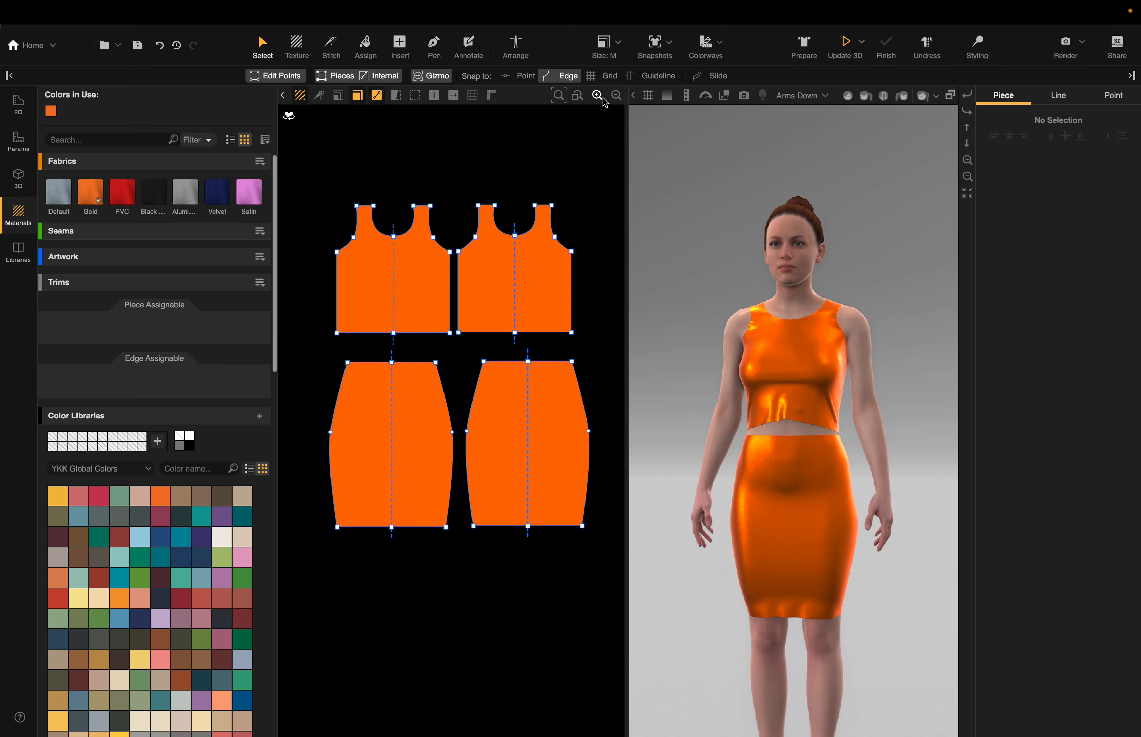
click(597, 95)
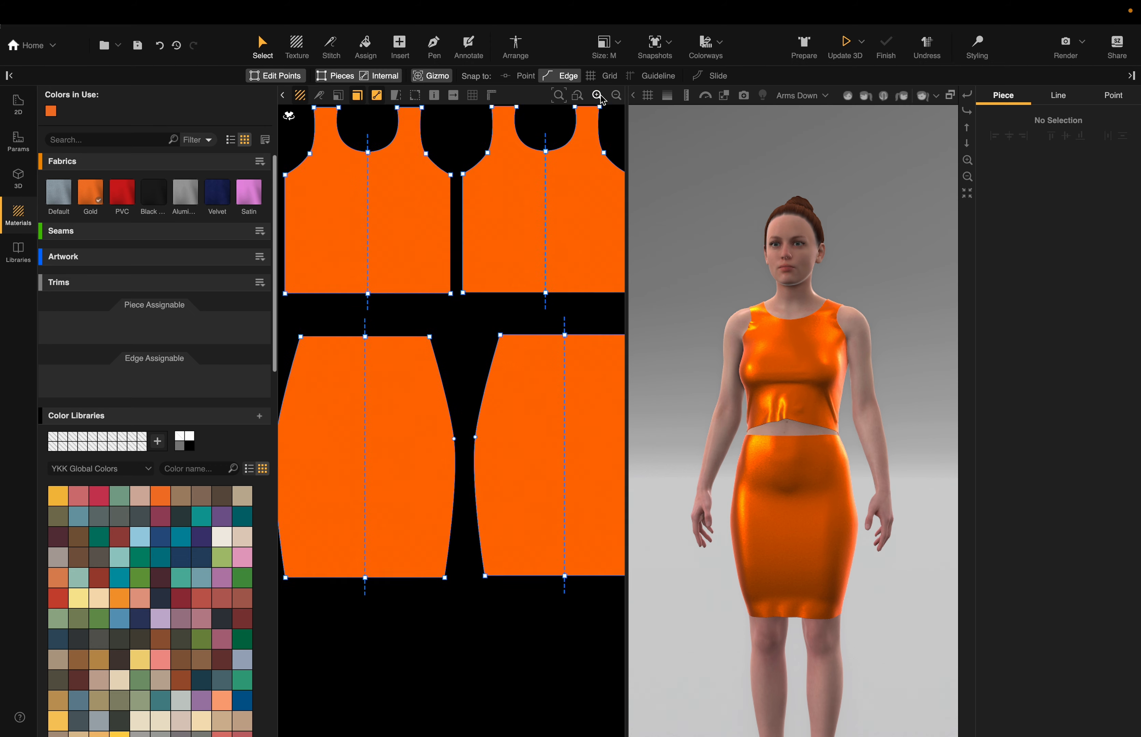
click(615, 96)
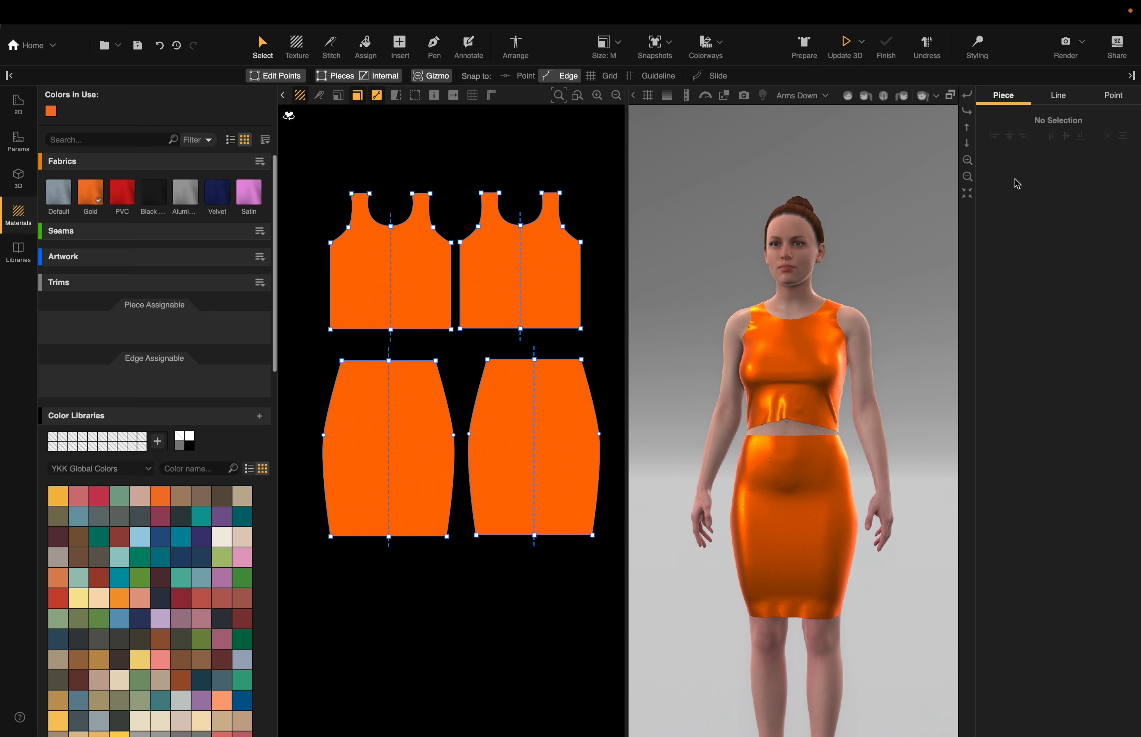
Step: Examine the dressed avatar in 3D by zooming in and out, rotating and tilting the camera
click(968, 160)
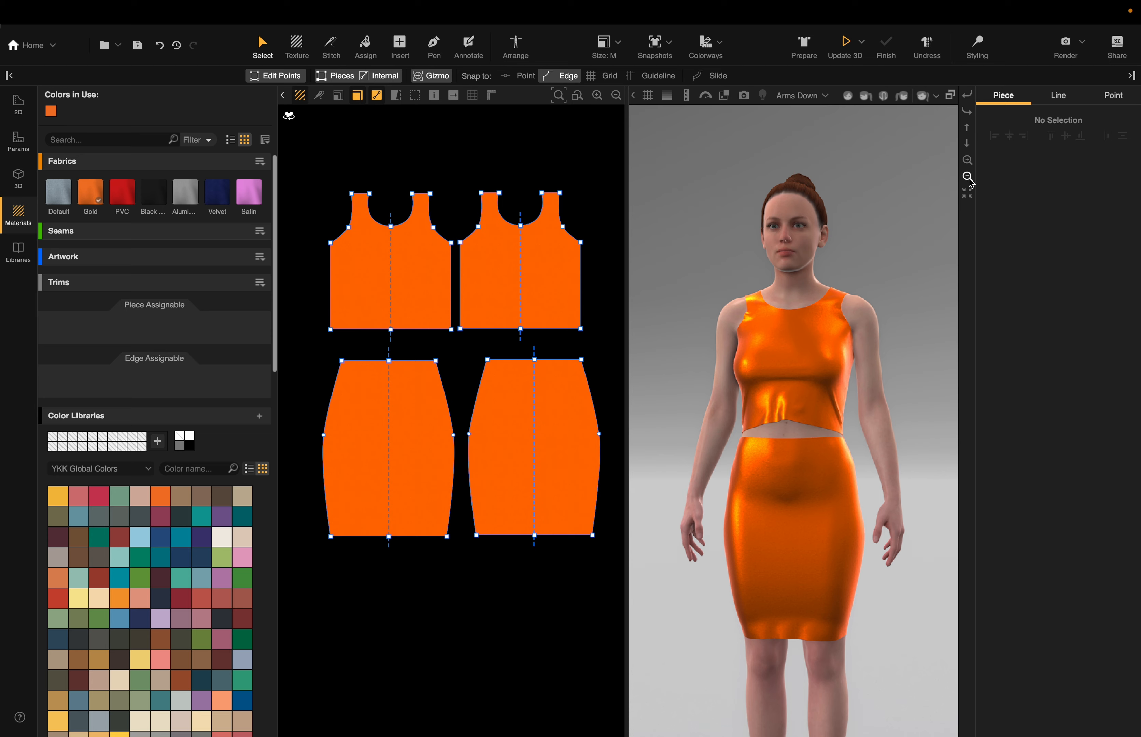
click(968, 177)
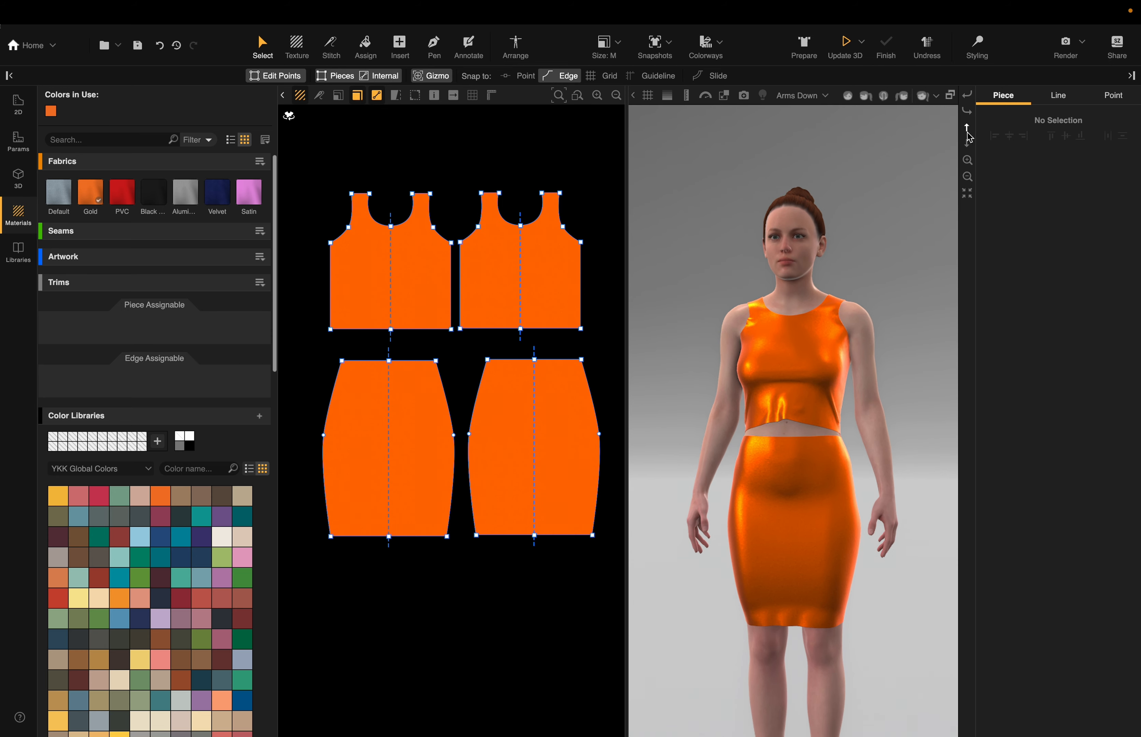
click(967, 98)
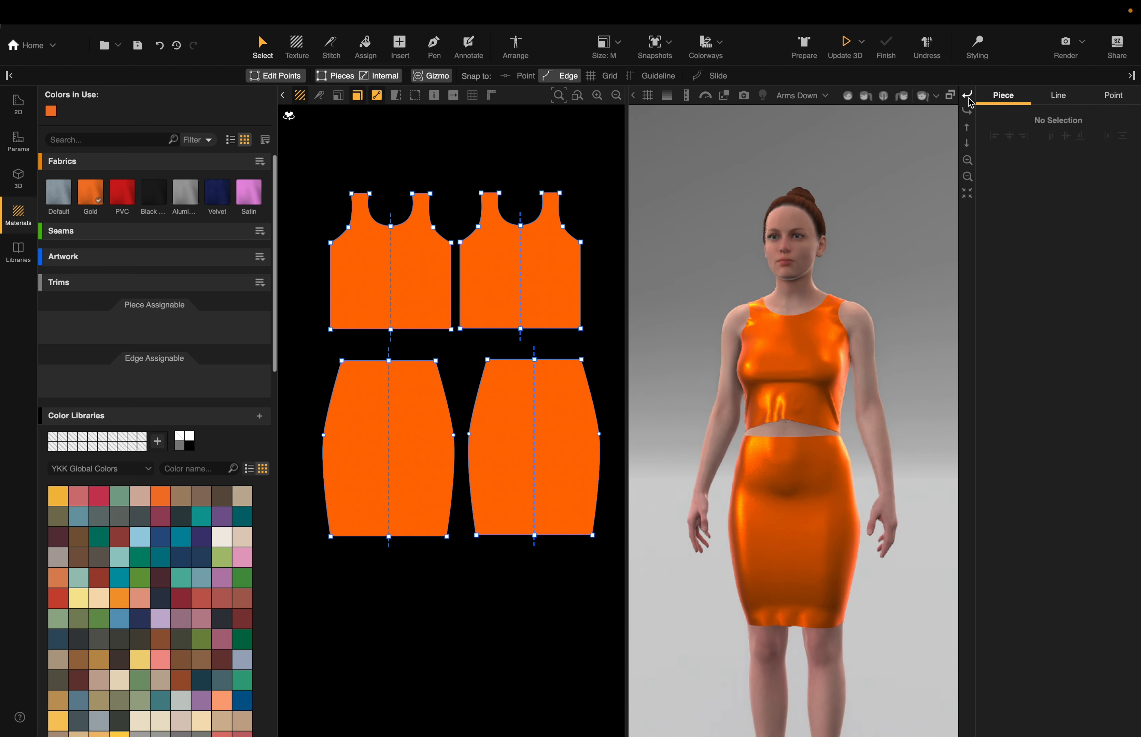
click(968, 128)
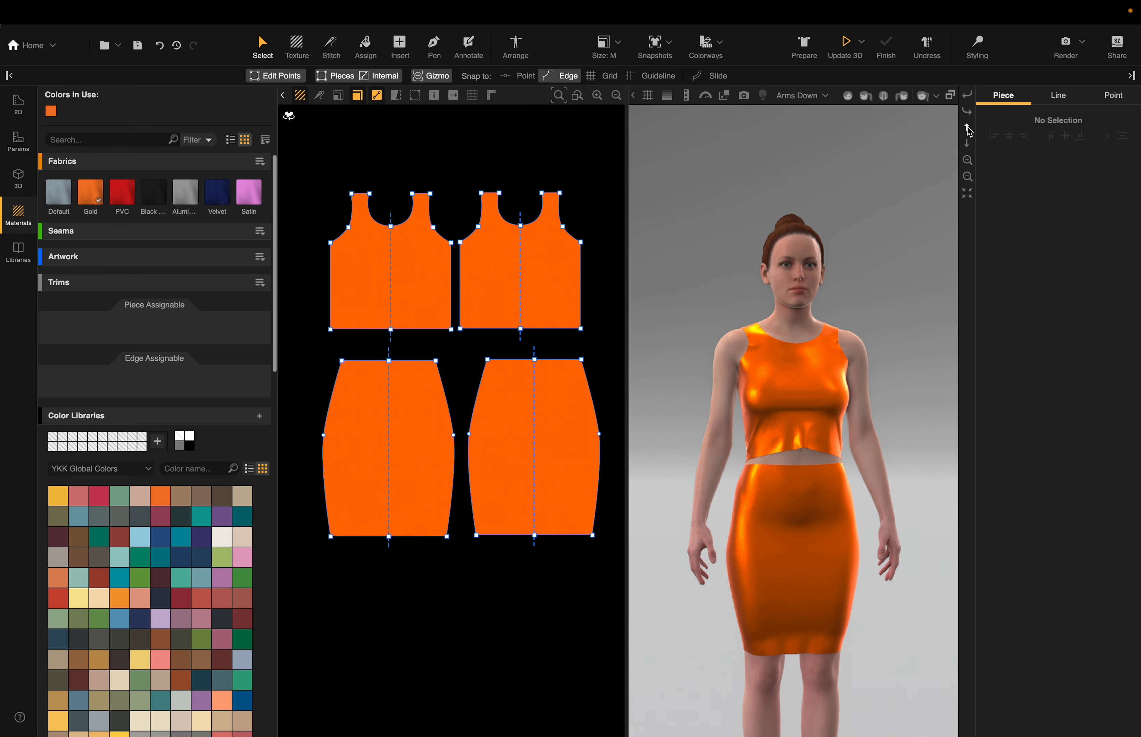
click(968, 144)
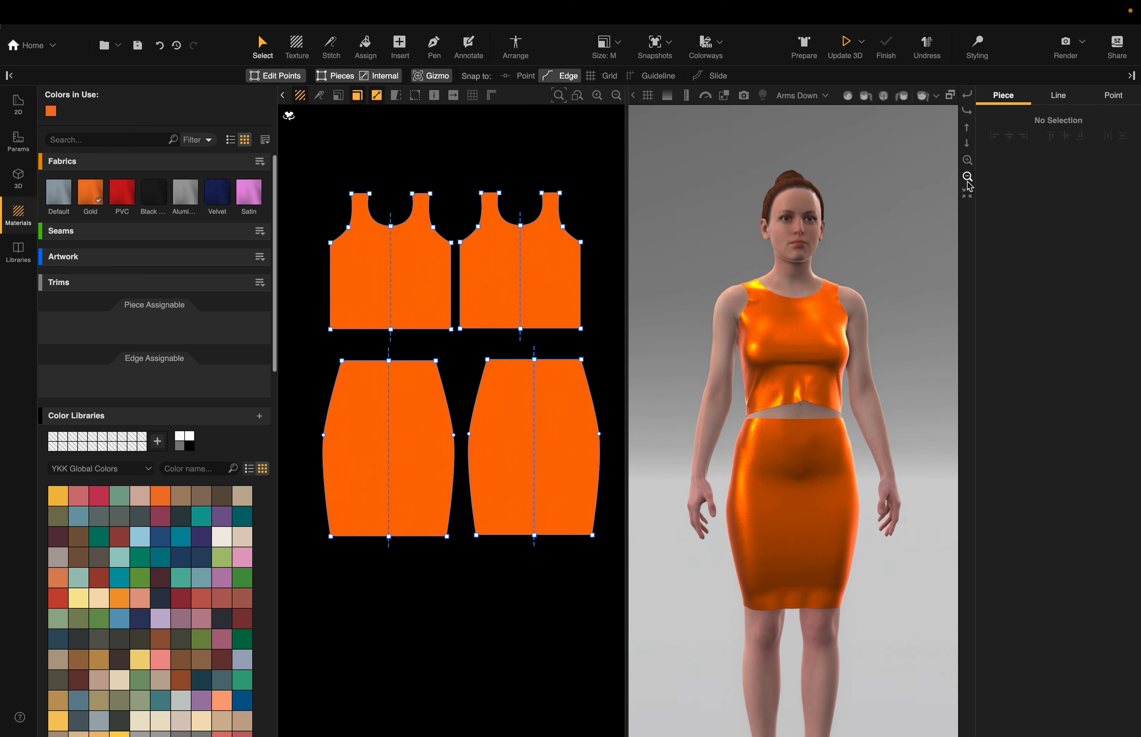
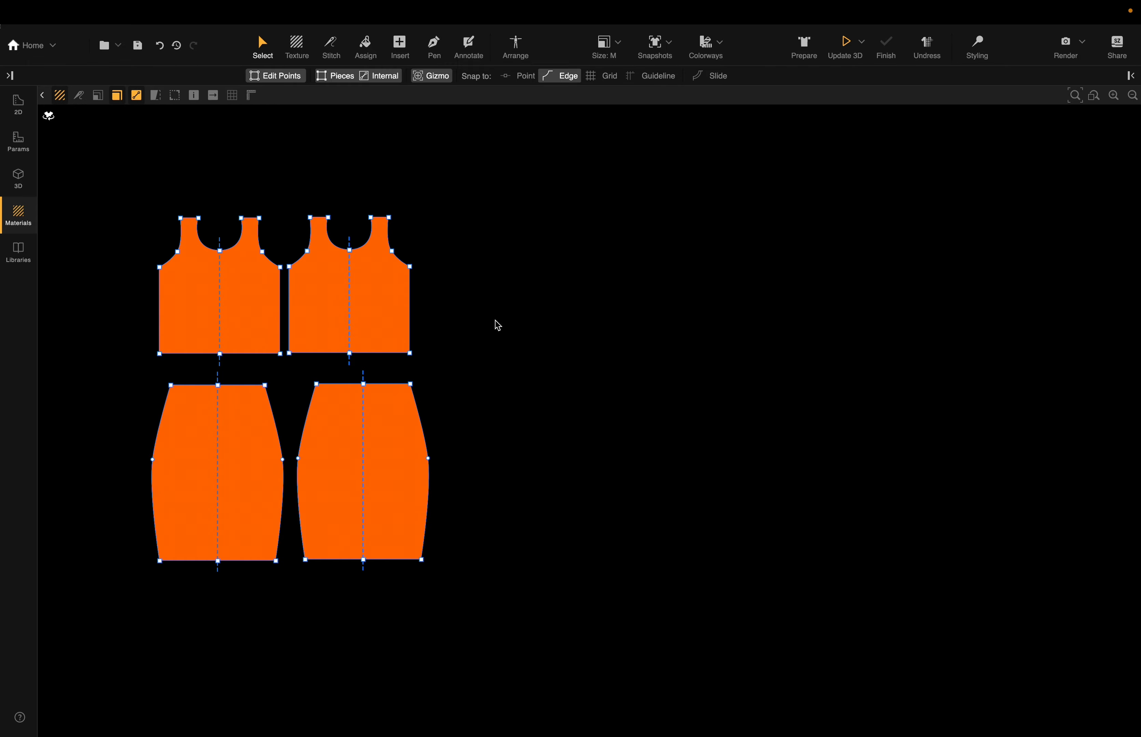
Step: Pan around the pattern pieces in the full-width 2D view and switch to the split 2D and 3D layout
scroll(495, 320, left, 10)
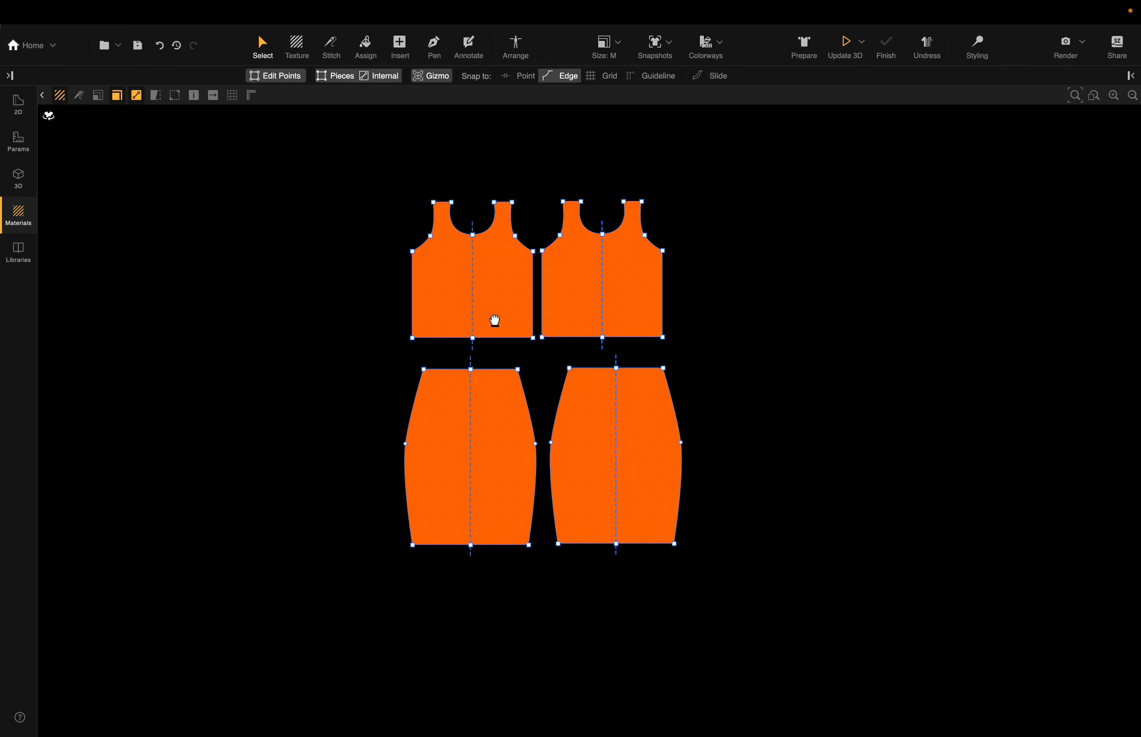
scroll(494, 320, up, 5)
scroll(494, 320, down, 2)
scroll(495, 320, right, 2)
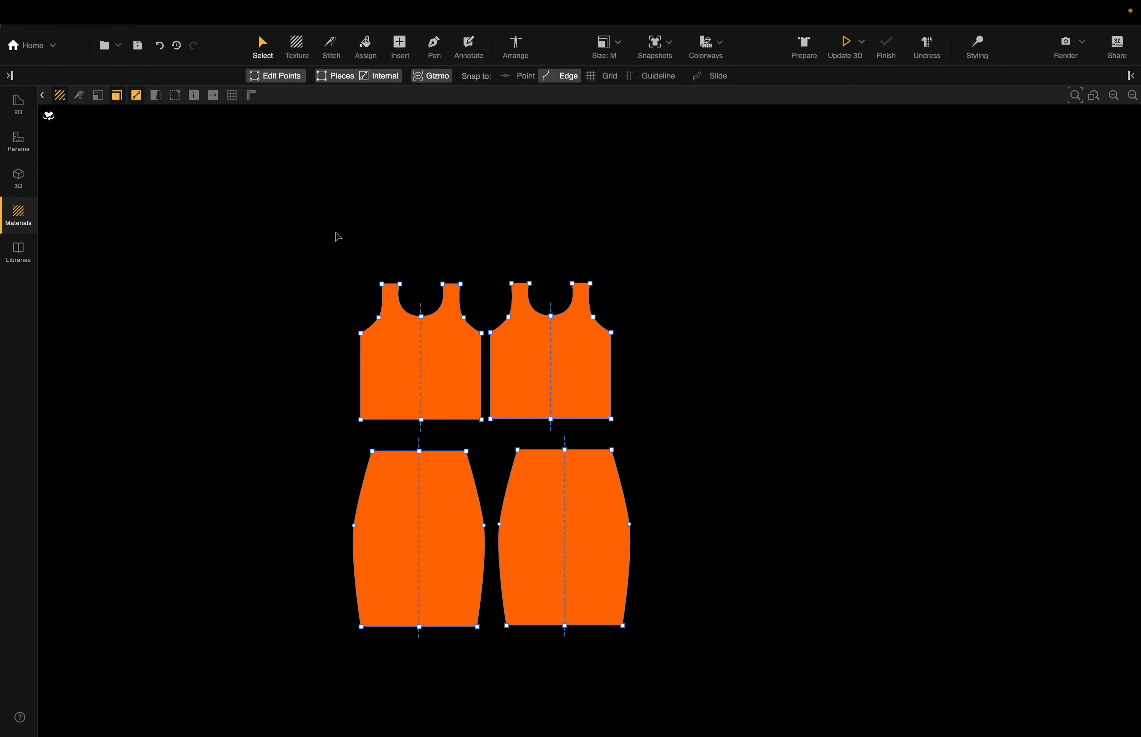
key(3)
scroll(336, 234, right, 5)
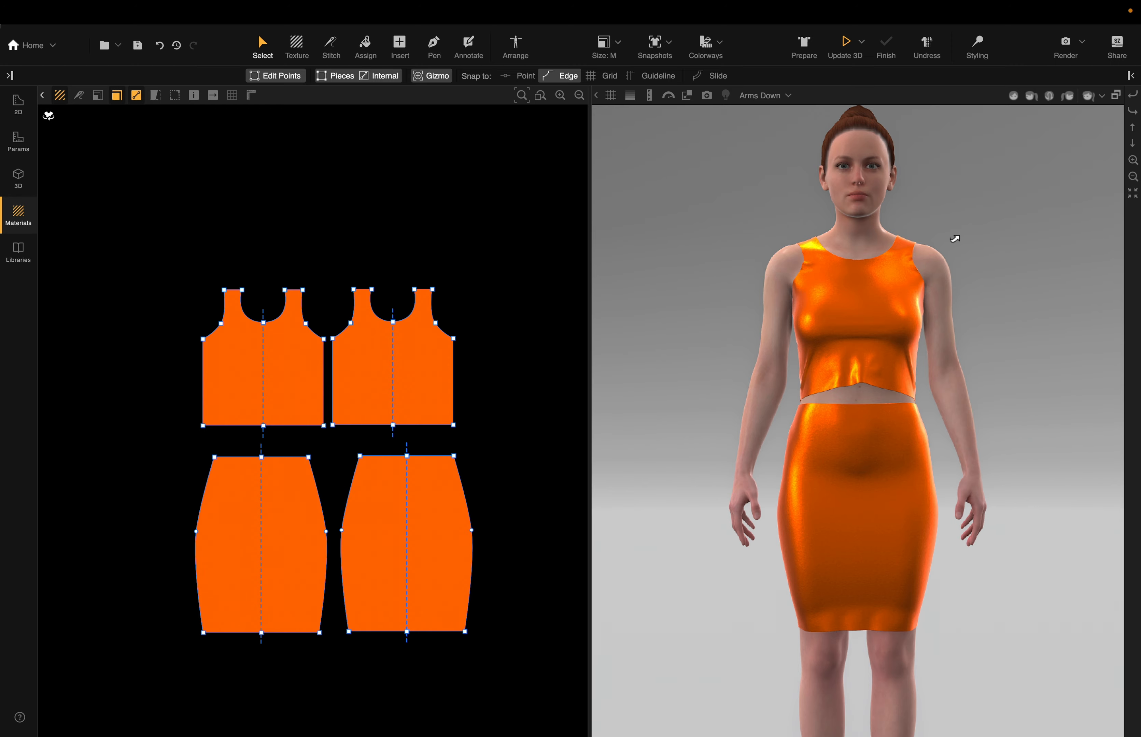
Step: Show the 3D view alone and frame the avatar to inspect the orange top and skirt
key(alt+3)
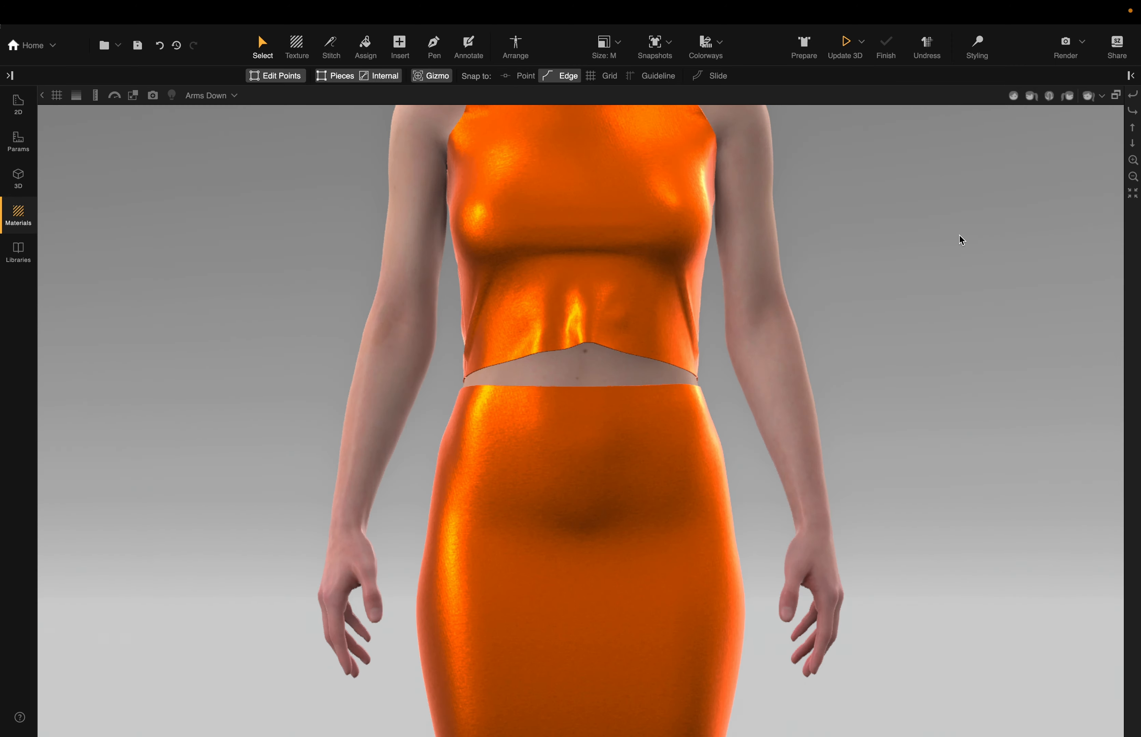
scroll(1036, 183, down, 5)
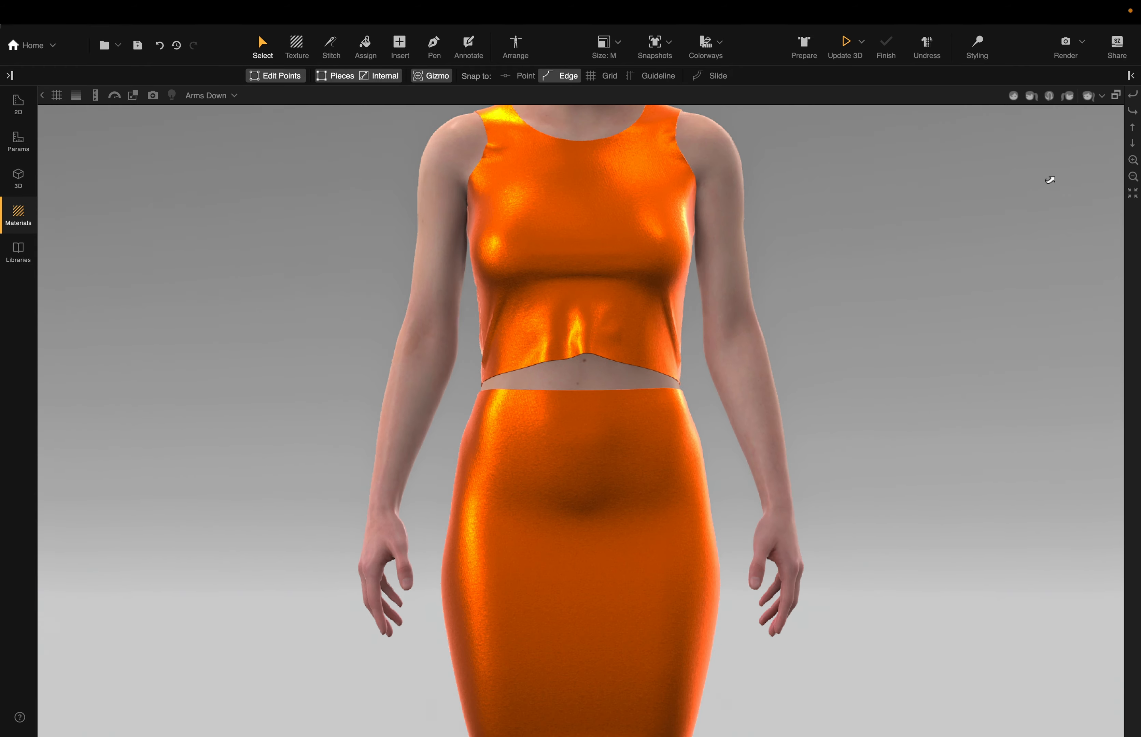
scroll(1040, 185, up, 2)
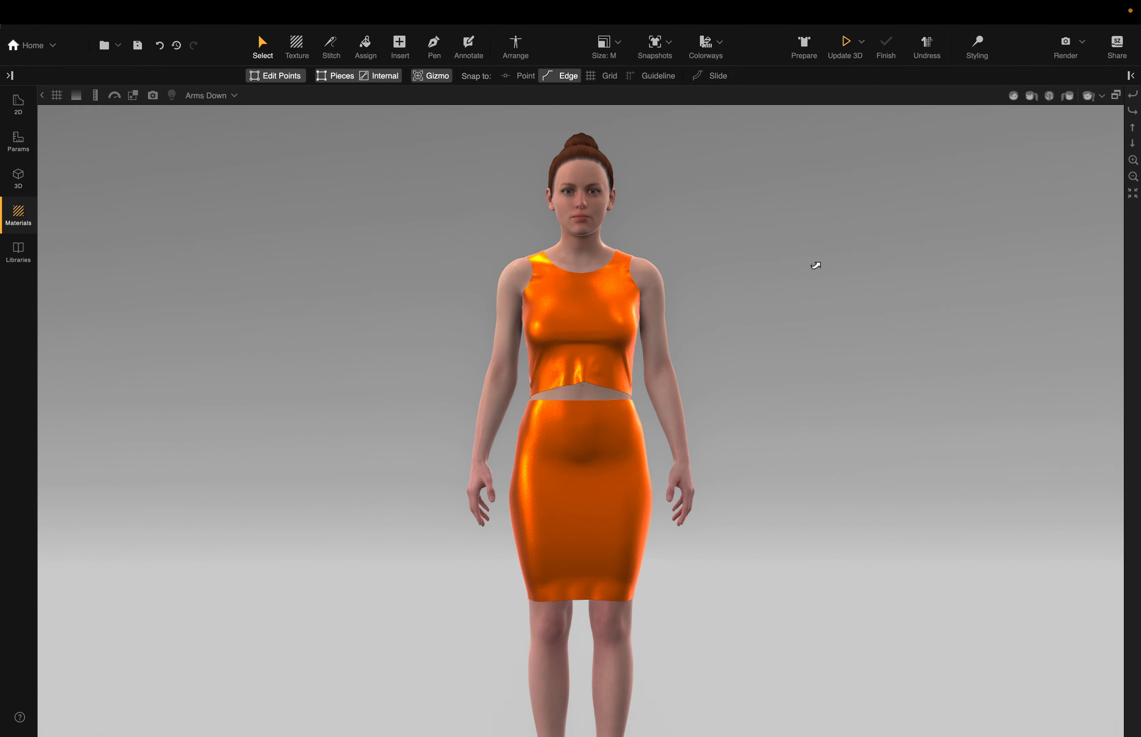
Step: Return to the split 2D and 3D layout with the avatar framed at full length
key(Tab)
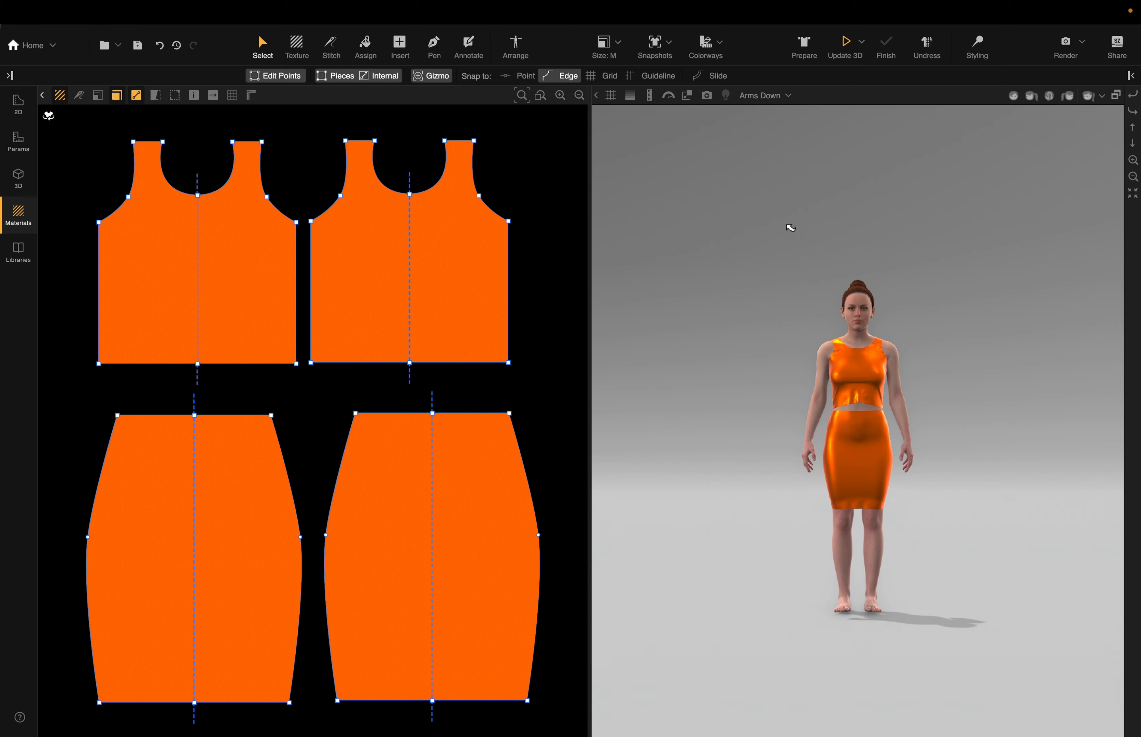
scroll(790, 227, down, 3)
scroll(899, 382, up, 5)
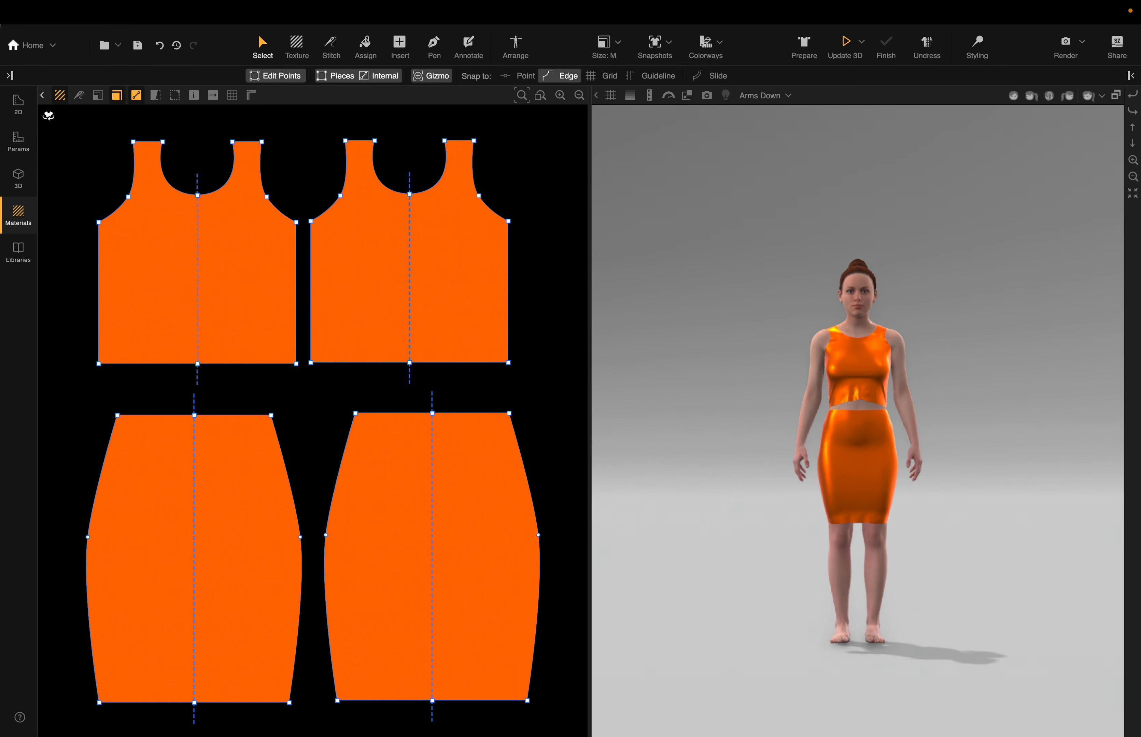
Step: Reveal the material library and the piece properties, and move the first top piece up and away from the other pieces
click(1130, 75)
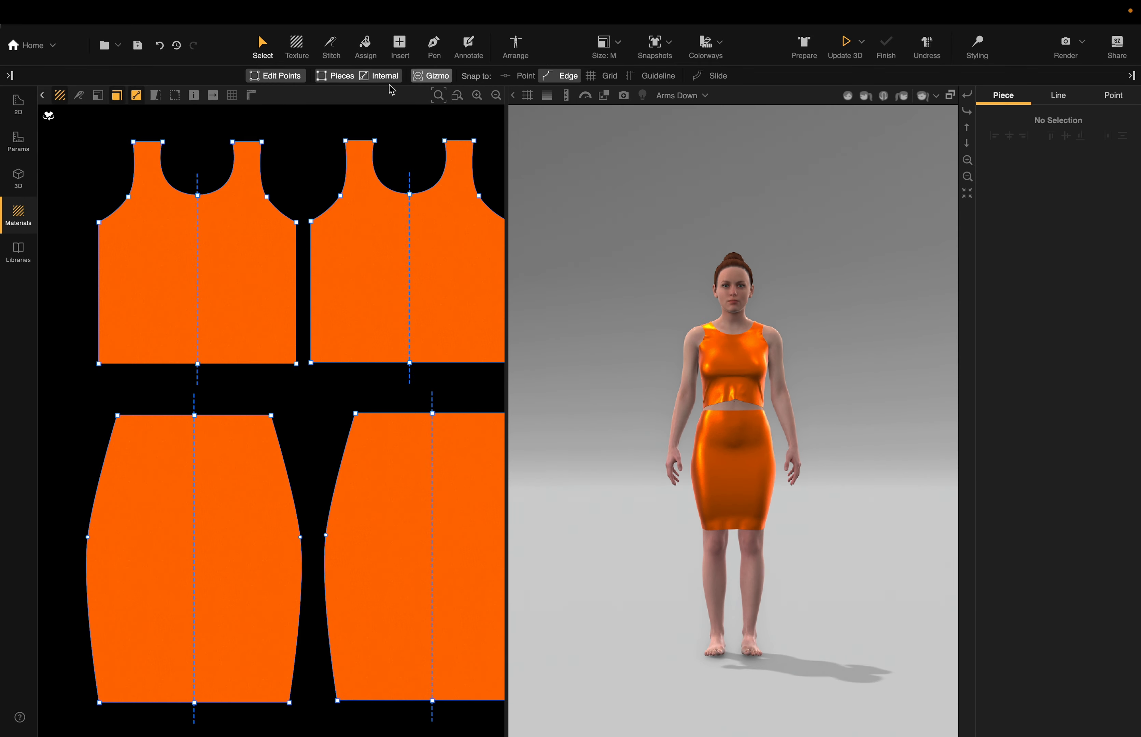
click(10, 76)
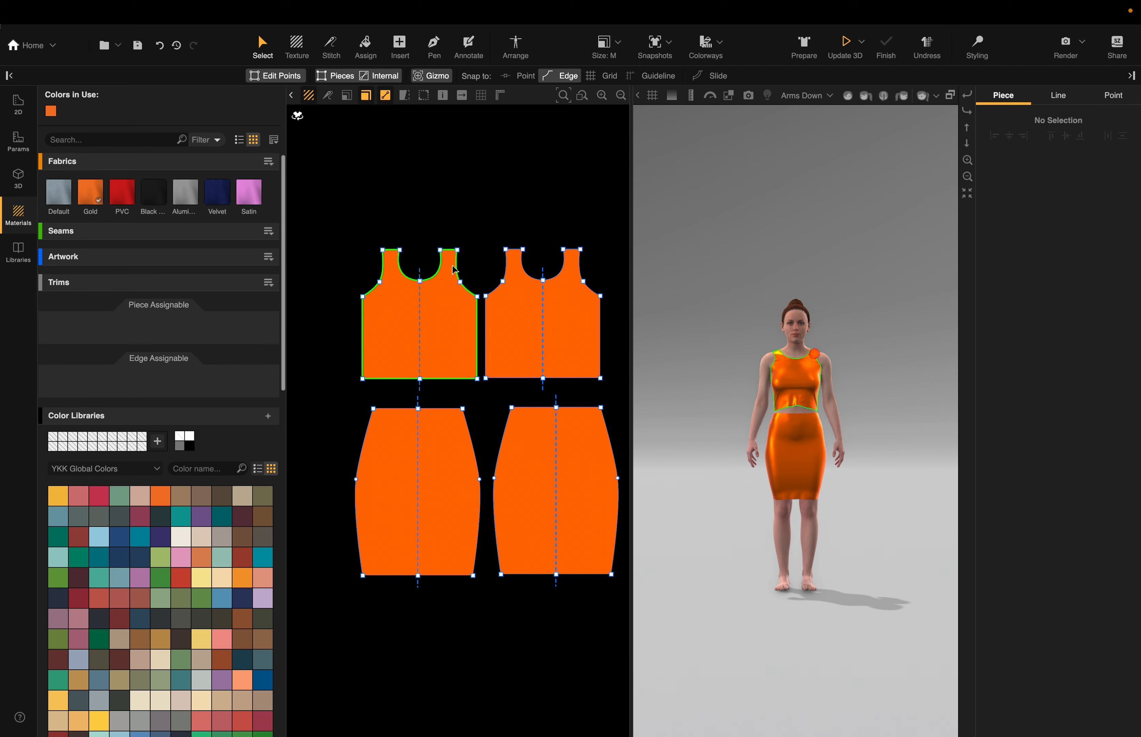
drag(441, 313, 423, 284)
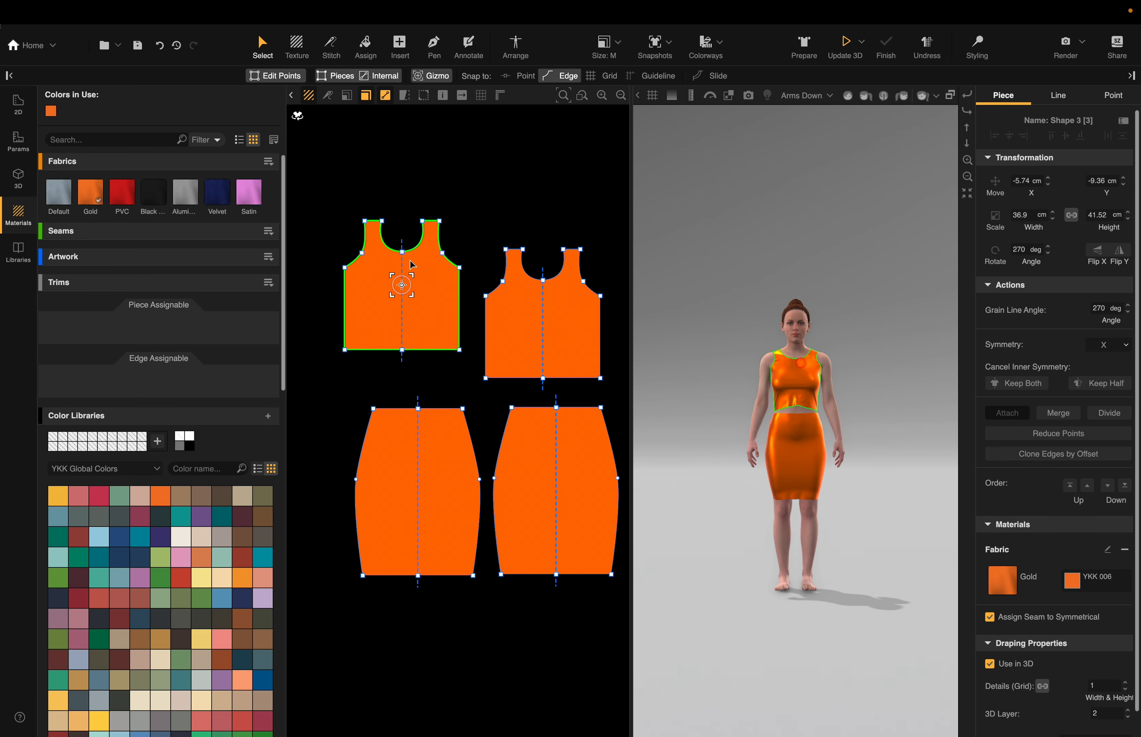
scroll(411, 264, up, 4)
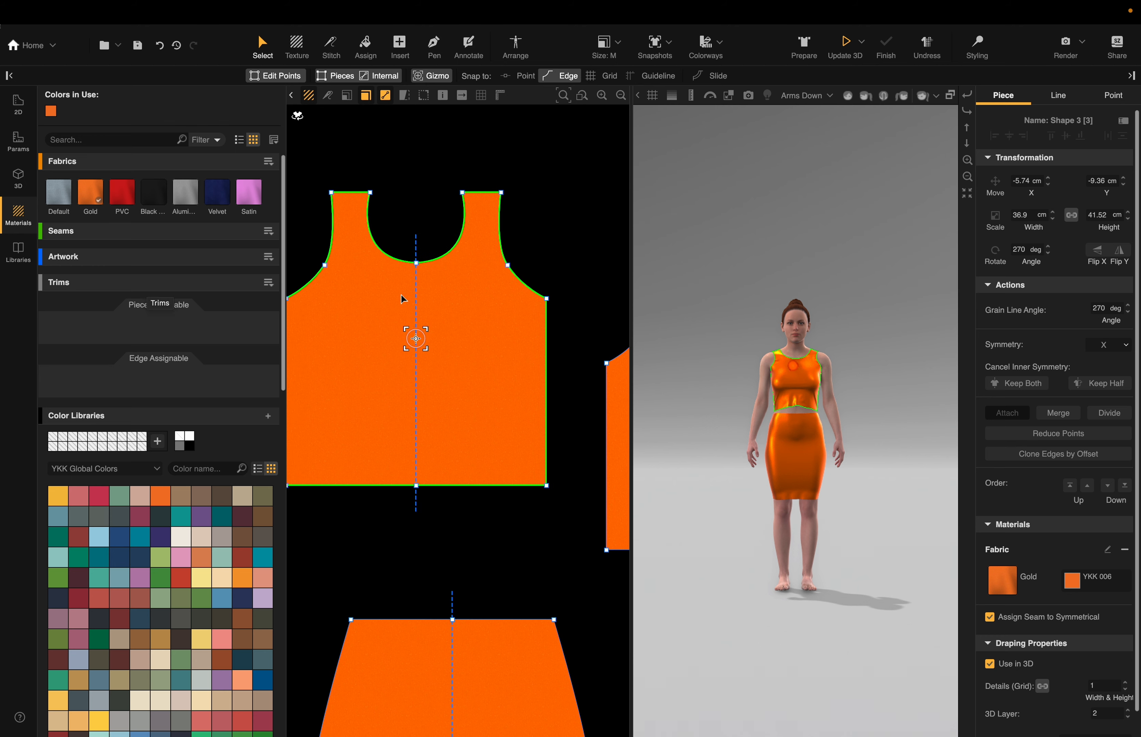
Step: Reposition the first top piece slightly and cancel its inner symmetry, keeping both halves
drag(501, 336, 521, 339)
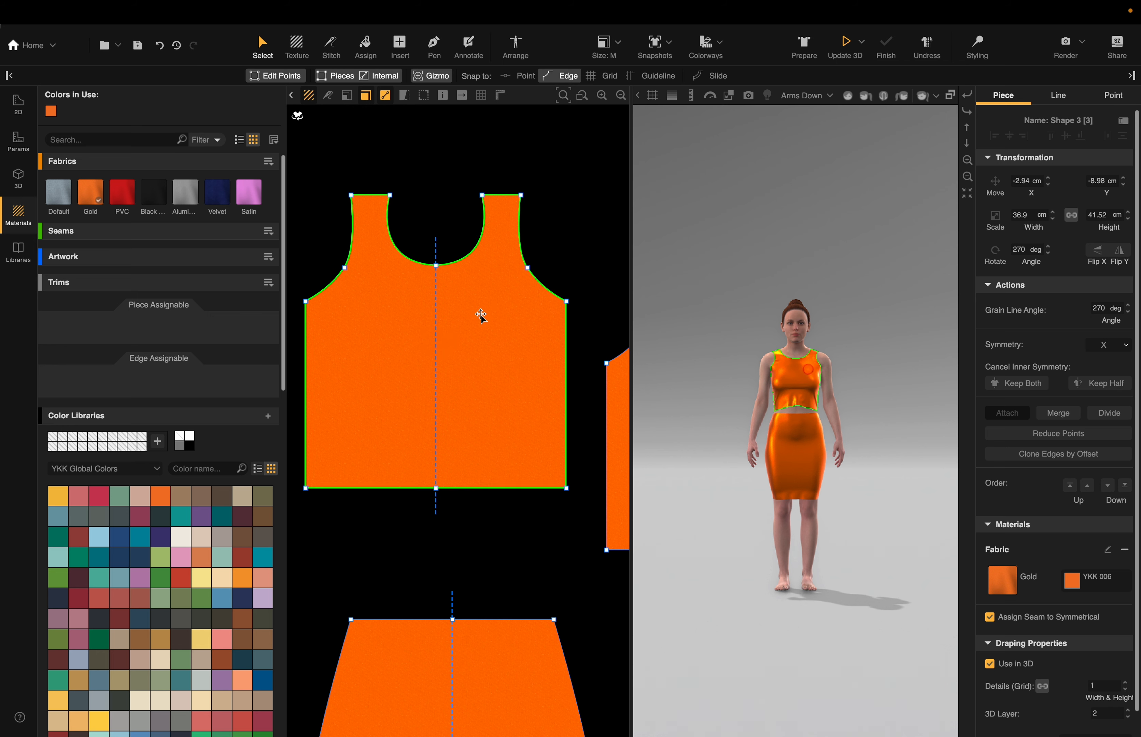
drag(481, 316, 482, 324)
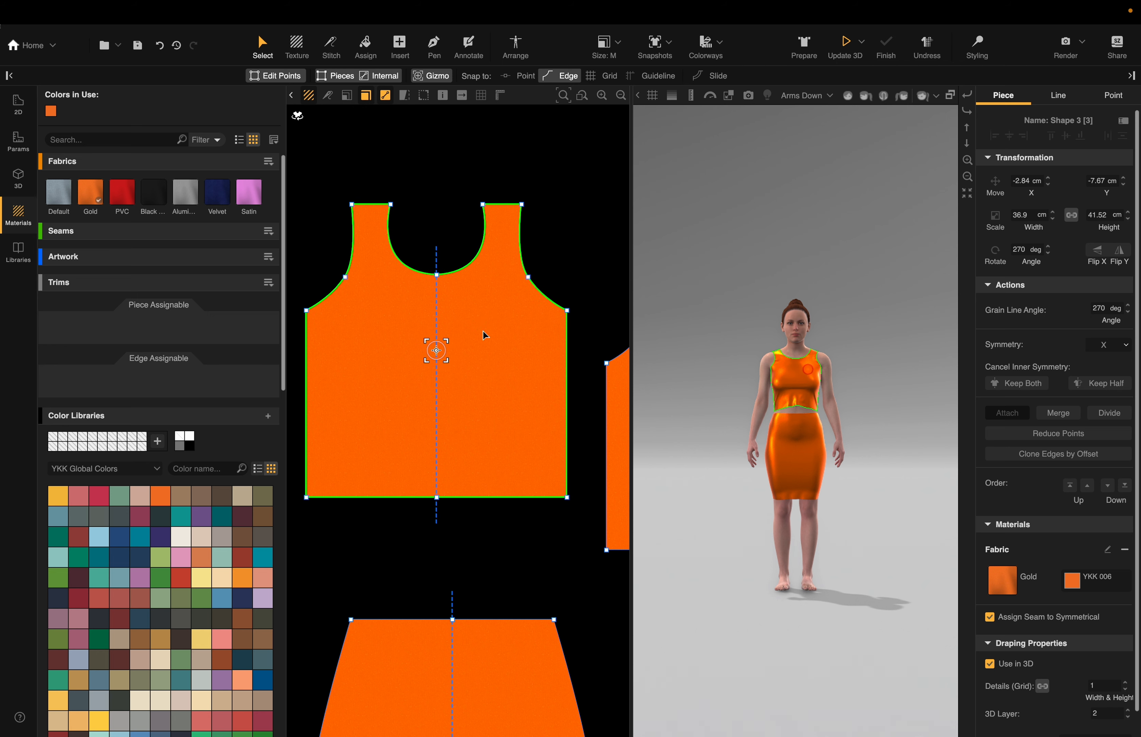
click(1016, 384)
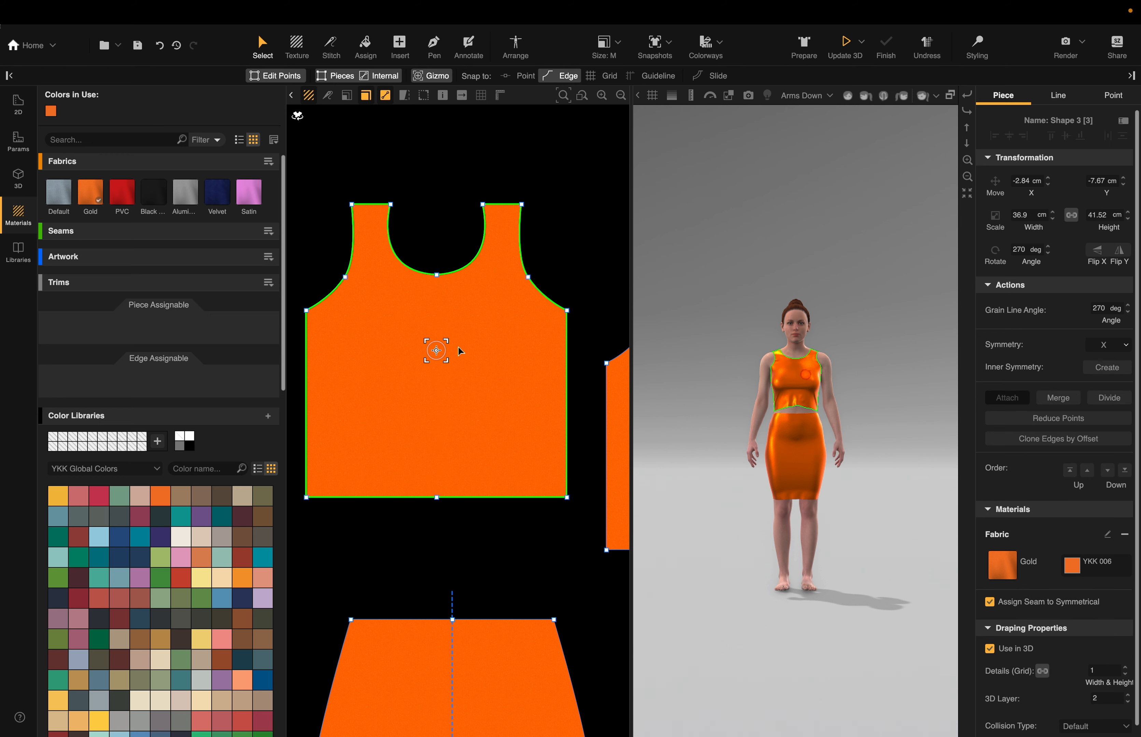
drag(486, 307, 498, 310)
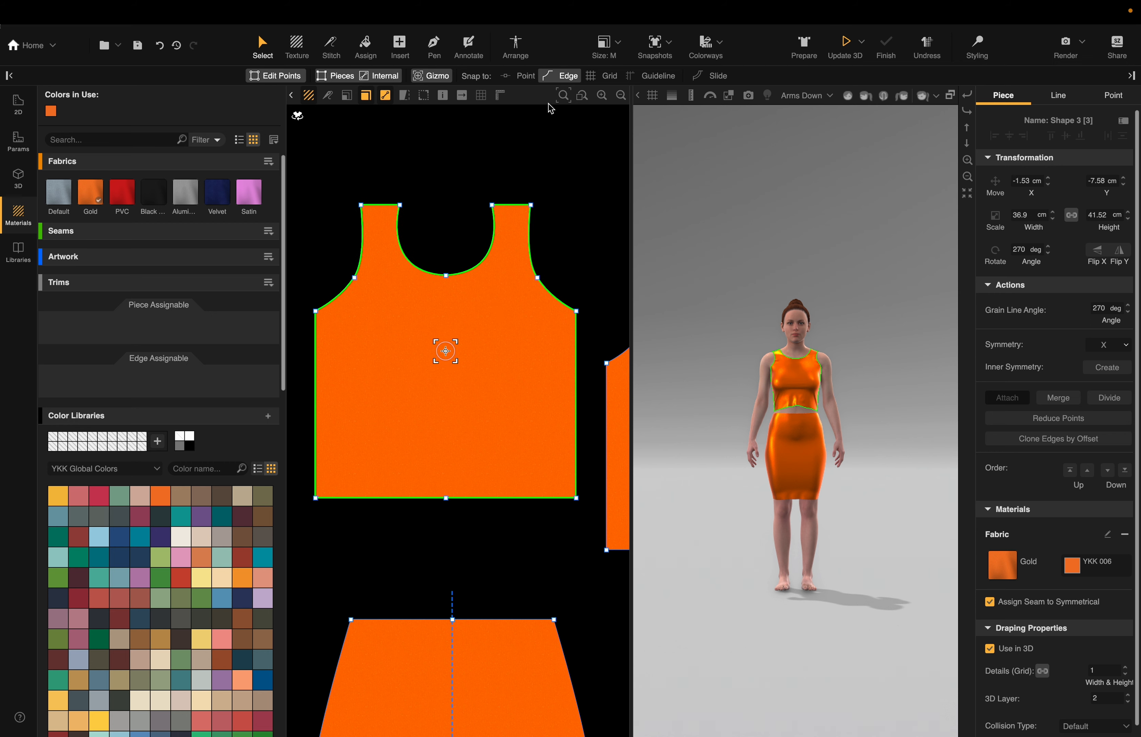
Step: Show the 2D rulers and place a vertical guideline on the top's center neckline point, snapping to points instead of edges
click(502, 98)
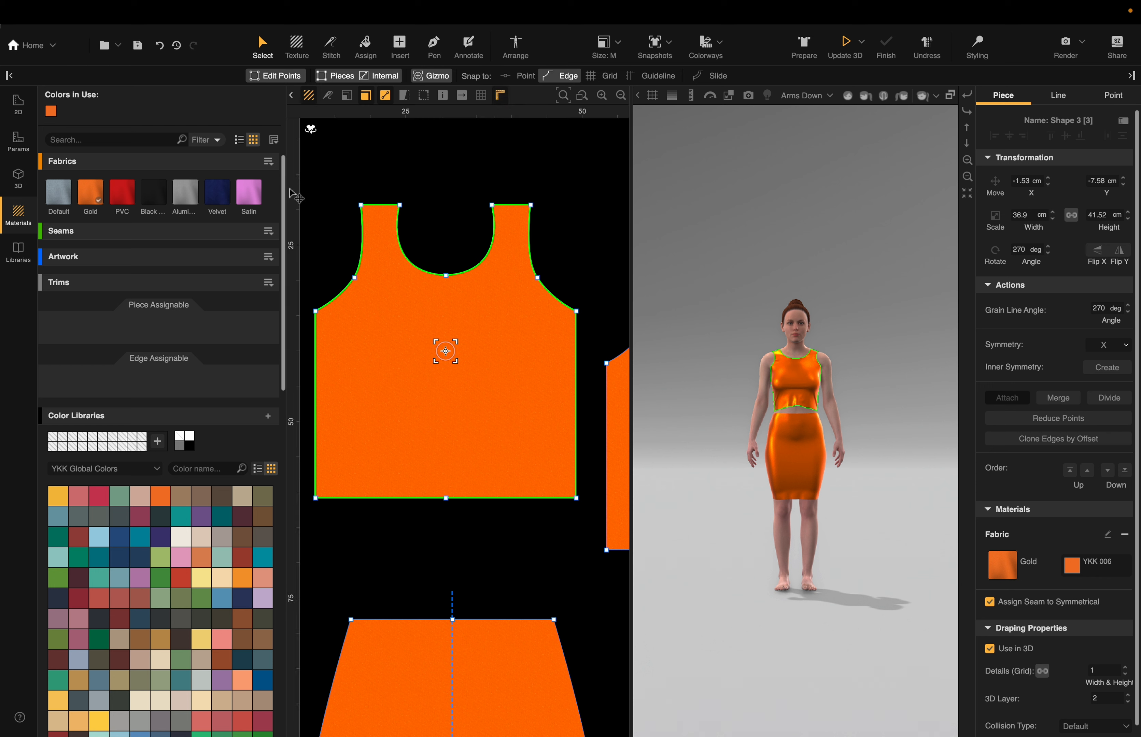
drag(296, 211, 465, 246)
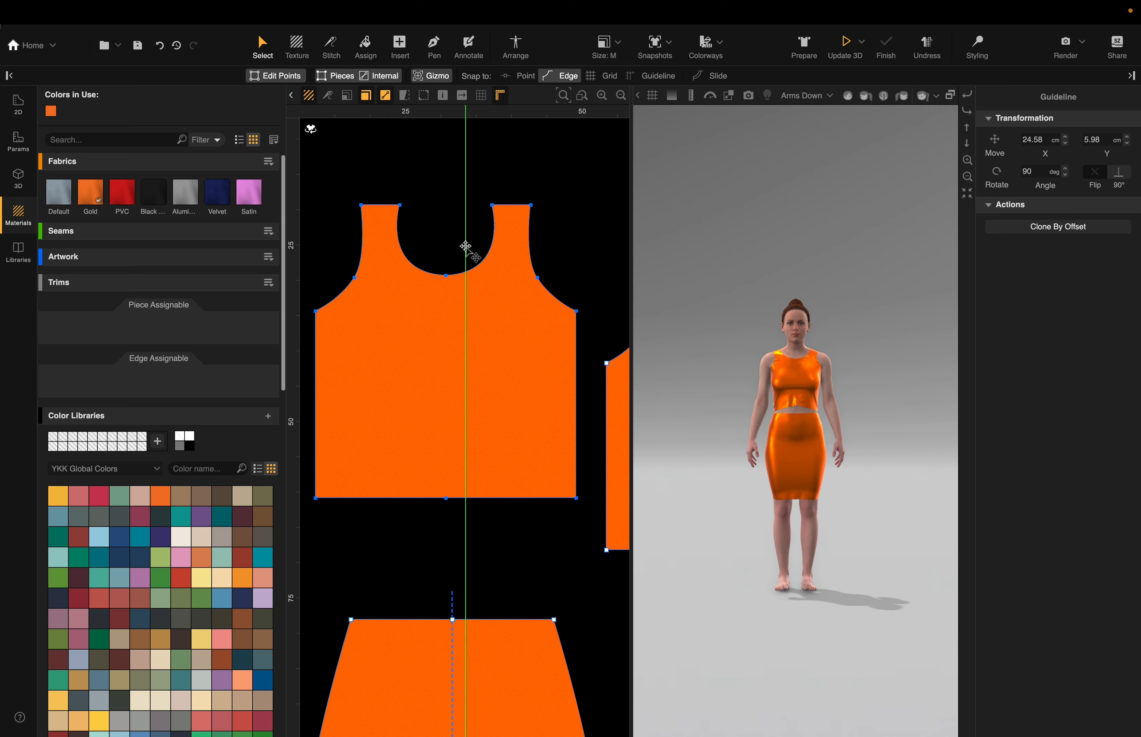
click(555, 78)
click(527, 76)
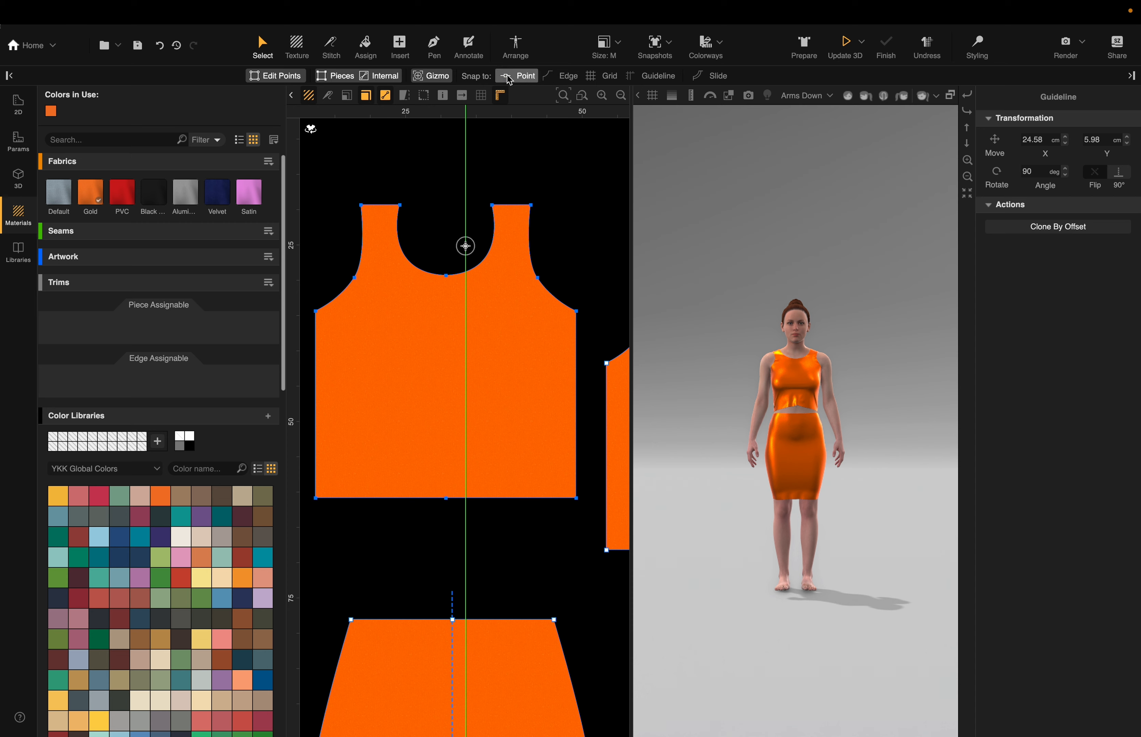
drag(465, 263, 446, 277)
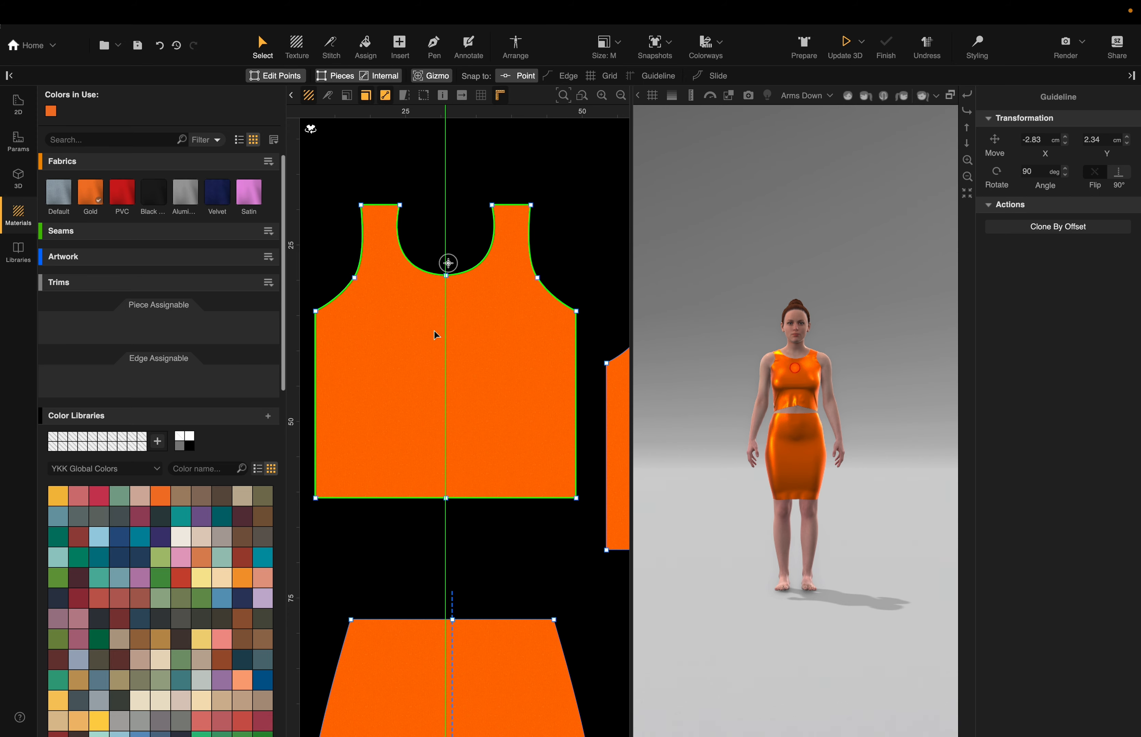
Step: Slice the first top piece into two halves along the vertical center guideline
scroll(442, 331, down, 10)
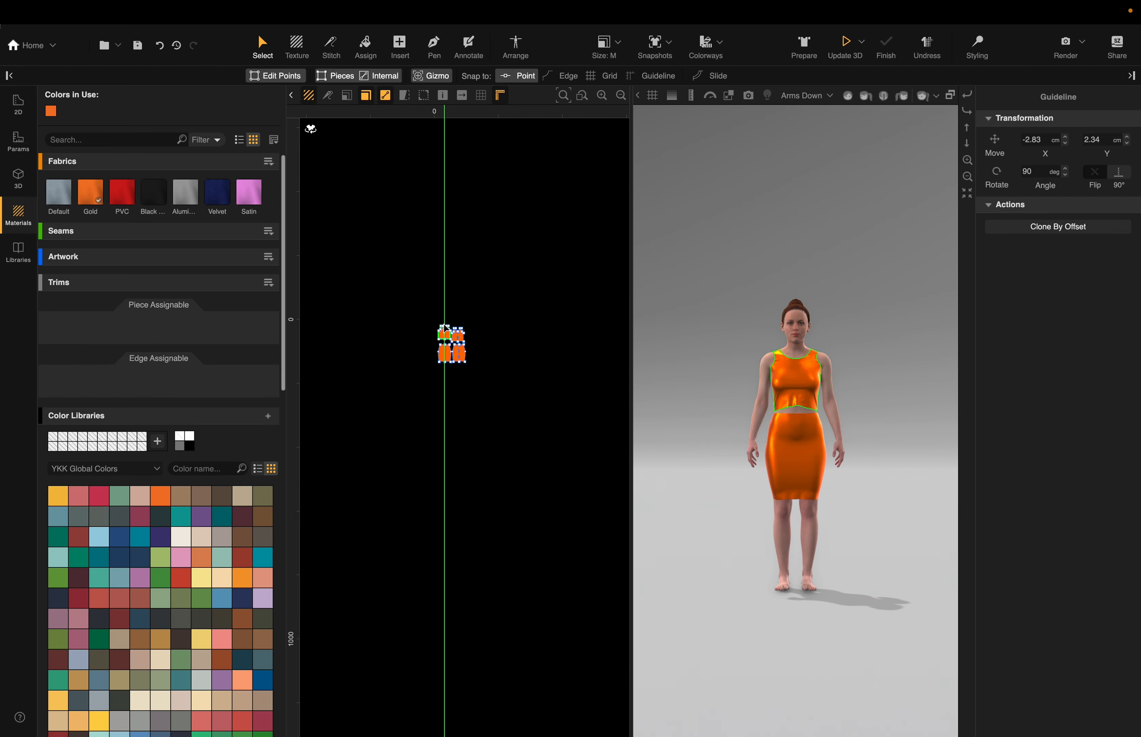
scroll(432, 331, up, 8)
scroll(472, 306, up, 3)
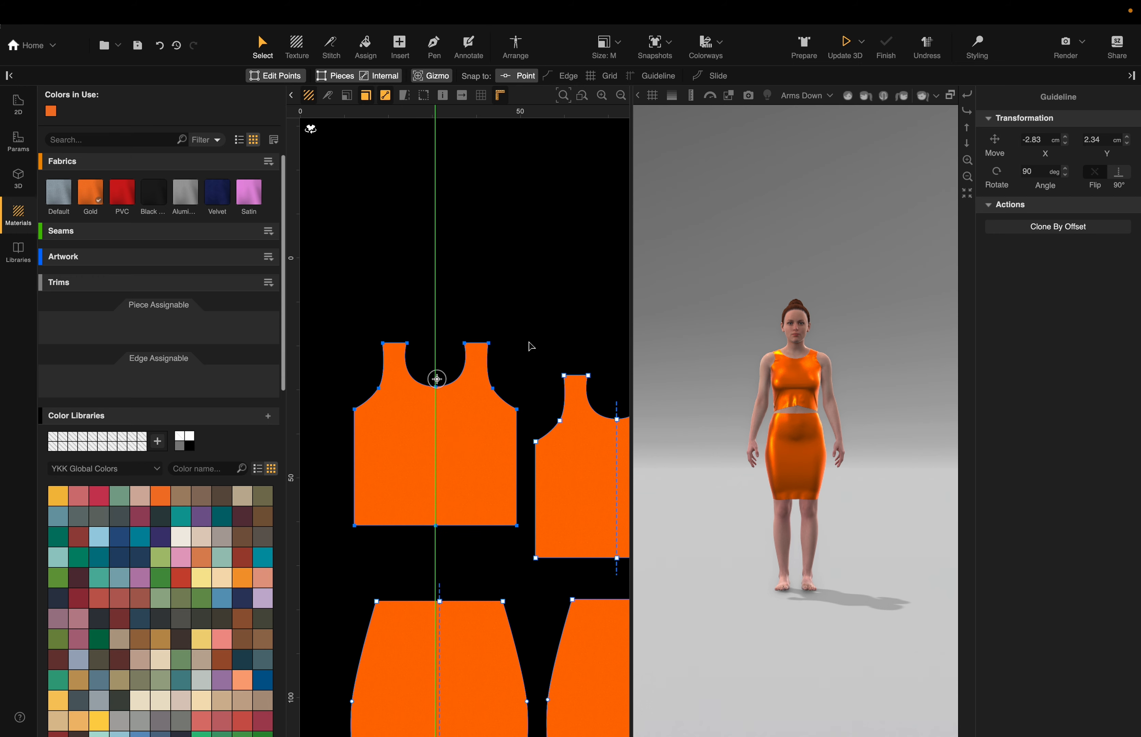
middle_drag(531, 341, 547, 305)
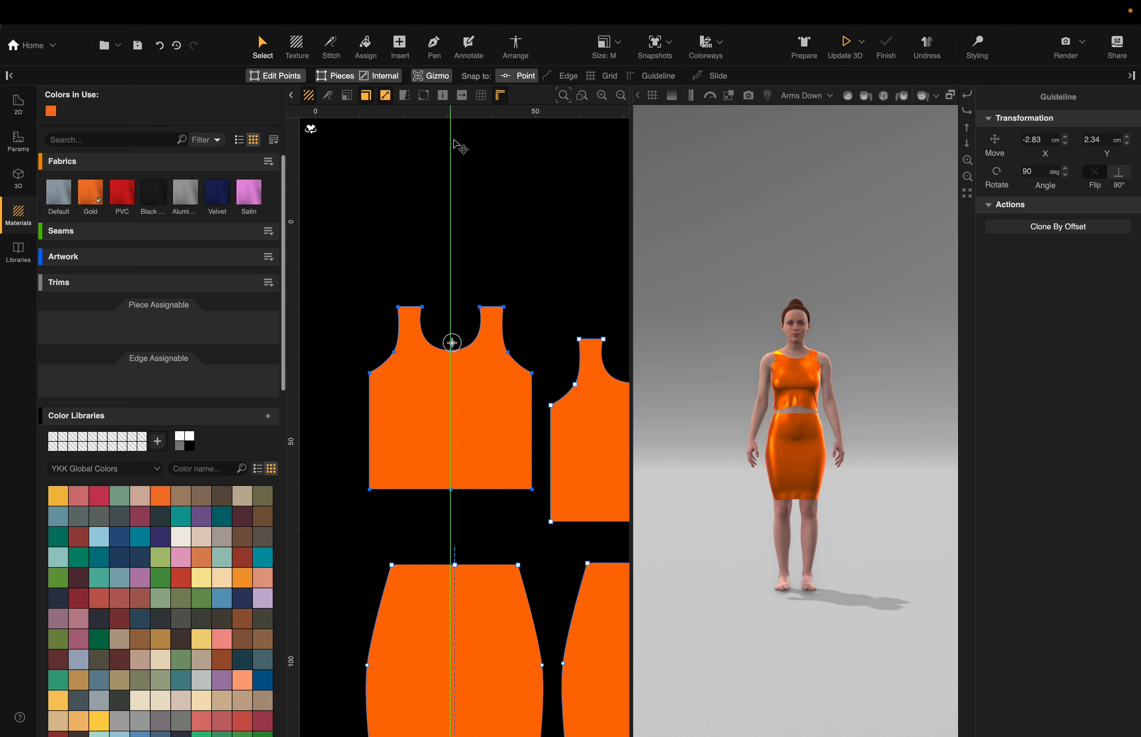
click(450, 283)
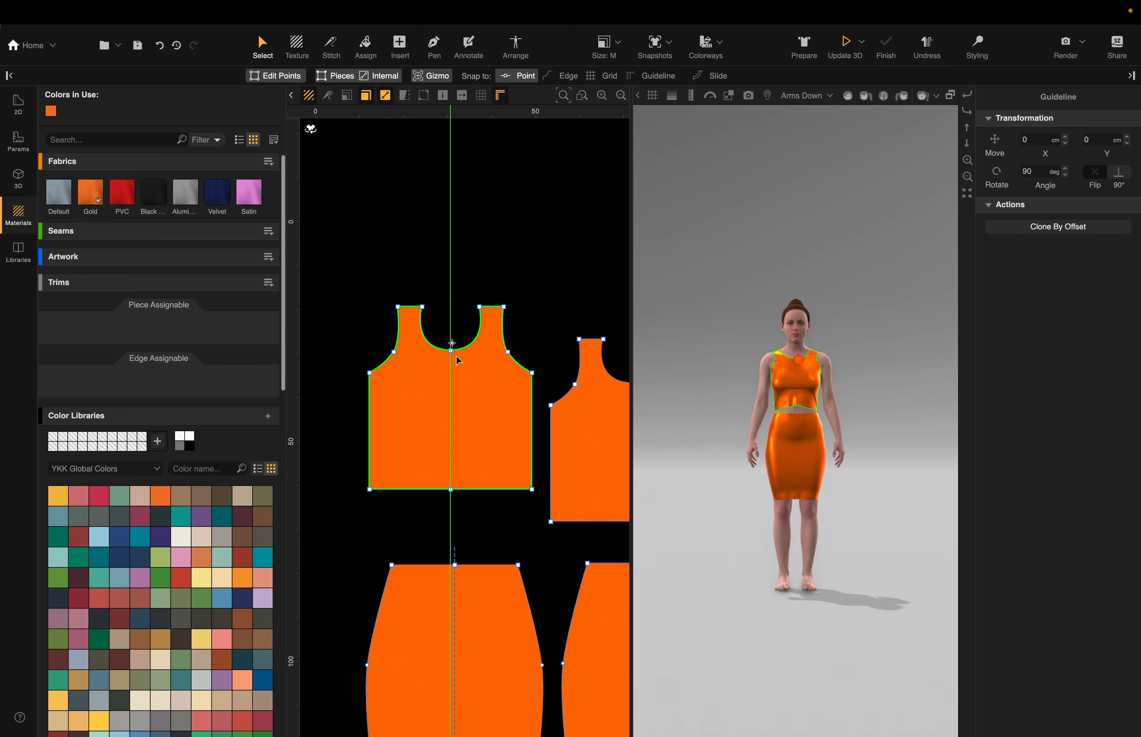
click(514, 413)
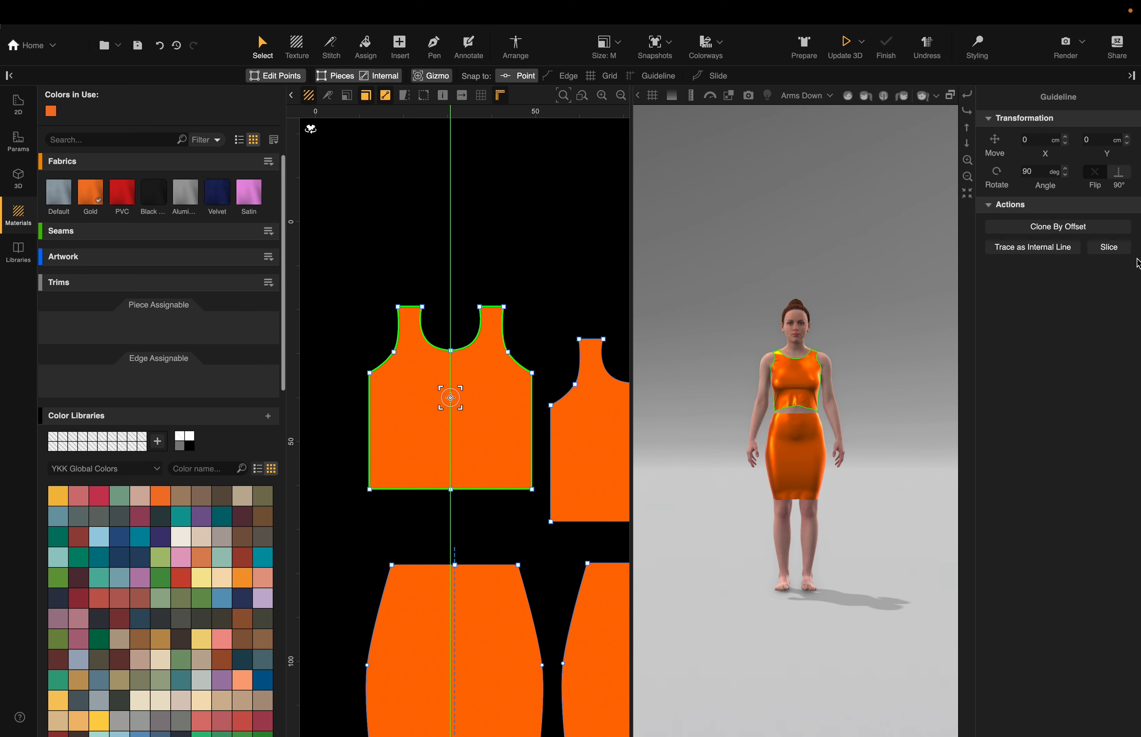
click(1110, 250)
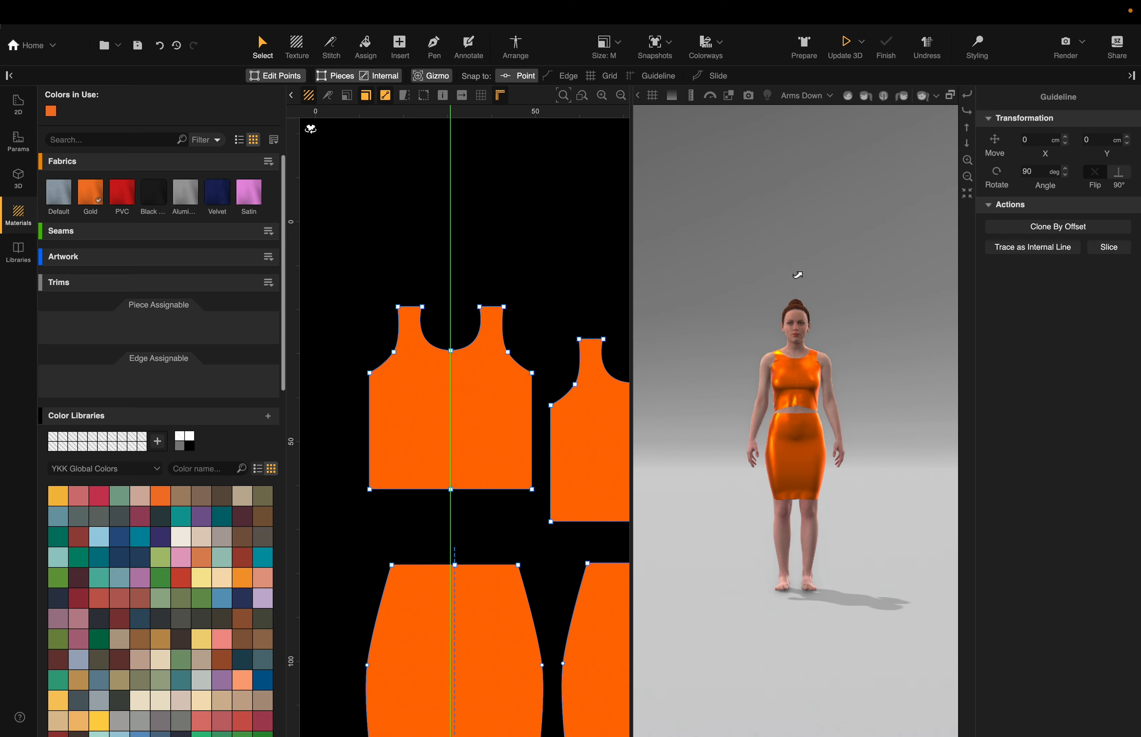
Step: Move the sliced top's left half about 2.7 cm away from the right half and remove the vertical guideline
drag(409, 421, 396, 421)
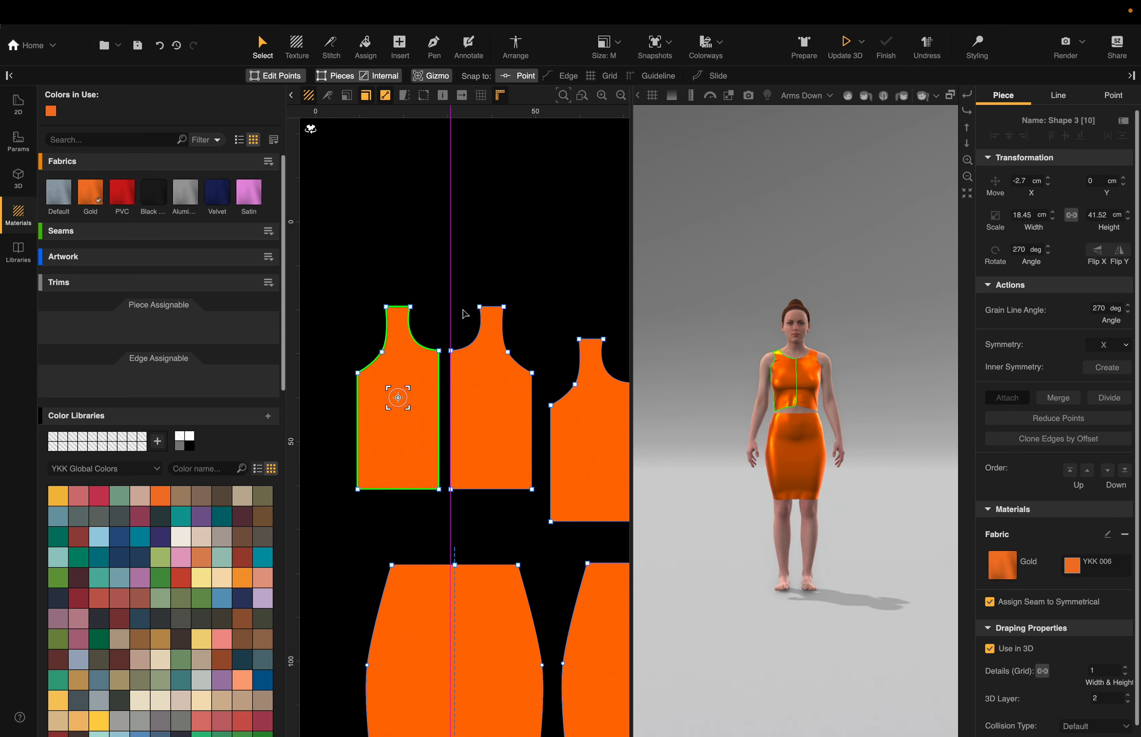
click(450, 299)
drag(449, 298, 291, 291)
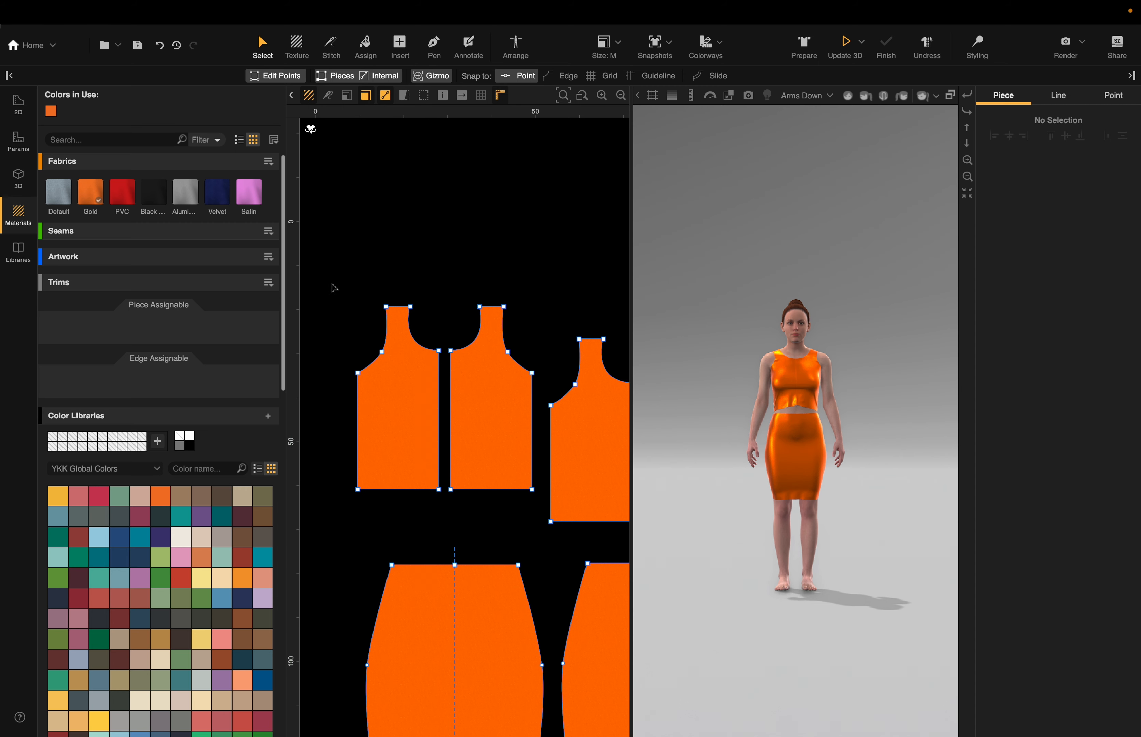
Step: With the Pen tool and edge snapping, draw an internal line about 41.5 cm long from shoulder to hem on the right half
click(441, 49)
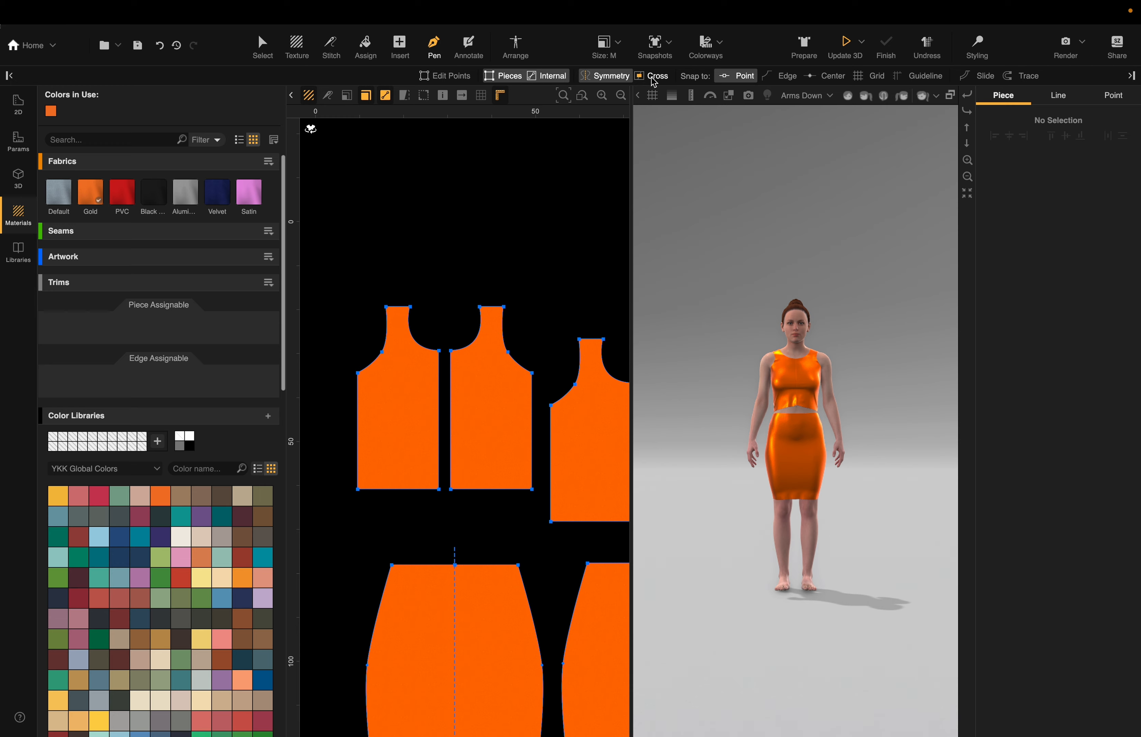
click(782, 75)
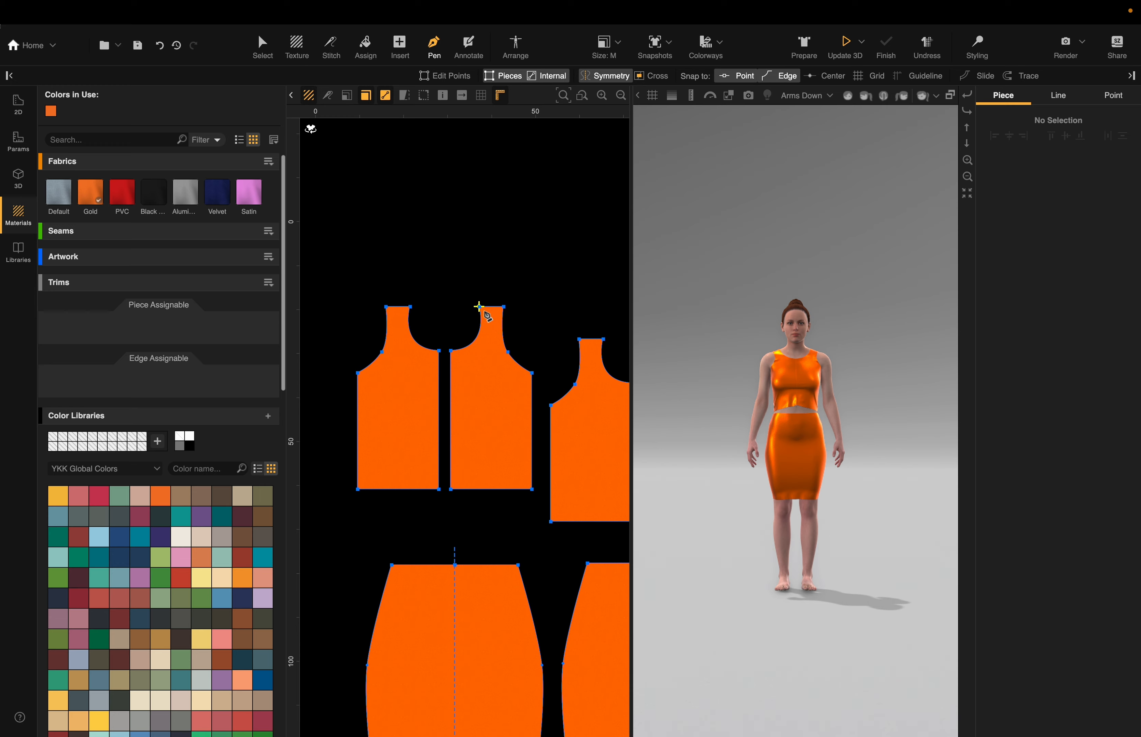
click(490, 307)
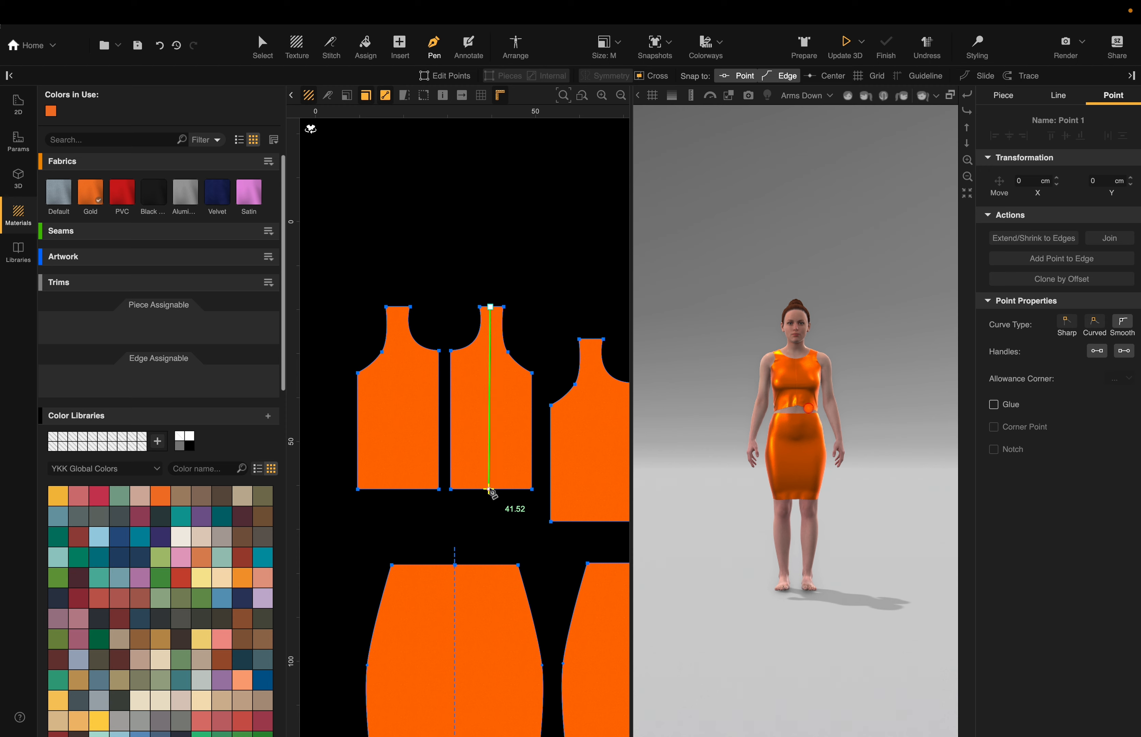
click(489, 489)
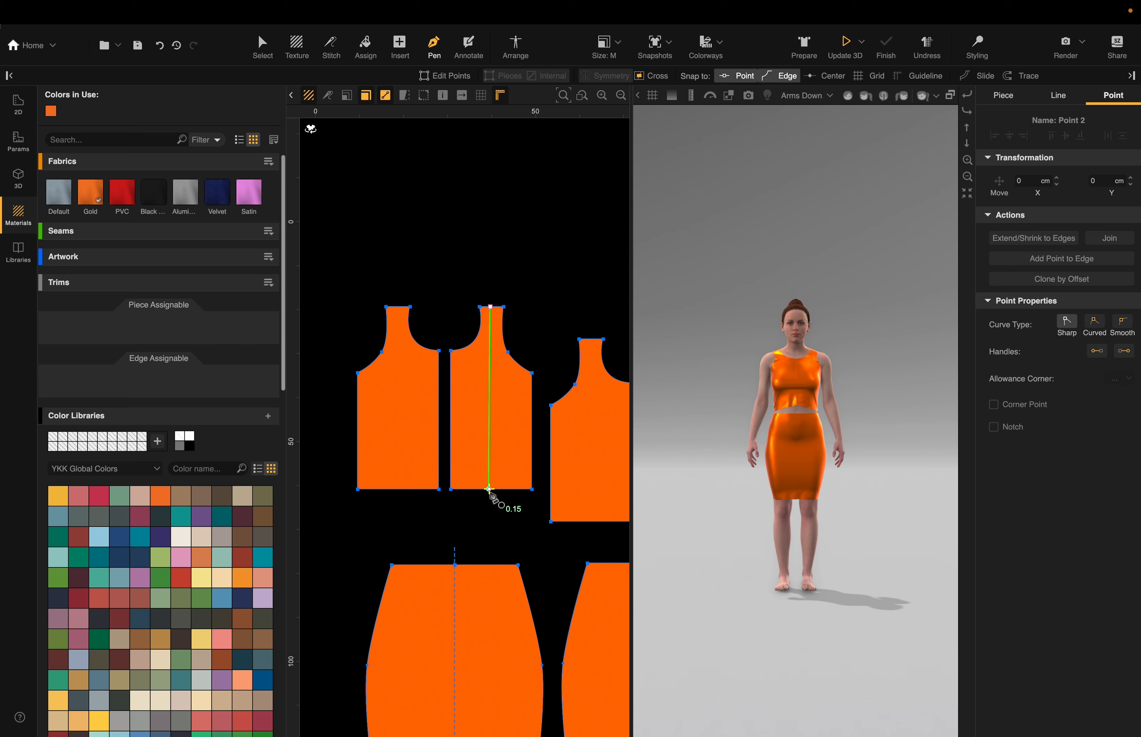
click(488, 489)
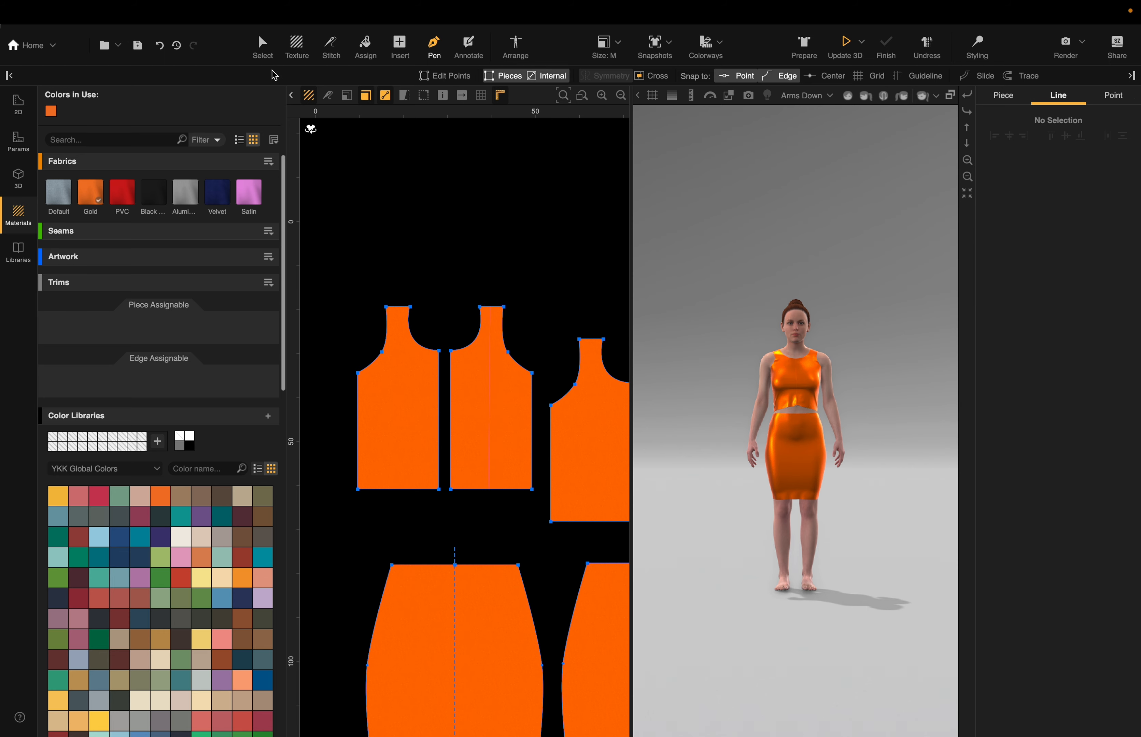
Step: Slice the top's right half along the internal line and move the cut-off side section away
click(262, 47)
click(489, 415)
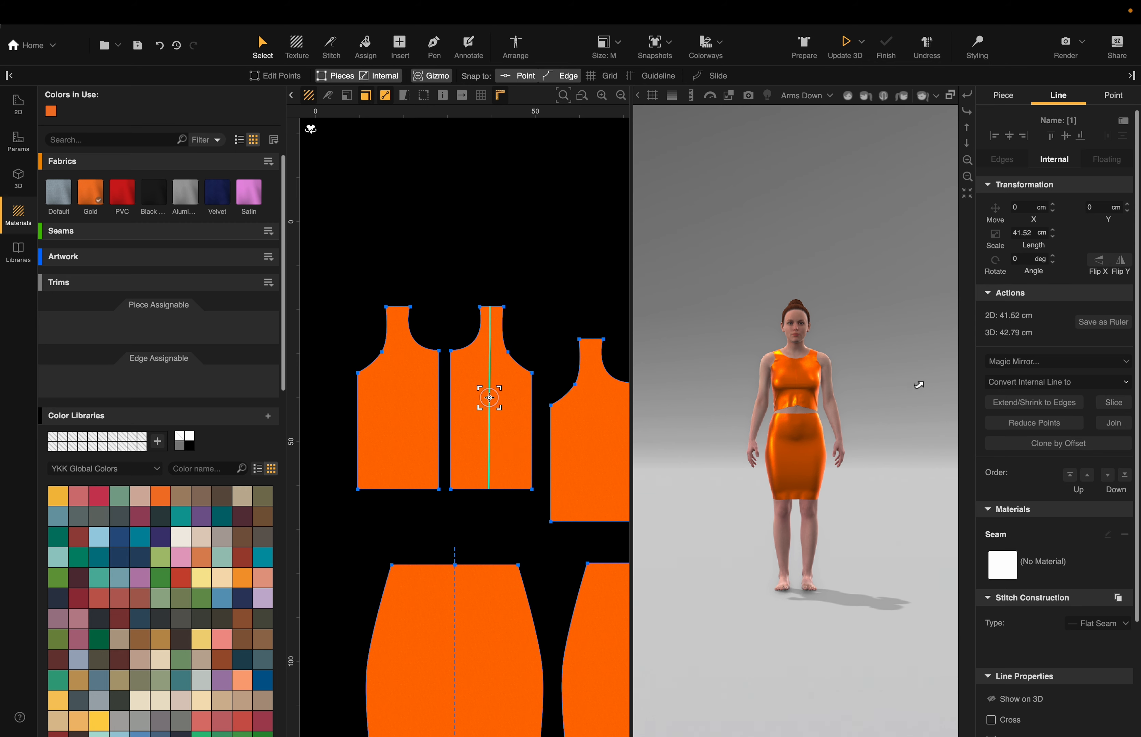
click(1113, 404)
drag(518, 399, 537, 408)
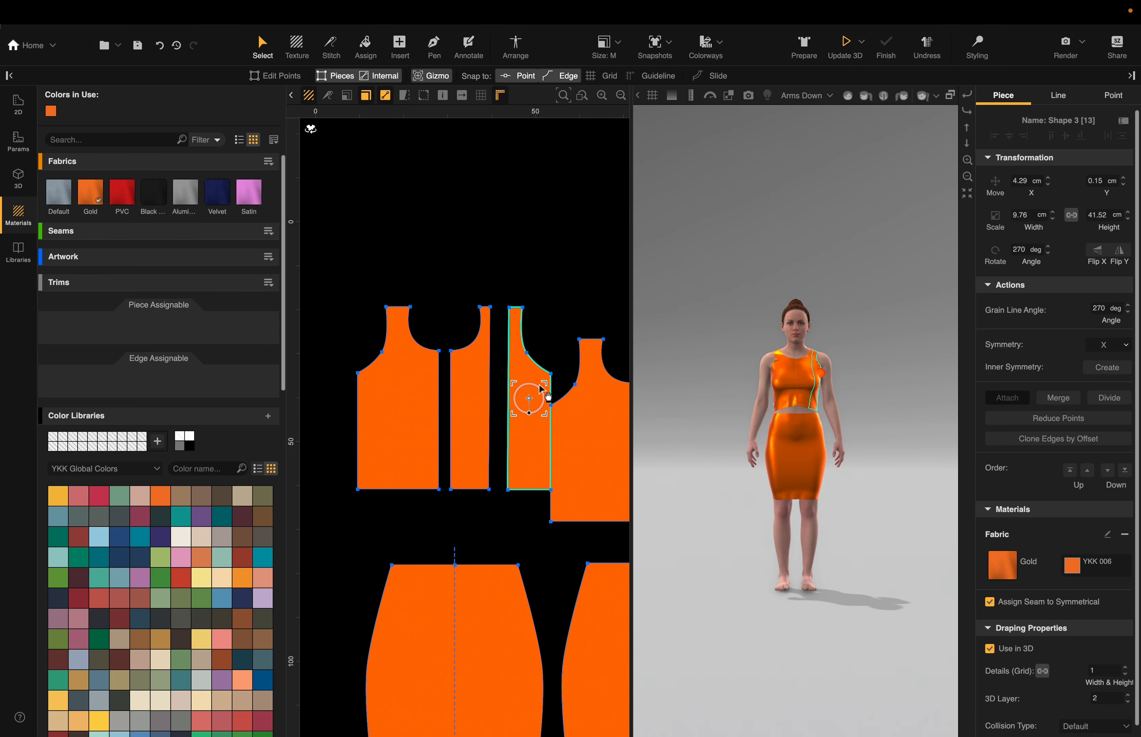
Step: Undo the side section's move and the slice along the internal line, and shift the left half slightly farther left
key(super+z)
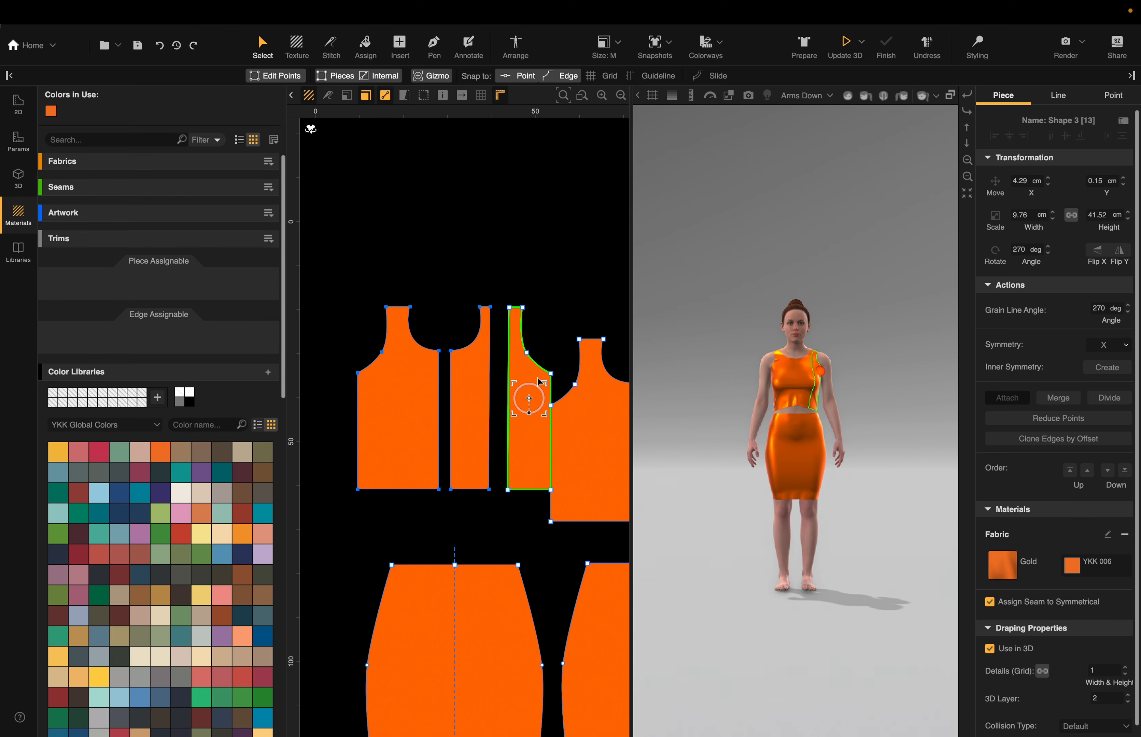
key(super+z)
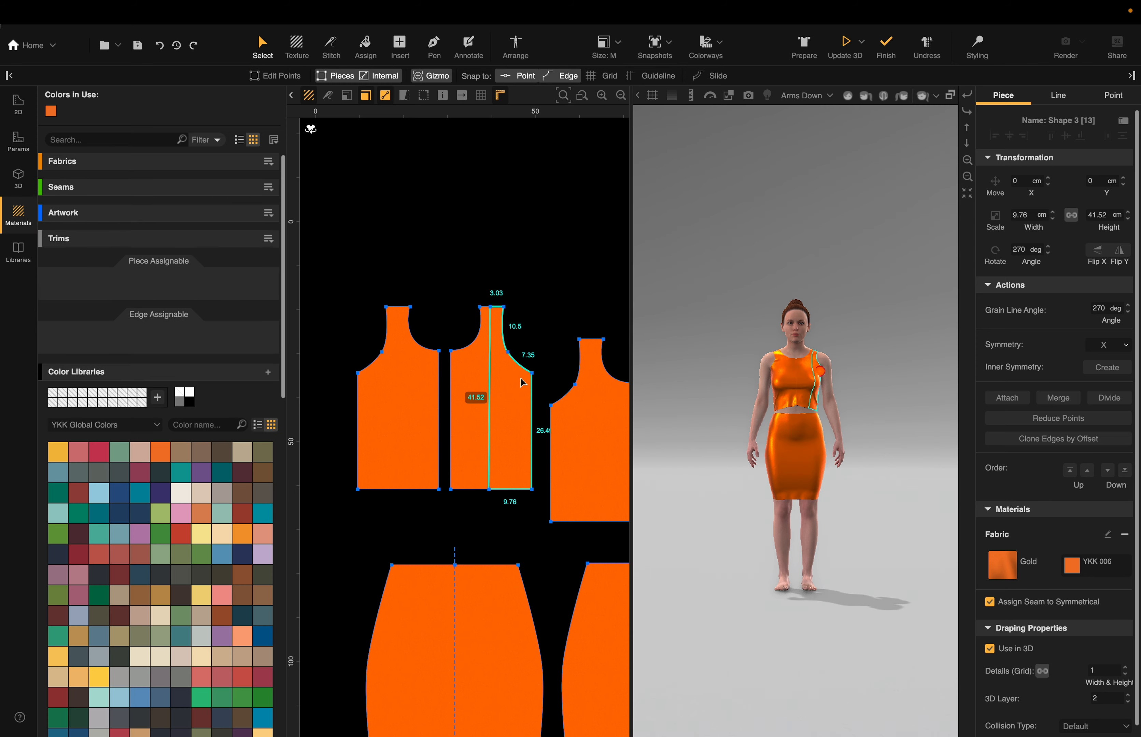
drag(409, 409, 398, 408)
Step: Add the #3 YZiP zipper from the YKK Zipper Library to the garment's edge-assignable trims
click(25, 258)
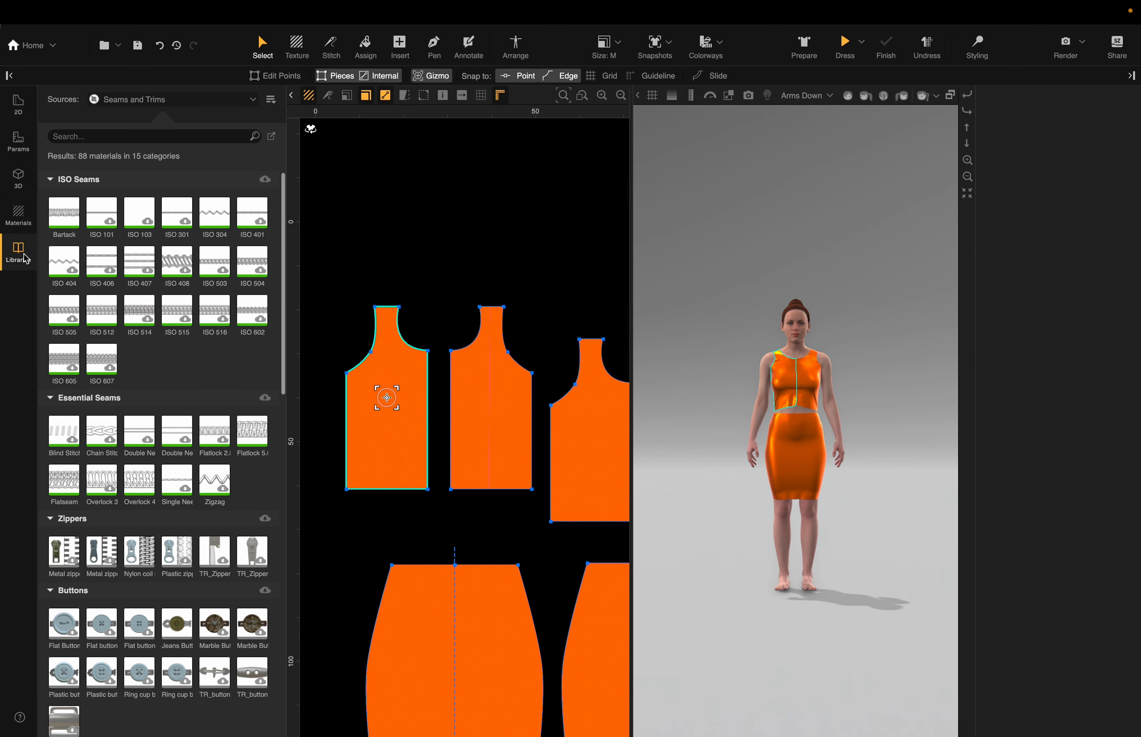
click(167, 102)
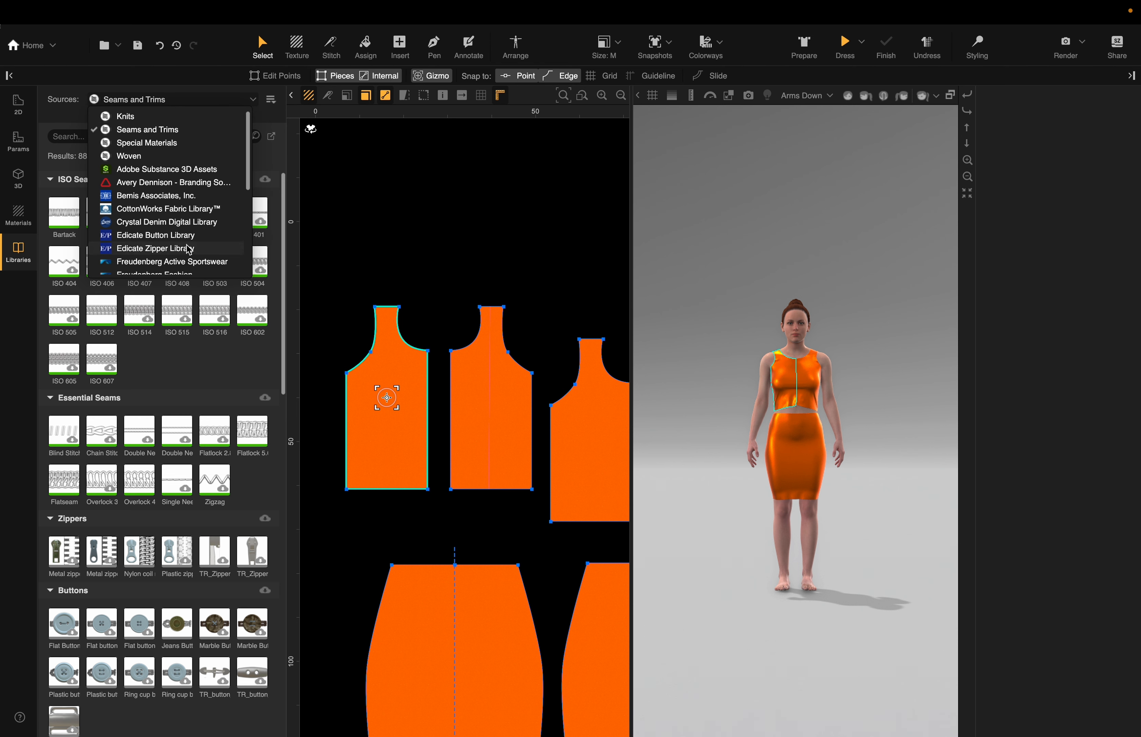
scroll(182, 252, down, 4)
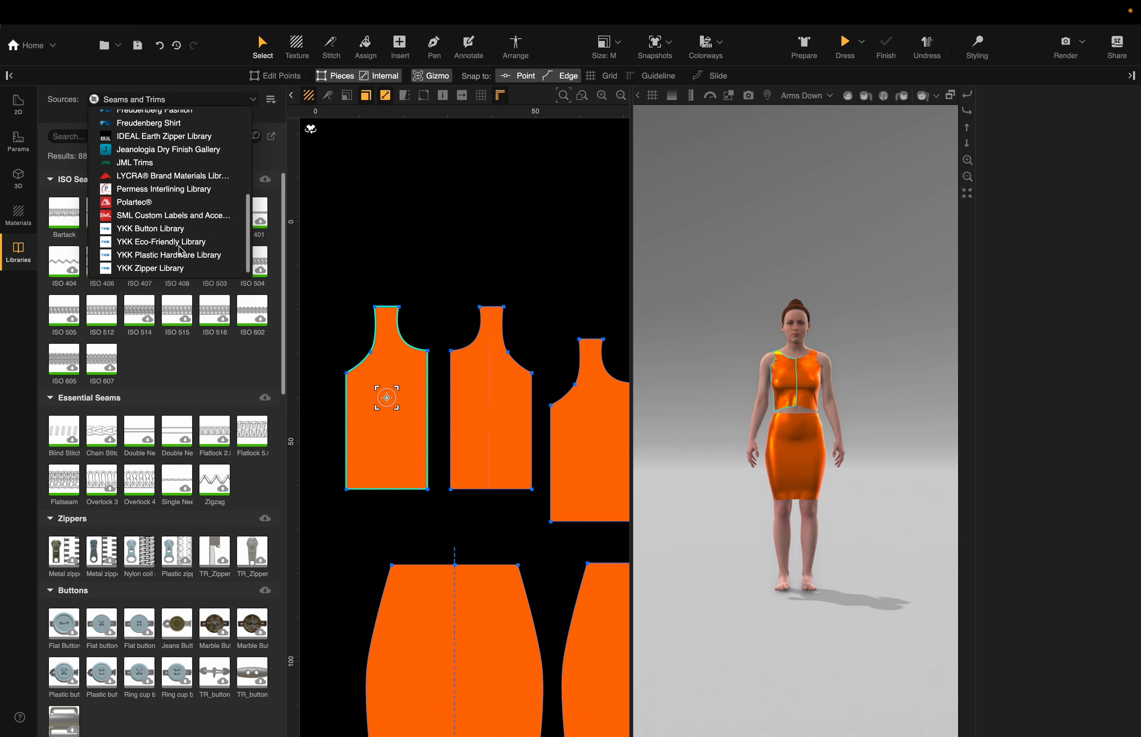
click(155, 269)
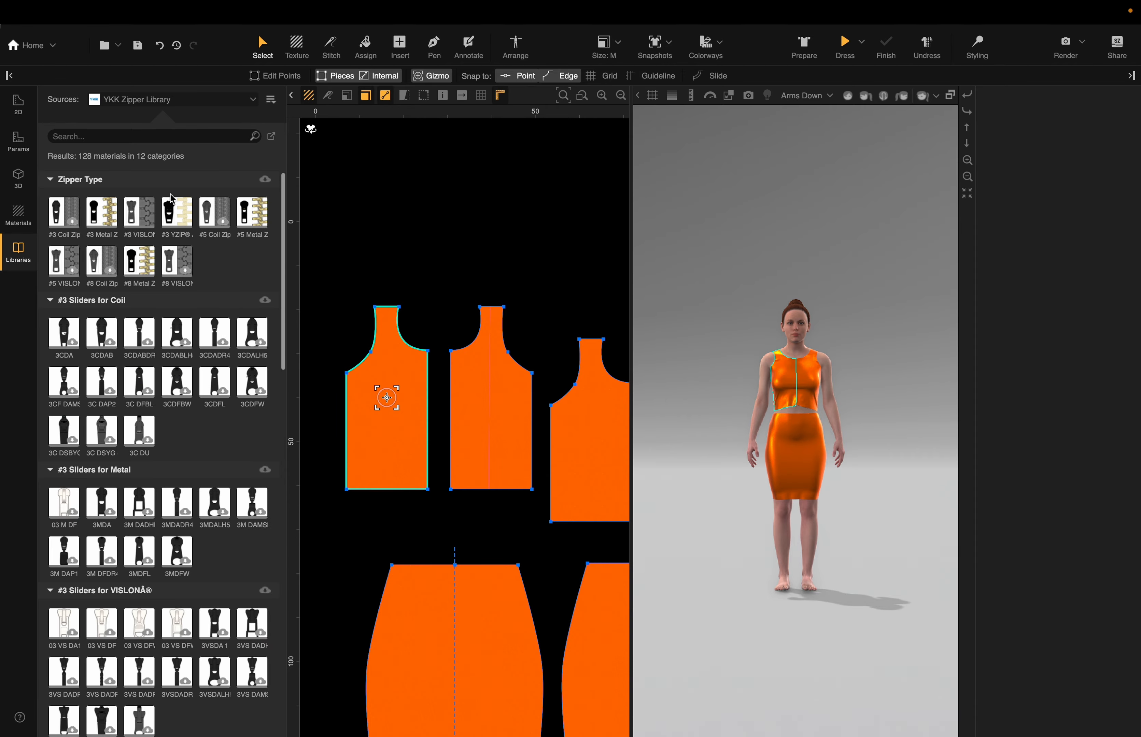
click(10, 217)
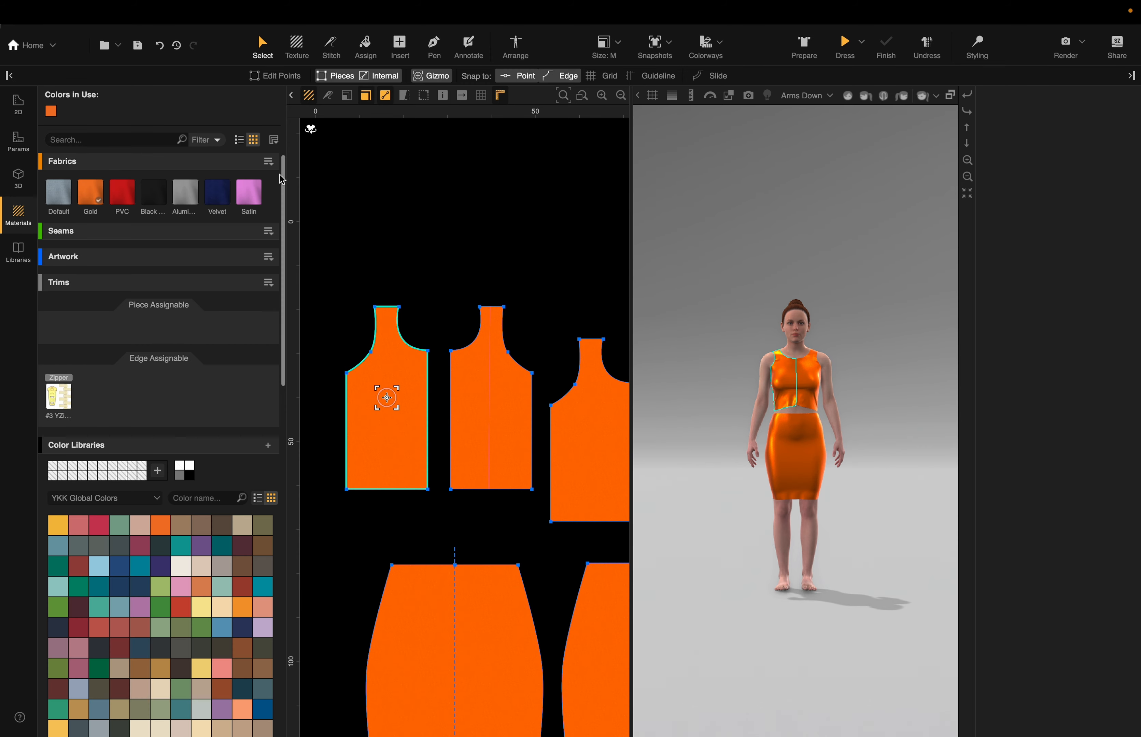
Step: Assign the #3 YZiP zipper between the top's two center front edges and inspect it on the avatar
click(375, 52)
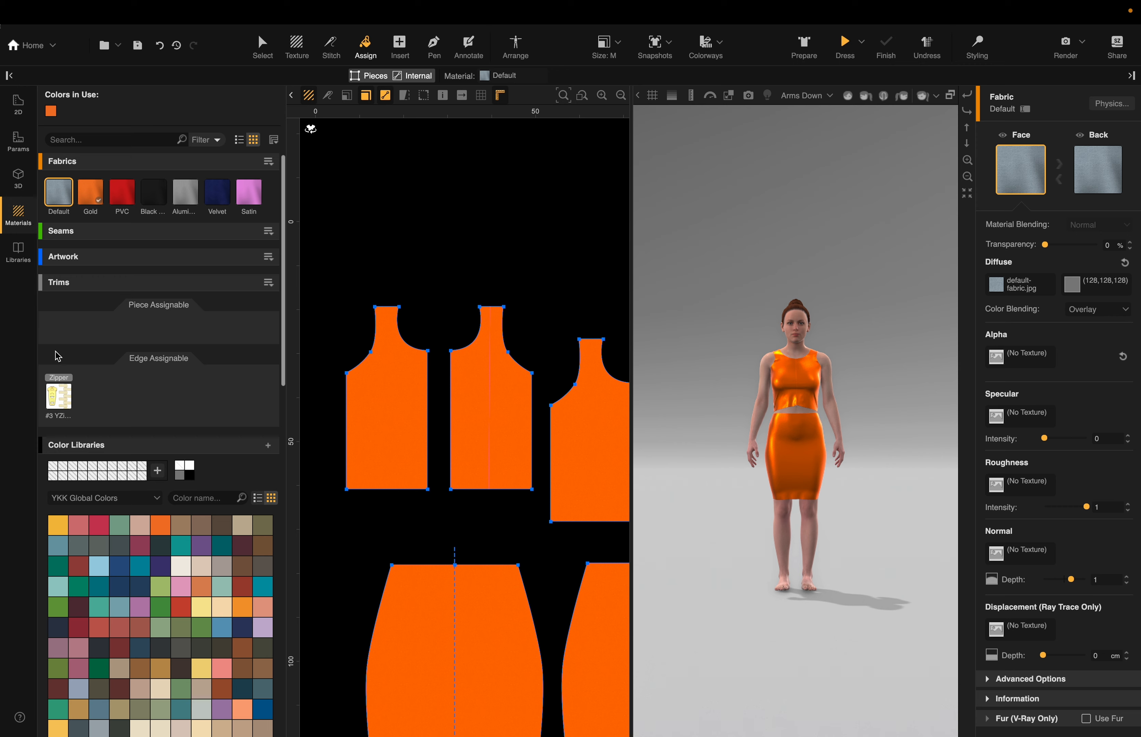
mouse_move(75, 394)
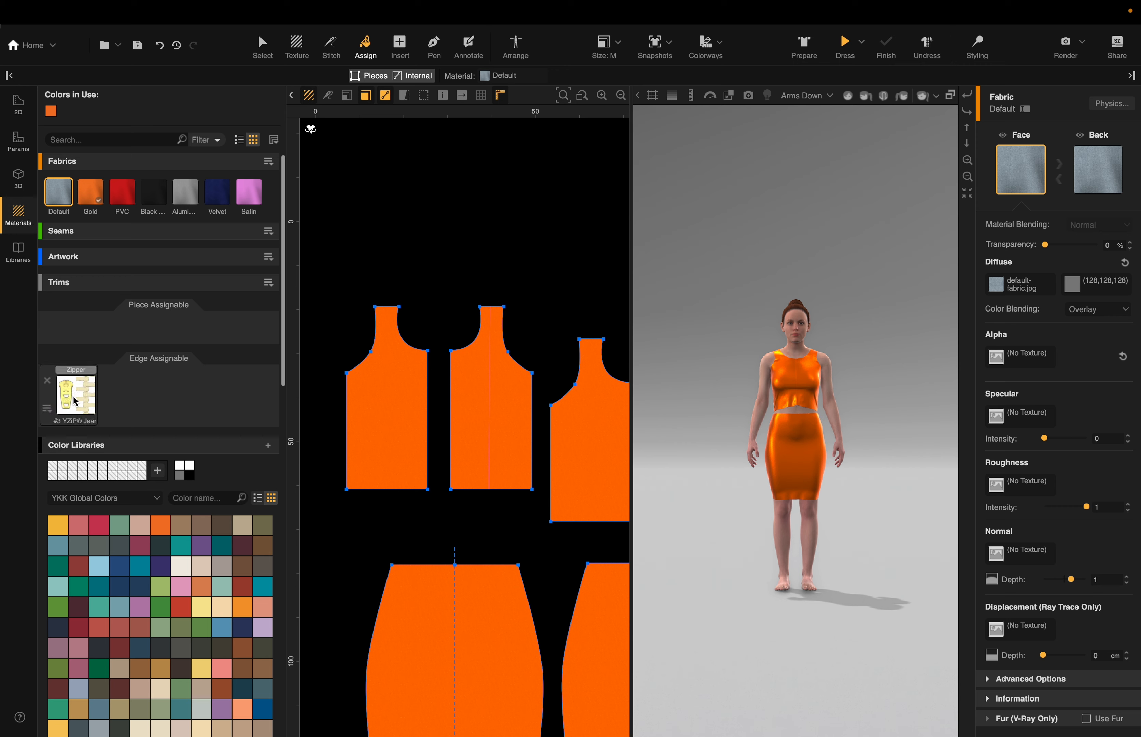
click(70, 402)
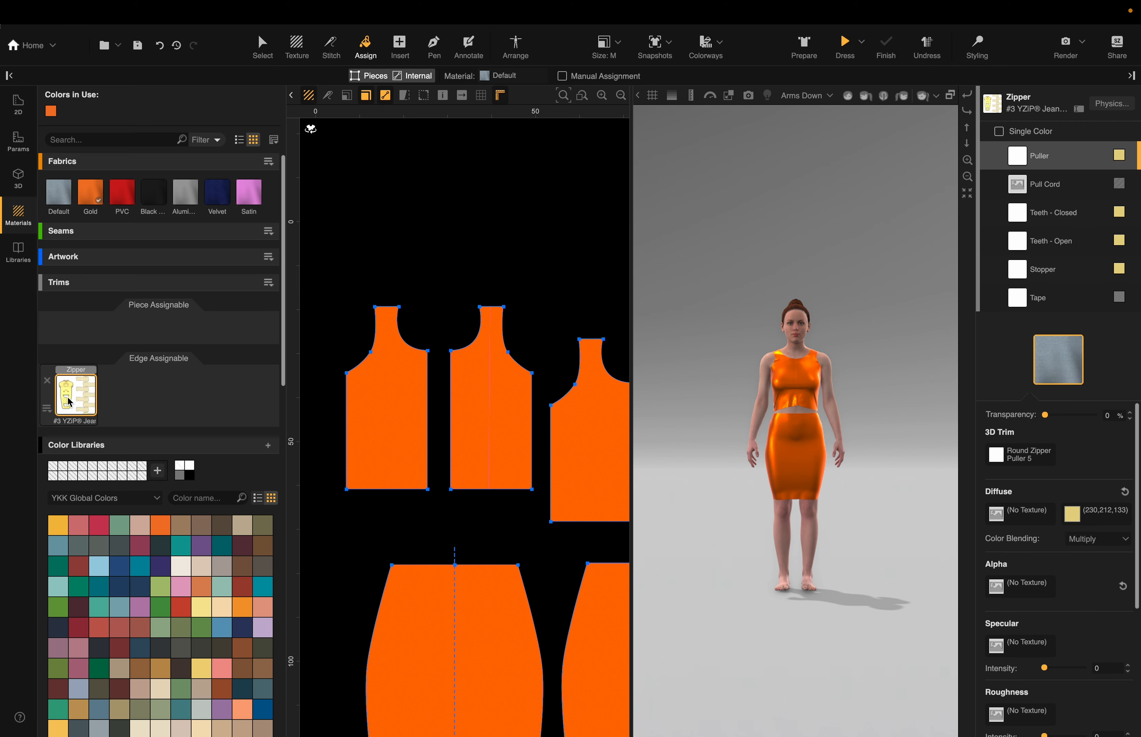
click(434, 410)
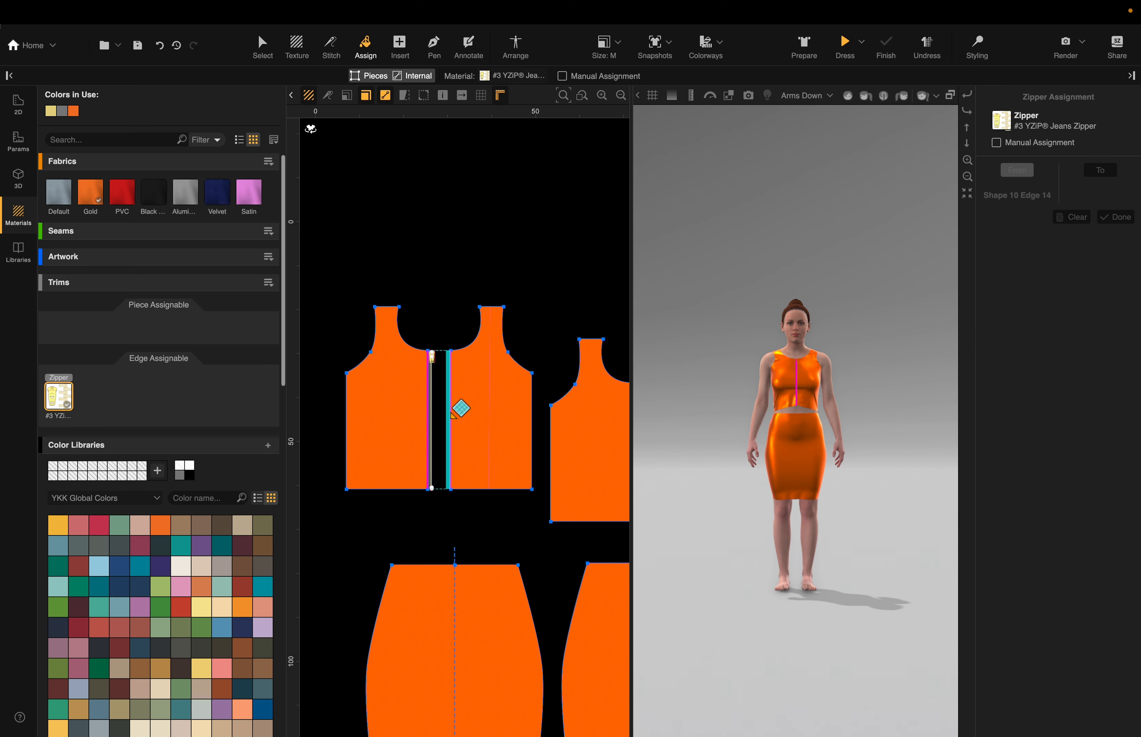
click(456, 412)
scroll(823, 388, up, 5)
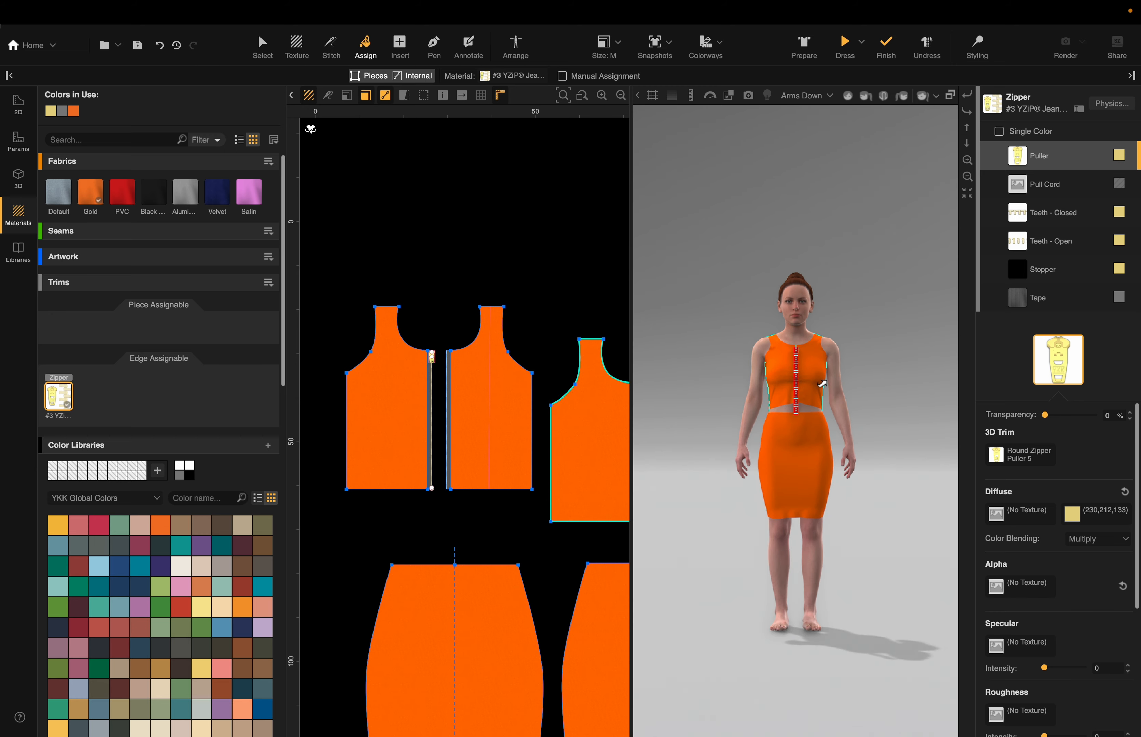
scroll(823, 387, up, 2)
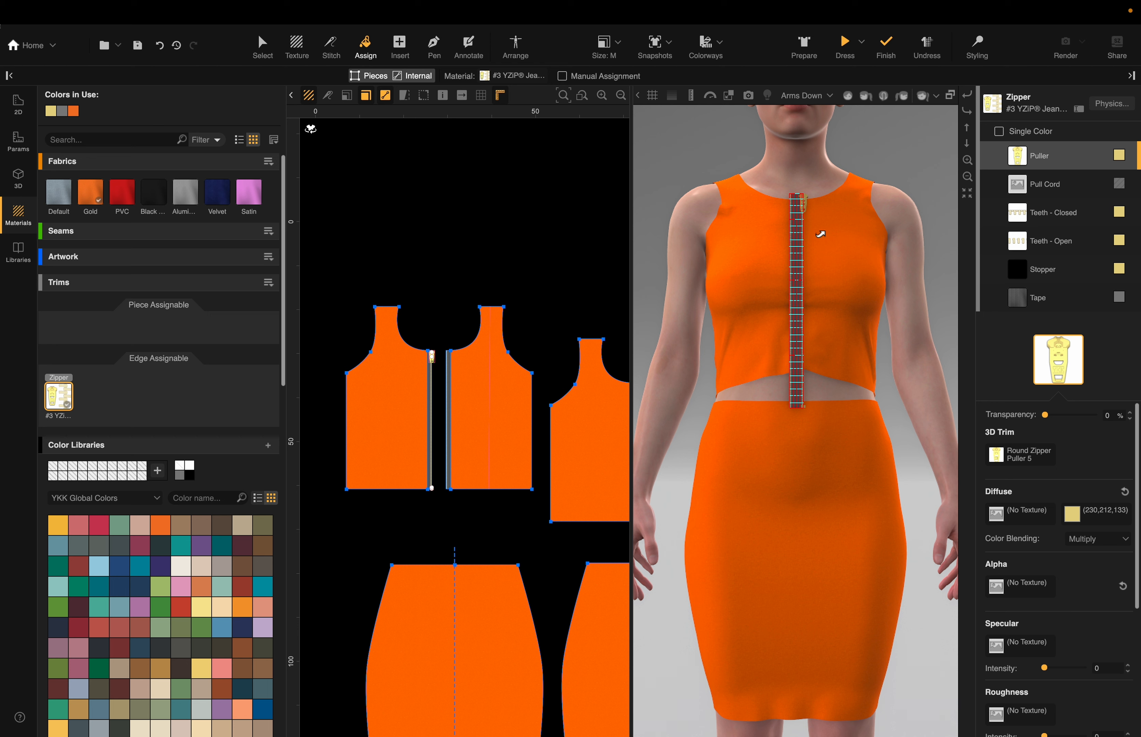
scroll(821, 247, down, 3)
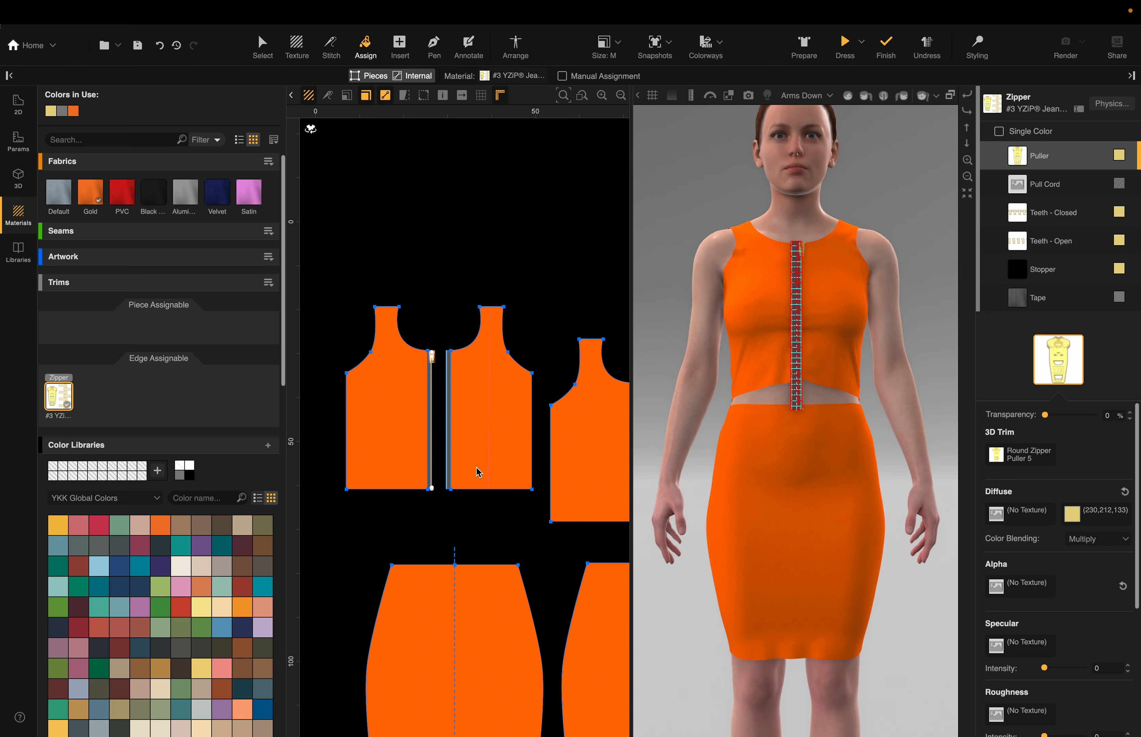
Step: Inspect the zipper's stitches and remove the zipper from the top's center front edges
click(339, 49)
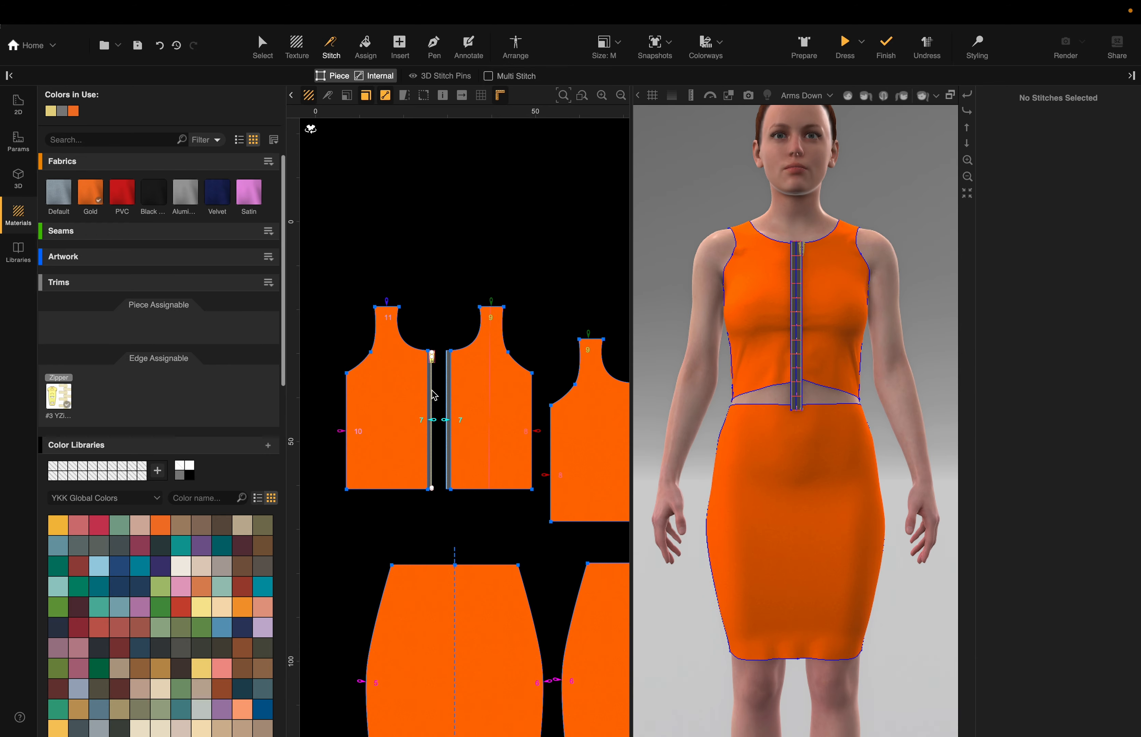
click(433, 378)
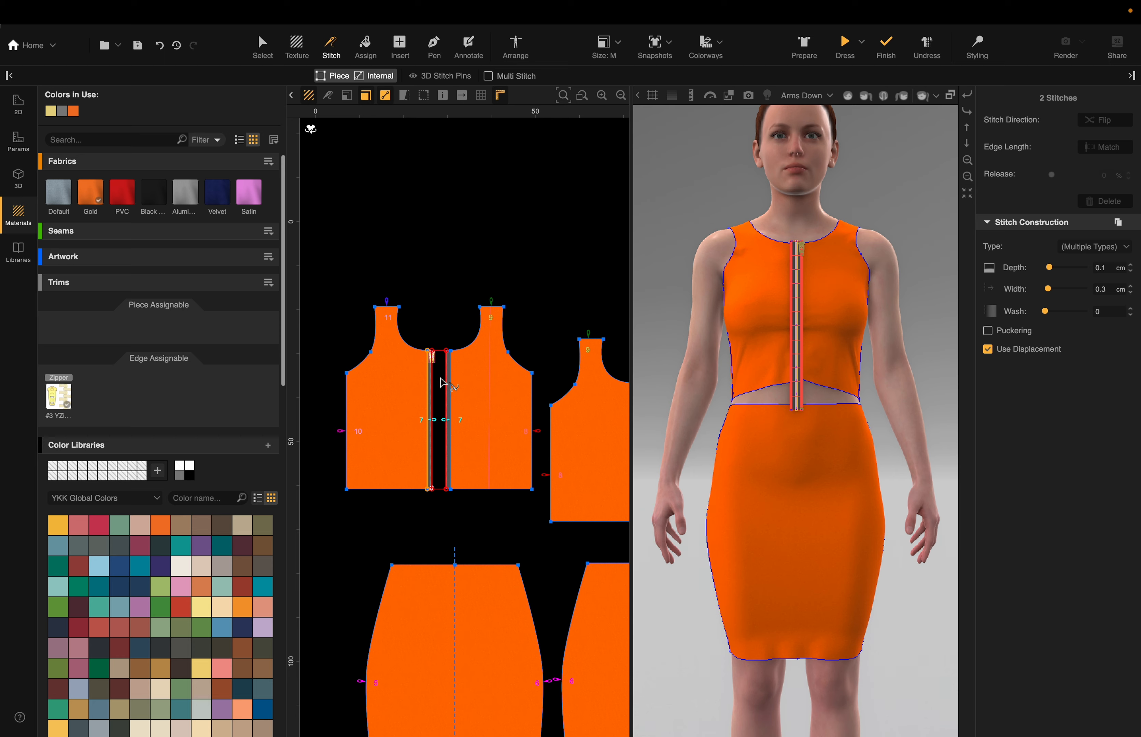
key(Escape)
click(430, 393)
key(Delete)
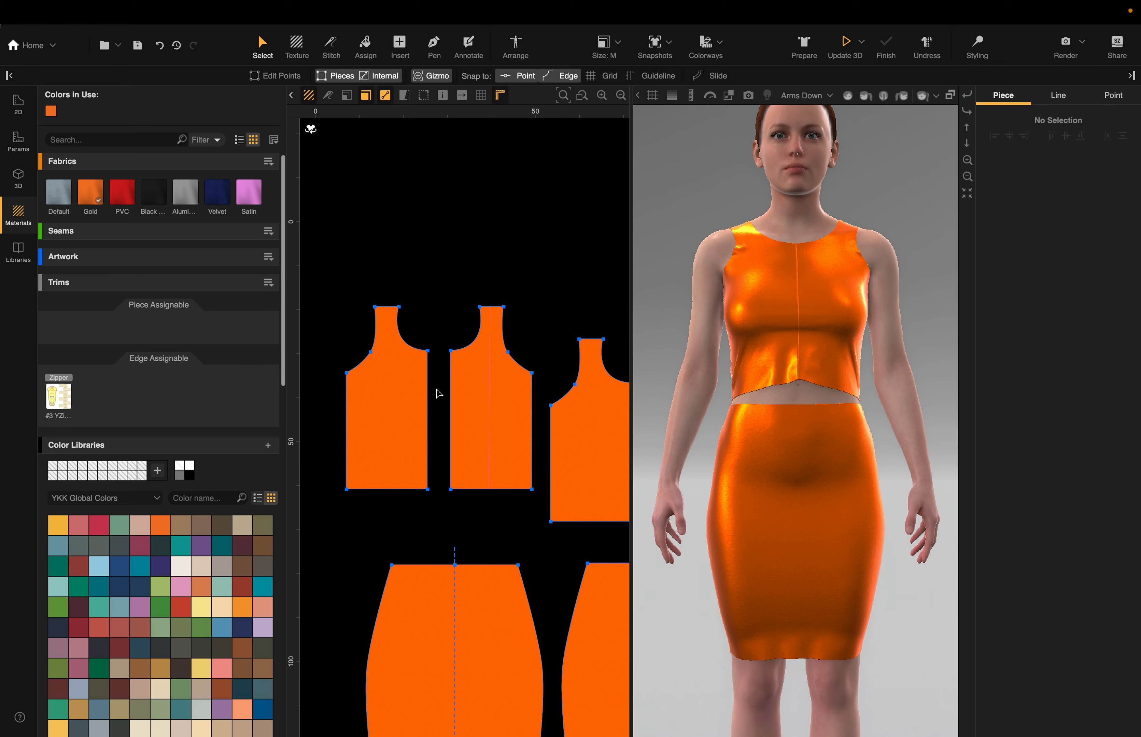
Step: Show the stitches on the pattern and delete the one joining the top's two center front edges
click(327, 95)
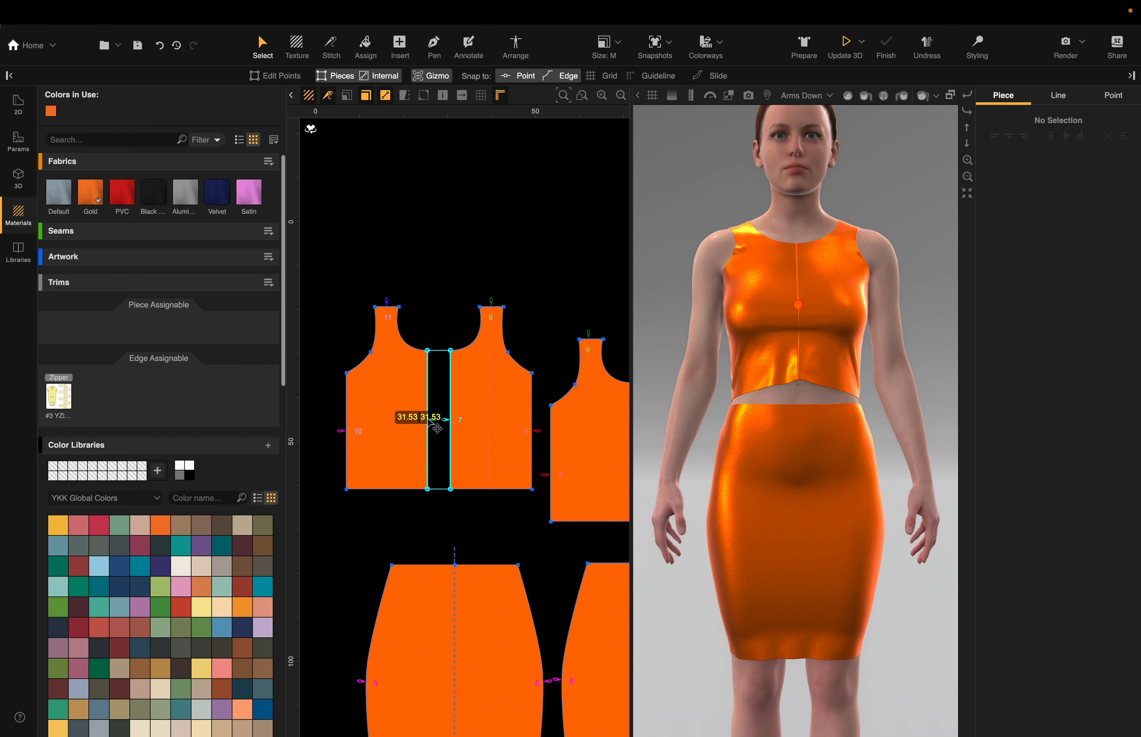
click(469, 424)
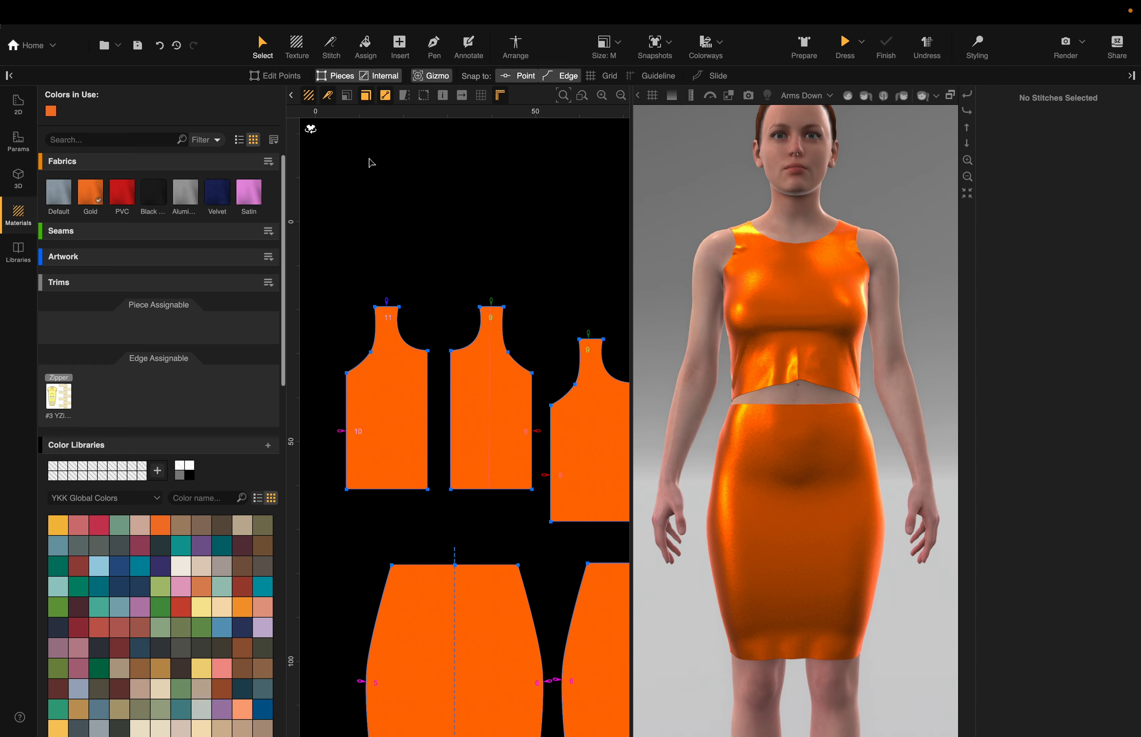
click(330, 50)
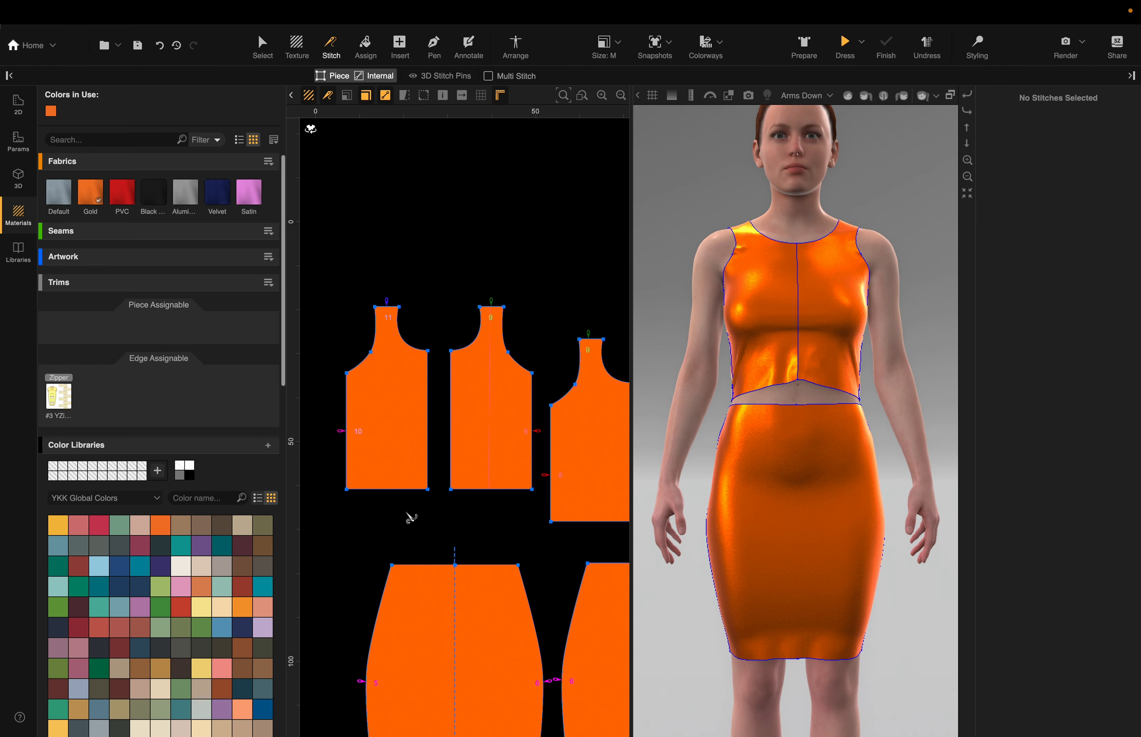
Step: Assign the #3 YZiP zipper to the unstitched center front edges of the top
click(365, 47)
mouse_move(59, 400)
drag(60, 401, 461, 402)
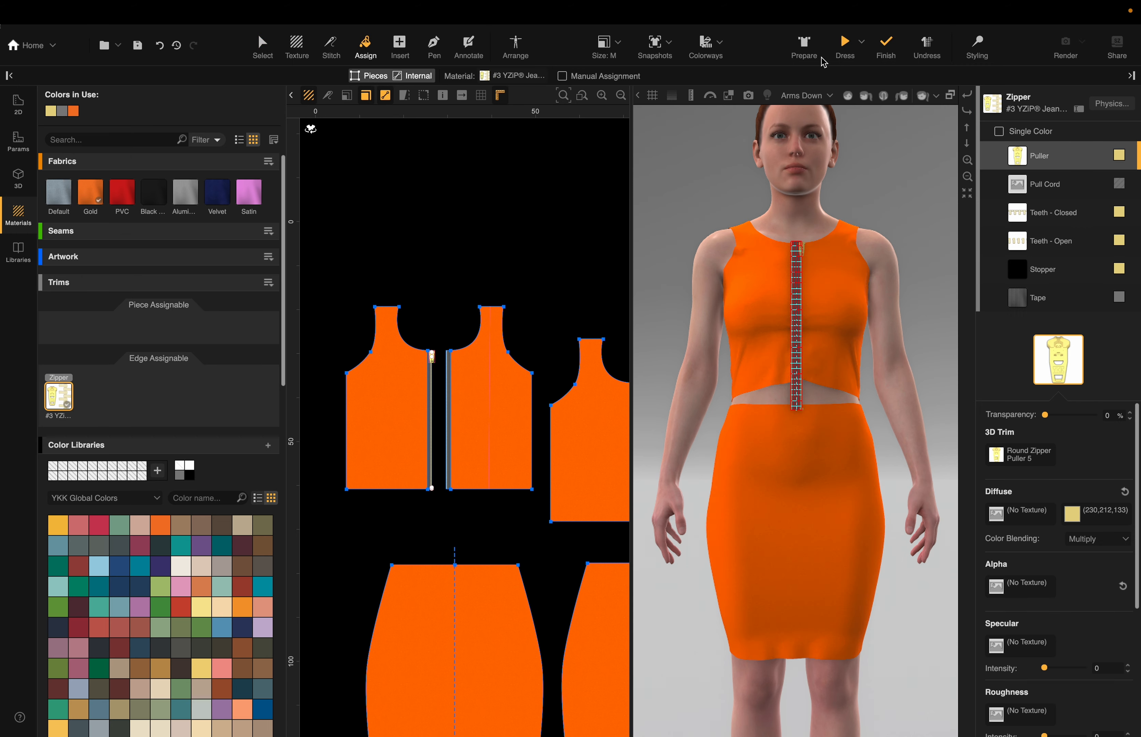
Step: Prepare the garment and move the top's two front halves slightly outward in Arrange, widening the gap for the zipper
click(810, 45)
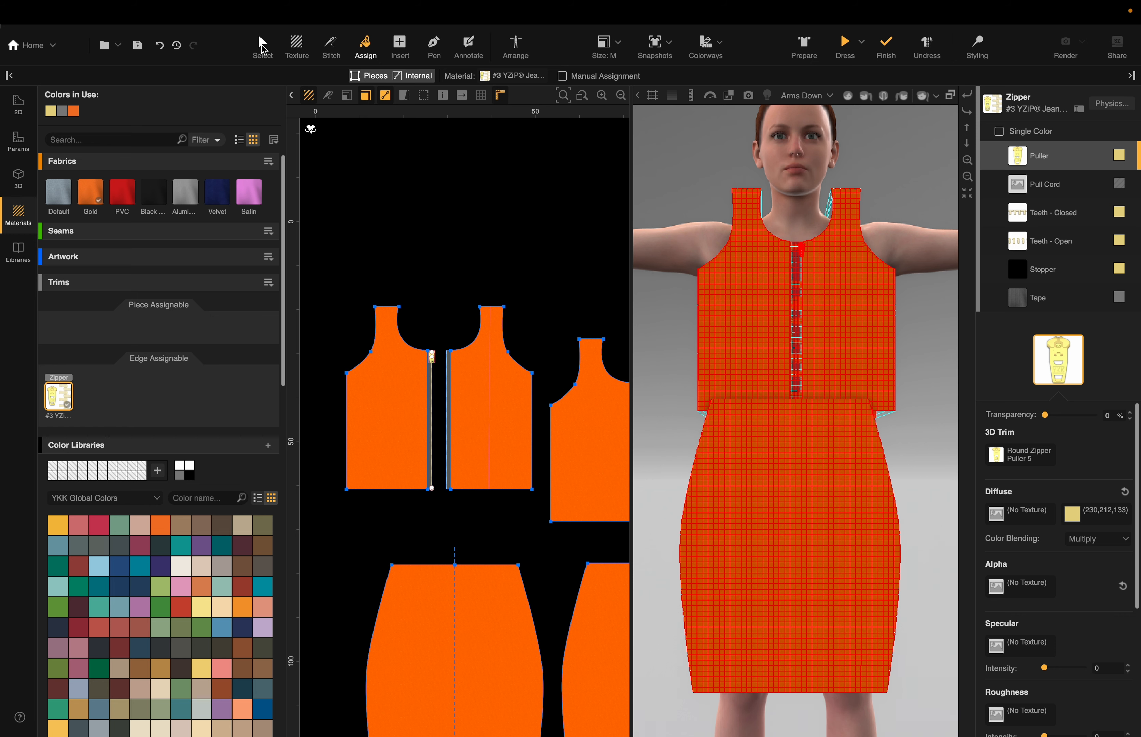
click(263, 46)
double_click(794, 296)
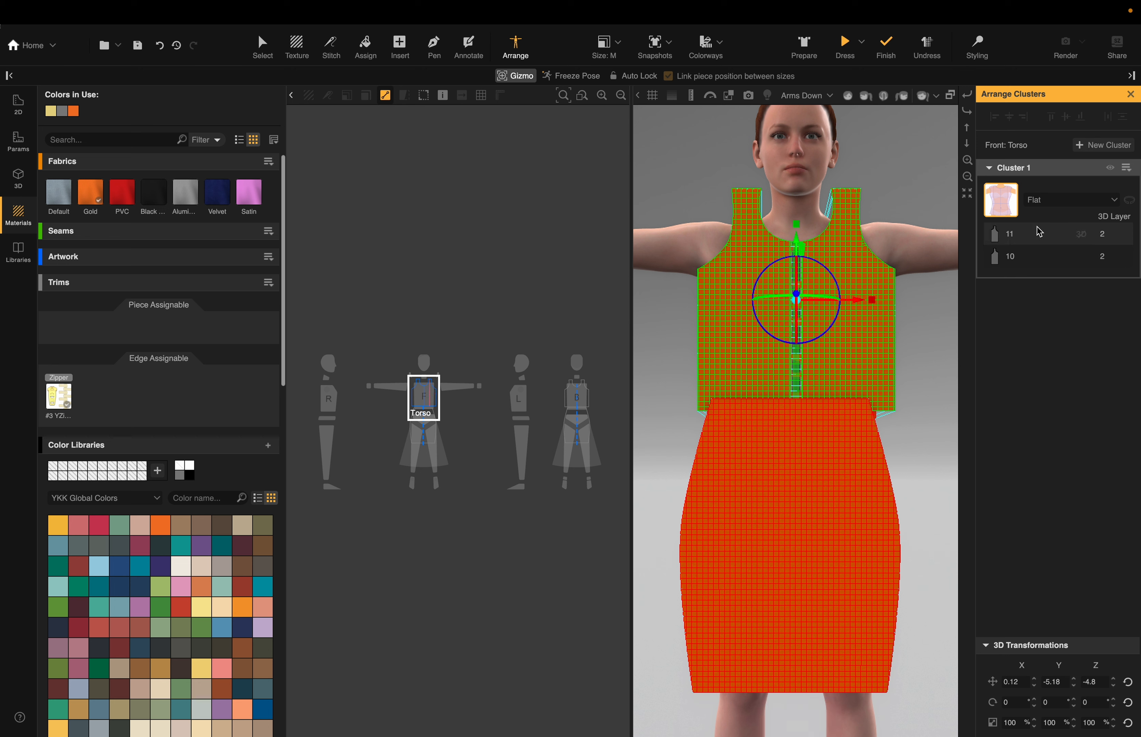
click(1034, 258)
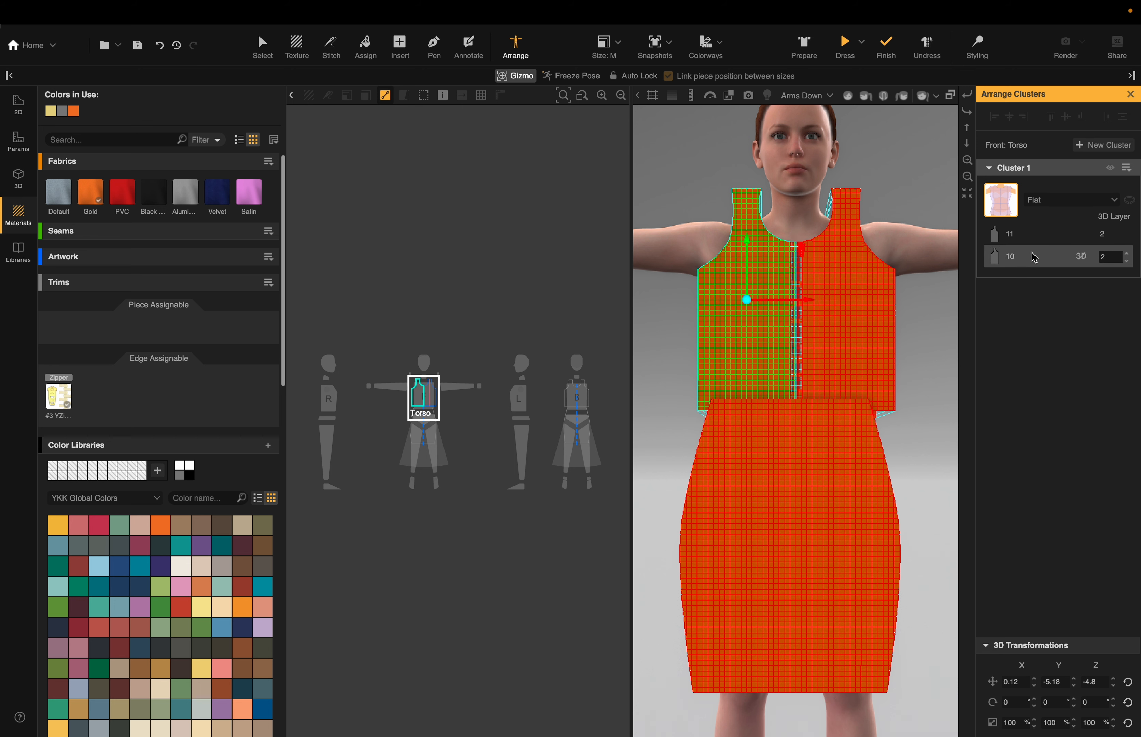
click(1033, 259)
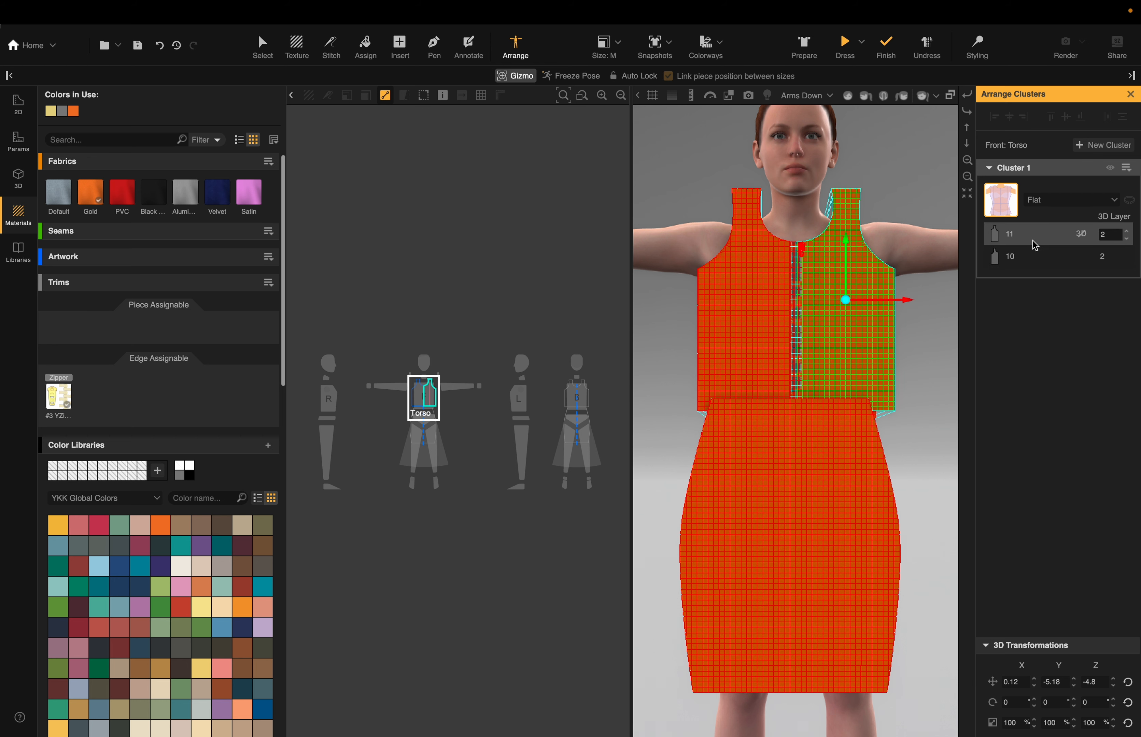
click(1032, 263)
drag(809, 302, 804, 306)
shift+click(843, 299)
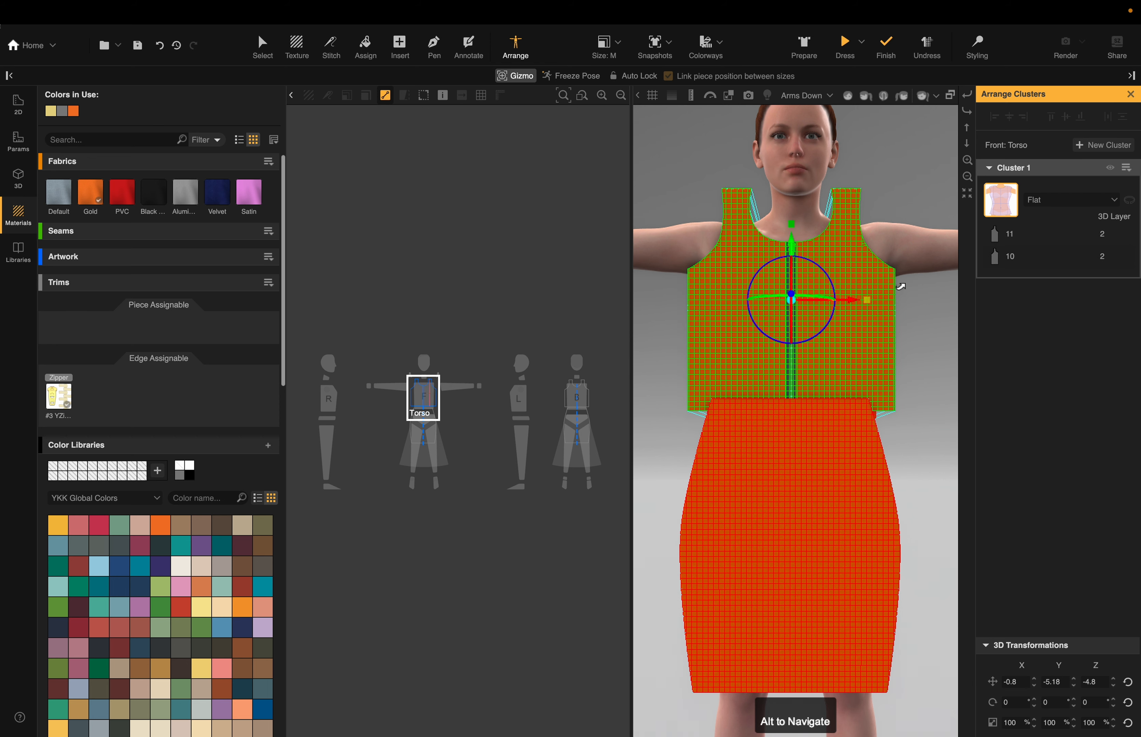
click(999, 244)
drag(907, 301, 912, 306)
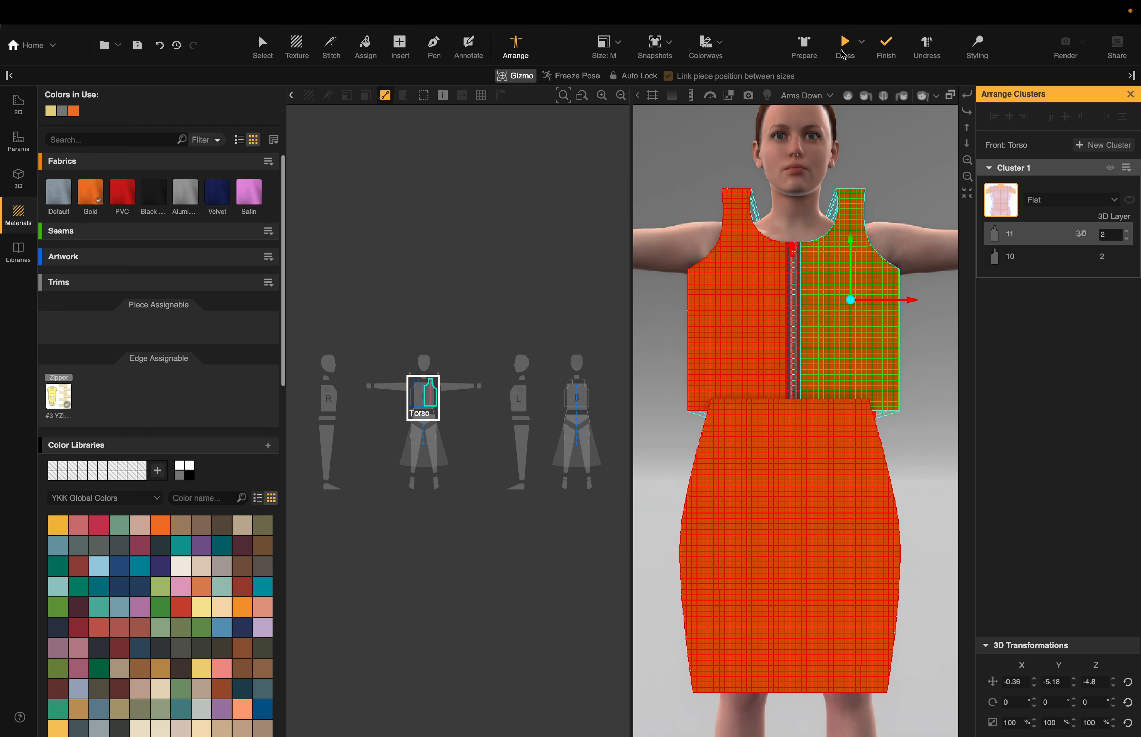
Step: Dress the avatar and inspect the zippered top up close and at an angle
click(847, 46)
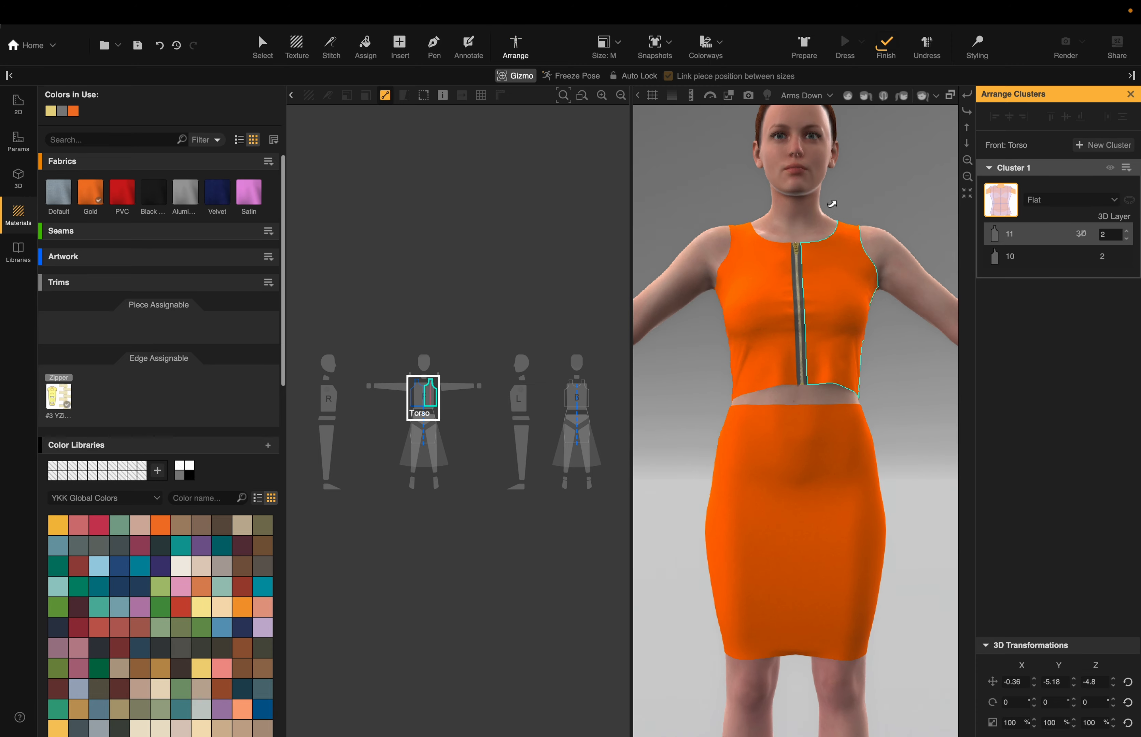
scroll(833, 204, up, 3)
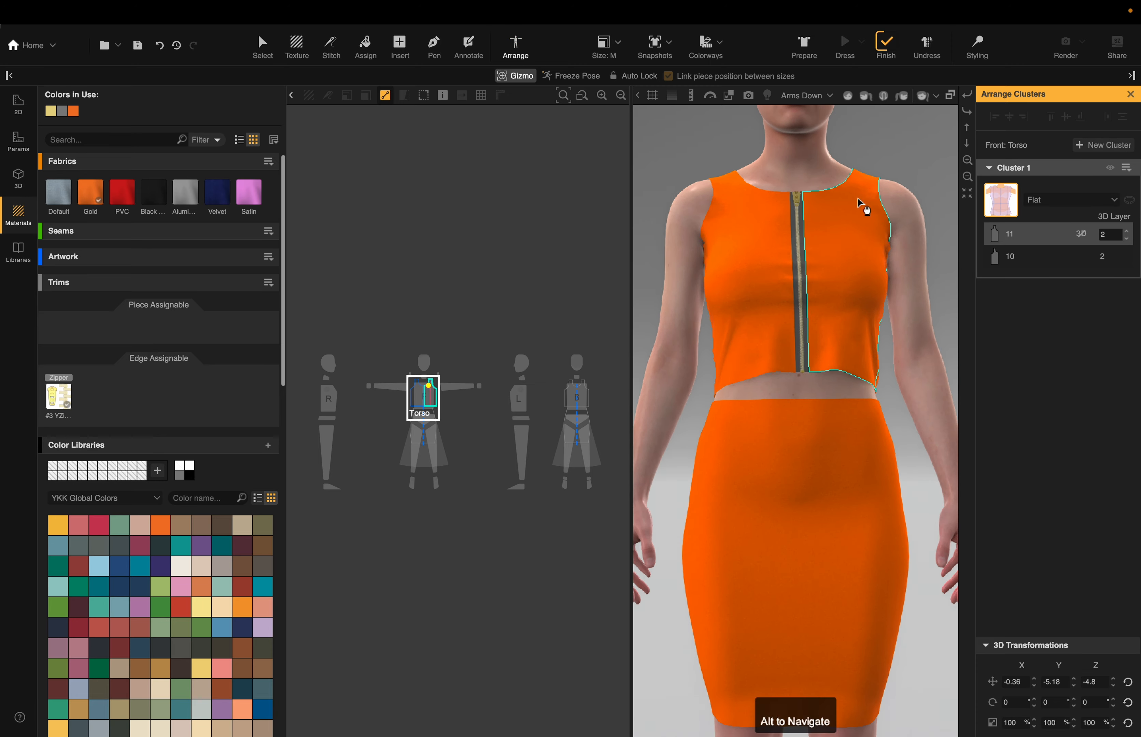
drag(922, 390, 924, 397)
drag(686, 452, 674, 452)
drag(694, 371, 686, 374)
scroll(695, 361, down, 5)
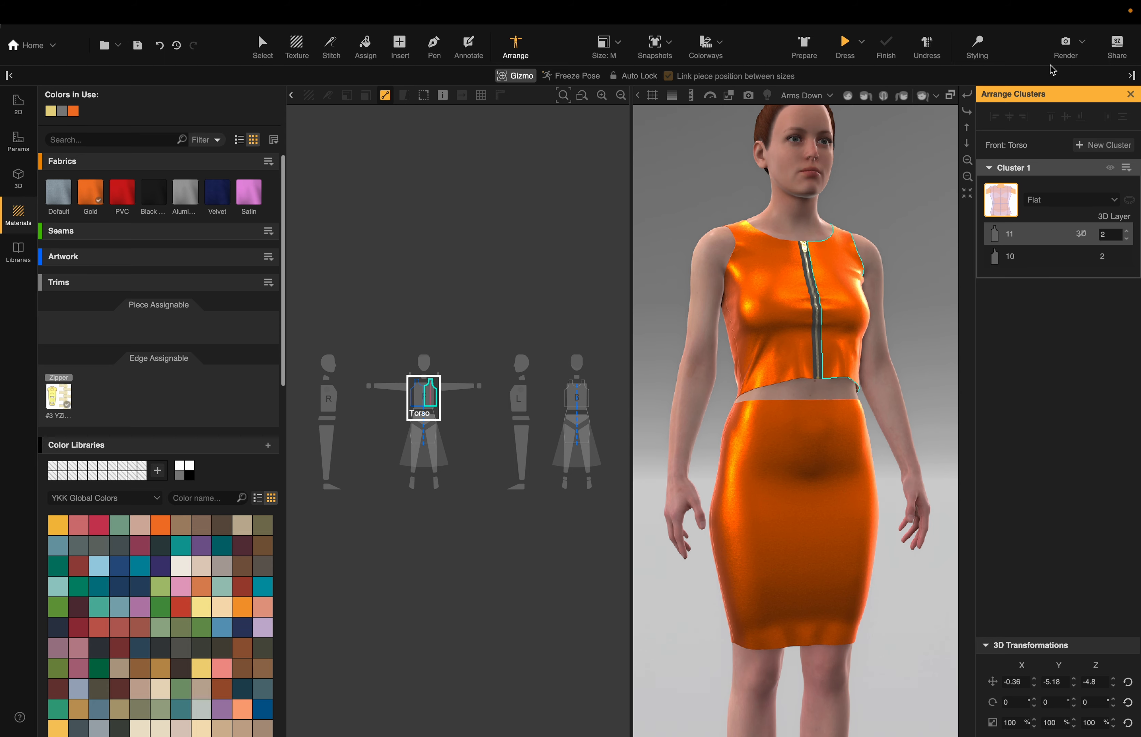
Step: Open the image render settings and move their window off the 3D toolbar
click(1065, 47)
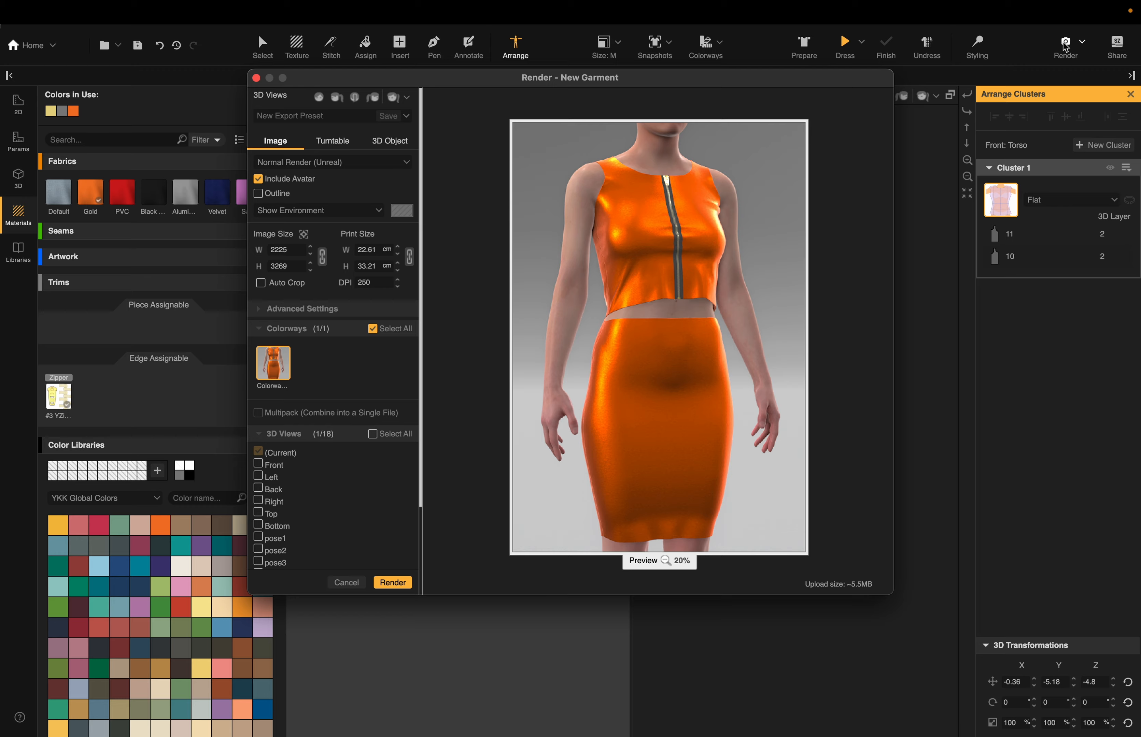
drag(625, 85, 531, 107)
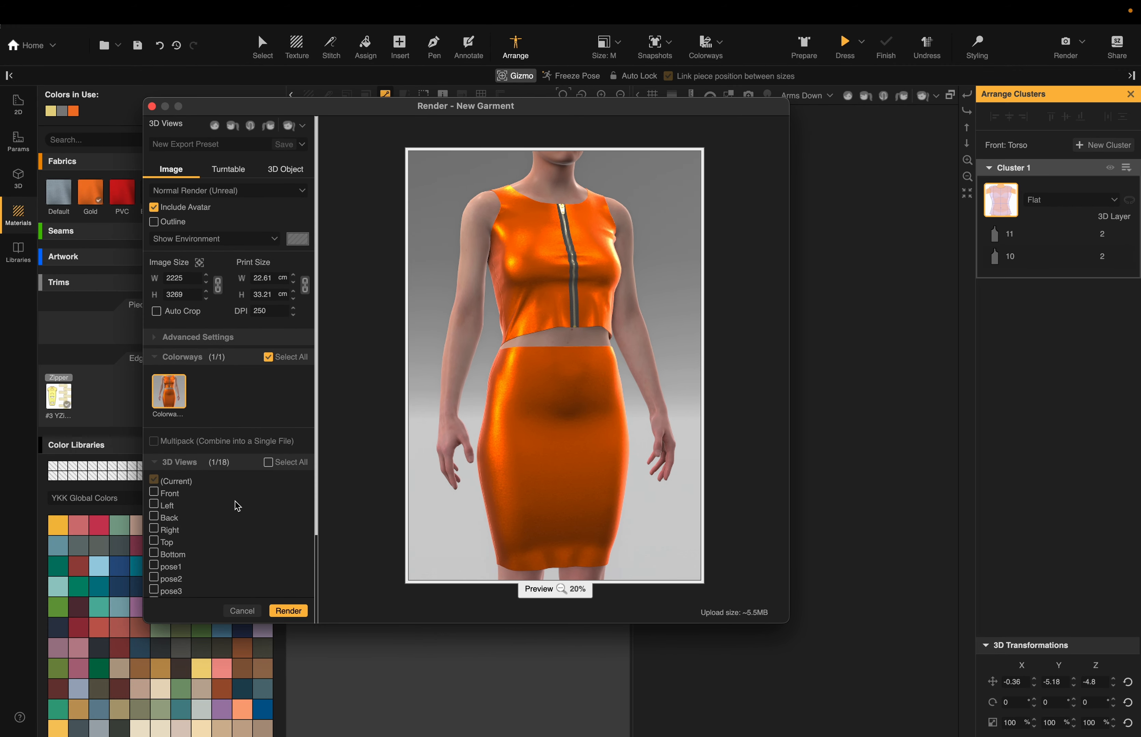
Step: Try adding the Front, Left, Back and Right 3D views to the render, and clear them again
click(167, 506)
click(168, 517)
click(171, 529)
click(167, 493)
click(168, 505)
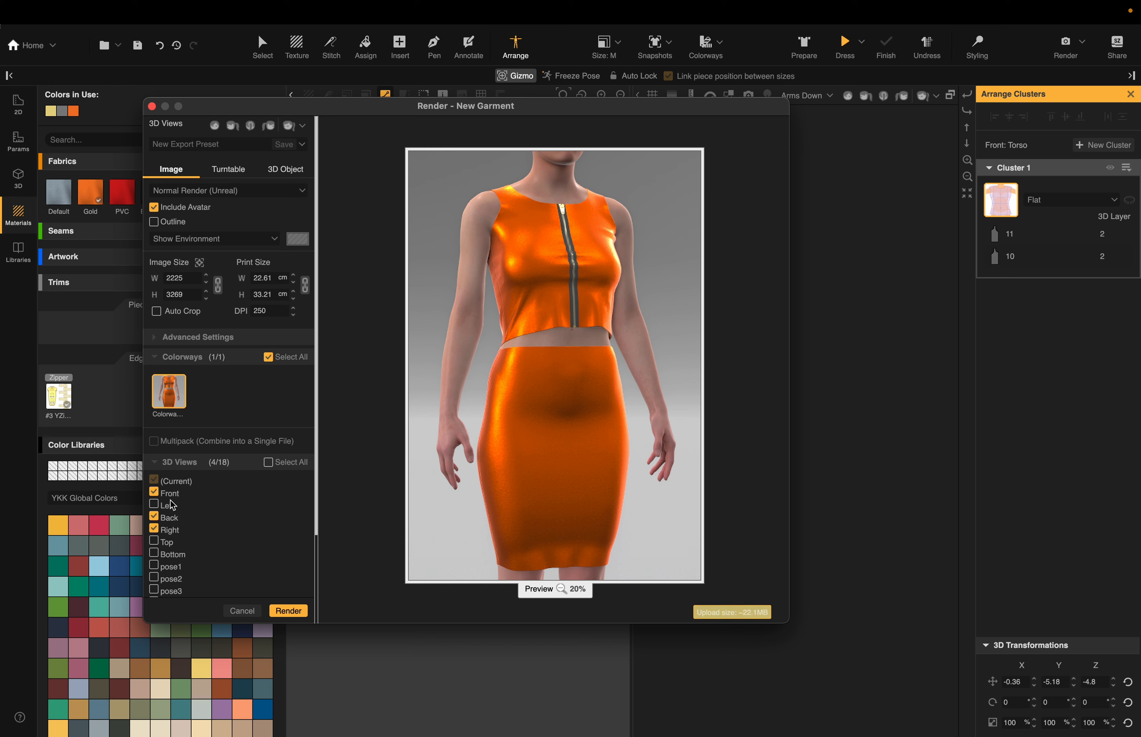
click(168, 494)
click(170, 517)
click(170, 530)
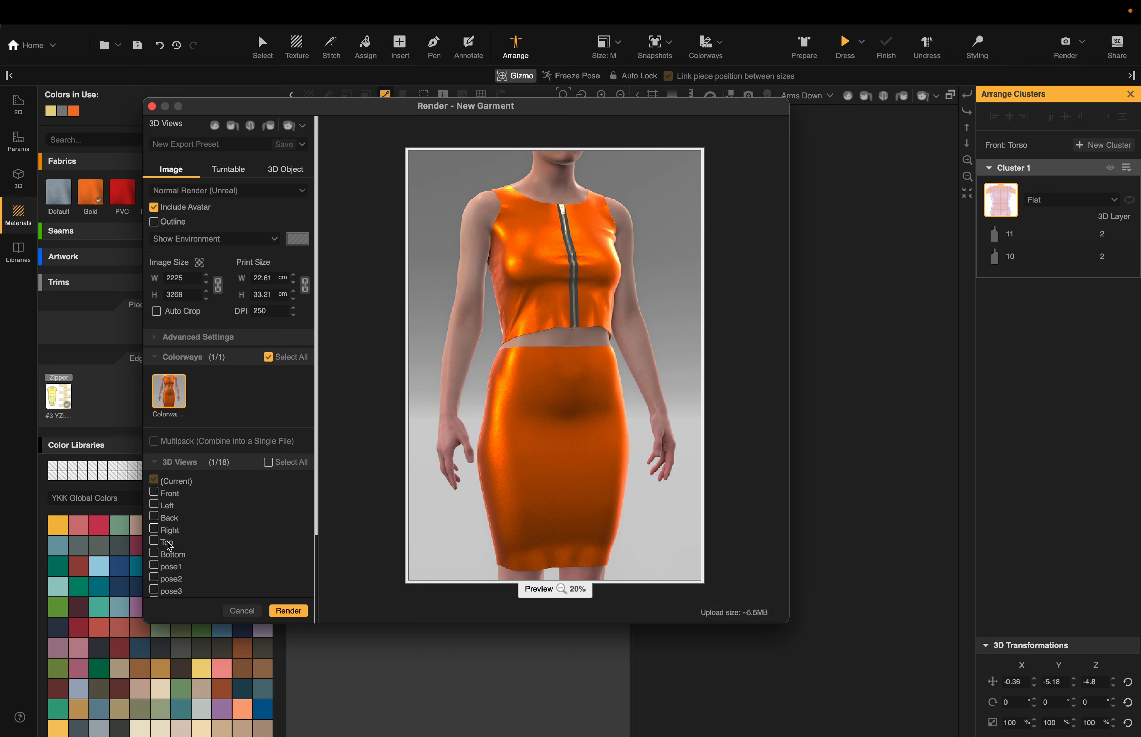
Step: Frame the avatar in the render preview from head to below the knees, facing front
scroll(167, 539, down, 3)
scroll(193, 492, up, 3)
scroll(578, 374, down, 5)
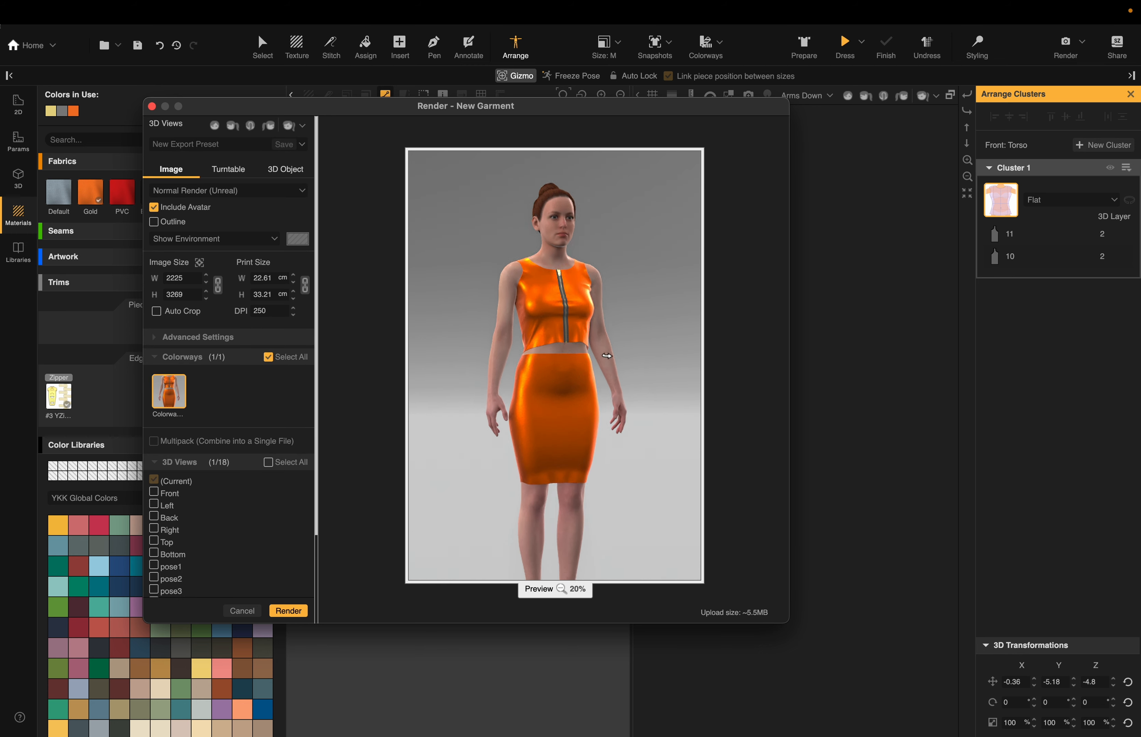
mouse_move(606, 356)
mouse_down()
mouse_move(476, 359)
mouse_move(609, 364)
mouse_up()
drag(487, 382, 436, 381)
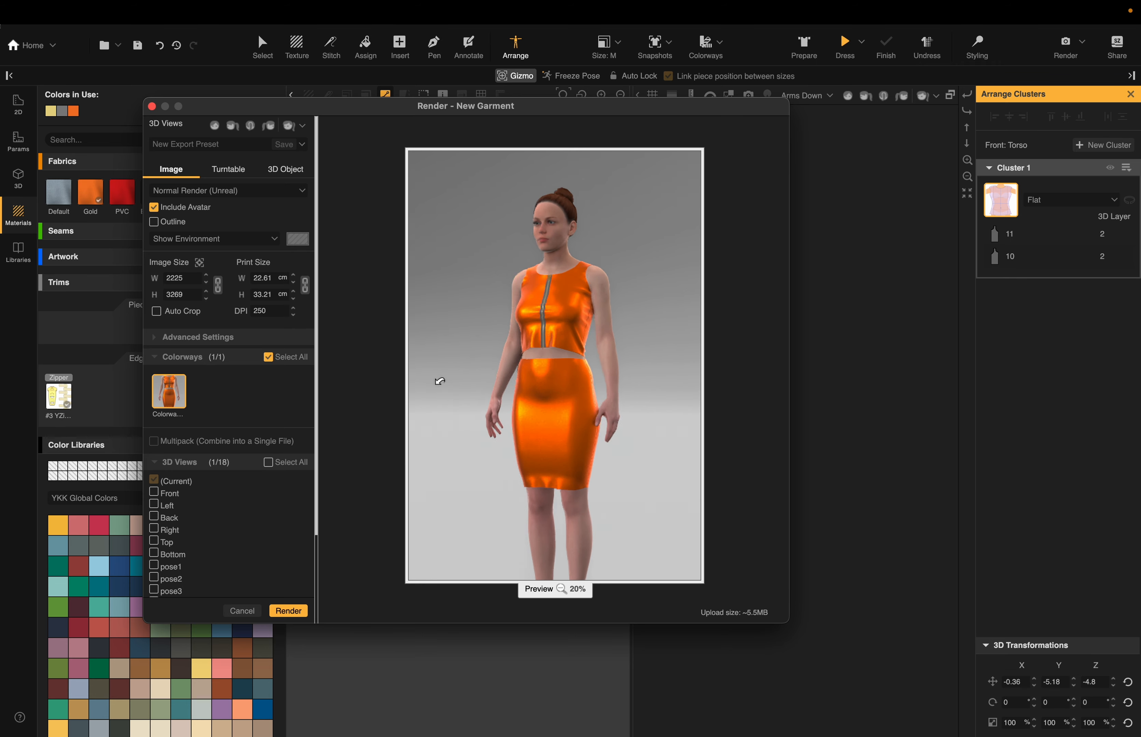
Step: Include the Front, Left and Back 3D views in the render
click(177, 493)
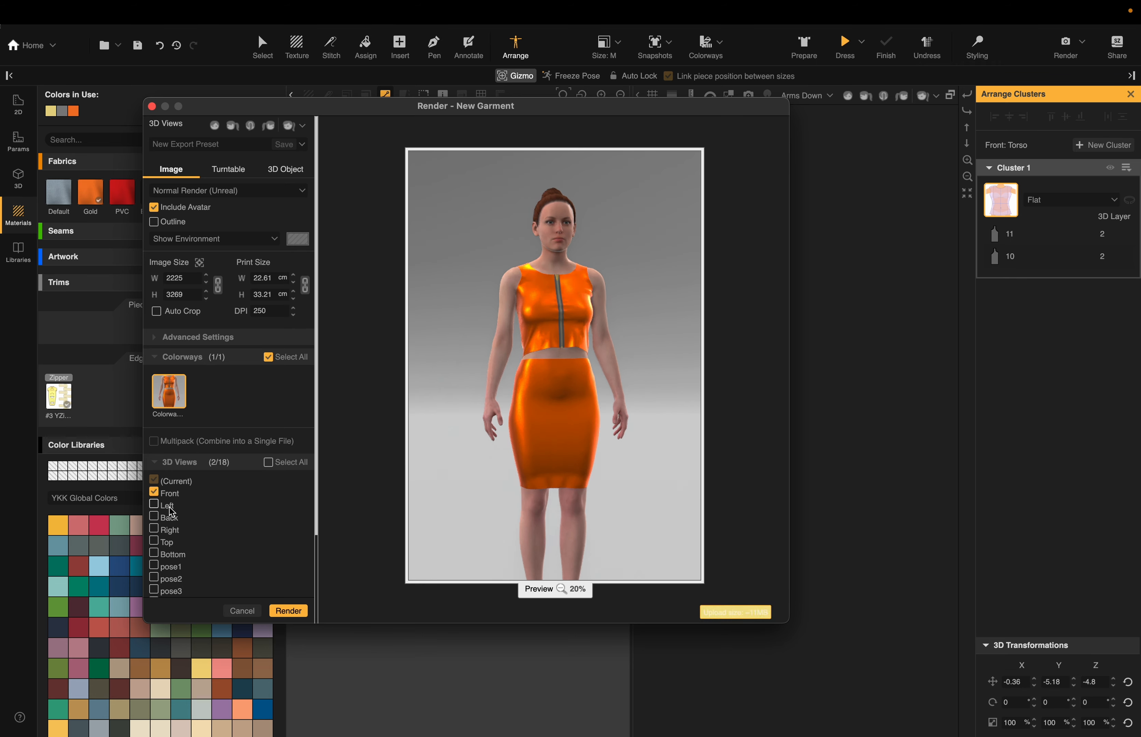
click(171, 505)
click(173, 517)
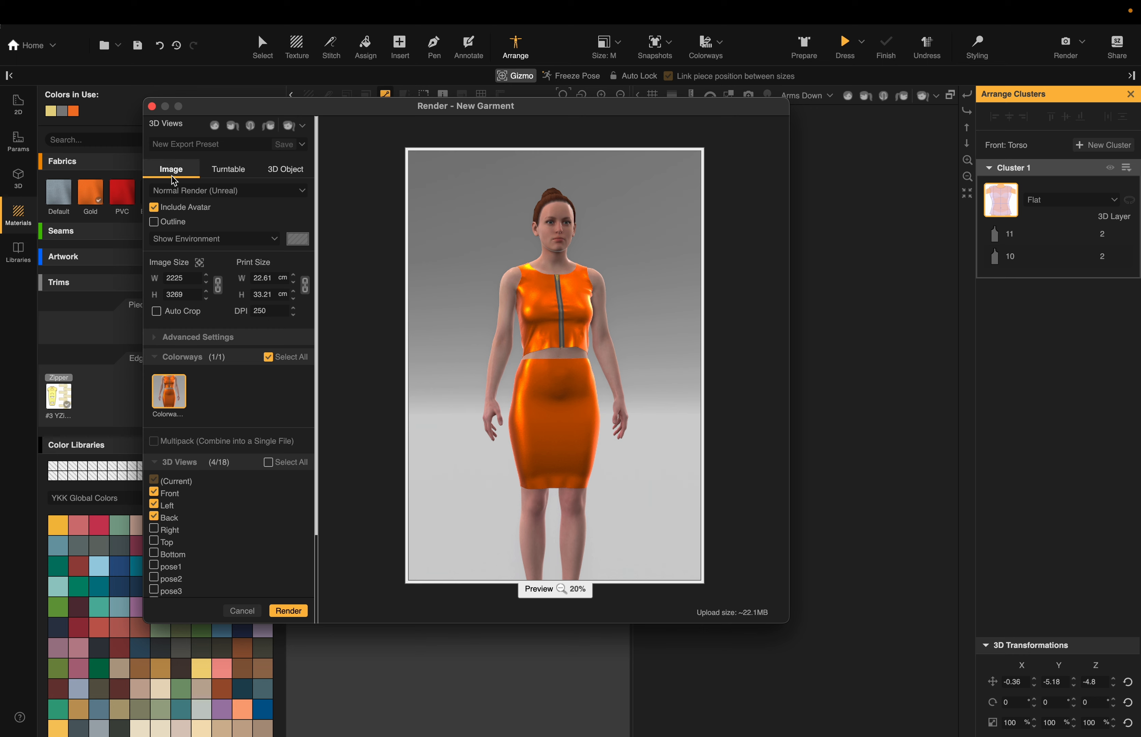
Step: Review the render types, try a Transparent background, and set the render background to Solid Color
click(233, 192)
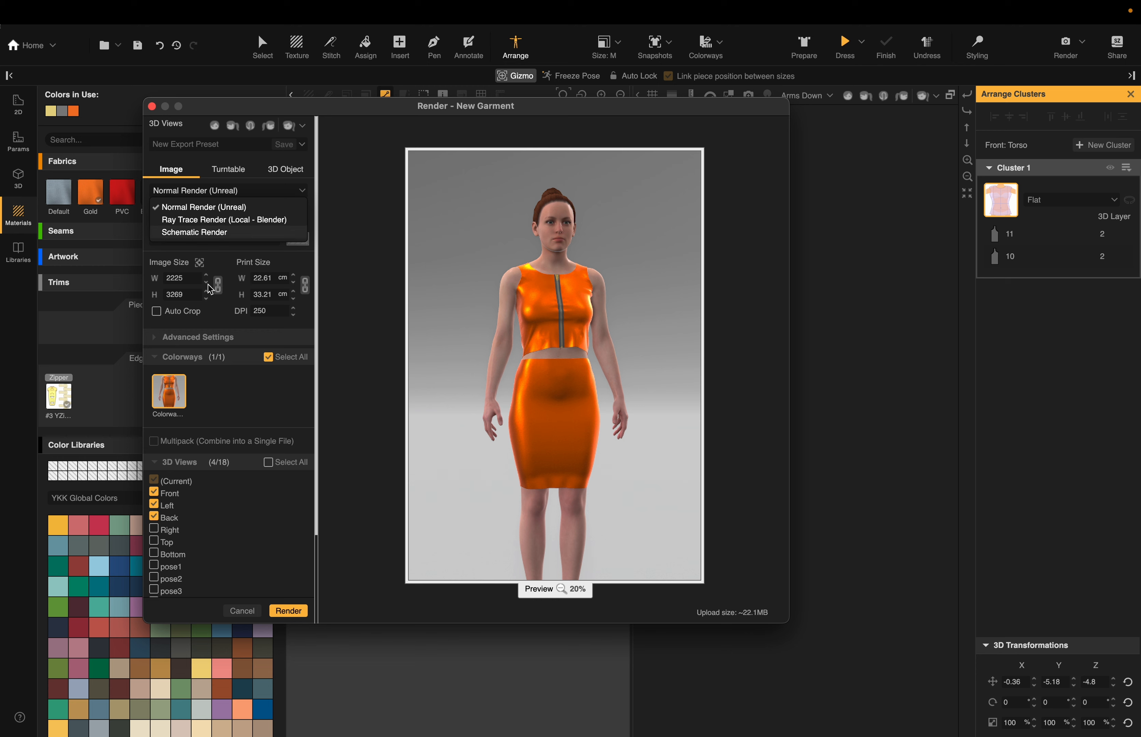
click(232, 347)
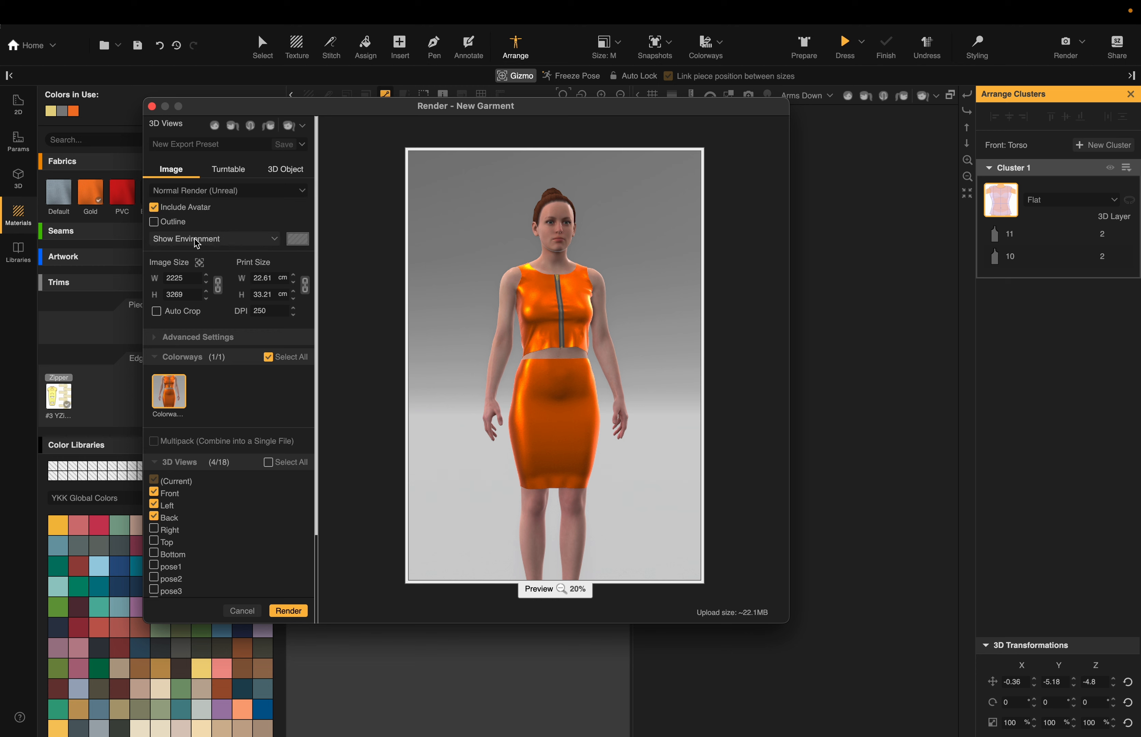
click(213, 242)
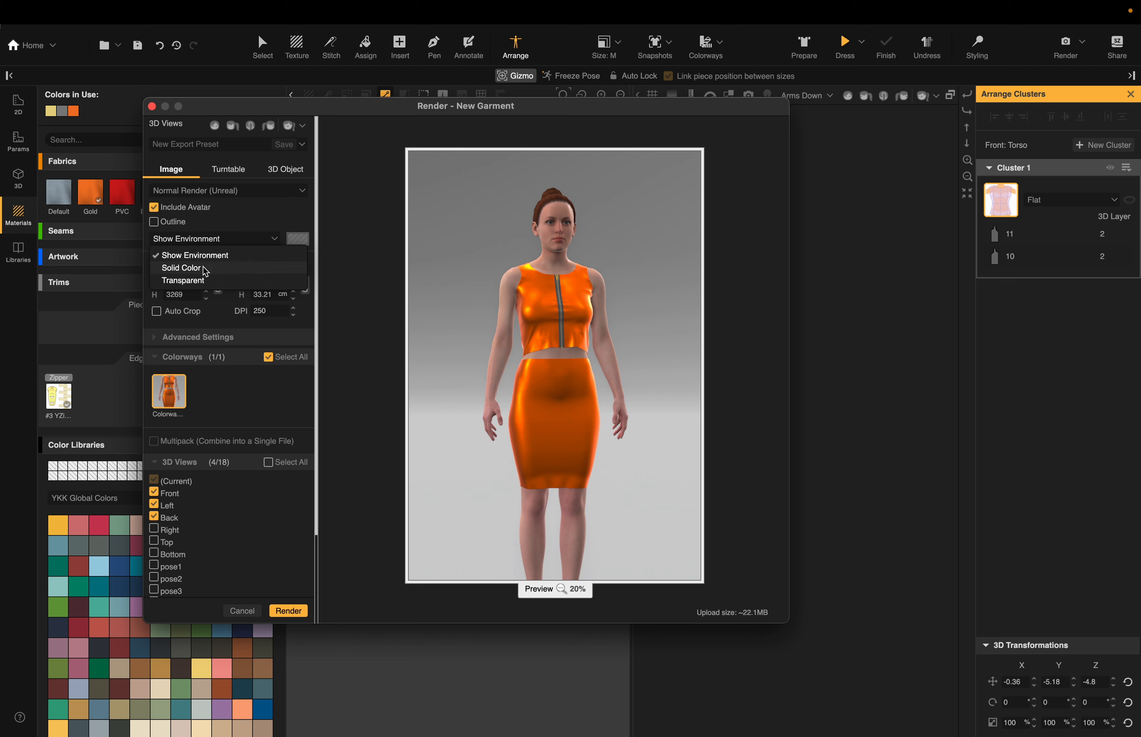
click(203, 280)
click(225, 249)
click(213, 268)
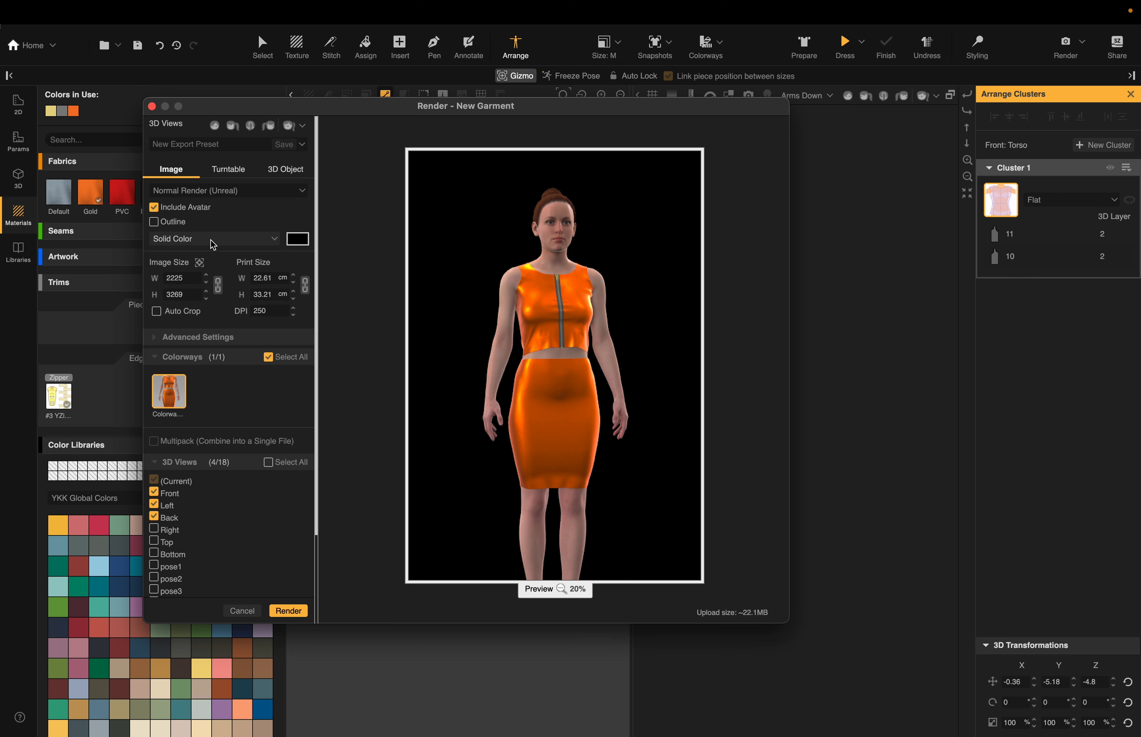
Step: Set the render background to Show Environment and exclude the avatar from the render
click(214, 242)
click(207, 258)
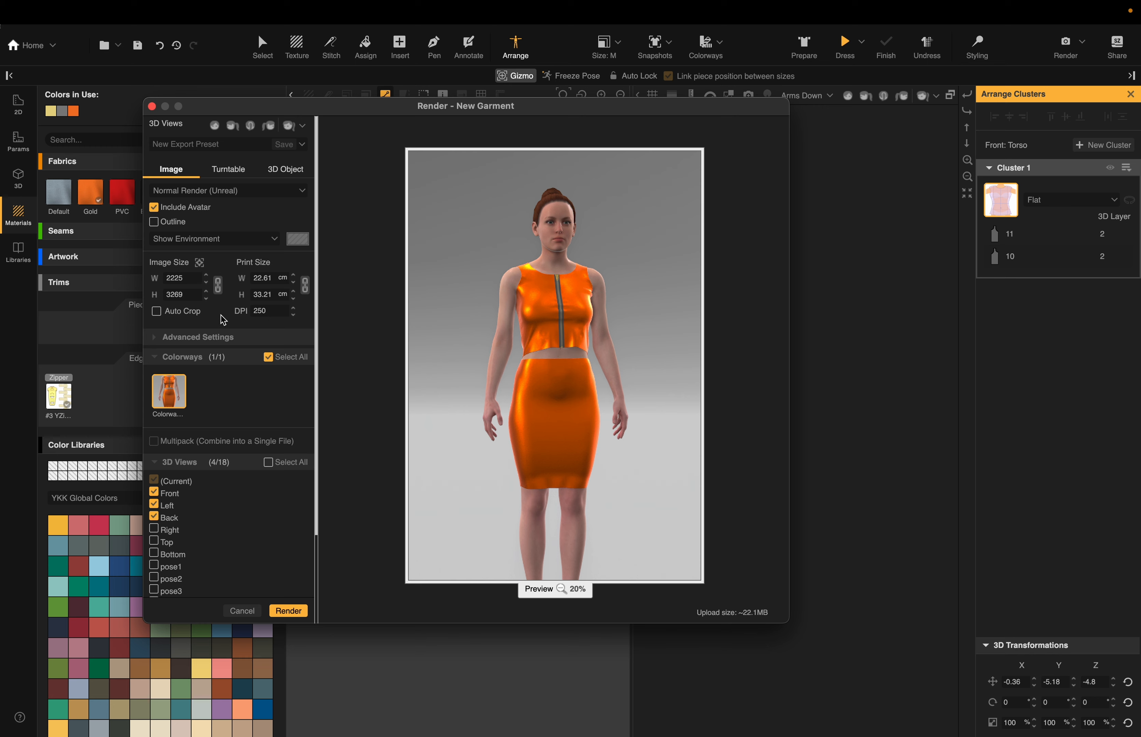
click(205, 338)
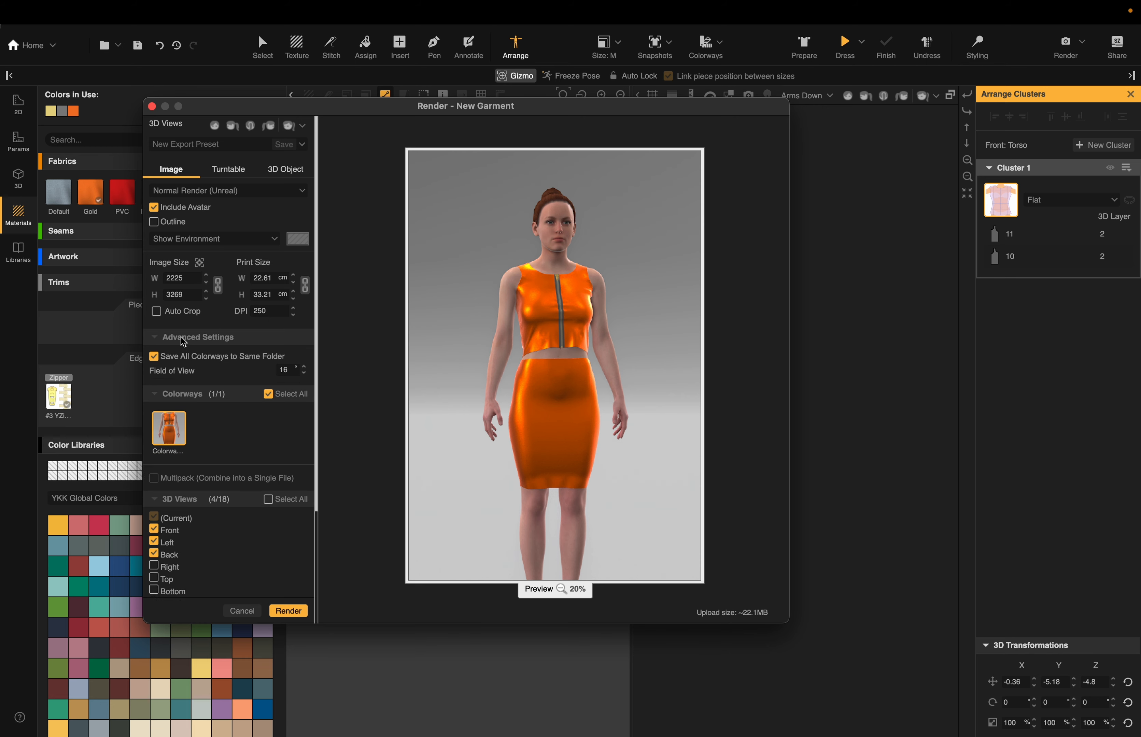
click(189, 339)
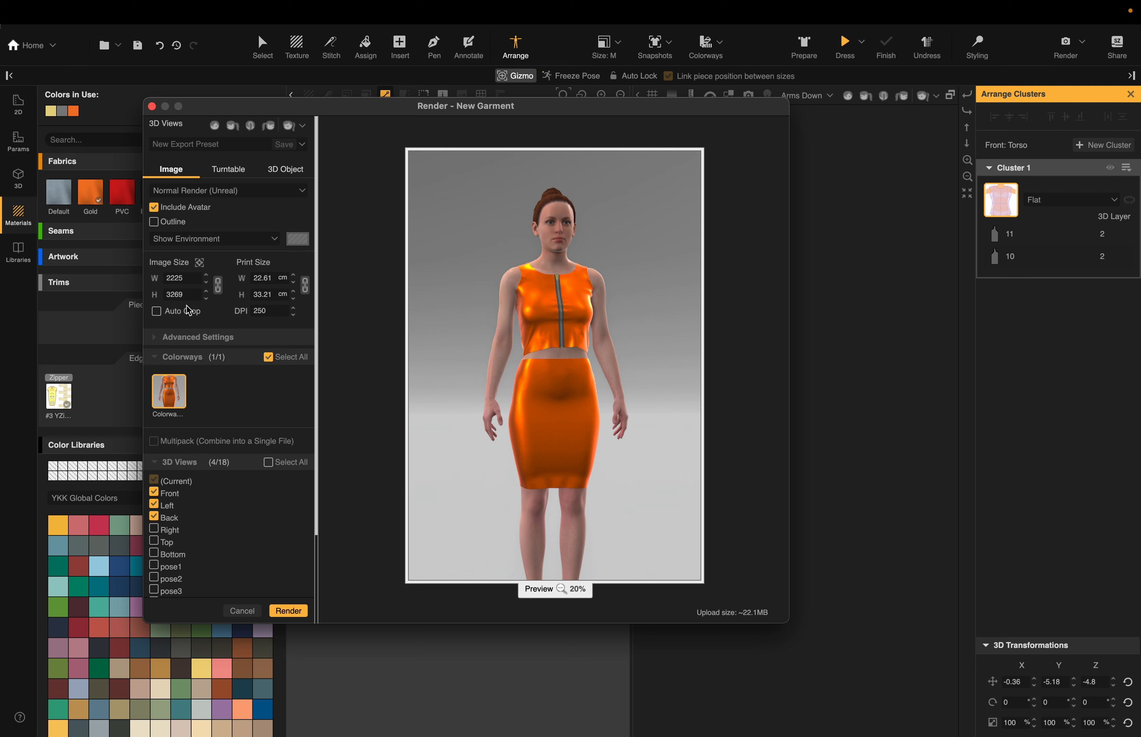
click(189, 209)
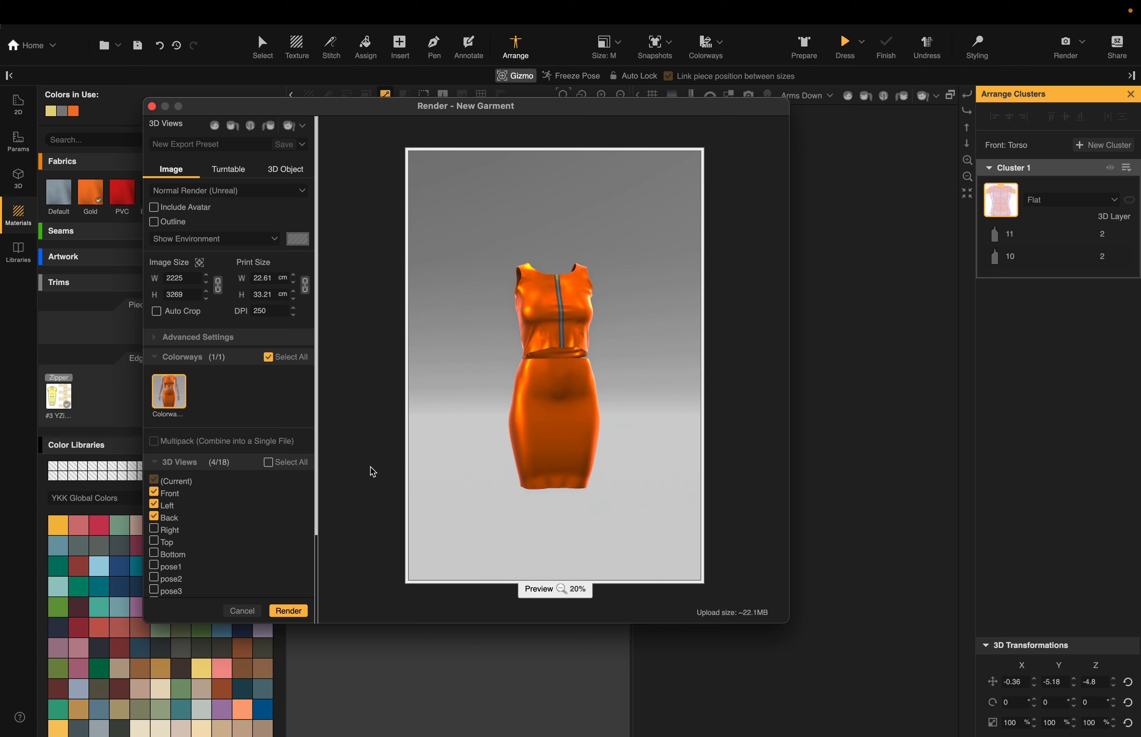
Step: Render the selected views and save them to the Desktop as New Garment in JPEG format, replacing the existing file
click(299, 609)
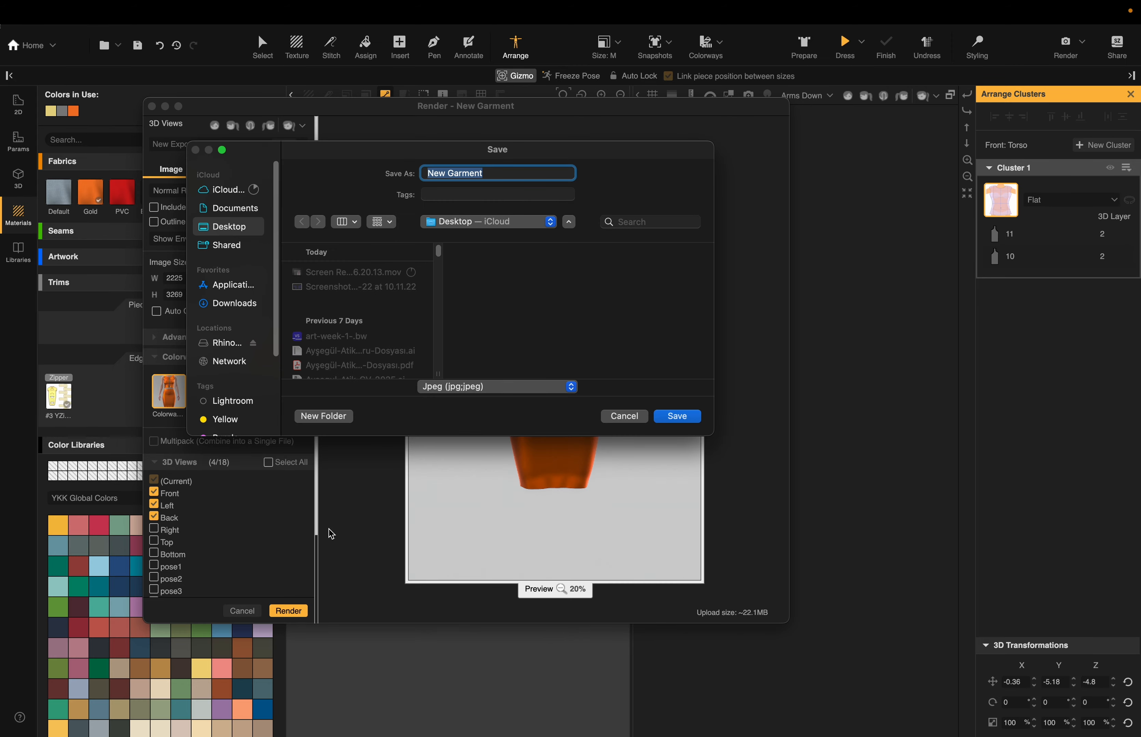
click(677, 417)
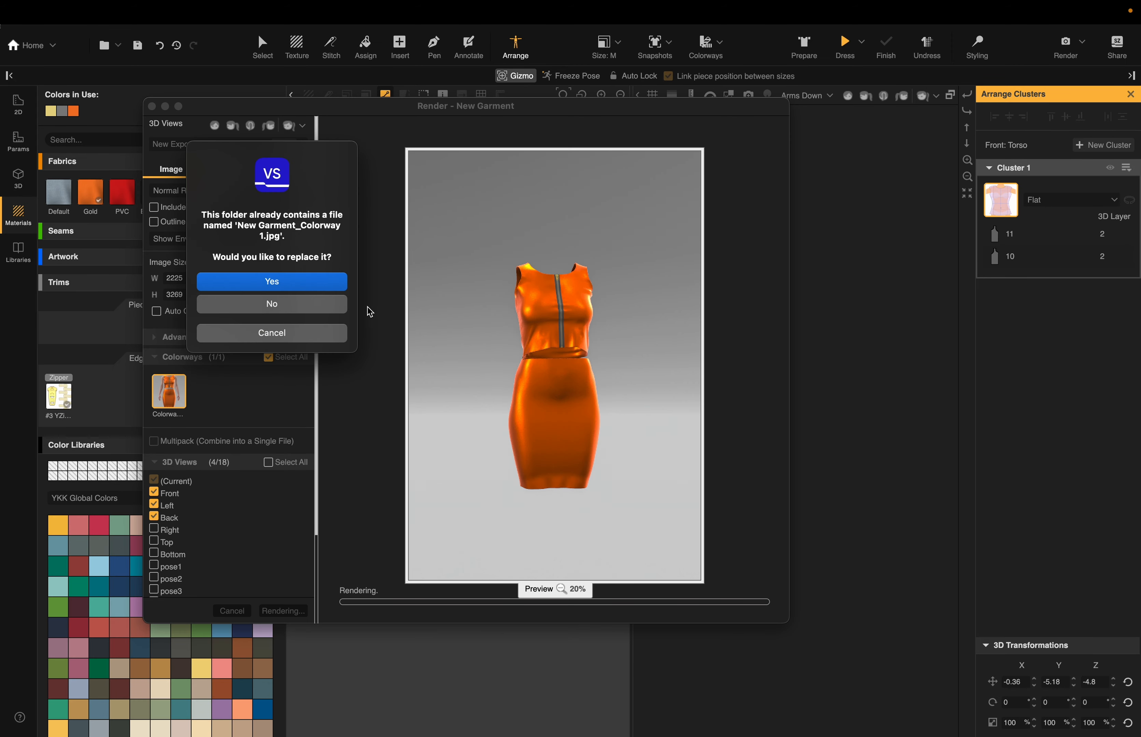
click(278, 283)
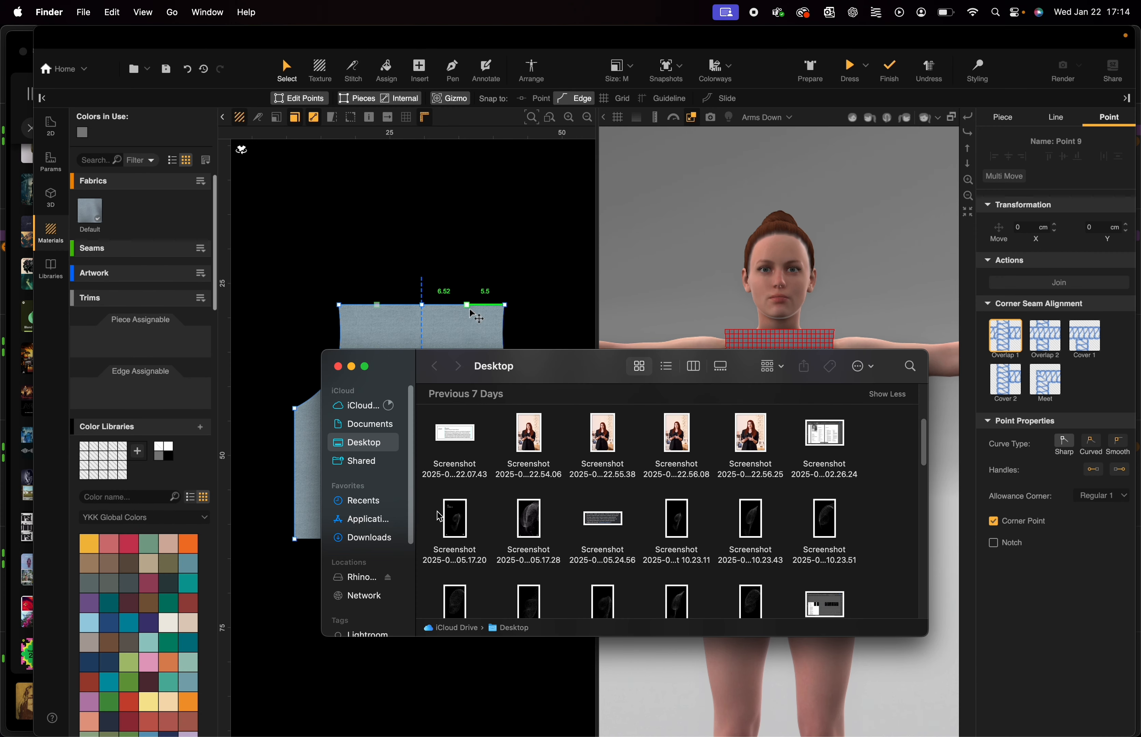
Step: Search the Mac in Finder for the "new garment" render files, then minimise the Finder window
scroll(438, 498, up, 5)
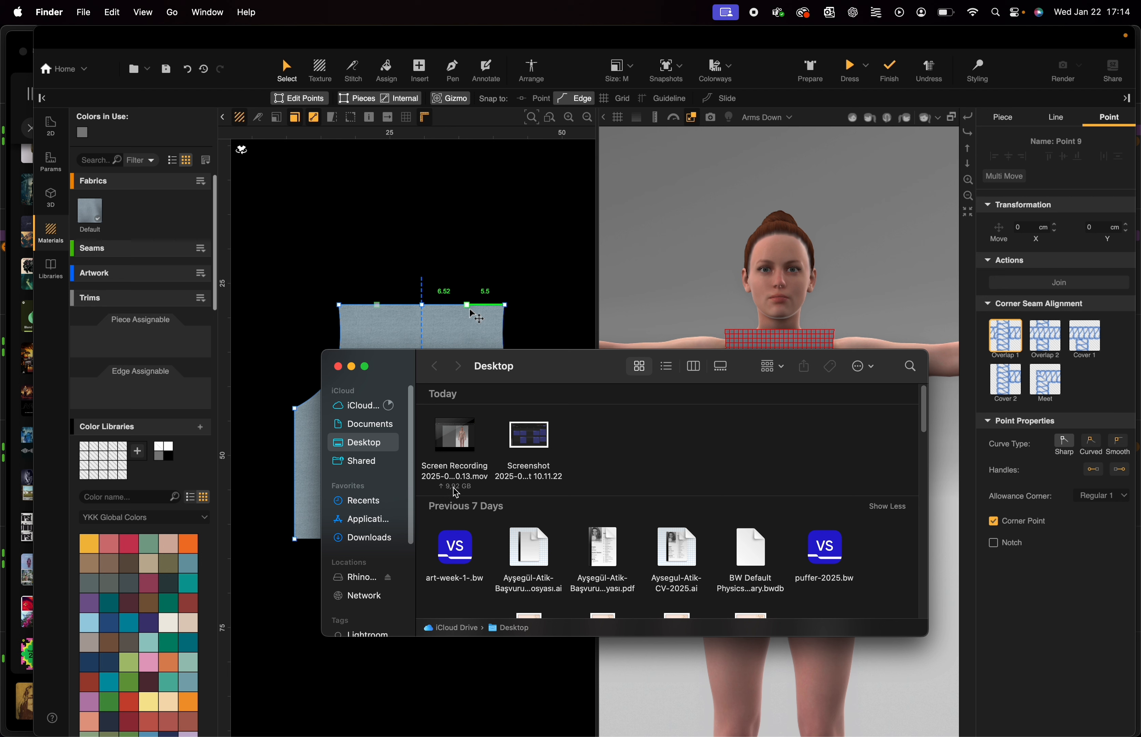
click(909, 371)
text(new garment)
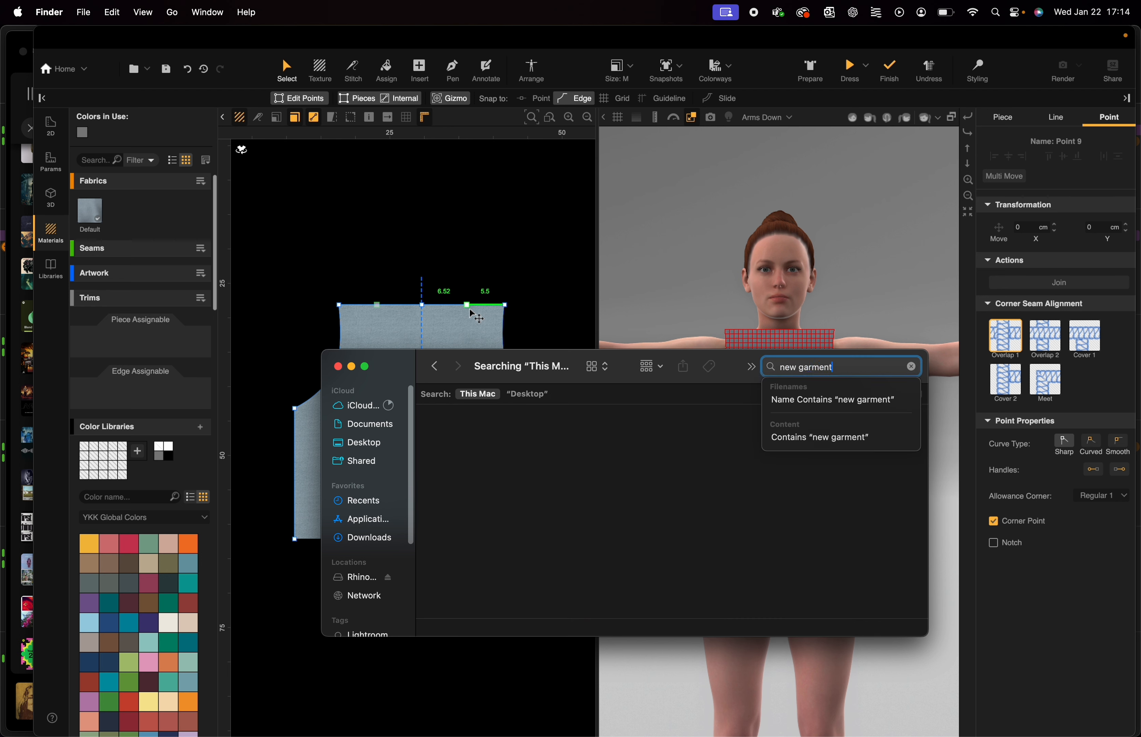
key(Return)
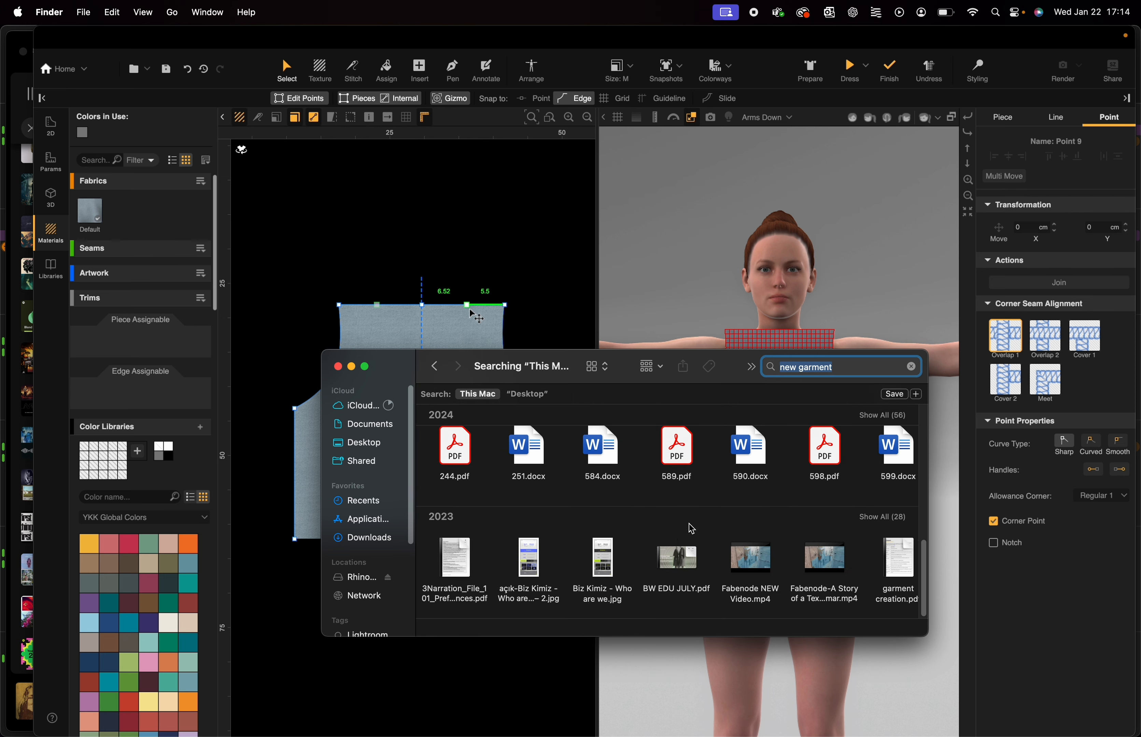
click(353, 367)
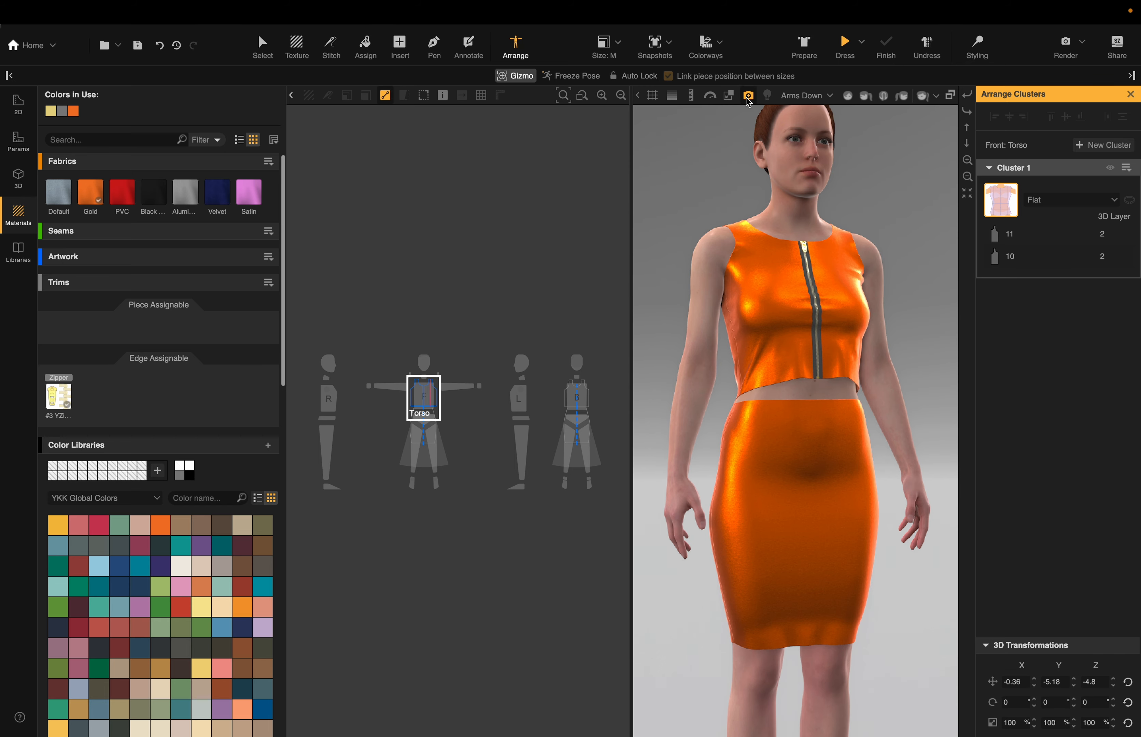
Step: Start a V-Ray ray trace rendering alongside the 3D view and turn the avatar to a closer three-quarter view of the outfit
click(748, 96)
mouse_move(528, 57)
mouse_down()
mouse_move(423, 42)
mouse_move(396, 55)
mouse_up()
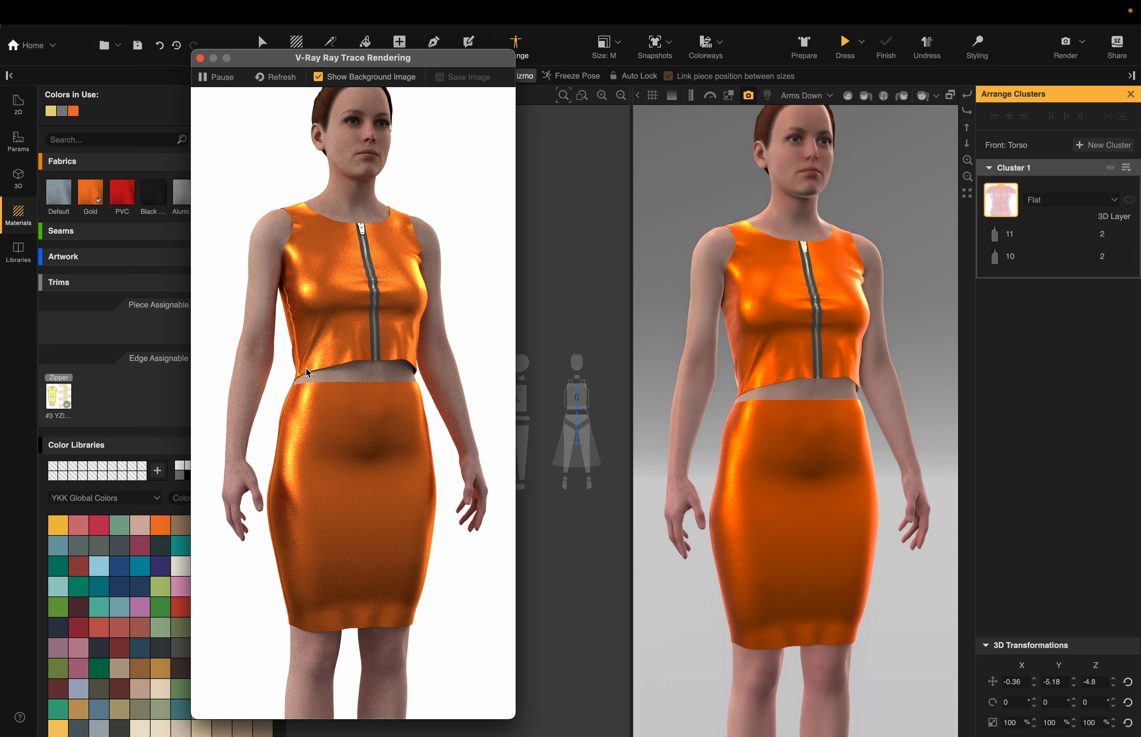
scroll(760, 341, down, 1)
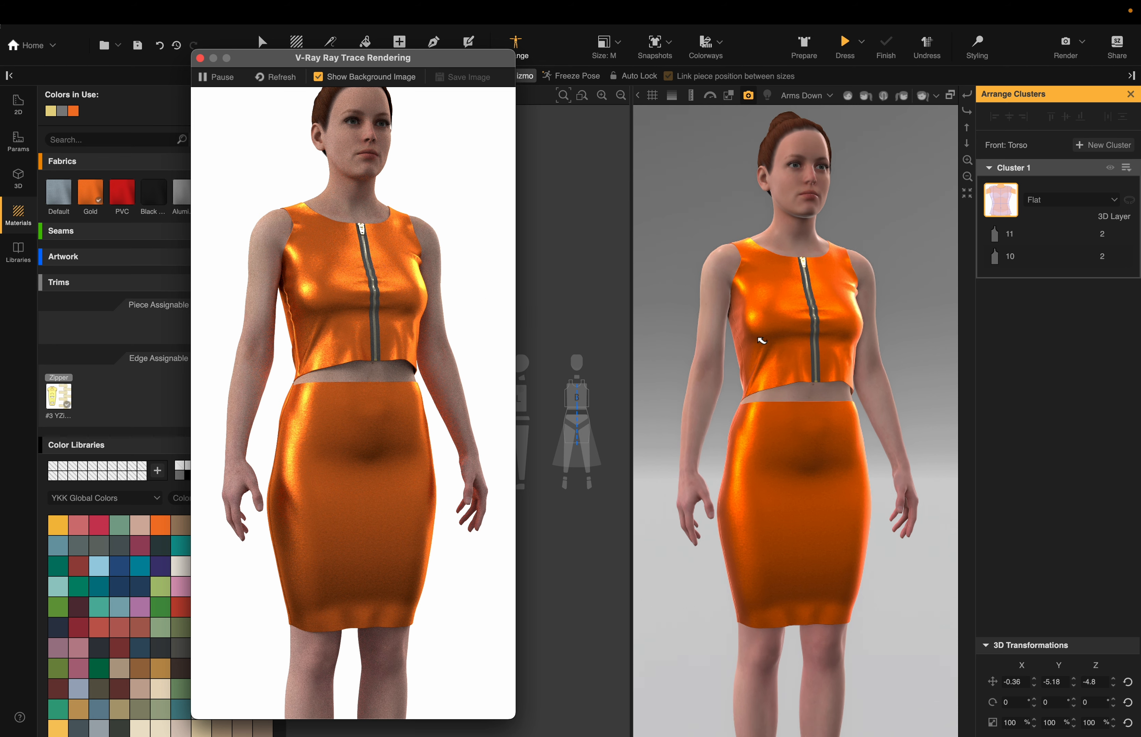
scroll(757, 357, down, 2)
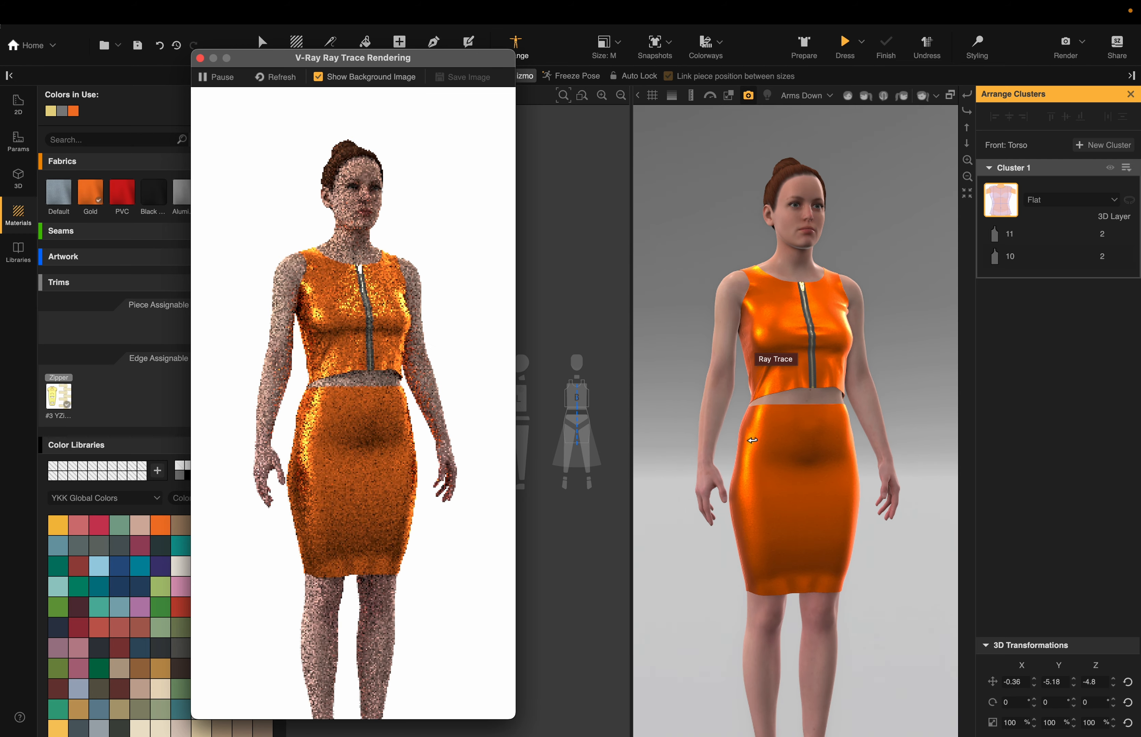
drag(752, 440, 683, 454)
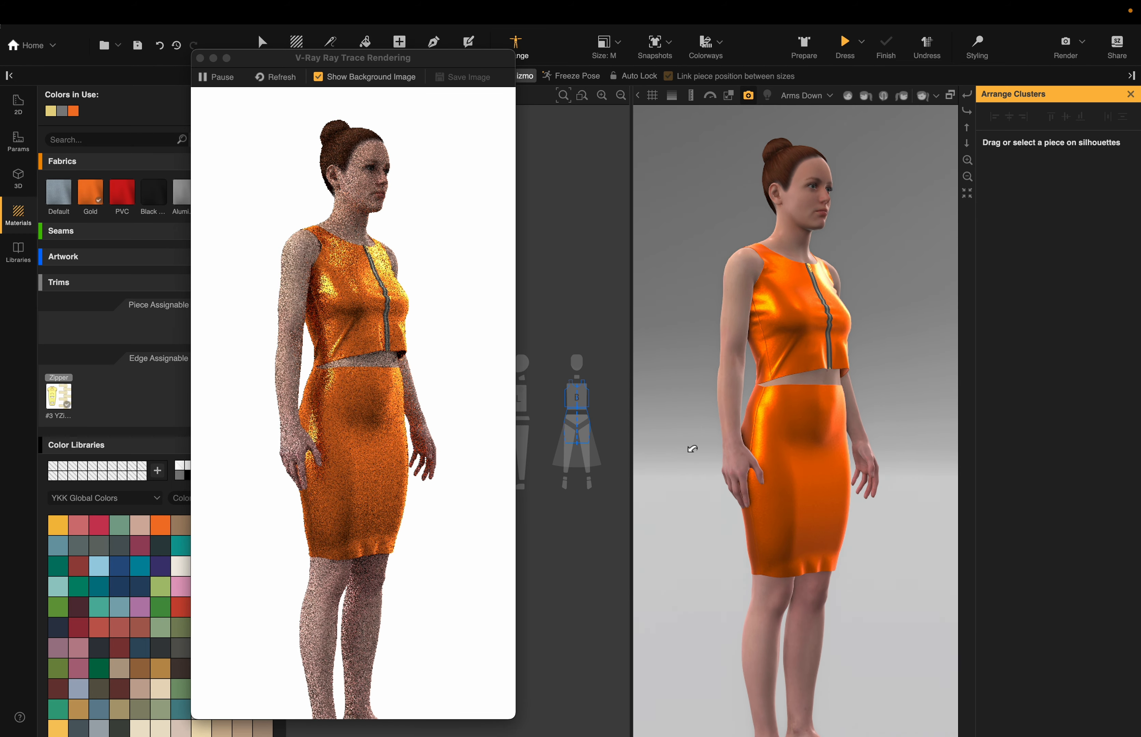
scroll(786, 396, up, 3)
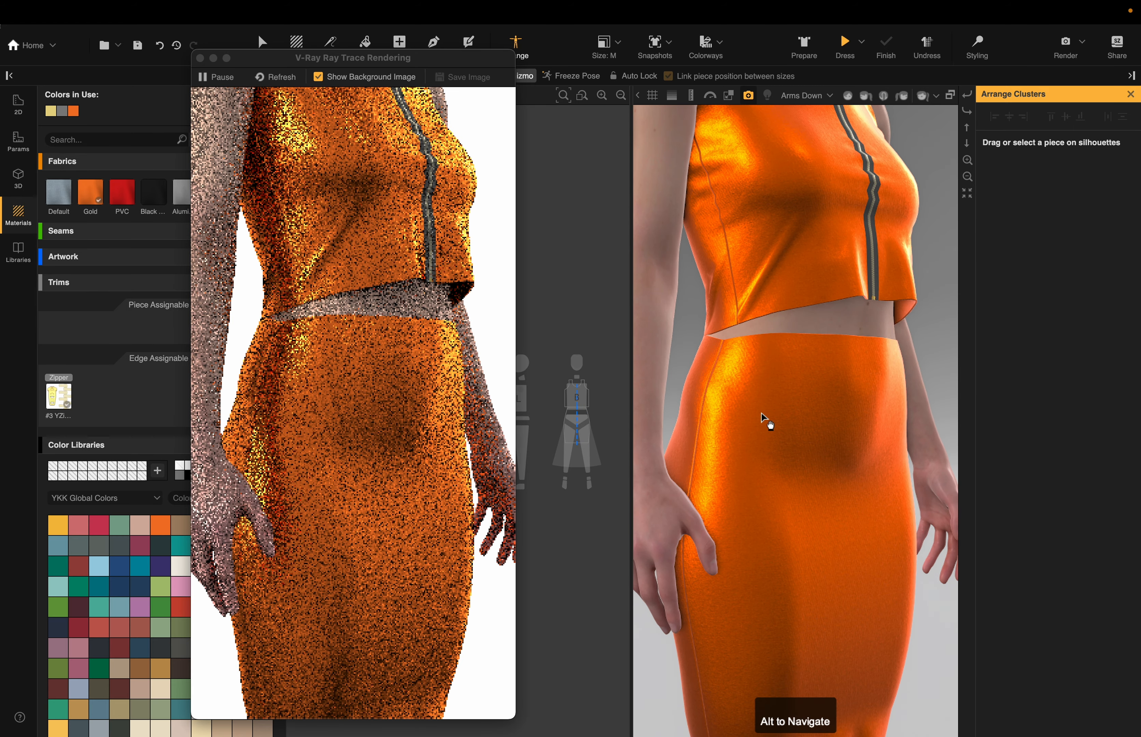